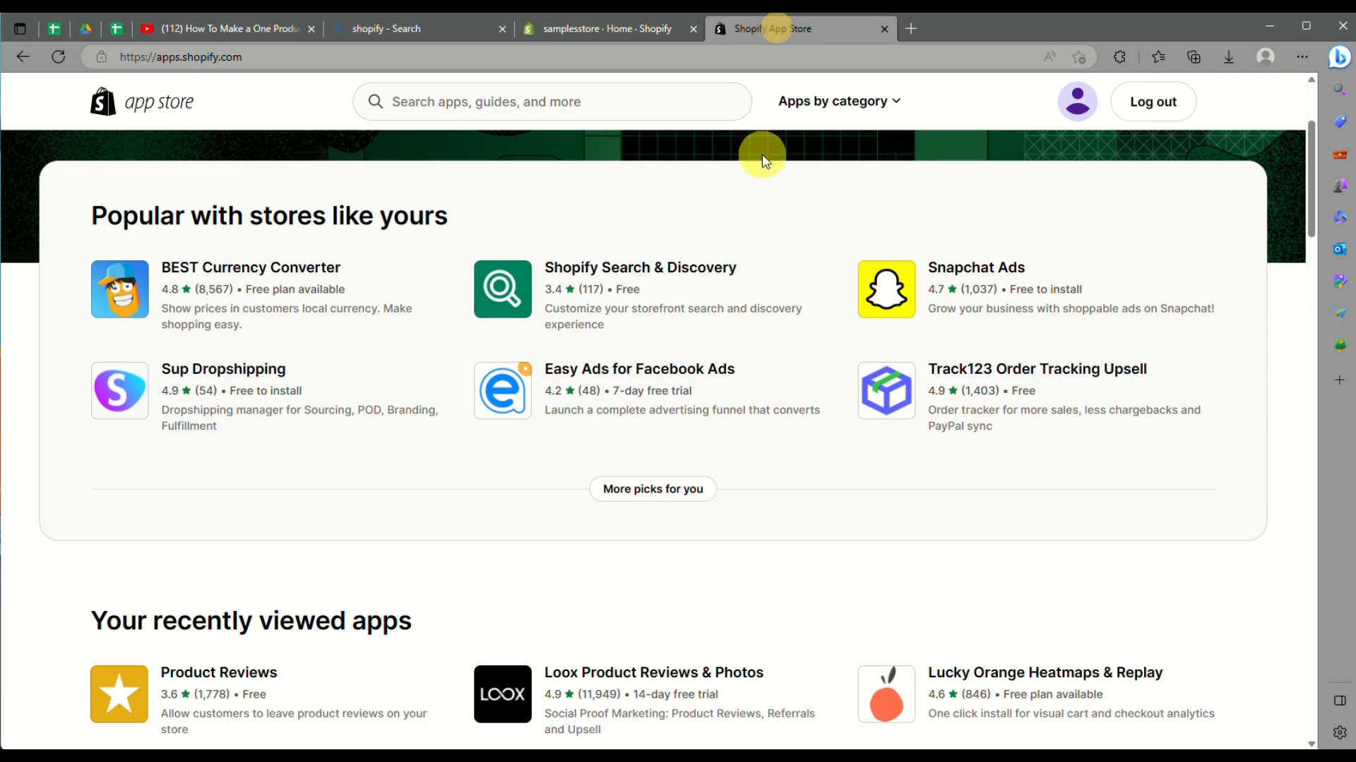
# Search the app store for "loox" and look over the Loox Product Reviews & Photos listing
pyautogui.click(692, 108)
pyautogui.write('loox')
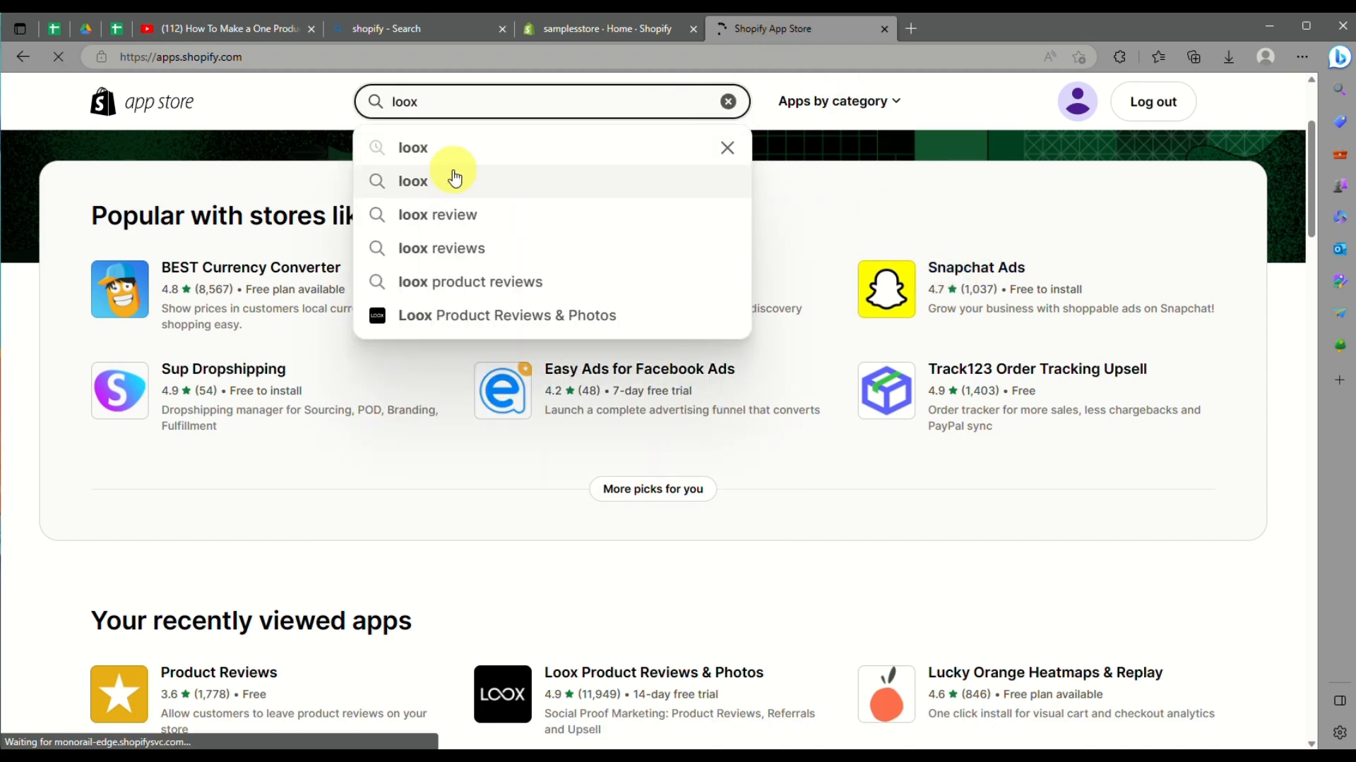
pyautogui.click(450, 178)
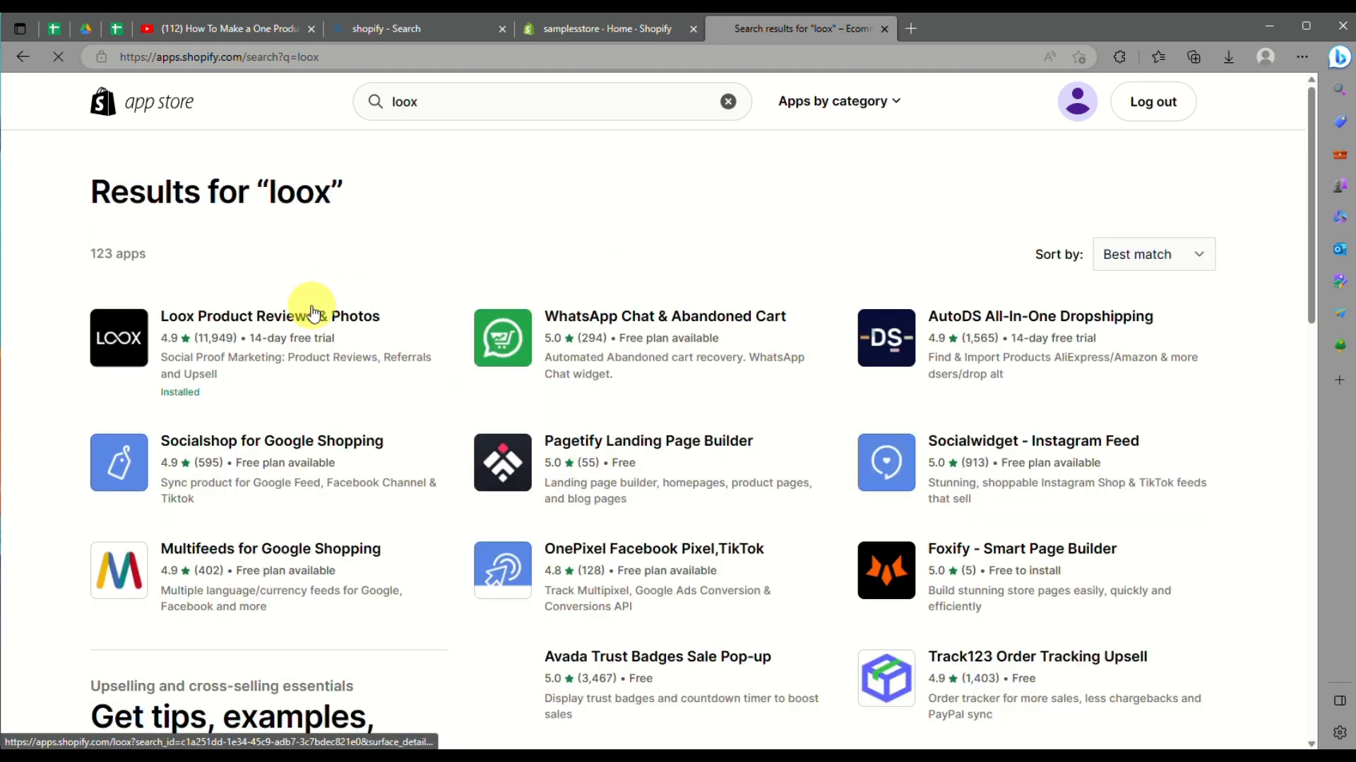
pyautogui.click(293, 326)
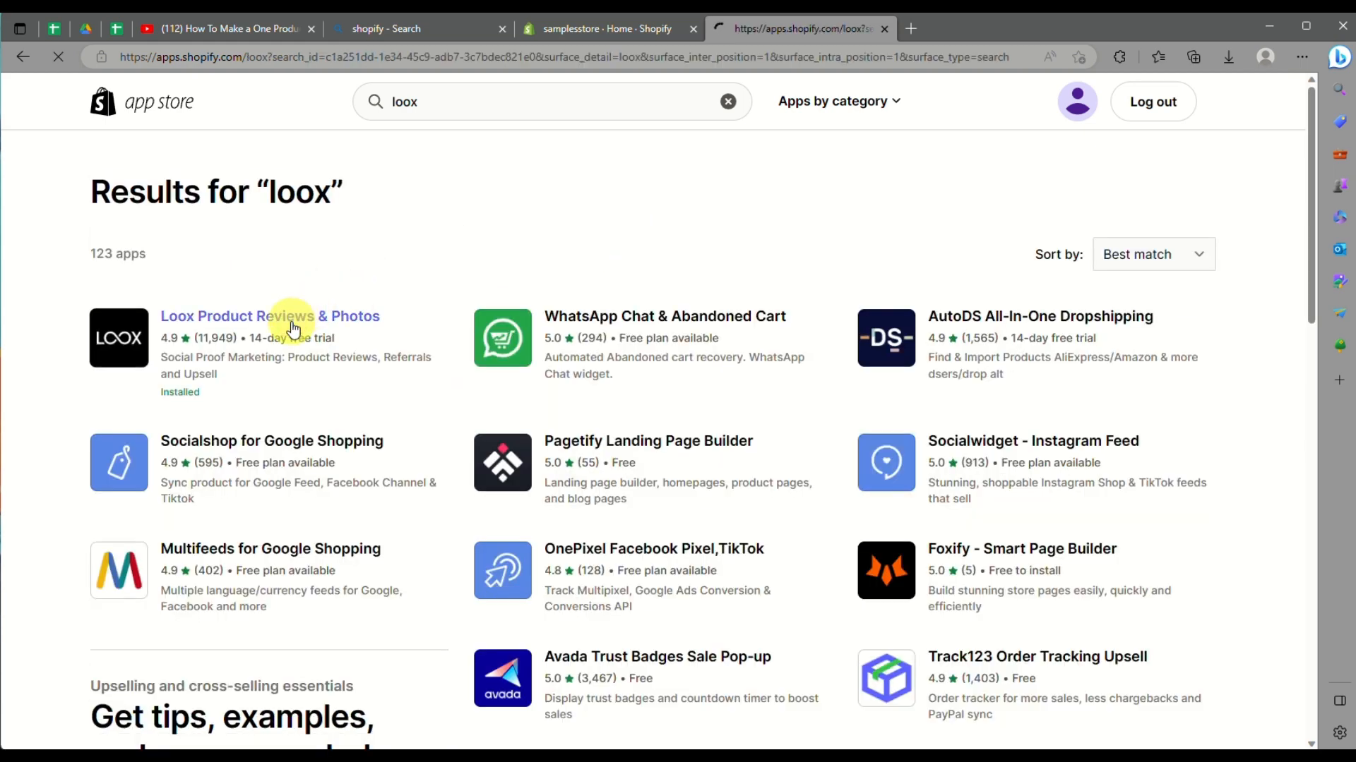
pyautogui.scroll(5, 192, 300)
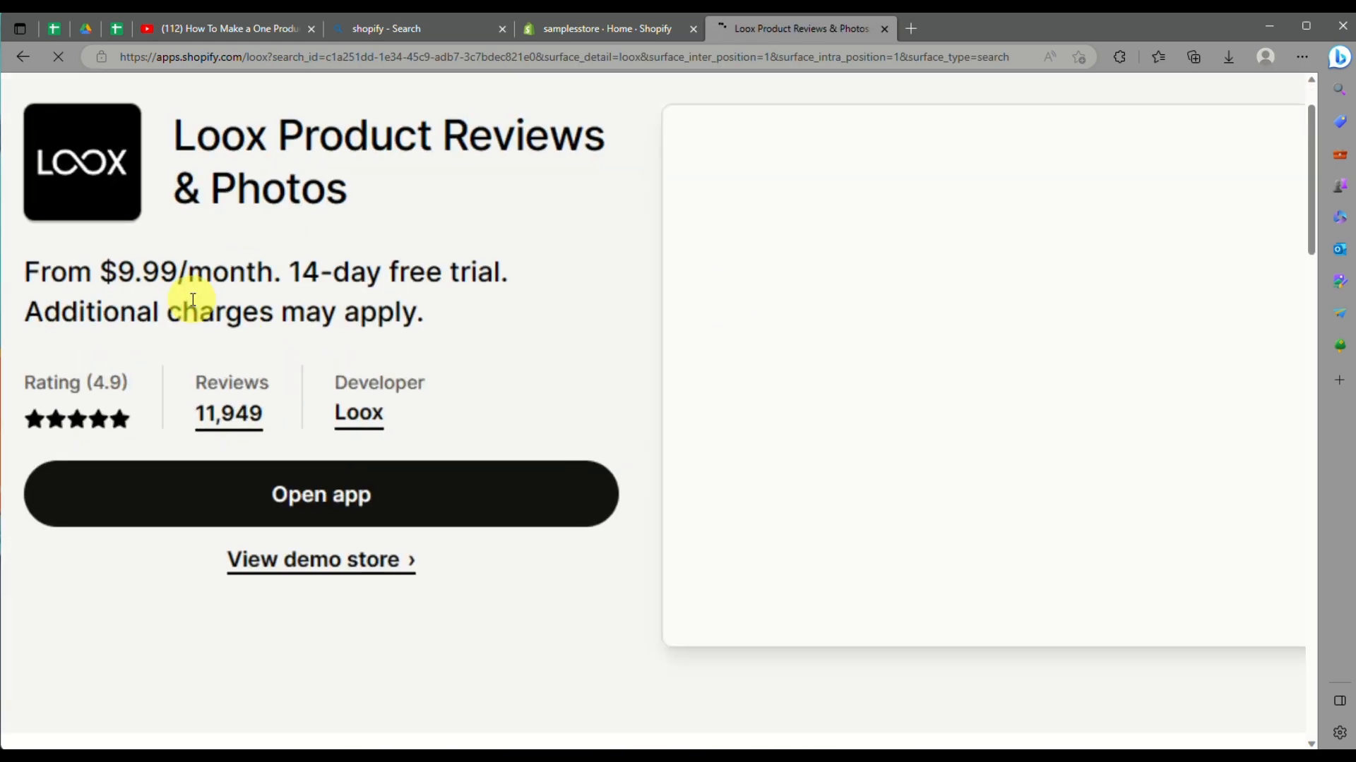
pyautogui.hscroll(-2, 193, 300)
pyautogui.scroll(1, 193, 300)
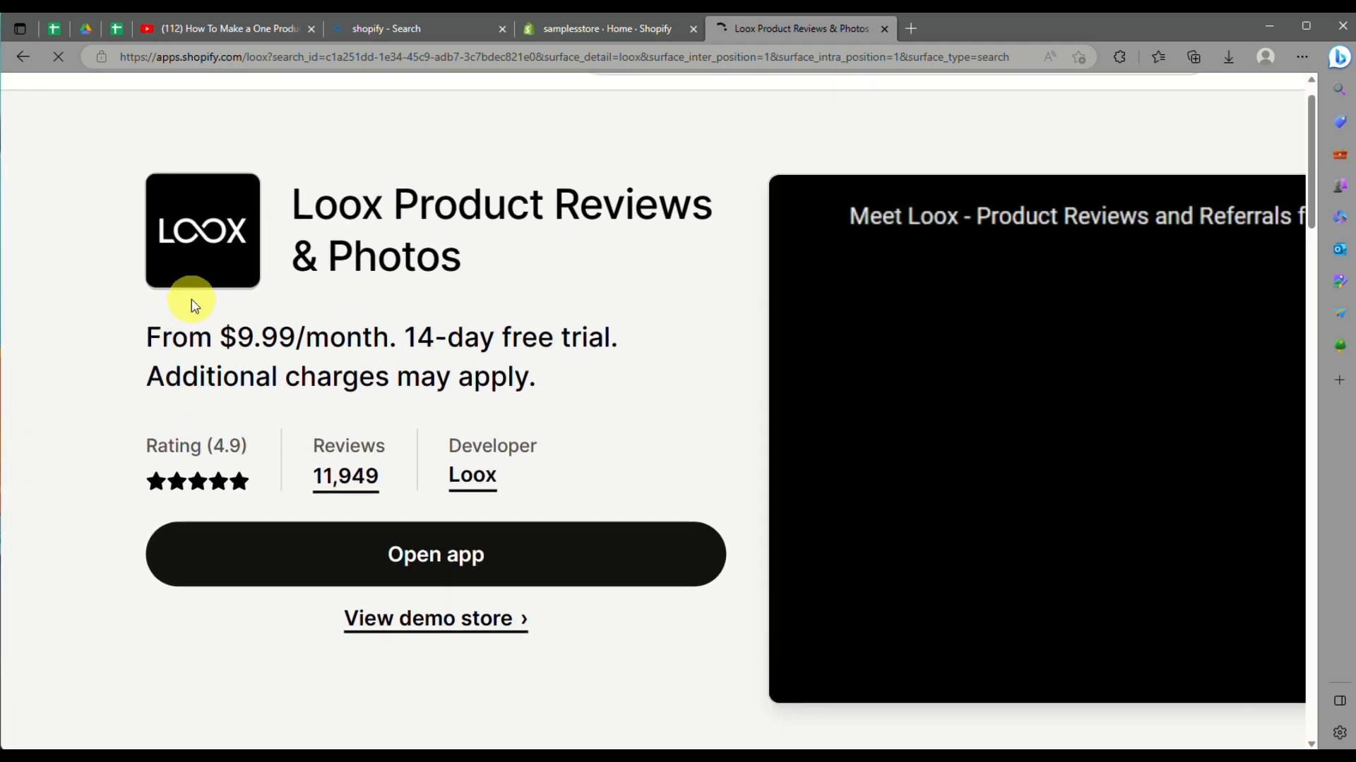
pyautogui.scroll(5, 192, 300)
pyautogui.scroll(-5, 193, 300)
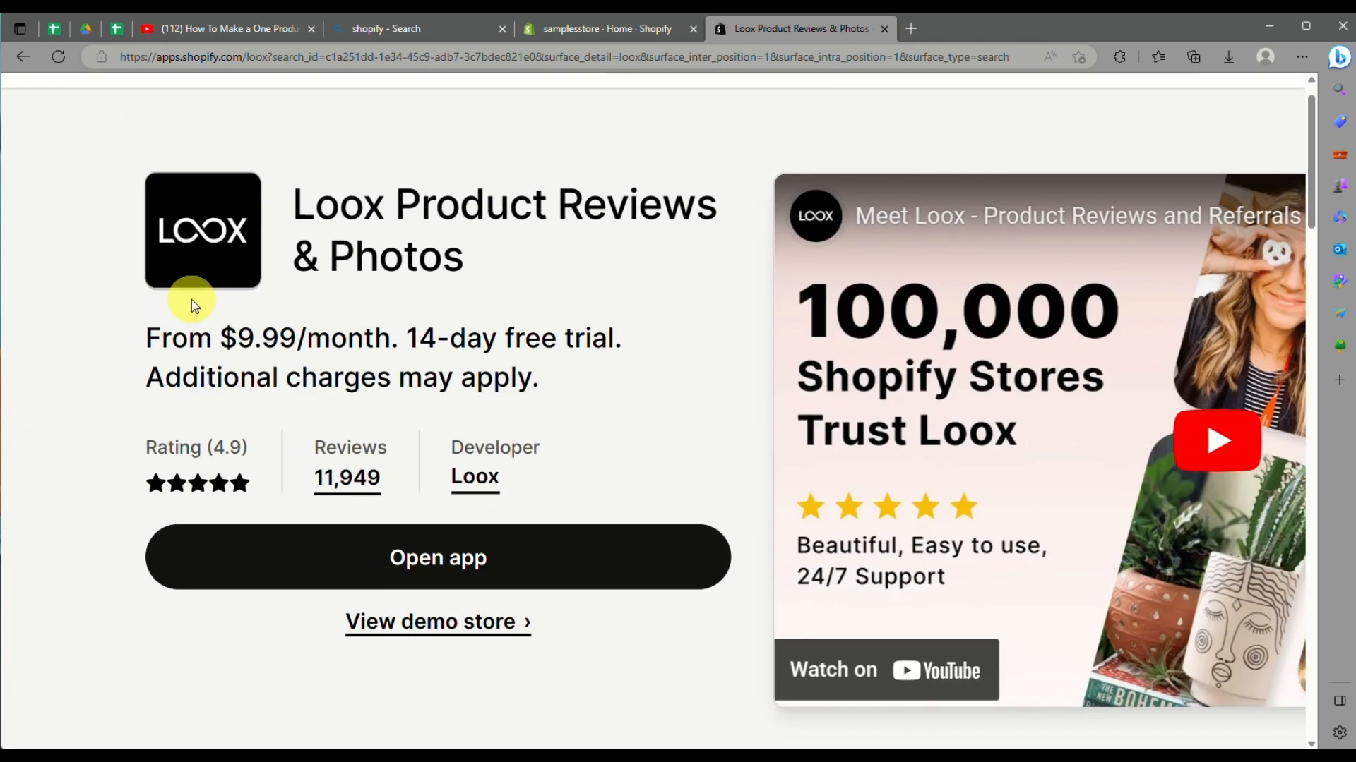
pyautogui.scroll(-5, 192, 300)
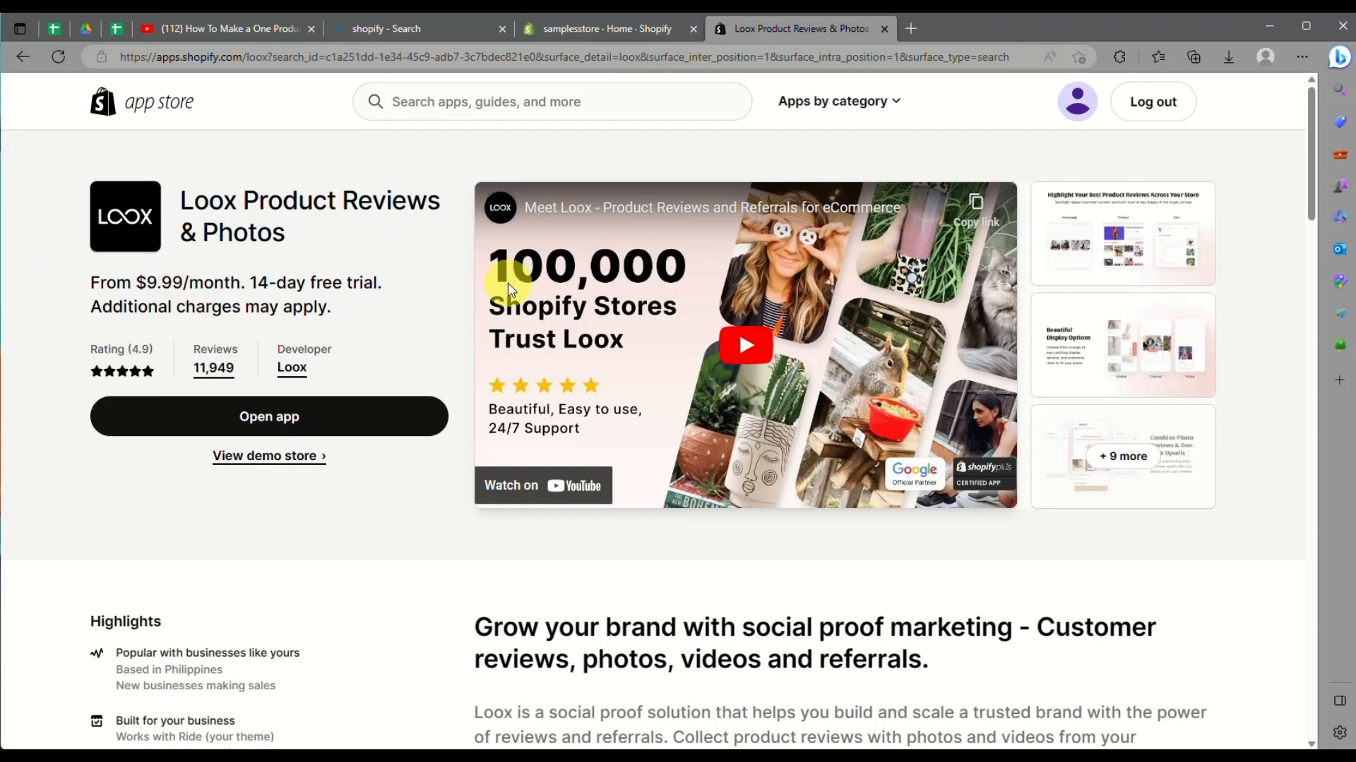
# Search the app store for "instant checkout"
pyautogui.click(580, 106)
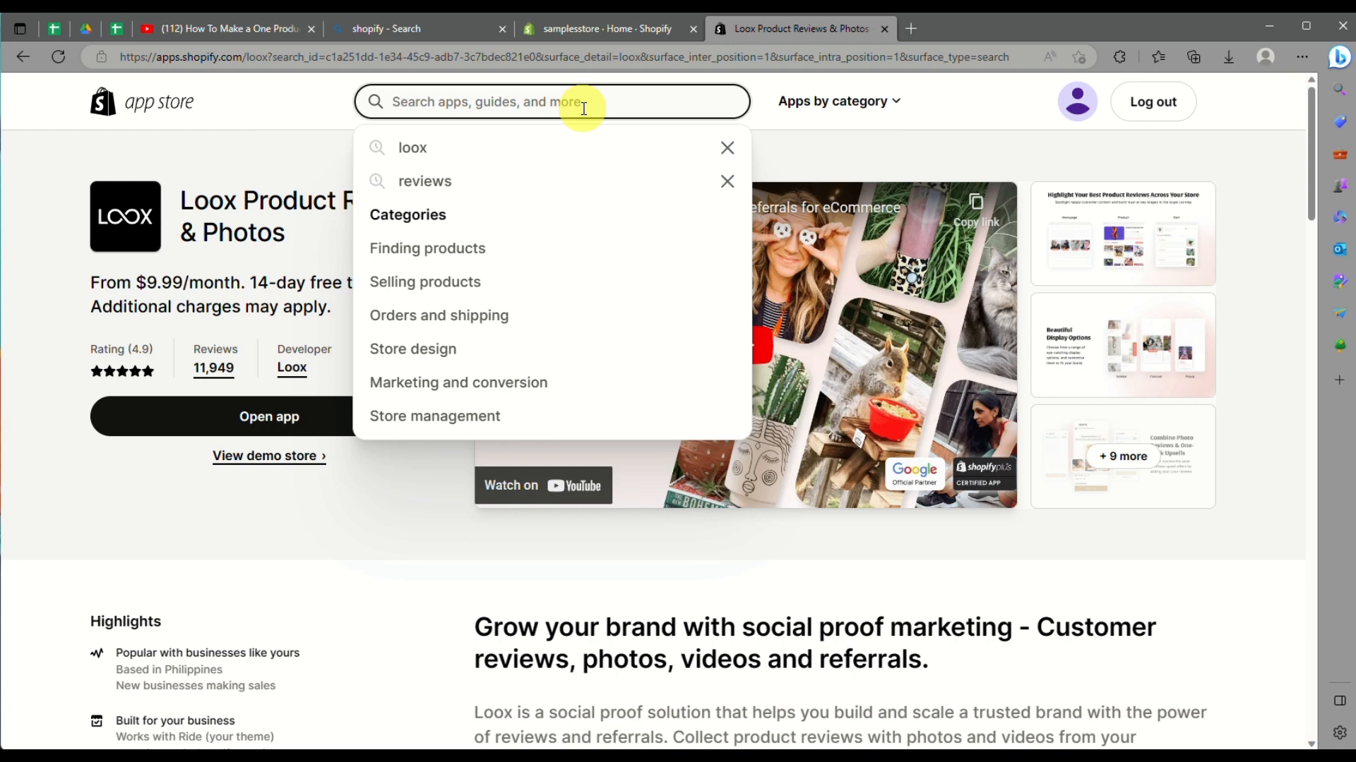
pyautogui.write('p')
pyautogui.press('BackSpace')
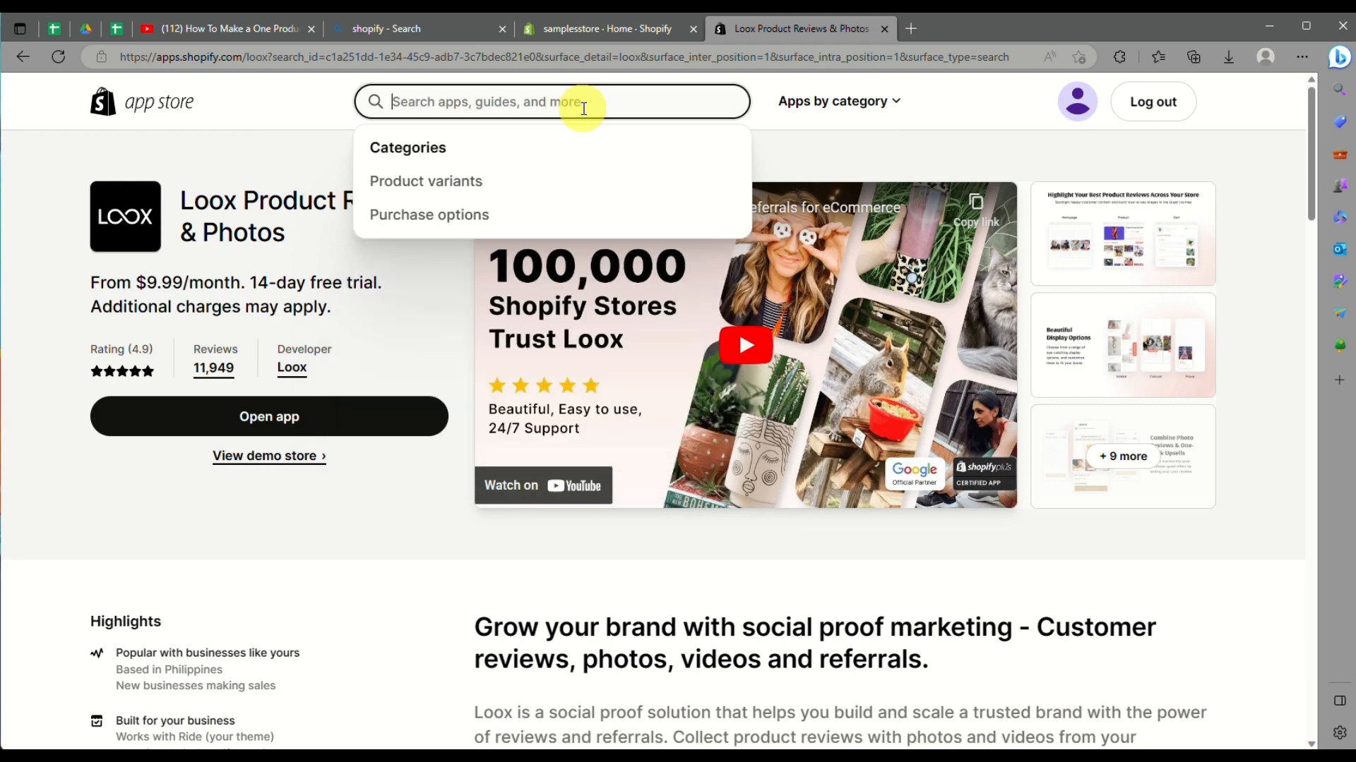
pyautogui.write('int')
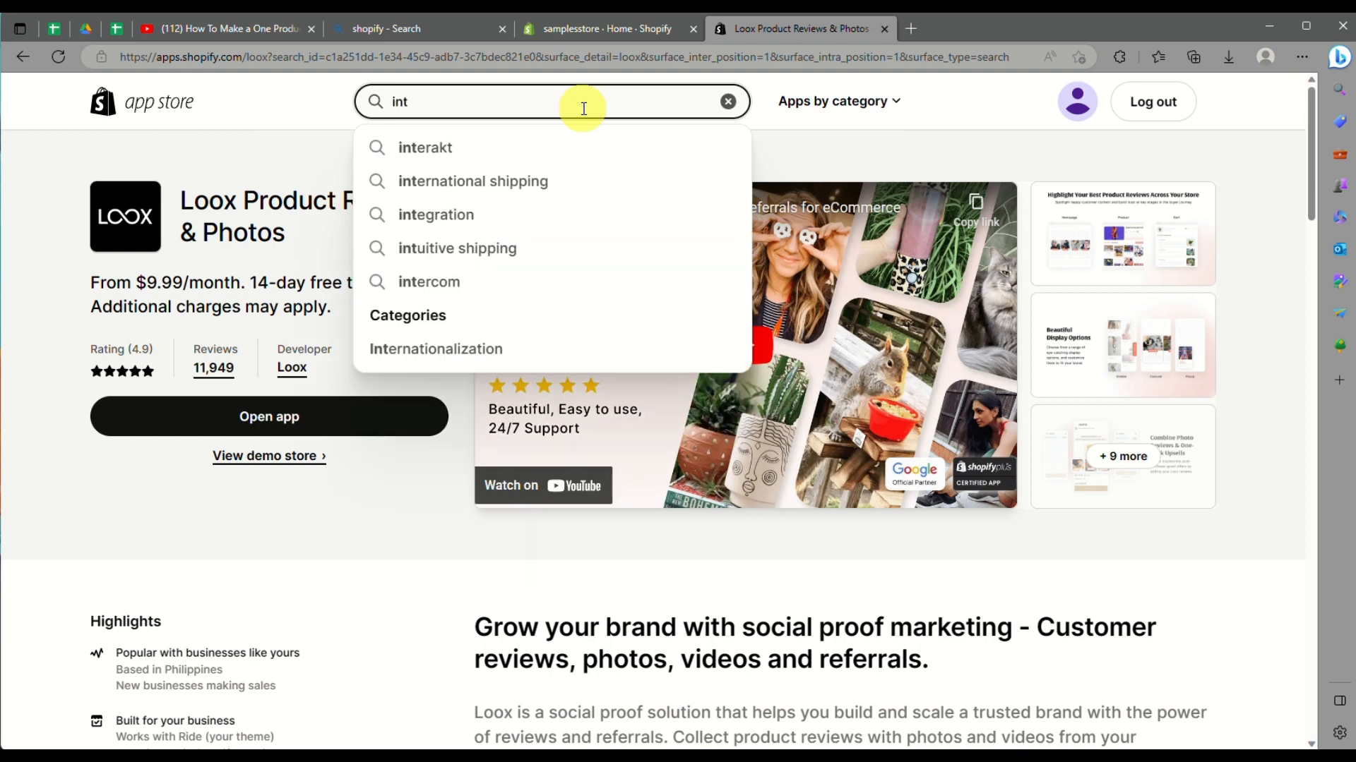
pyautogui.write('a')
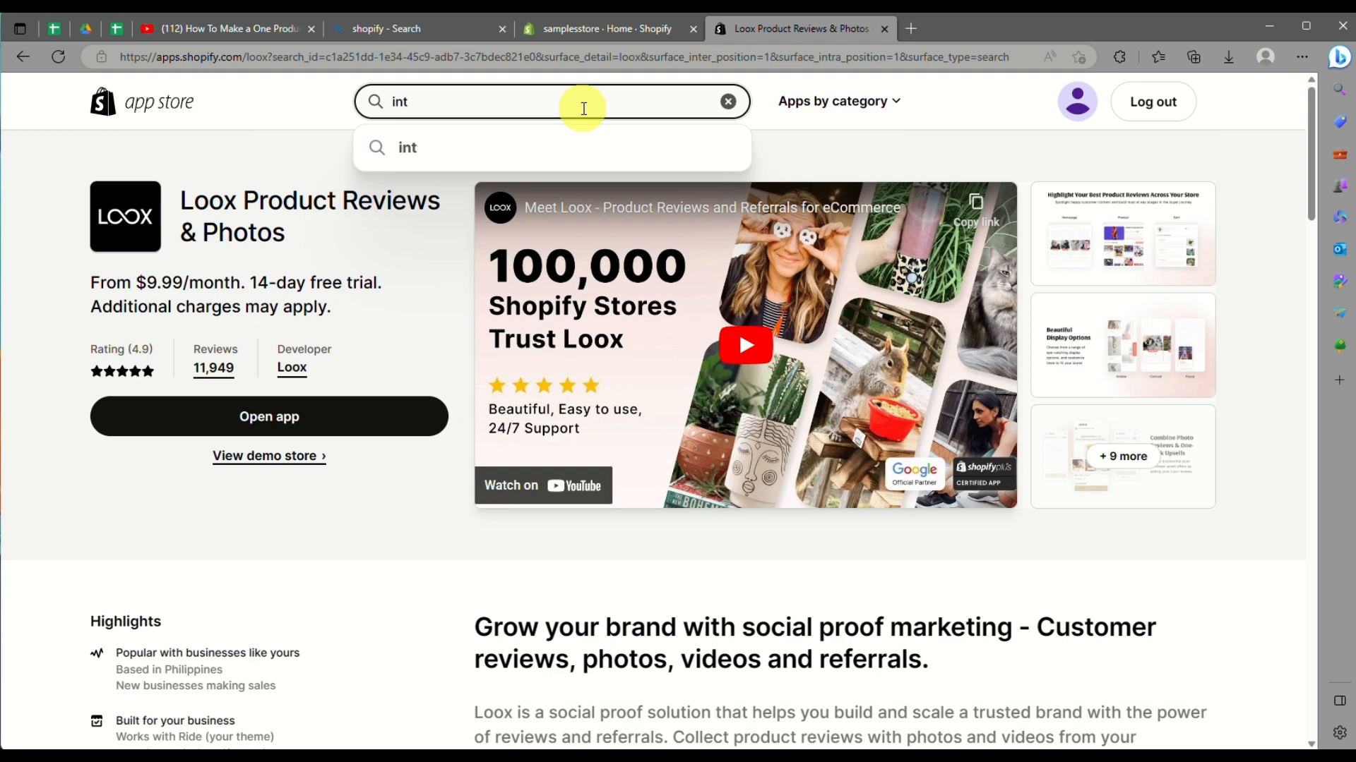
pyautogui.write('stant')
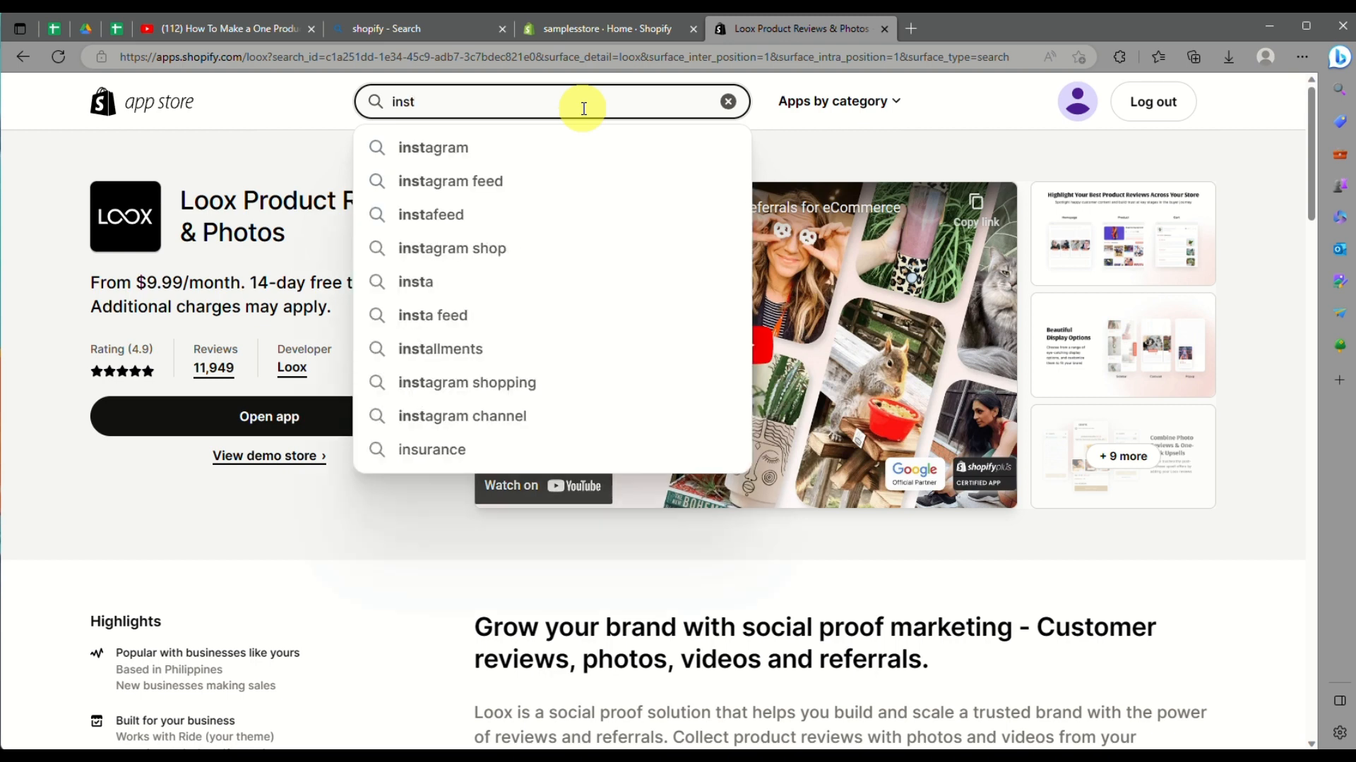
pyautogui.click(545, 148)
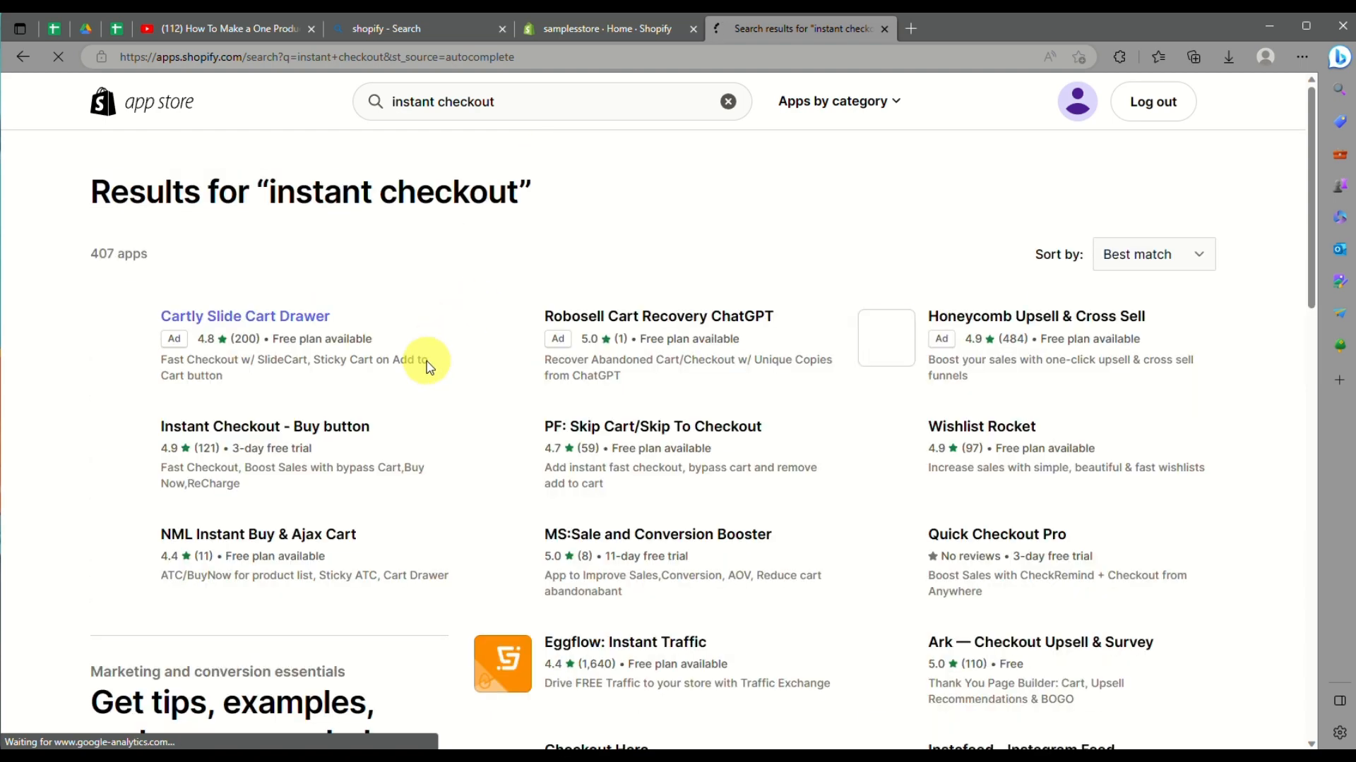
# Open the Instant Checkout - Buy button listing from the search results
pyautogui.scroll(-4, 428, 367)
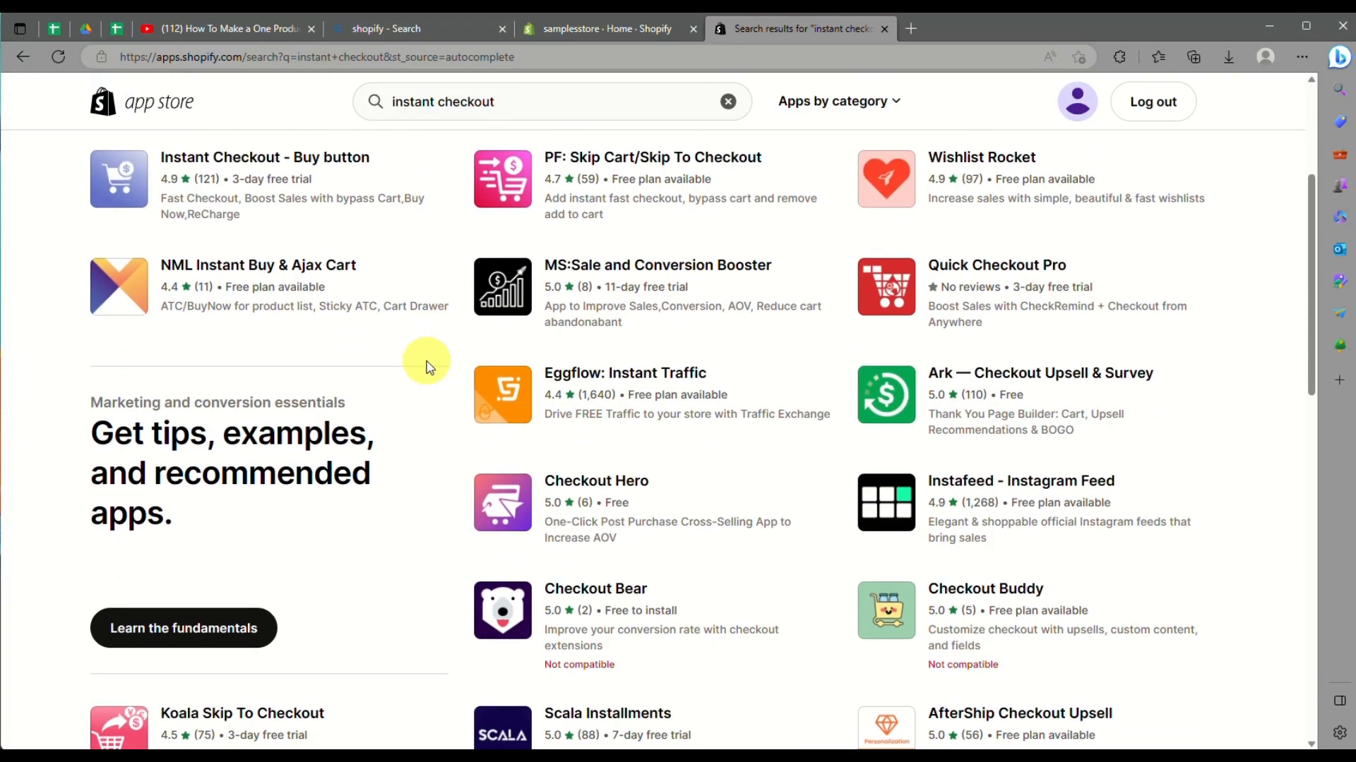
pyautogui.scroll(2, 427, 363)
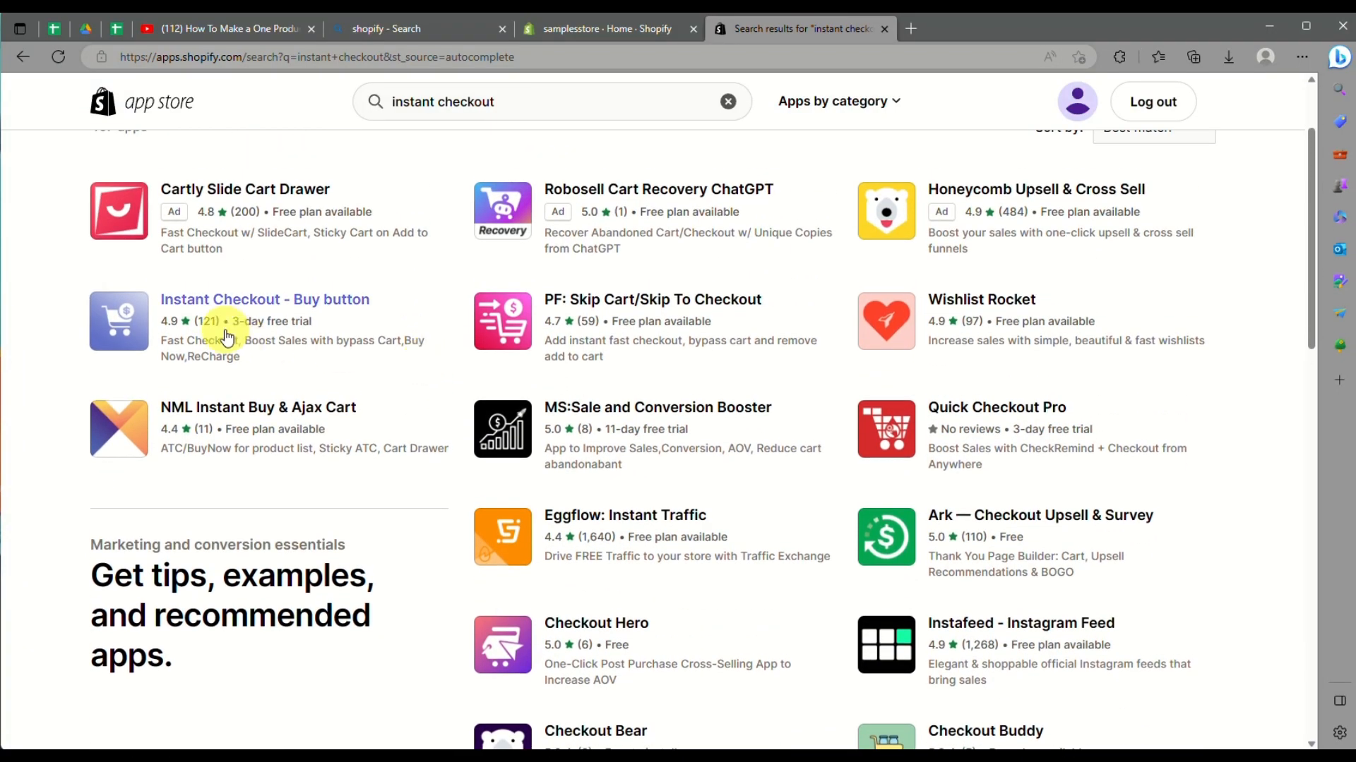
pyautogui.scroll(5, 224, 333)
pyautogui.hscroll(-3, 226, 335)
pyautogui.click(299, 263)
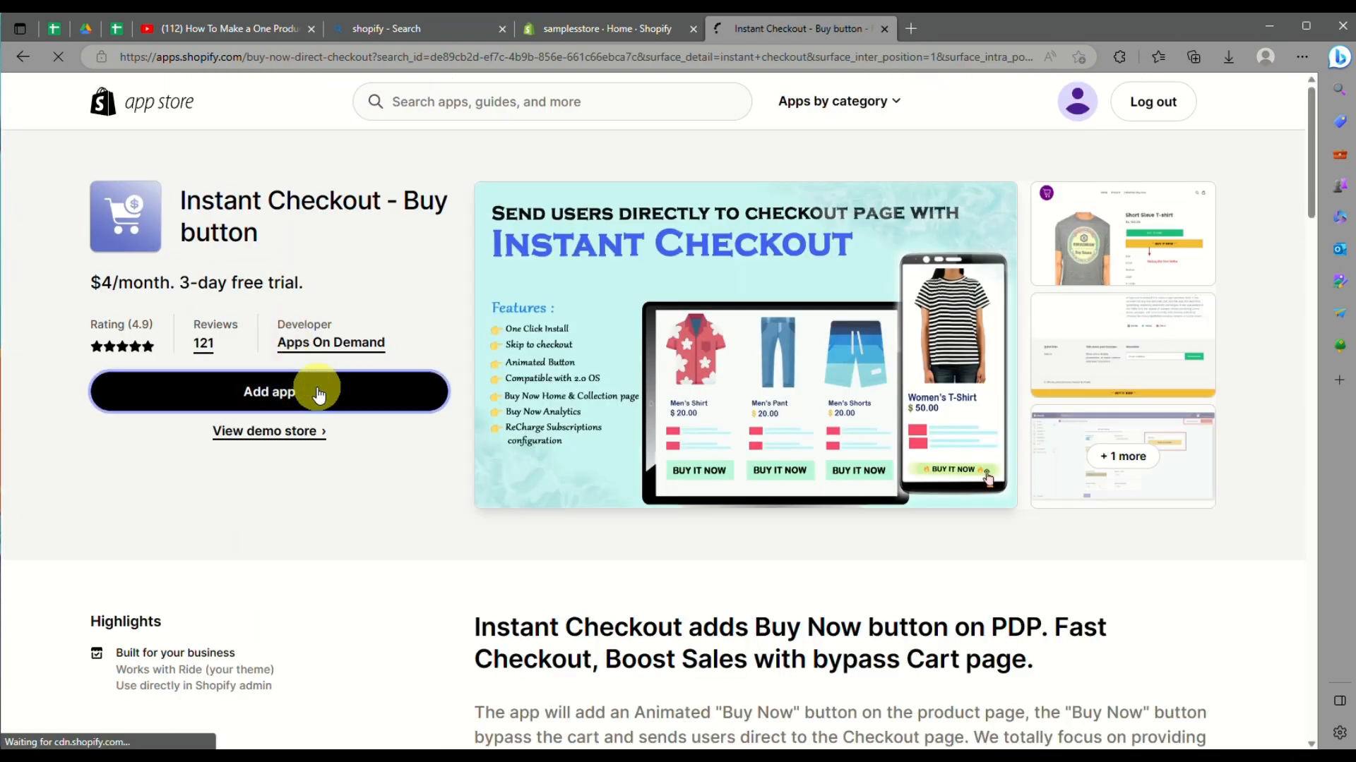
# Install the Instant Checkout - Buy button app, approve its subscription and look over its settings
pyautogui.click(318, 392)
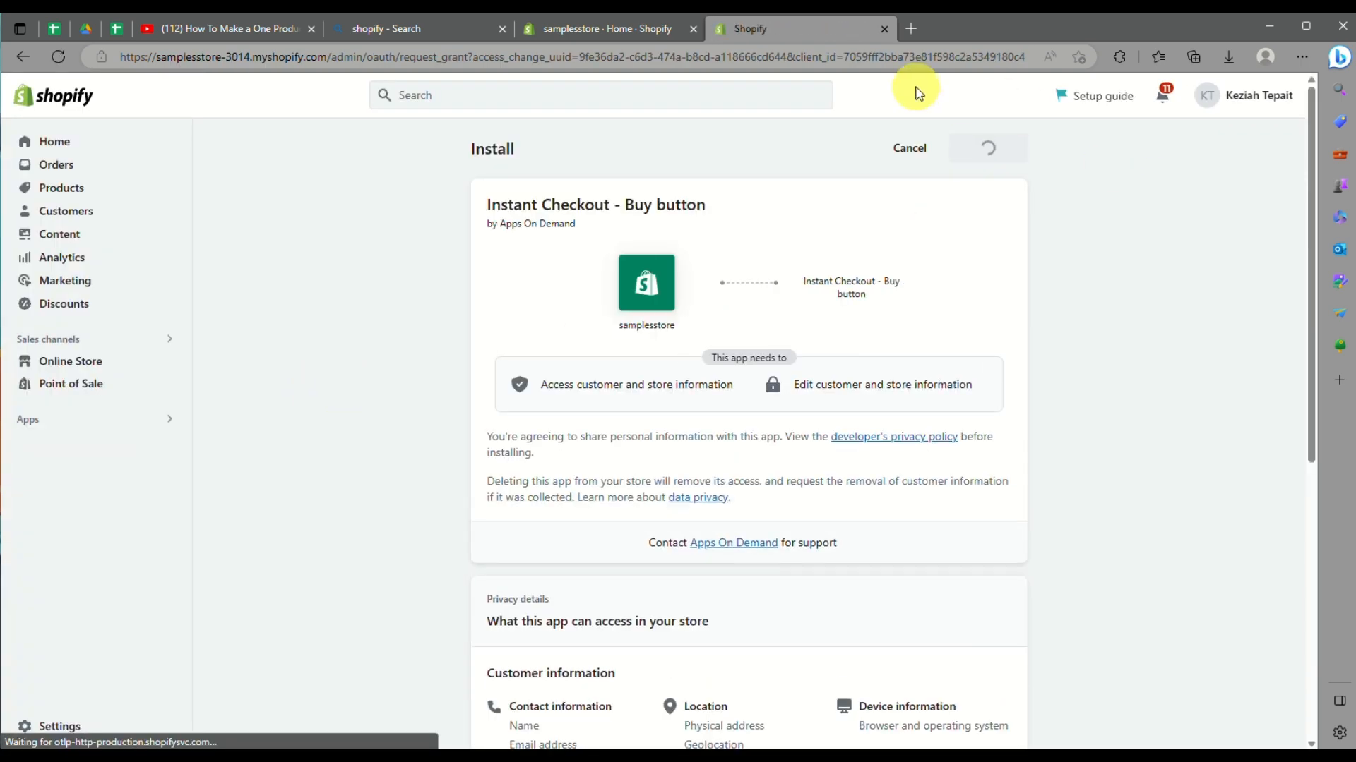
pyautogui.scroll(5, 964, 152)
pyautogui.scroll(2, 964, 150)
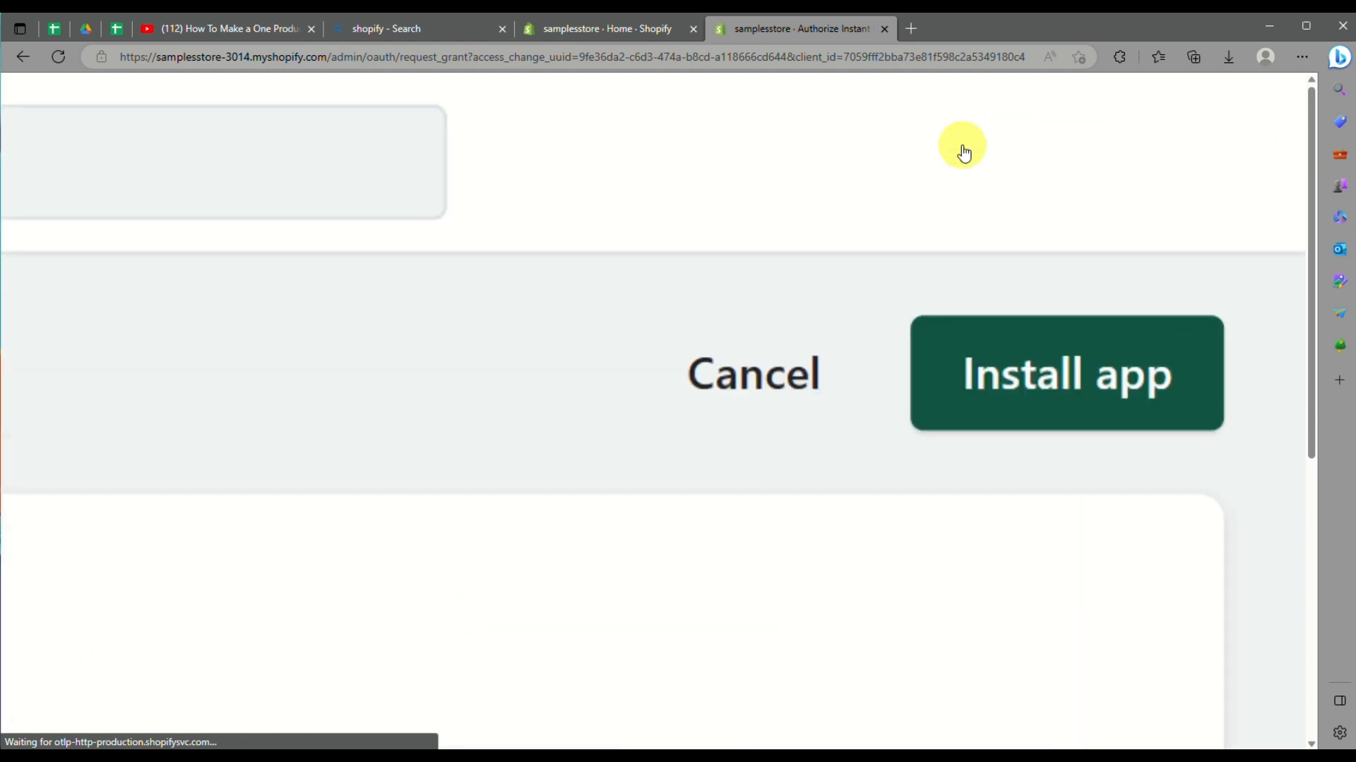
pyautogui.scroll(-2, 964, 149)
pyautogui.click(1009, 259)
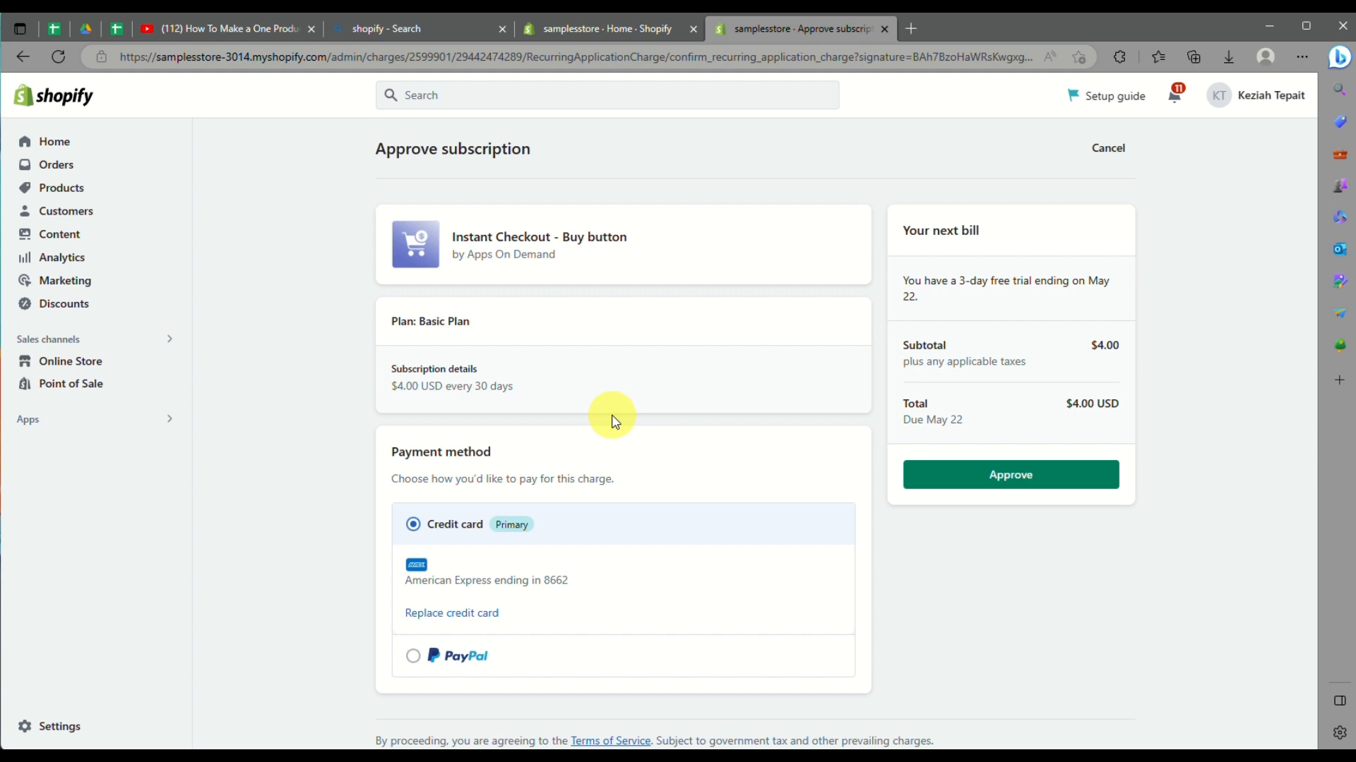
pyautogui.click(1002, 484)
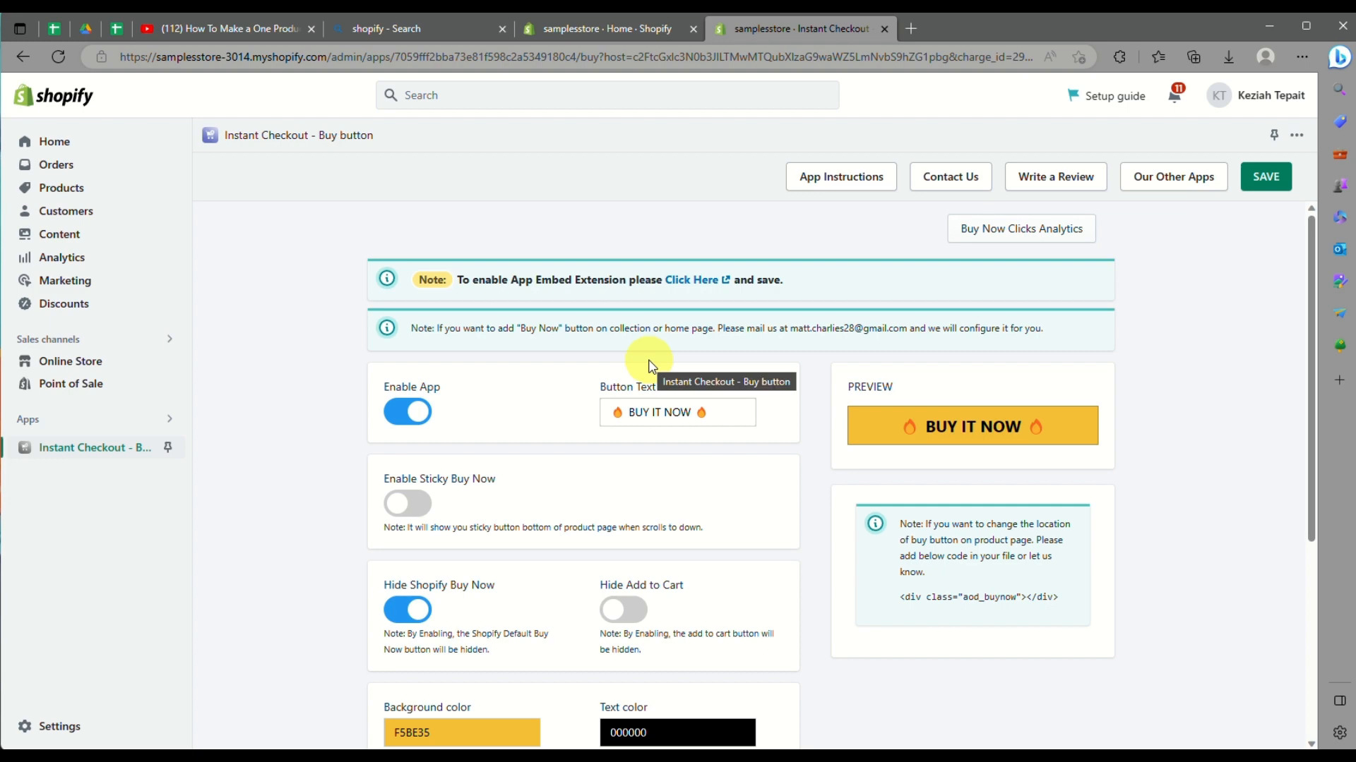
pyautogui.scroll(-5, 651, 367)
pyautogui.scroll(5, 651, 366)
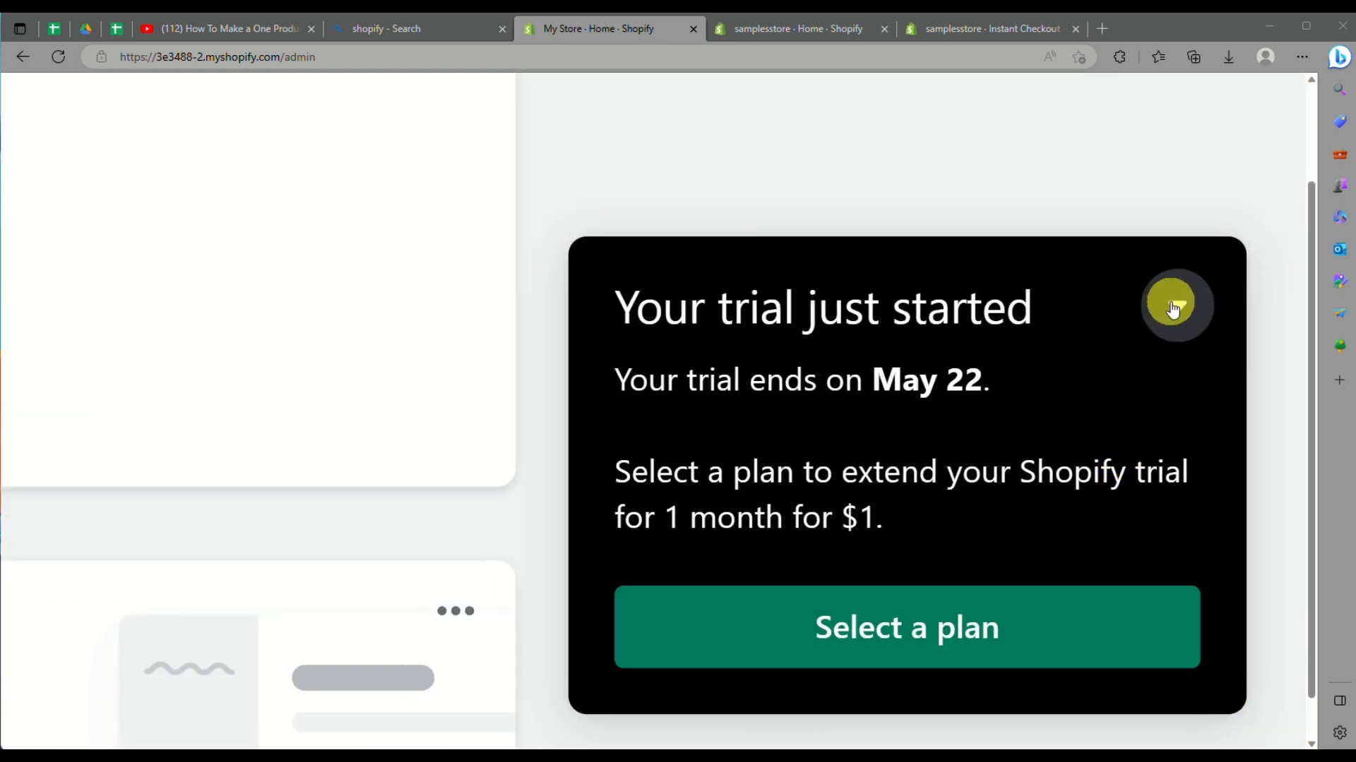
# Collapse the trial notice in My Store's admin and open the Online Store themes page
pyautogui.click(1172, 308)
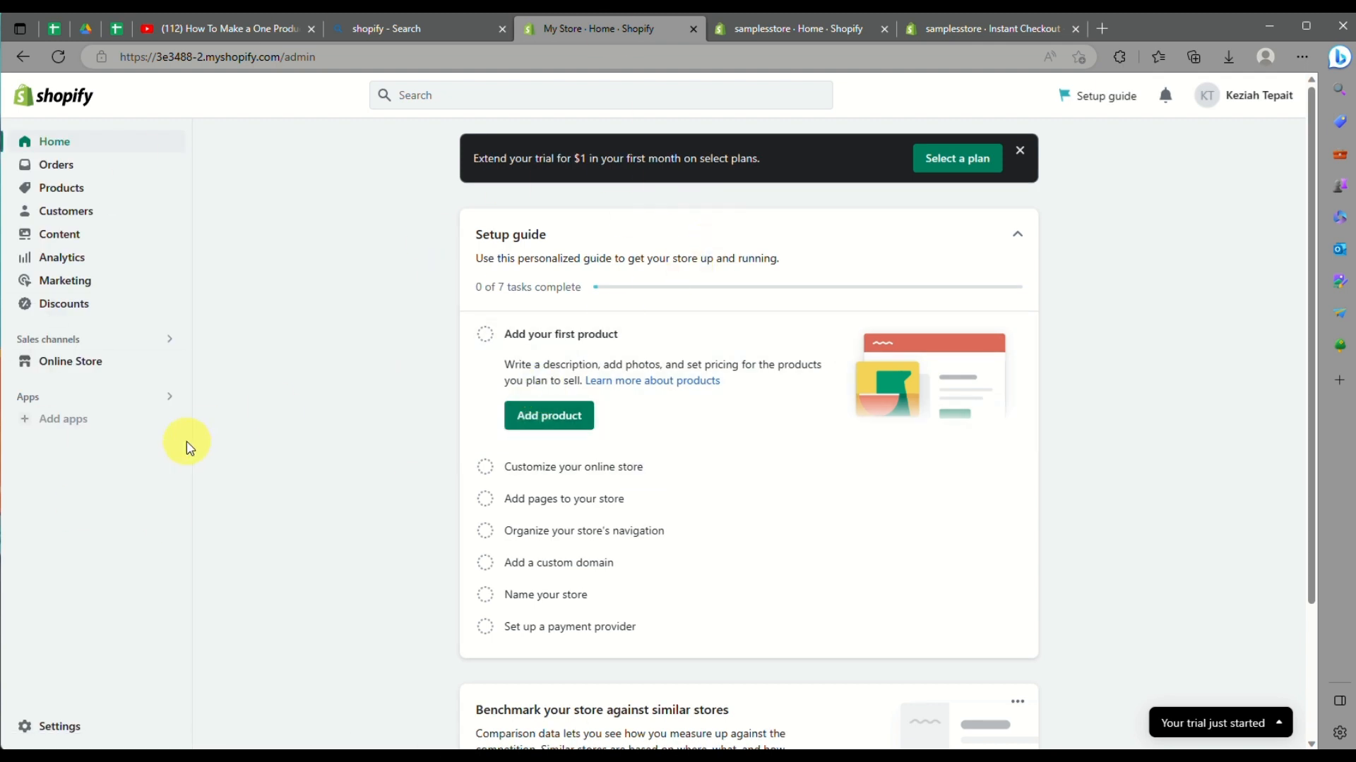
pyautogui.click(77, 367)
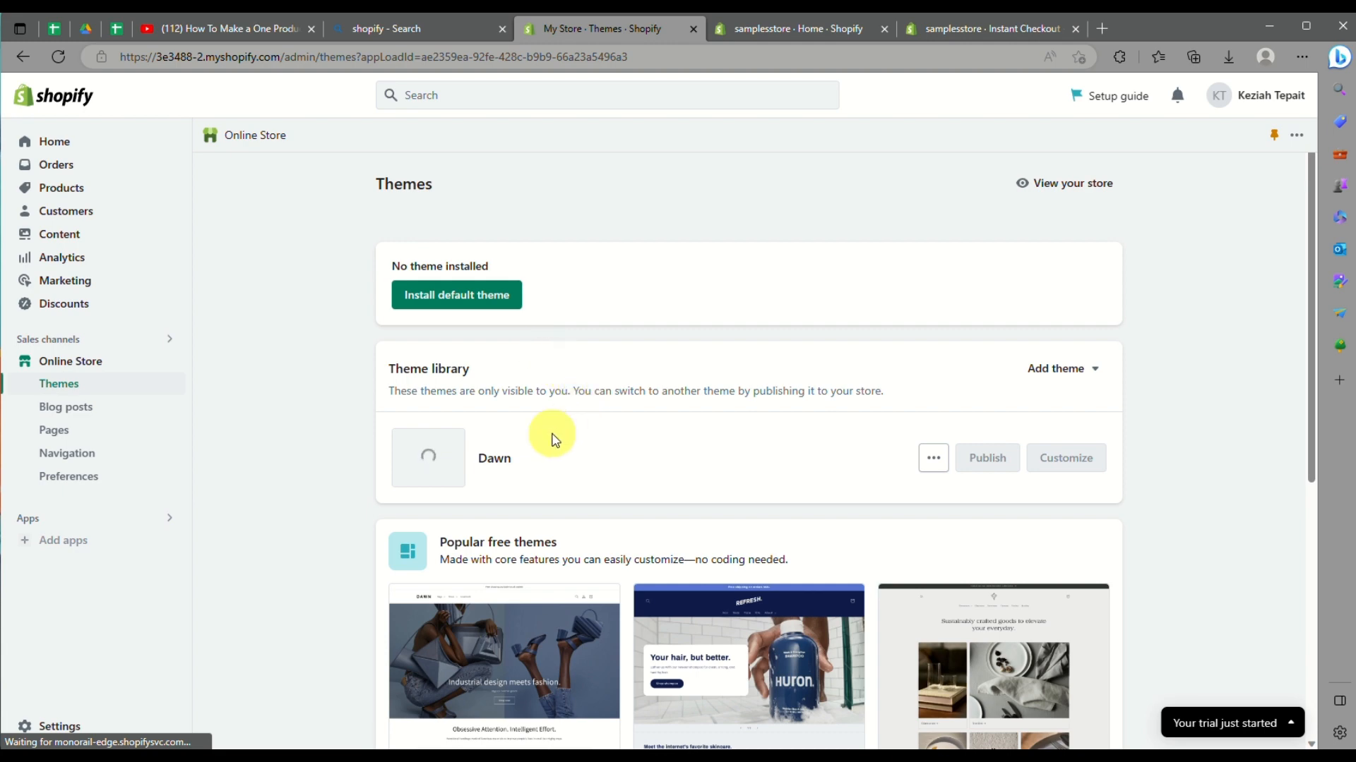
# Look through the theme library and the popular free themes on the themes page
pyautogui.scroll(-3, 554, 439)
pyautogui.scroll(1, 552, 434)
pyautogui.scroll(2, 553, 436)
pyautogui.scroll(-4, 555, 439)
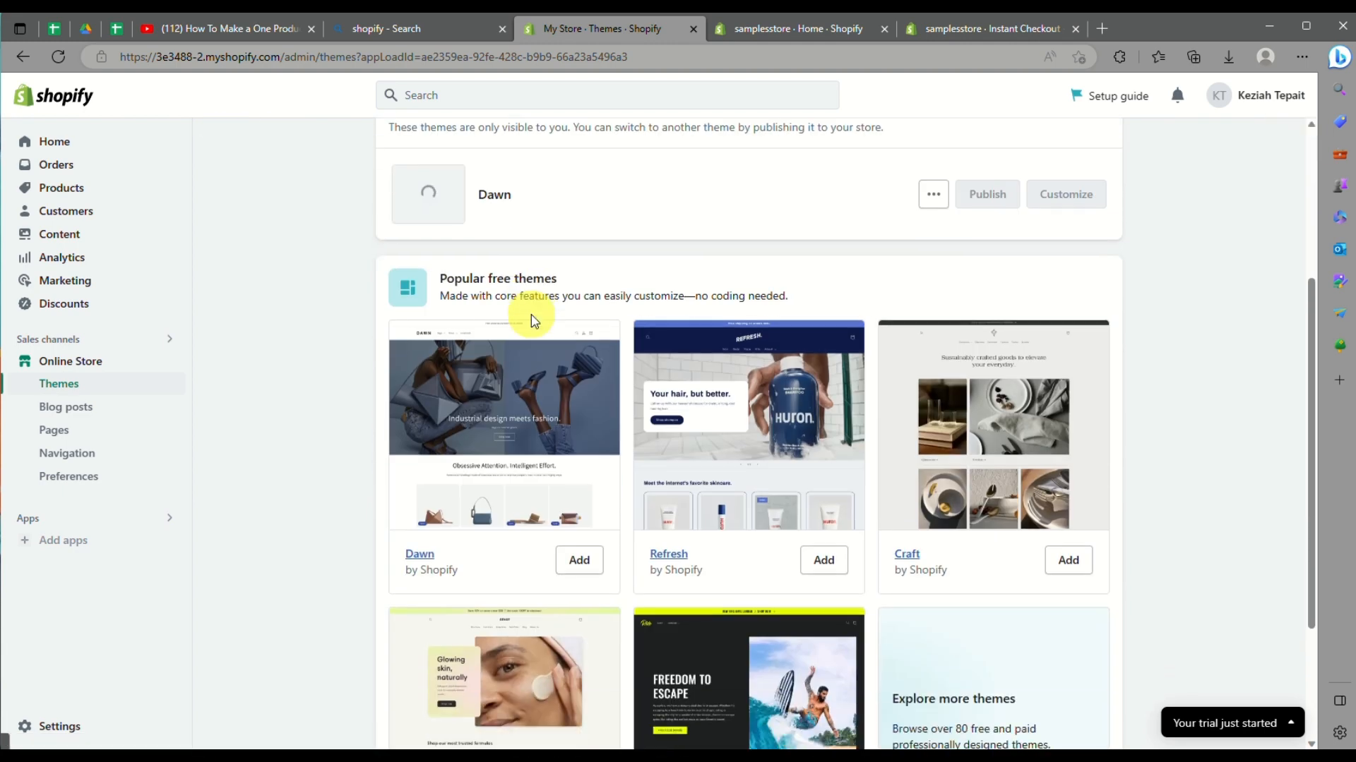
pyautogui.scroll(-3, 530, 321)
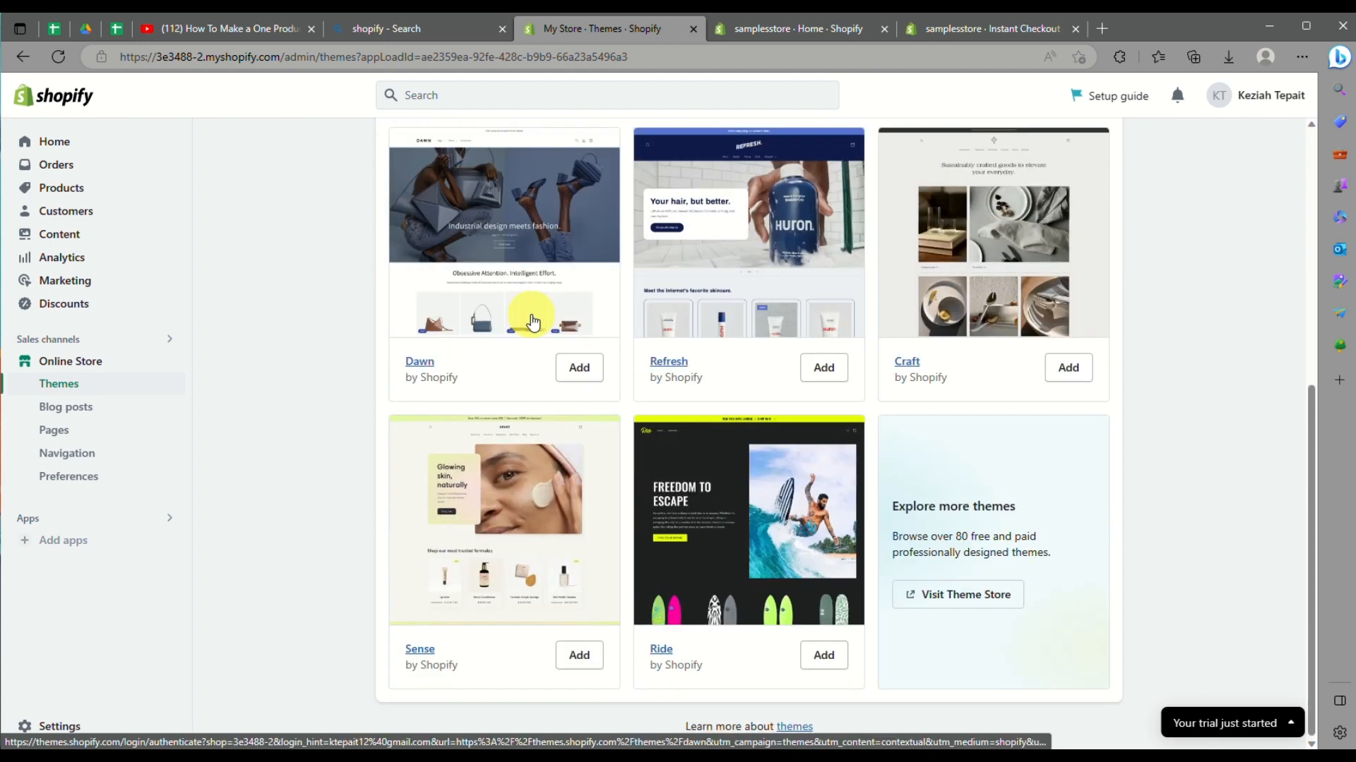
pyautogui.scroll(-1, 531, 322)
pyautogui.scroll(1, 531, 322)
pyautogui.scroll(10, 530, 321)
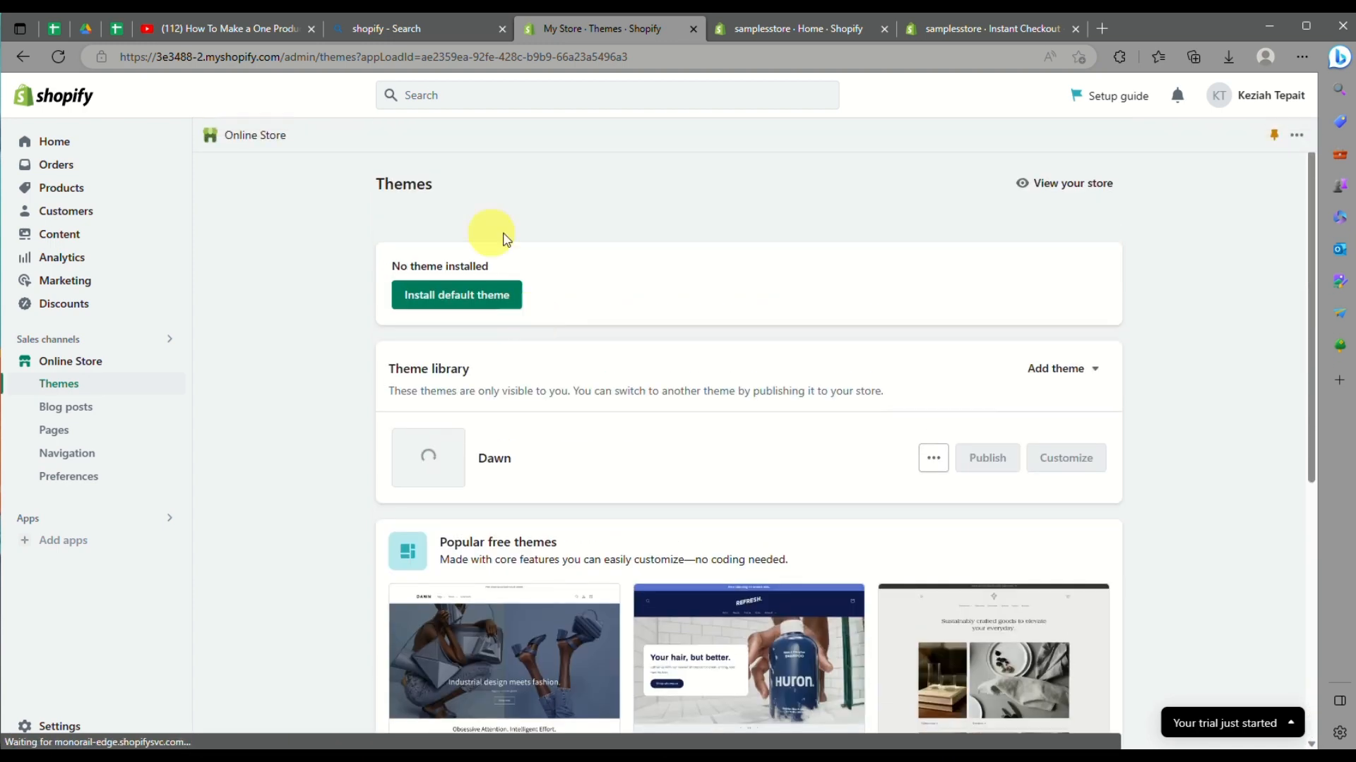
# Try to find the Refresh theme by searching the store admin for "refresh"
pyautogui.click(497, 99)
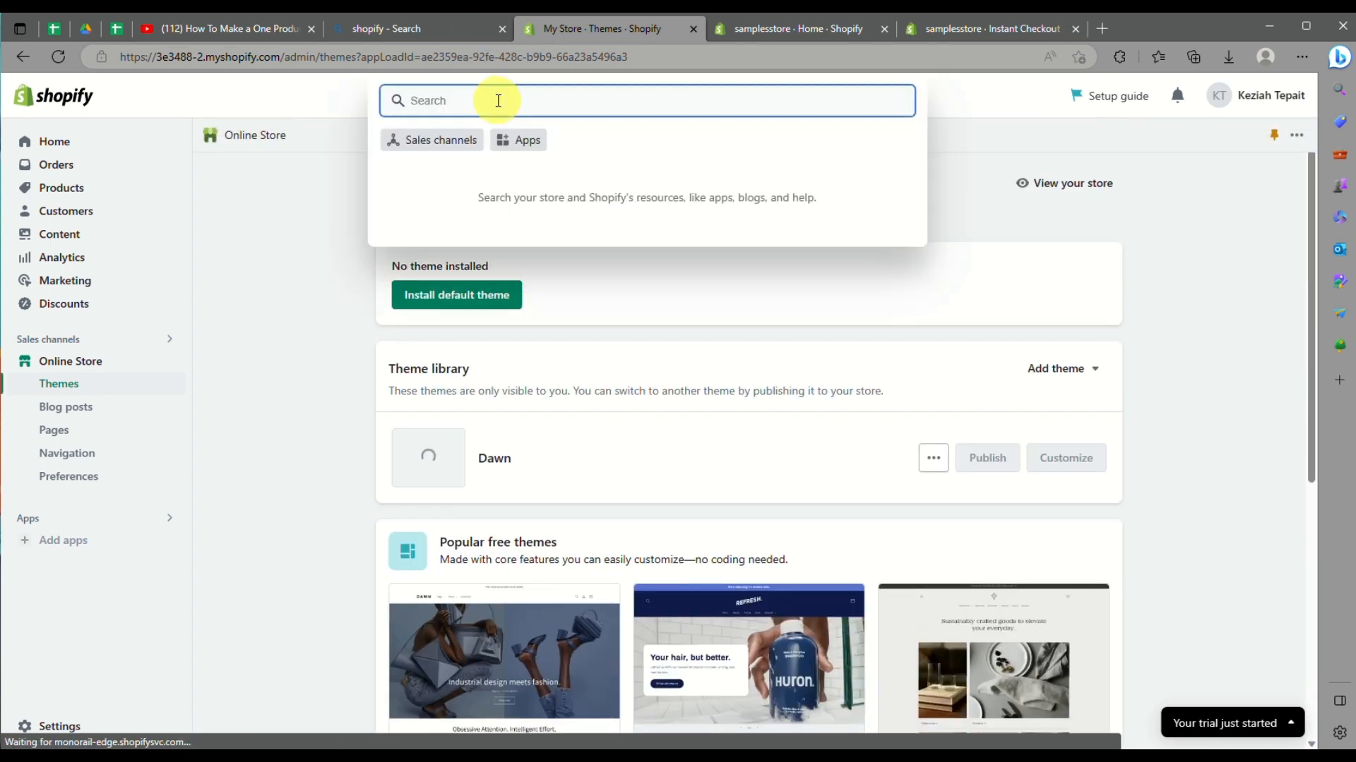
pyautogui.write('refresh')
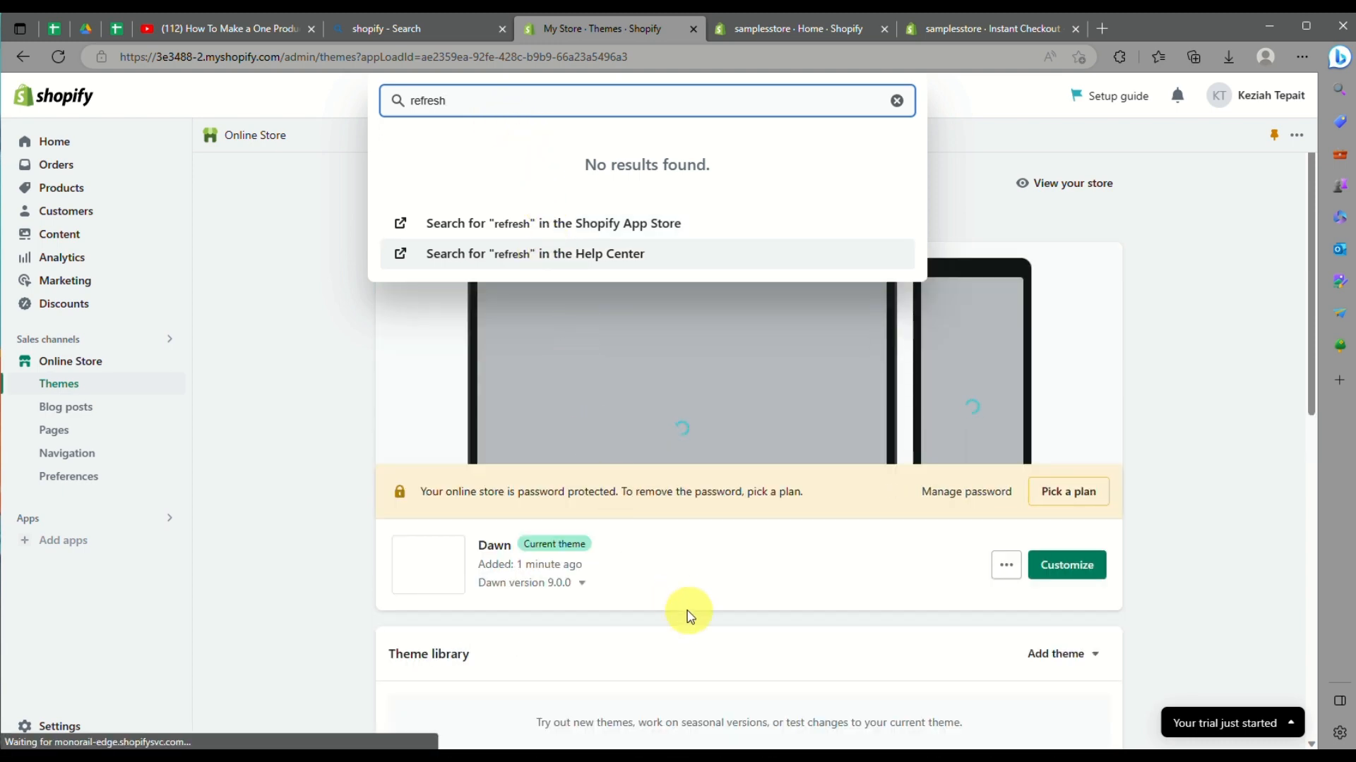
pyautogui.click(691, 622)
# Visit the Theme Store from the theme library, and return to My Store's themes page
pyautogui.scroll(-3, 642, 555)
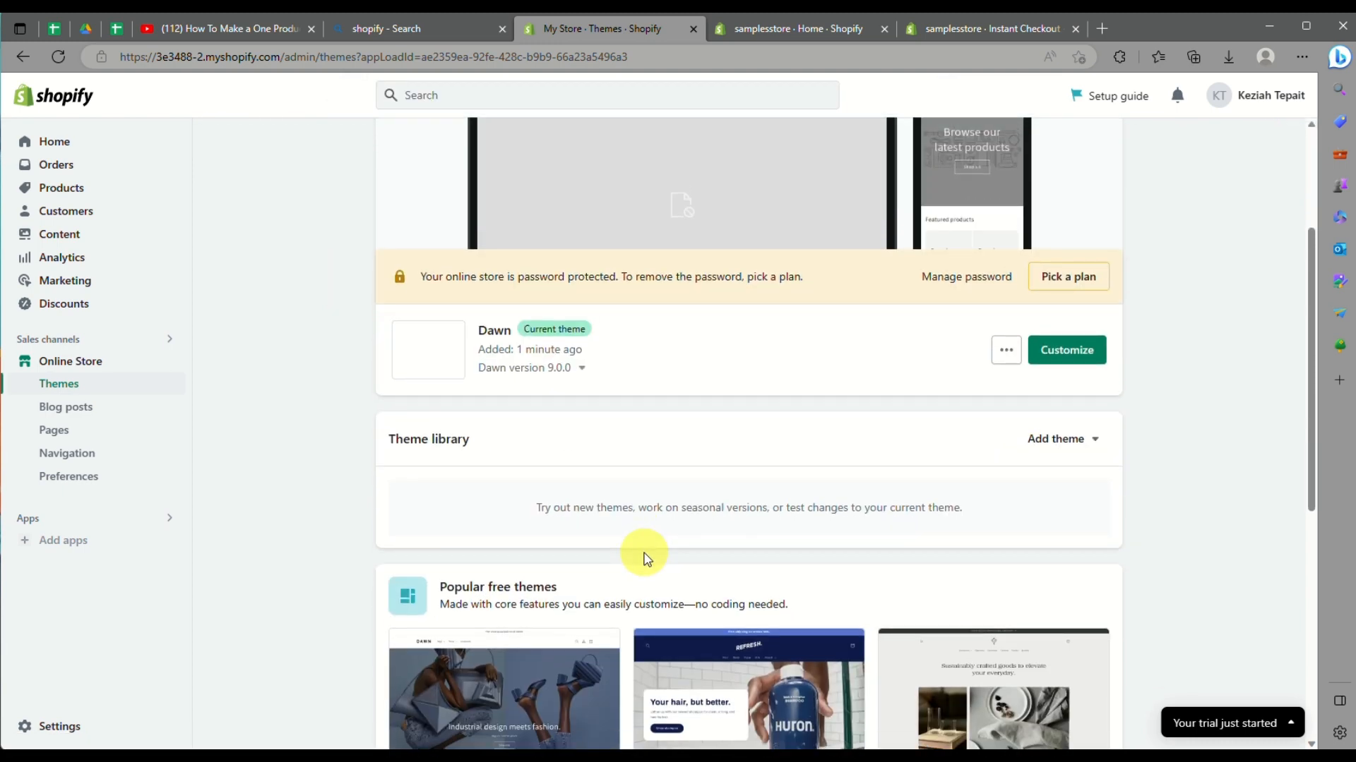
pyautogui.click(1052, 445)
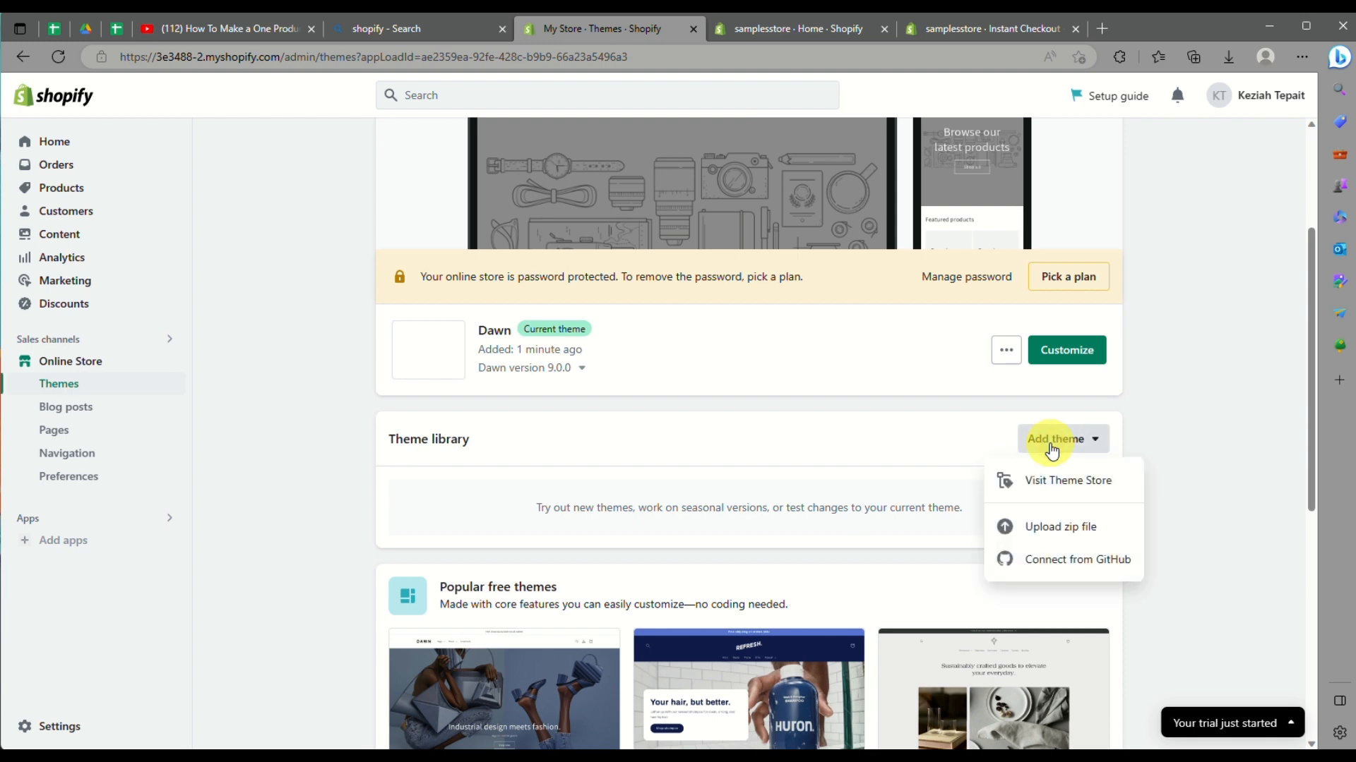
pyautogui.click(1036, 500)
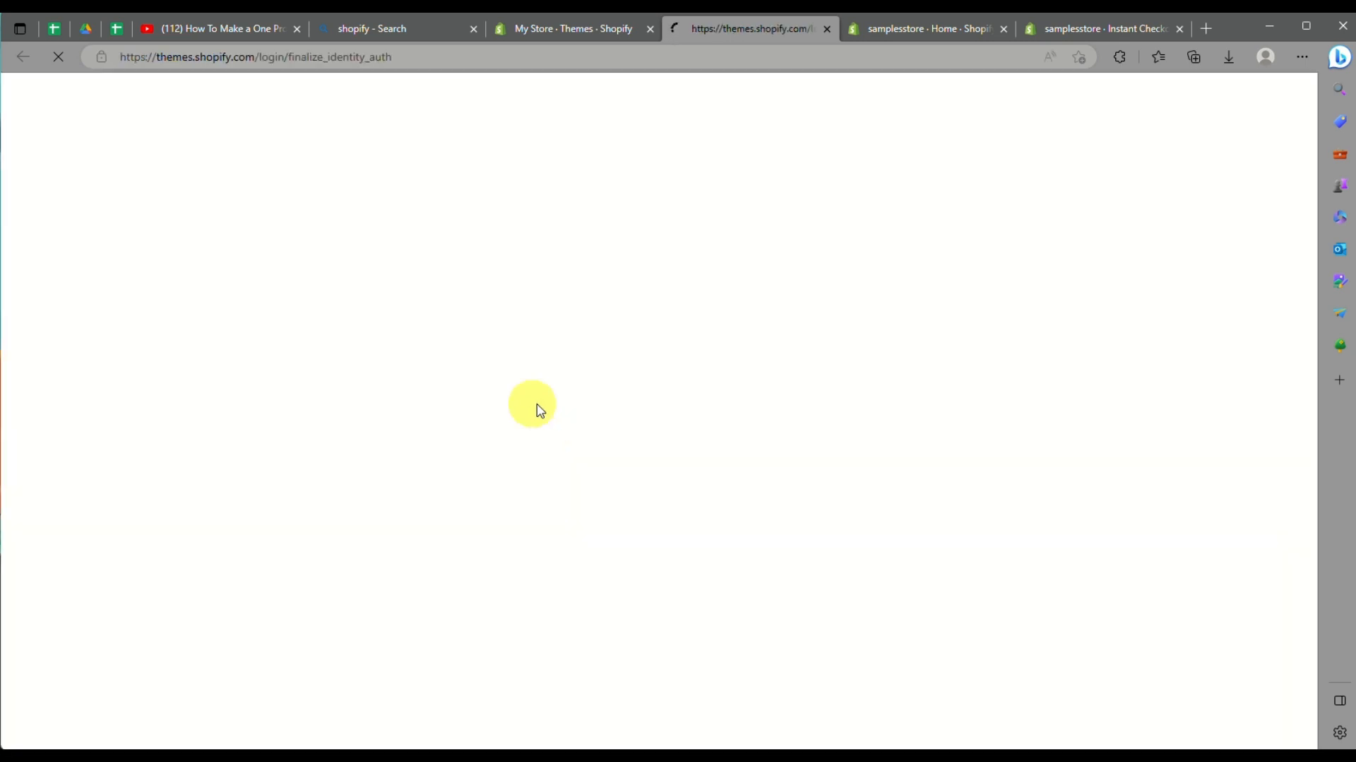
pyautogui.click(576, 26)
# Add the free Refresh theme by Shopify to the theme library
pyautogui.scroll(-5, 641, 453)
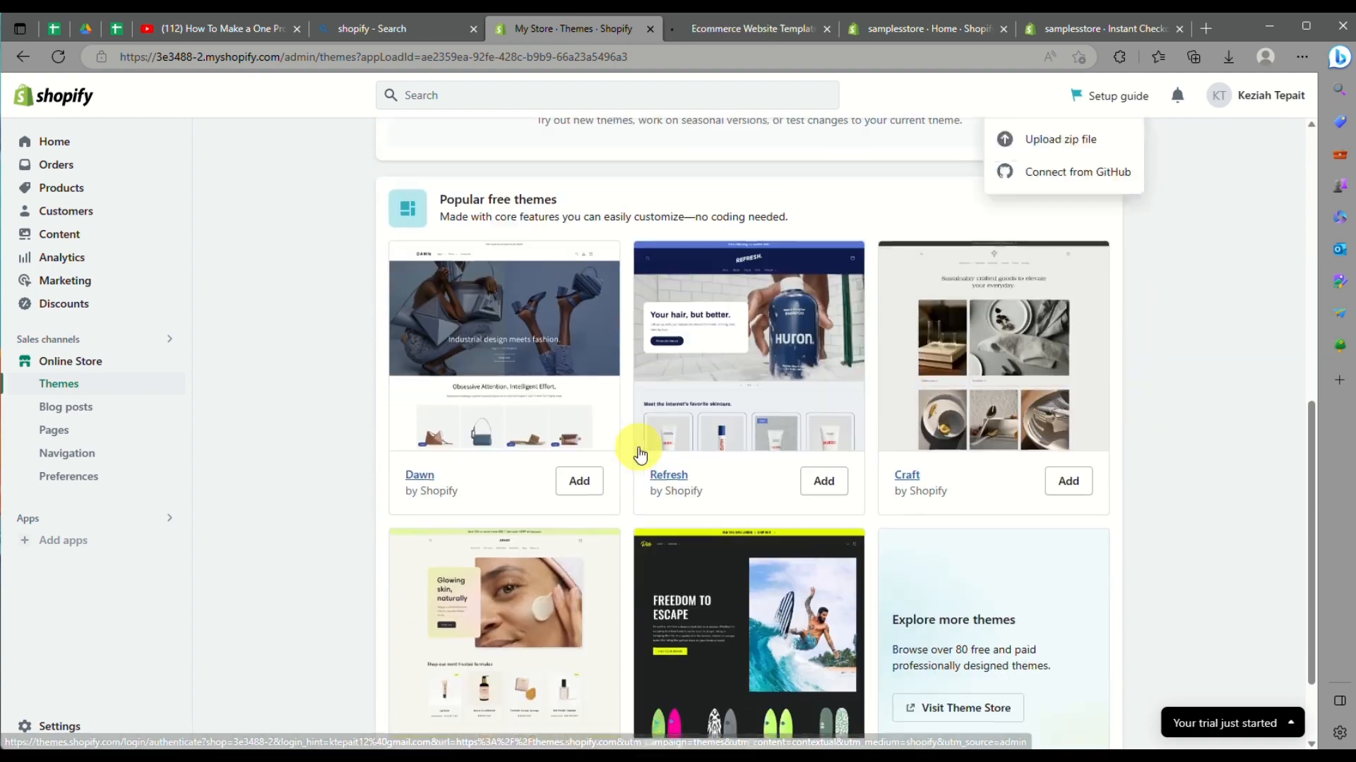
pyautogui.scroll(5, 757, 398)
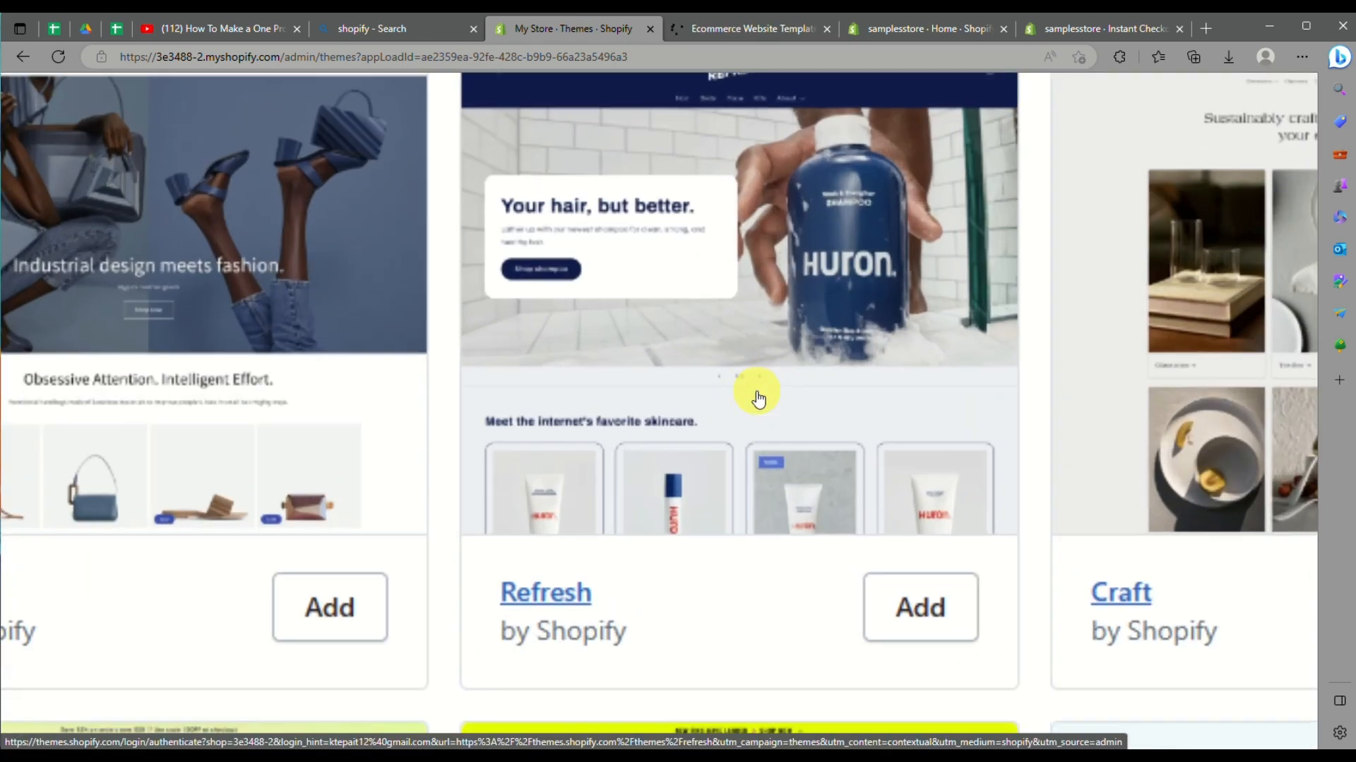
pyautogui.scroll(-4, 758, 398)
pyautogui.click(825, 500)
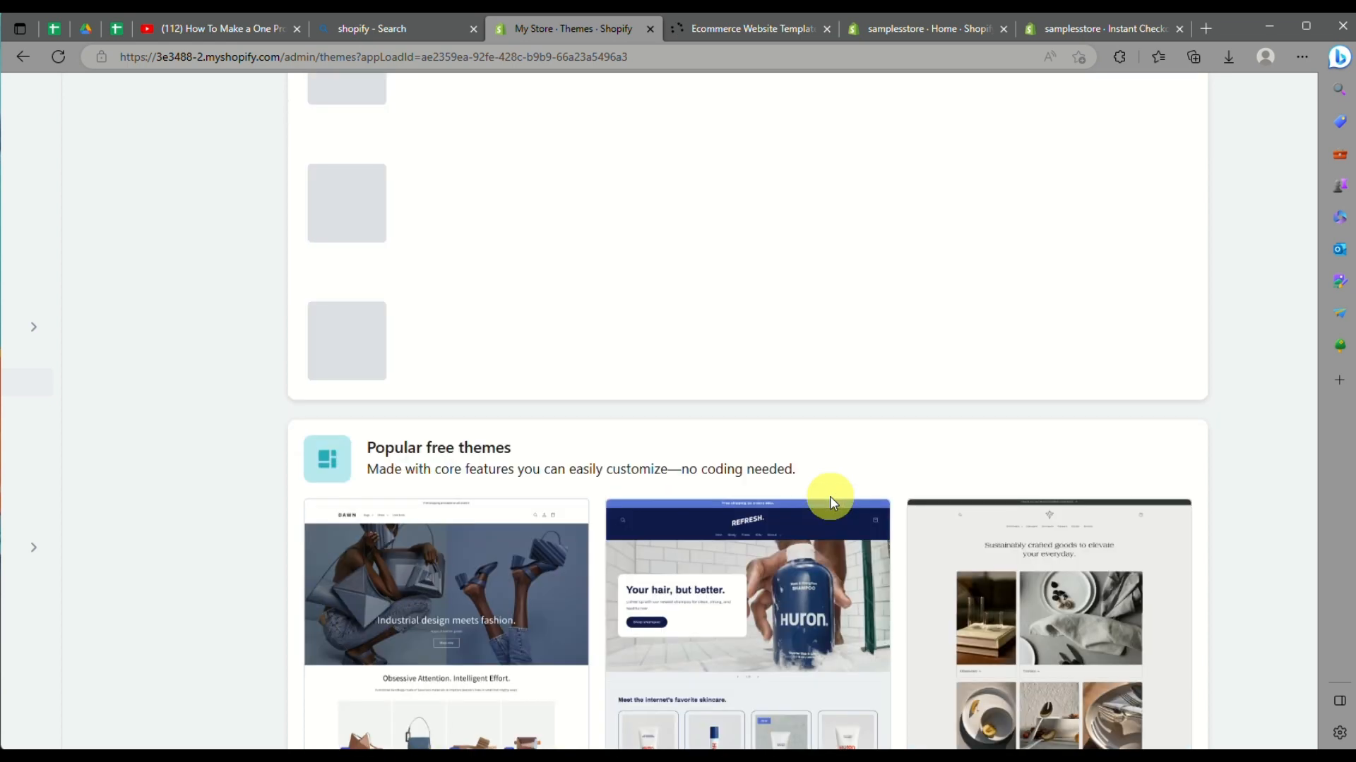
pyautogui.scroll(3, 812, 453)
pyautogui.hscroll(2, 812, 453)
pyautogui.scroll(2, 812, 453)
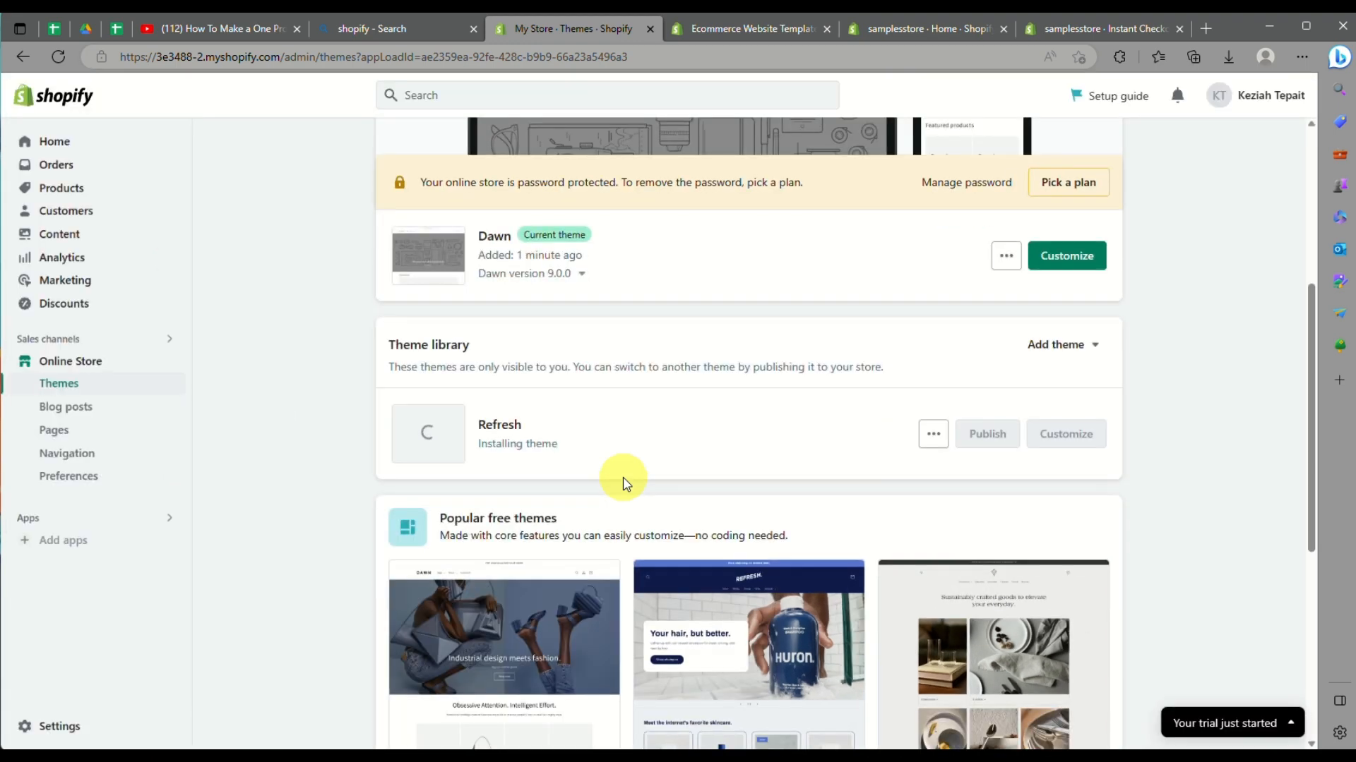
# Publish the Refresh theme as the store's current theme and open it for customization
pyautogui.scroll(1, 623, 483)
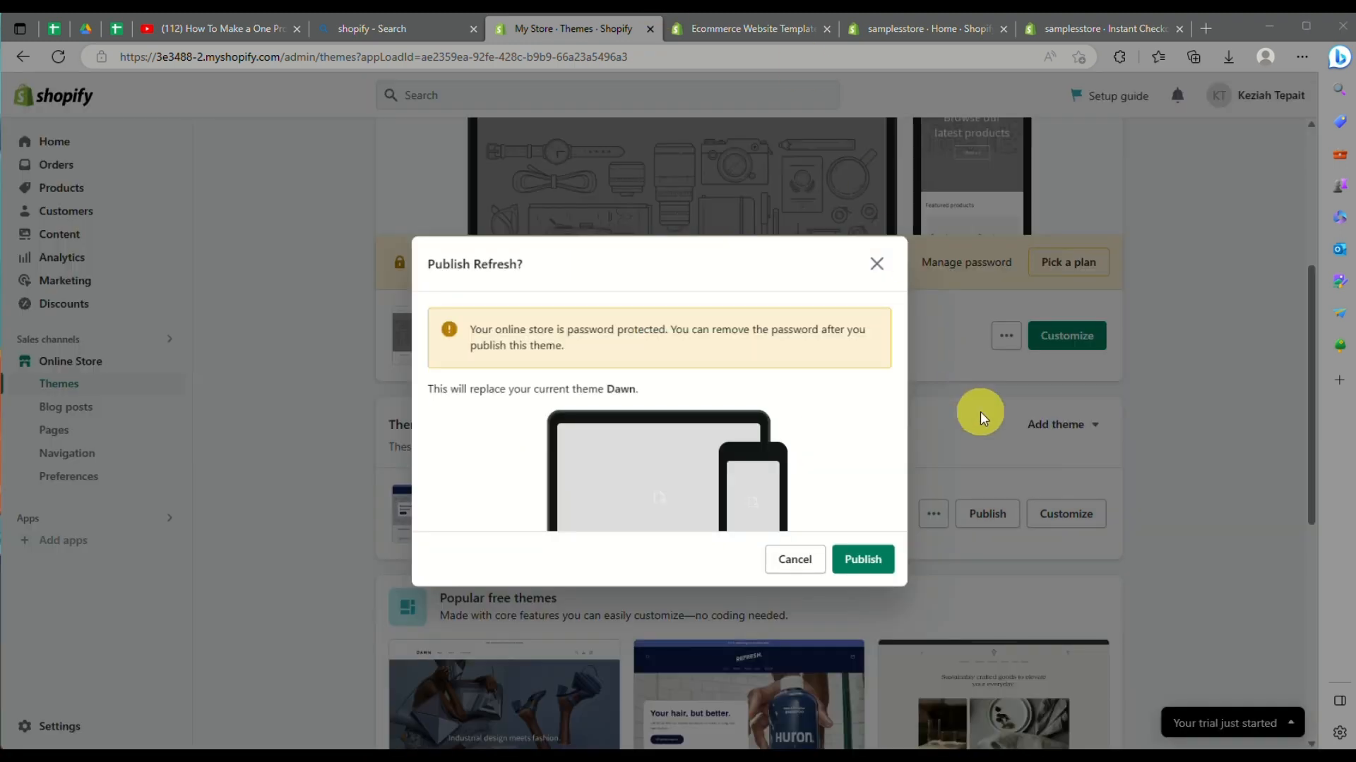
pyautogui.click(891, 564)
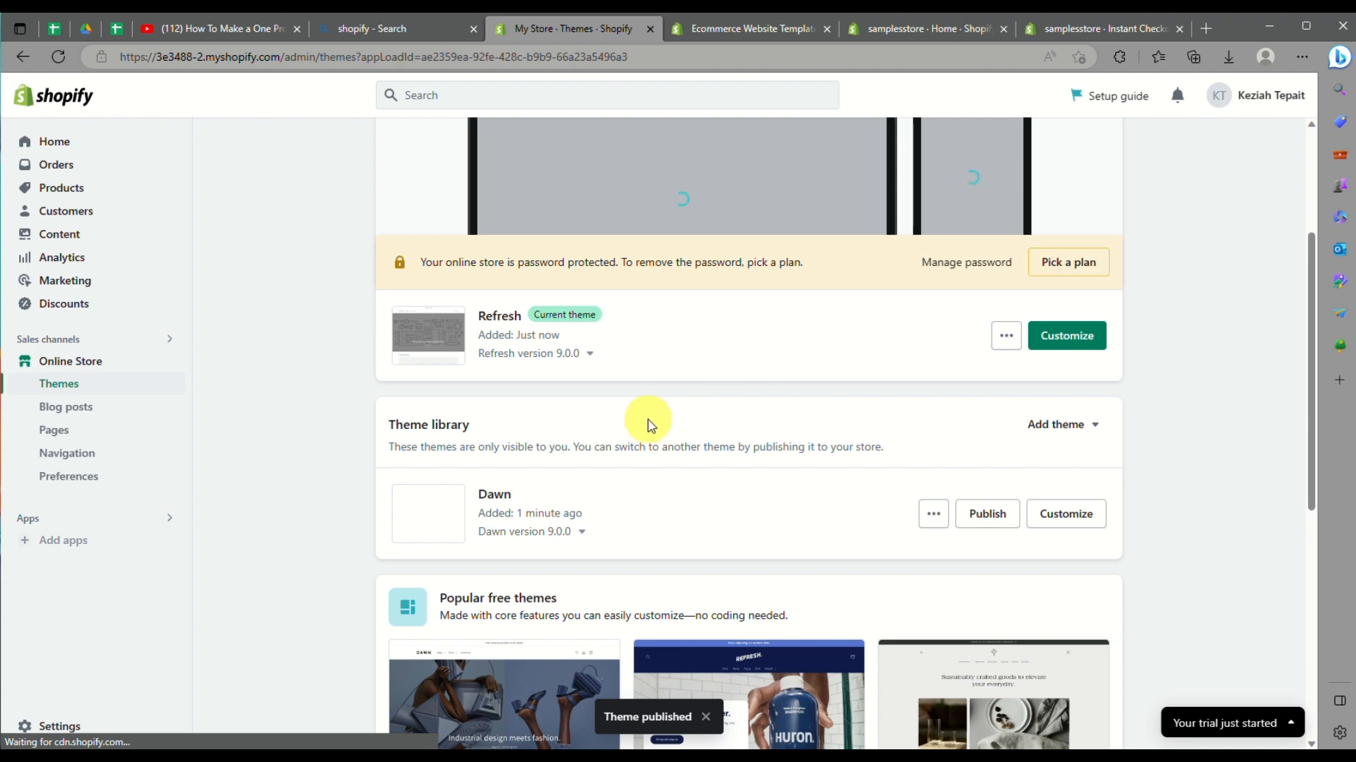
pyautogui.scroll(3, 600, 205)
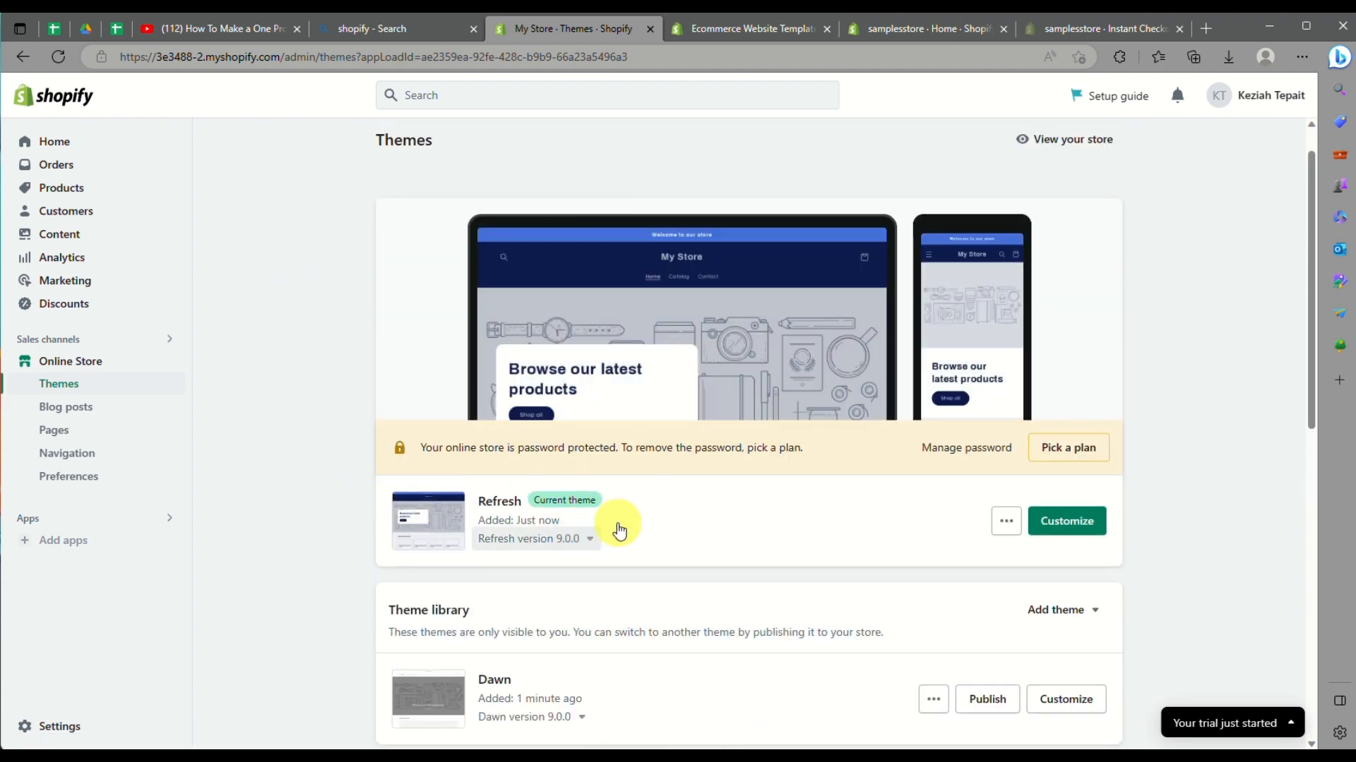
pyautogui.click(1047, 531)
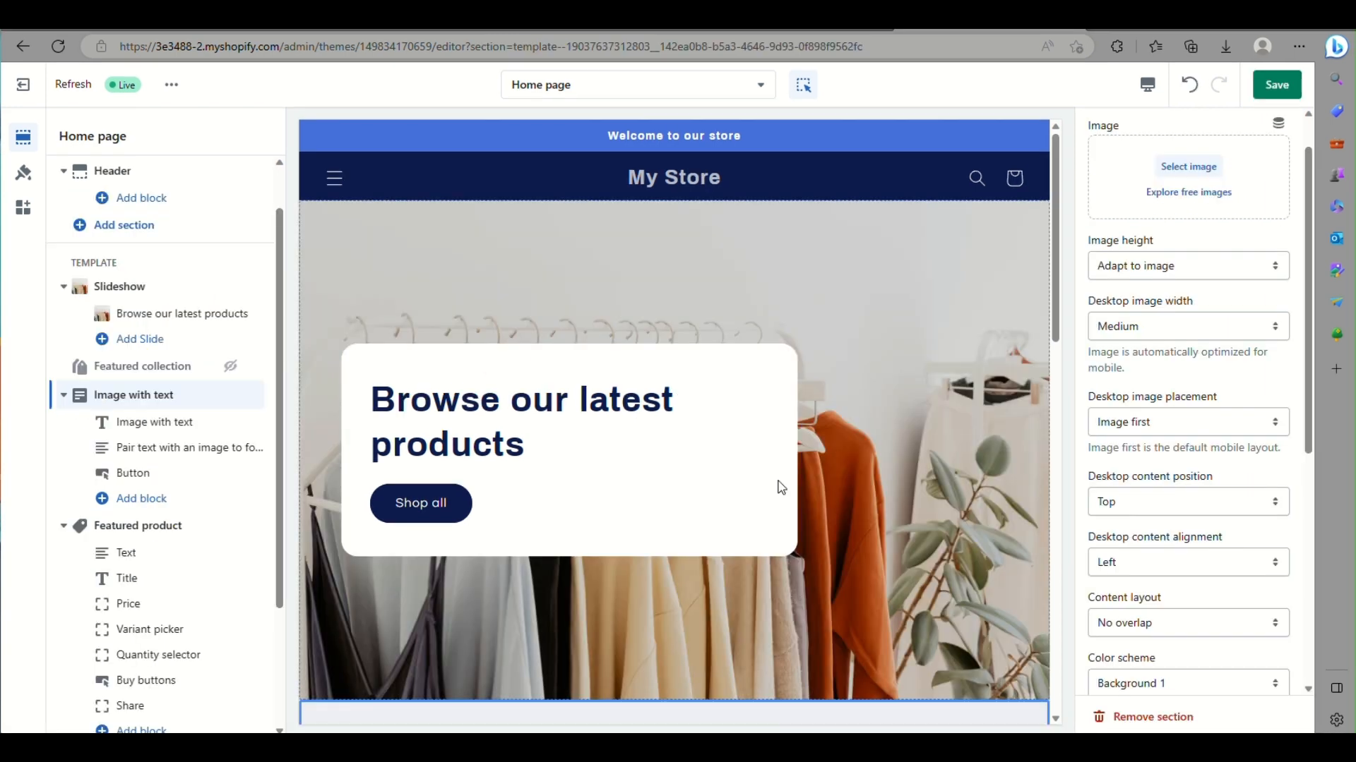
# Hide the home page's Email signup section, and switch the Footer section's visibility off and back on
pyautogui.scroll(-7, 764, 382)
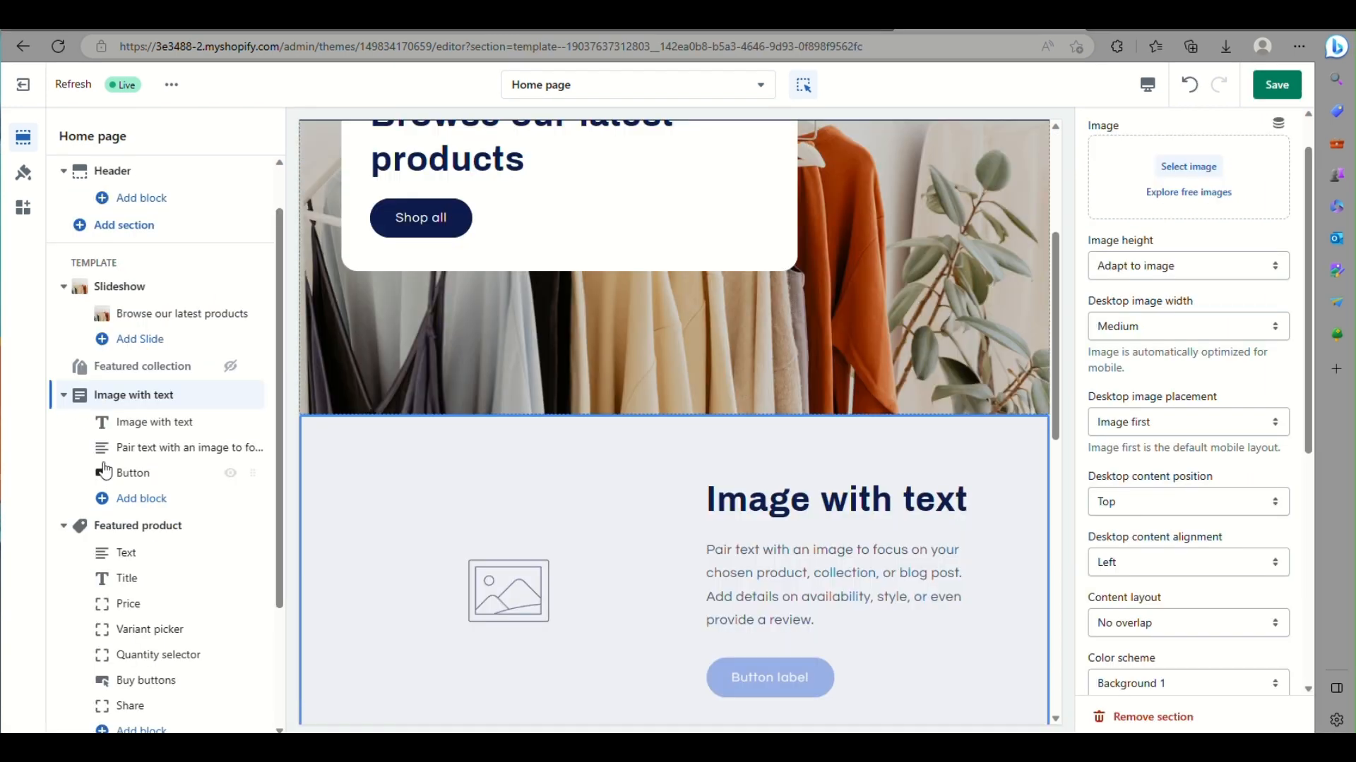
pyautogui.scroll(-3, 104, 463)
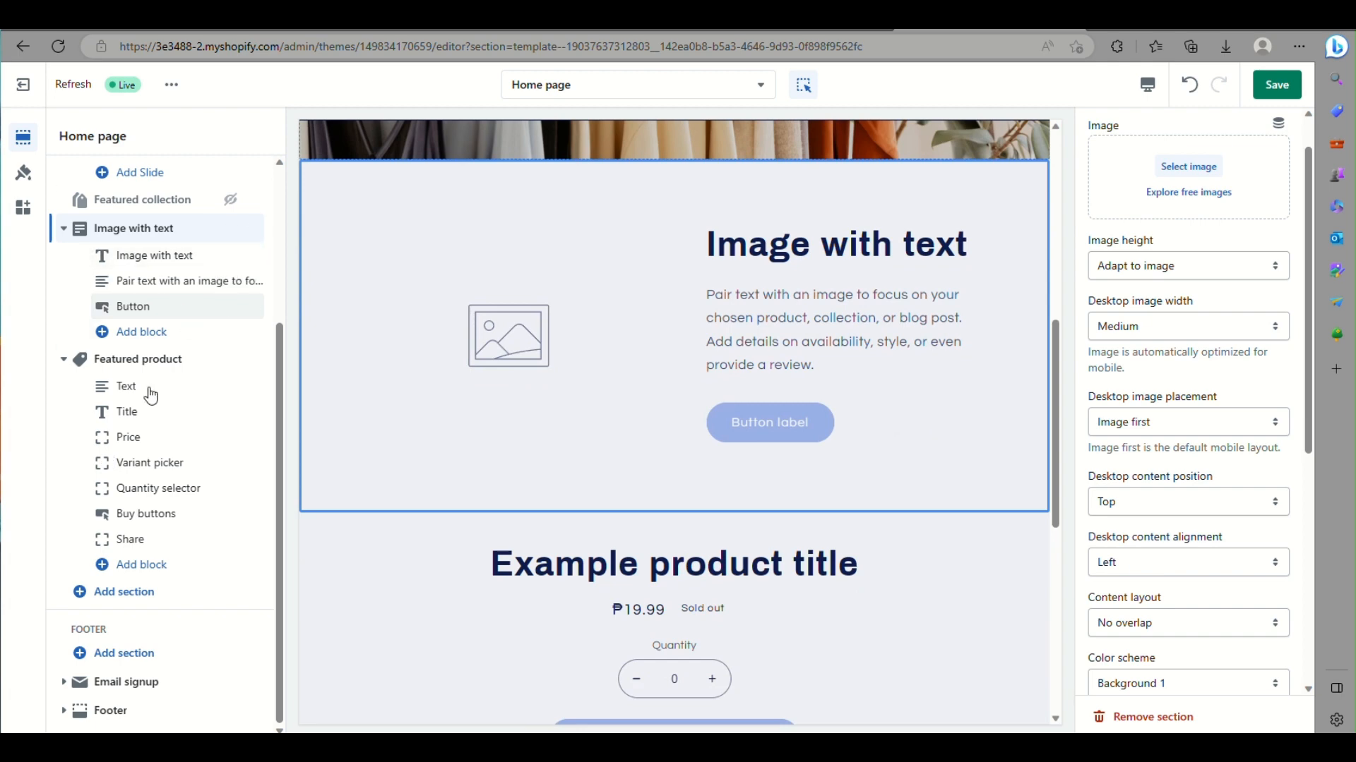
pyautogui.click(231, 682)
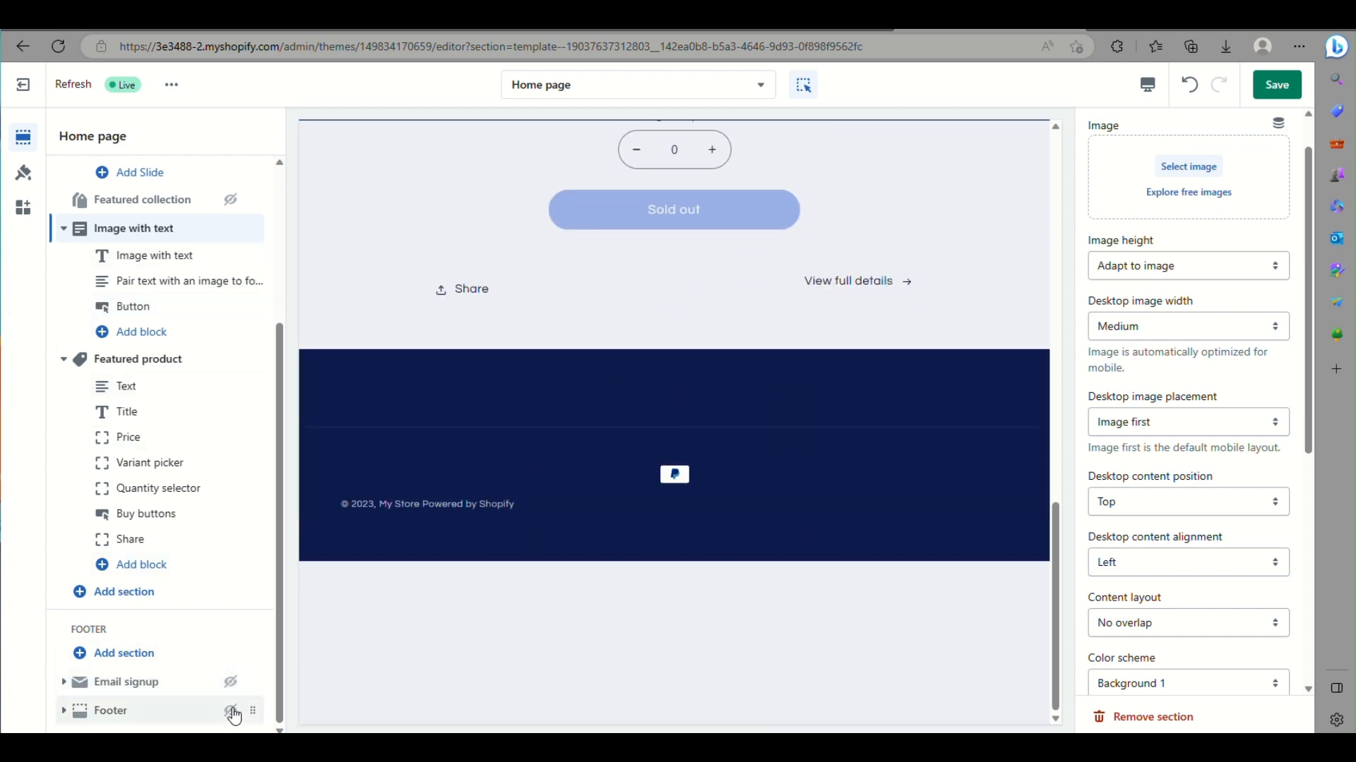
pyautogui.click(231, 711)
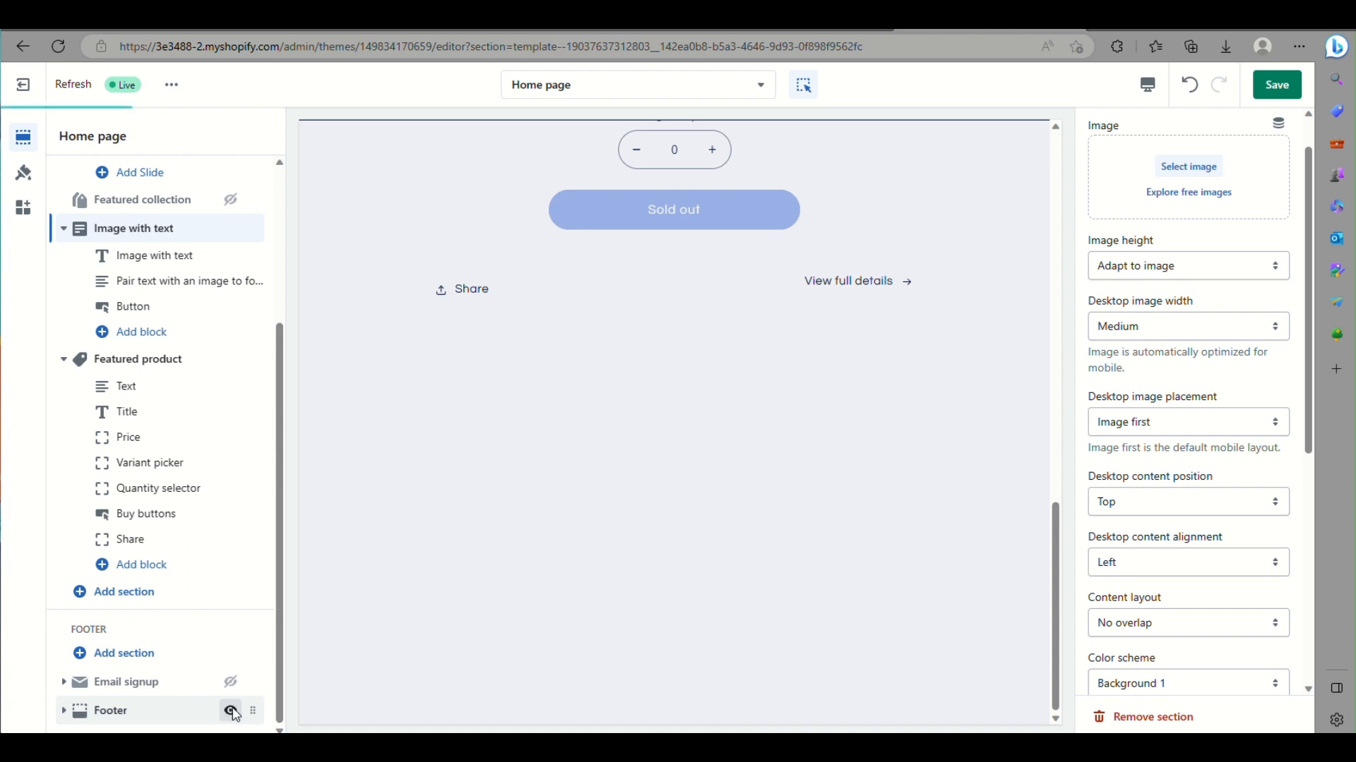
pyautogui.click(233, 712)
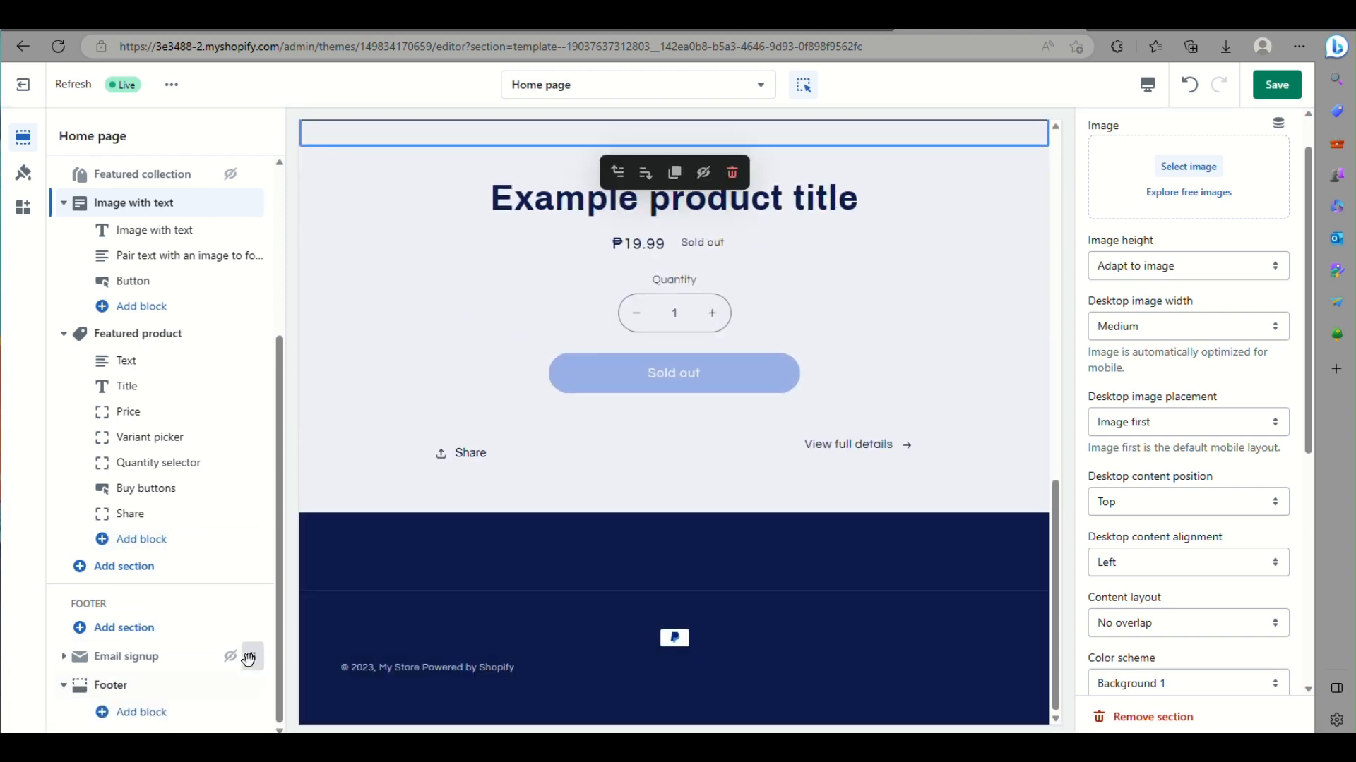
# Add a Menu block and a Text block to the Footer section
pyautogui.click(134, 712)
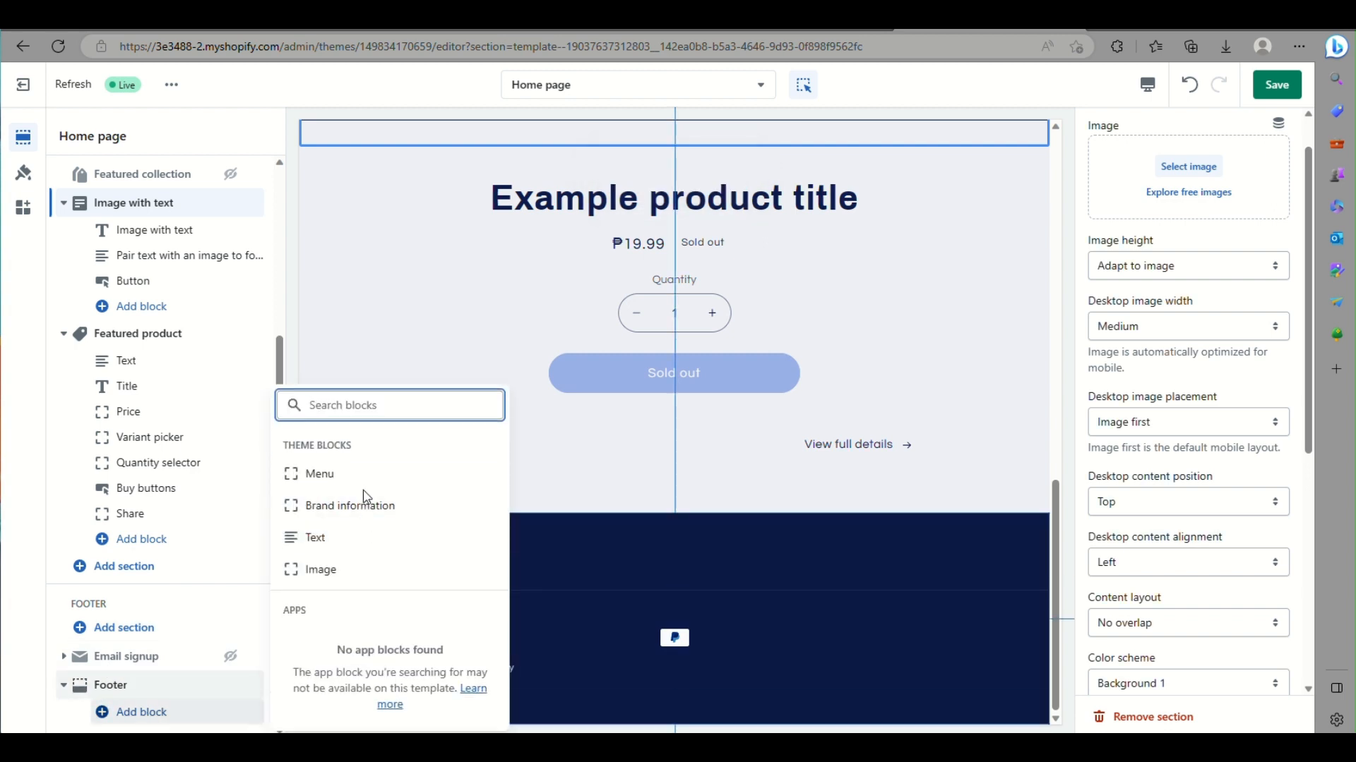
pyautogui.moveTo(346, 502); pyautogui.dragTo(348, 482)
pyautogui.click(348, 478)
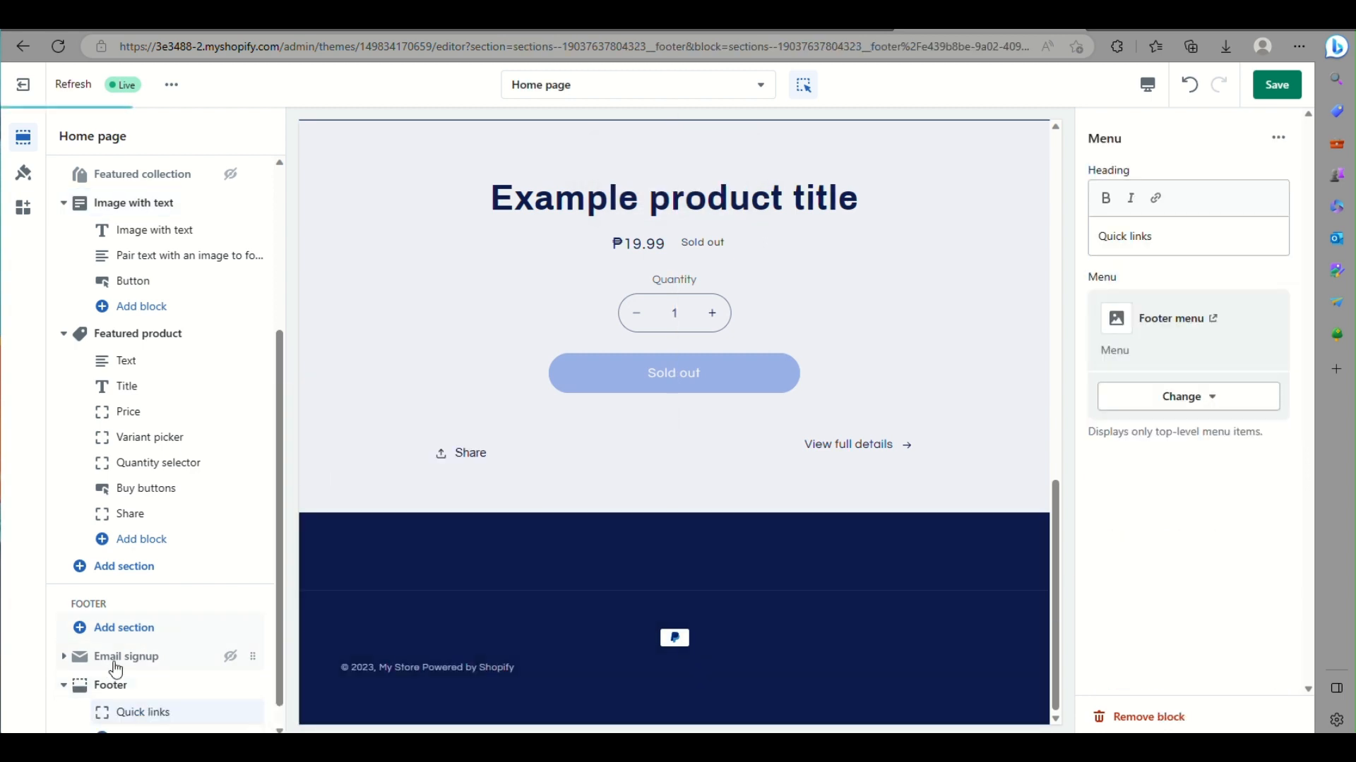
pyautogui.click(145, 716)
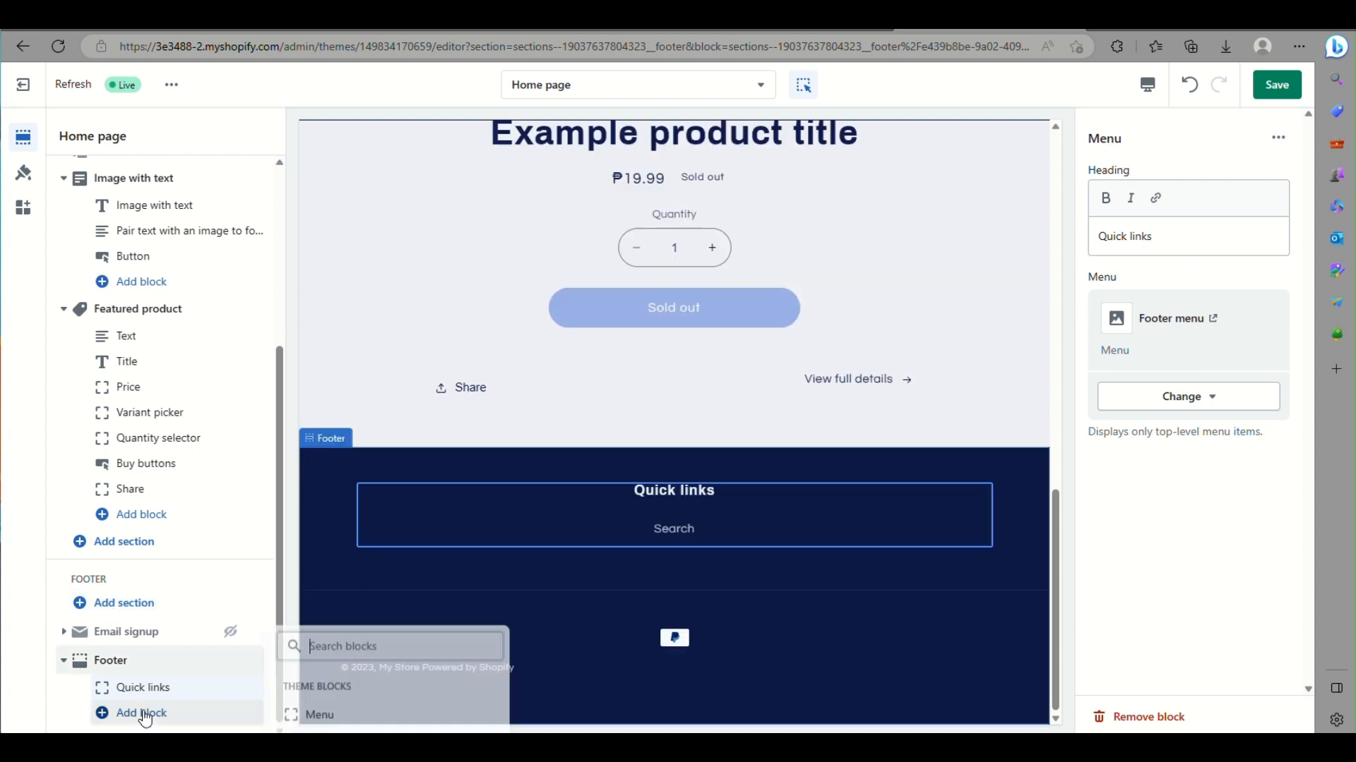
pyautogui.click(344, 547)
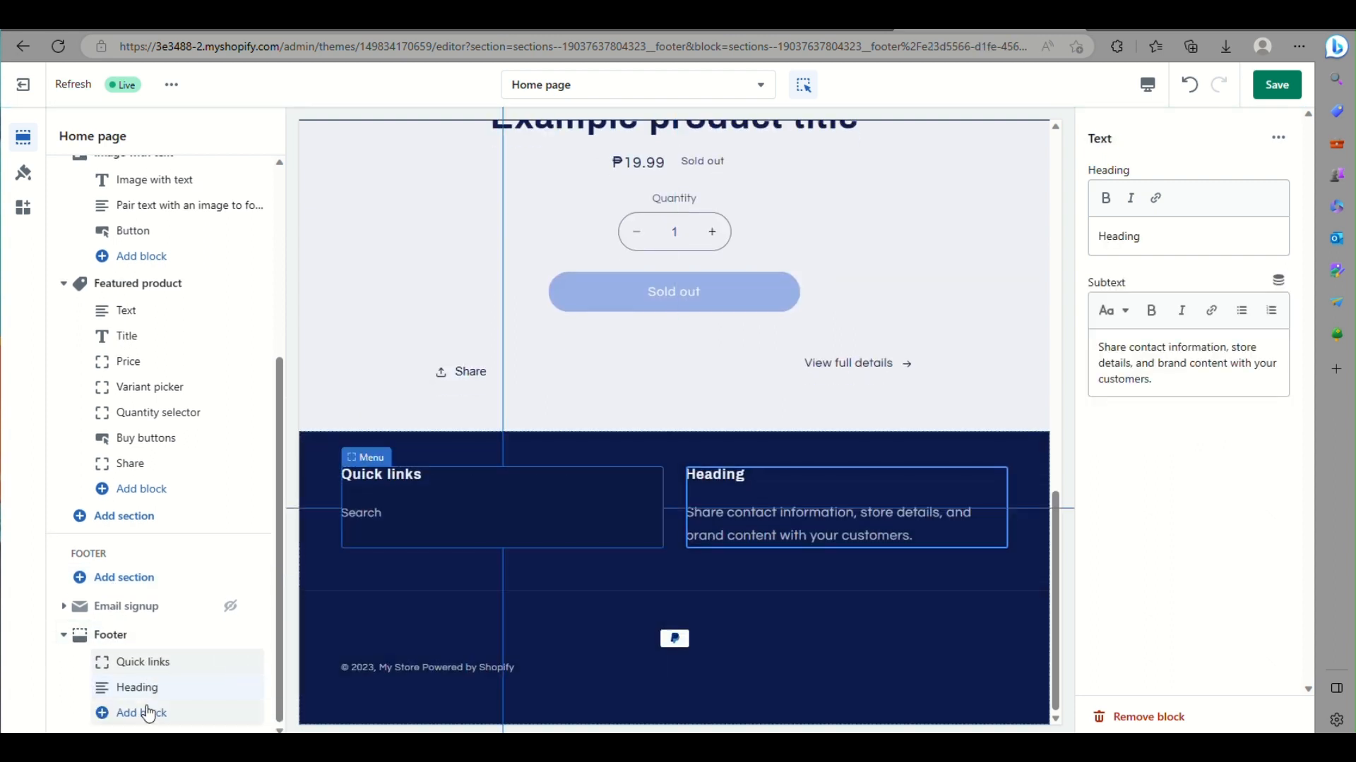
# Add a Brand information block and an Image block to the Footer section
pyautogui.click(142, 713)
pyautogui.click(340, 502)
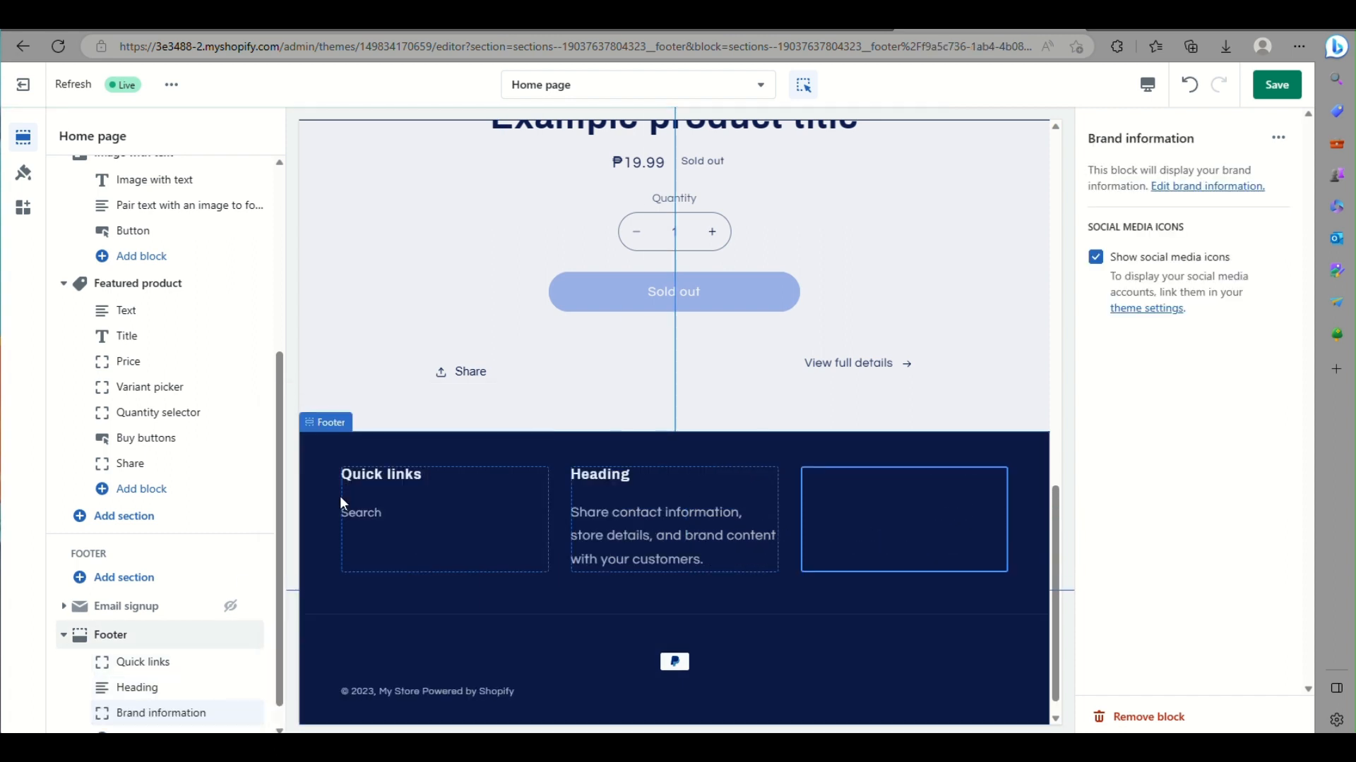
pyautogui.click(163, 710)
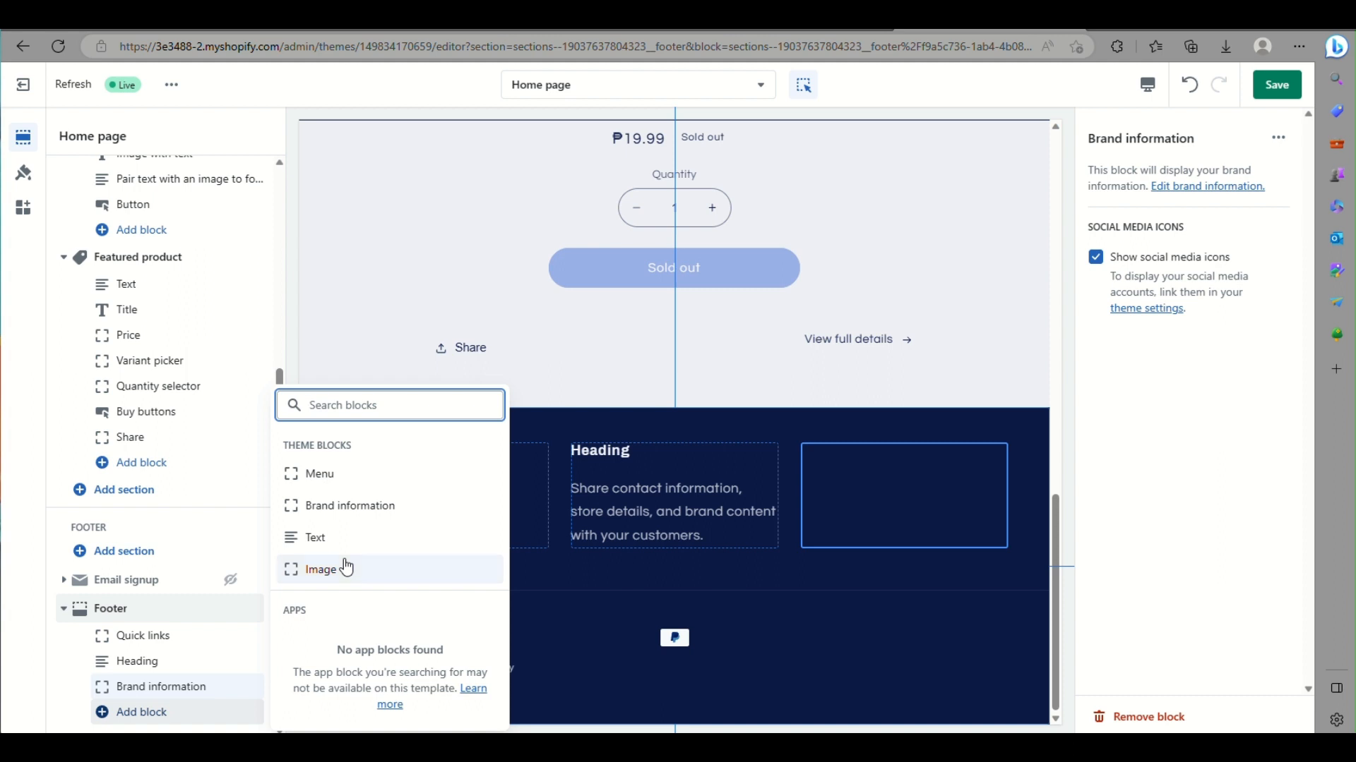
pyautogui.click(346, 568)
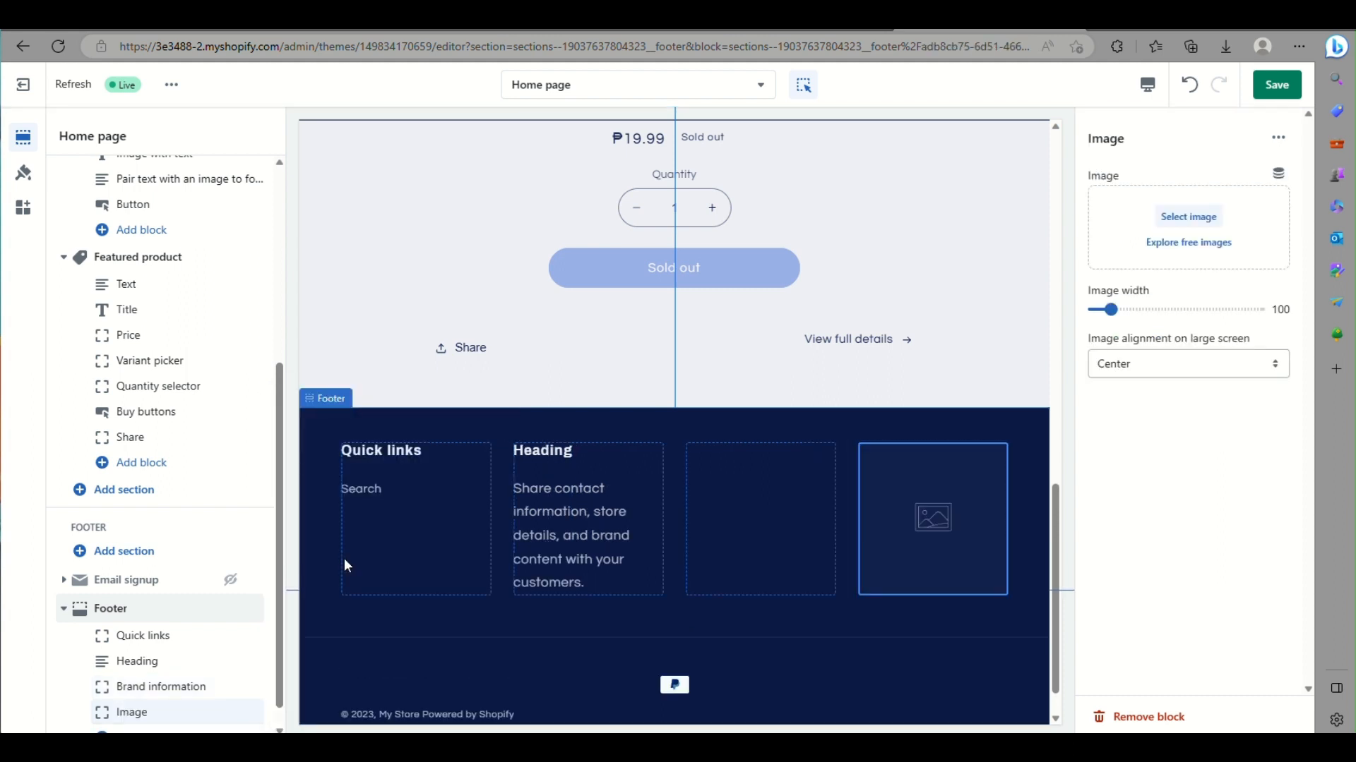
# Show the logo options in the theme settings and switch to File Explorer to find a logo image
pyautogui.scroll(3, 167, 605)
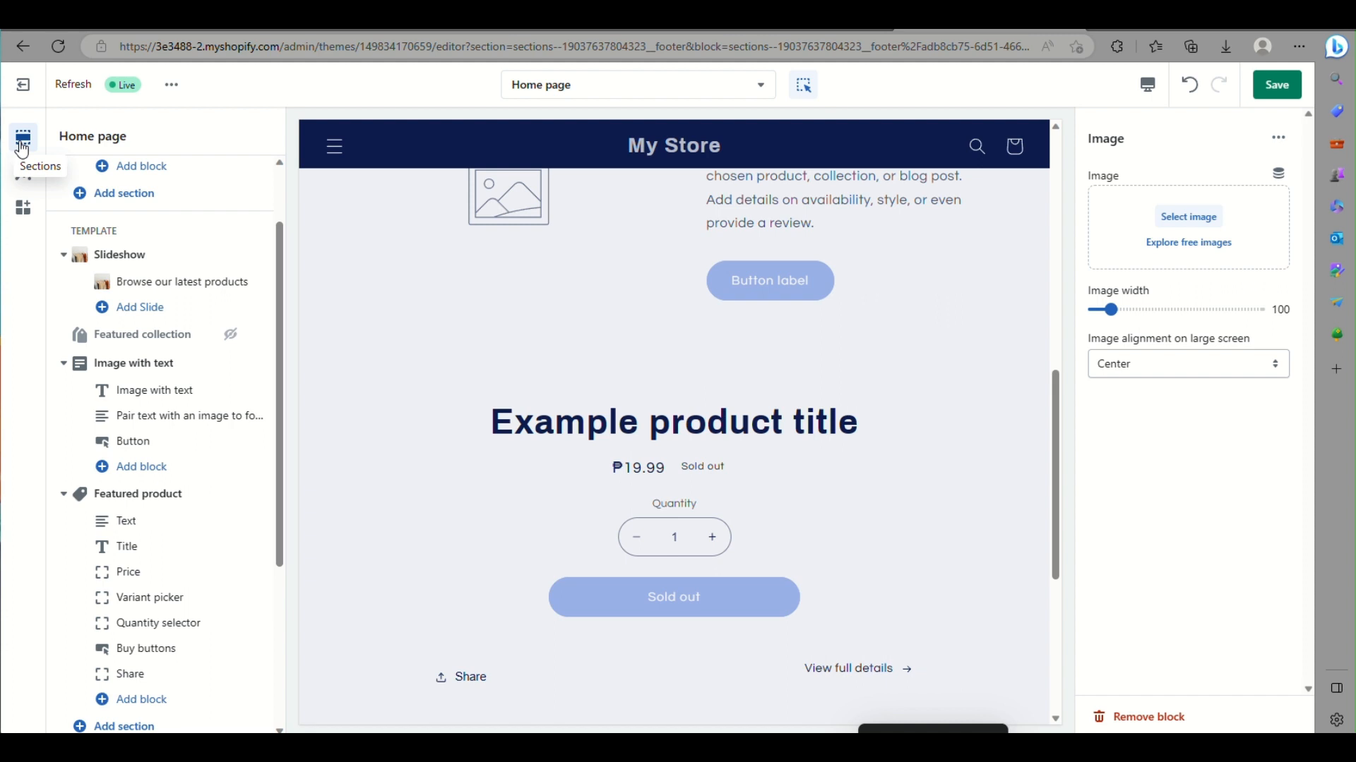
pyautogui.click(24, 173)
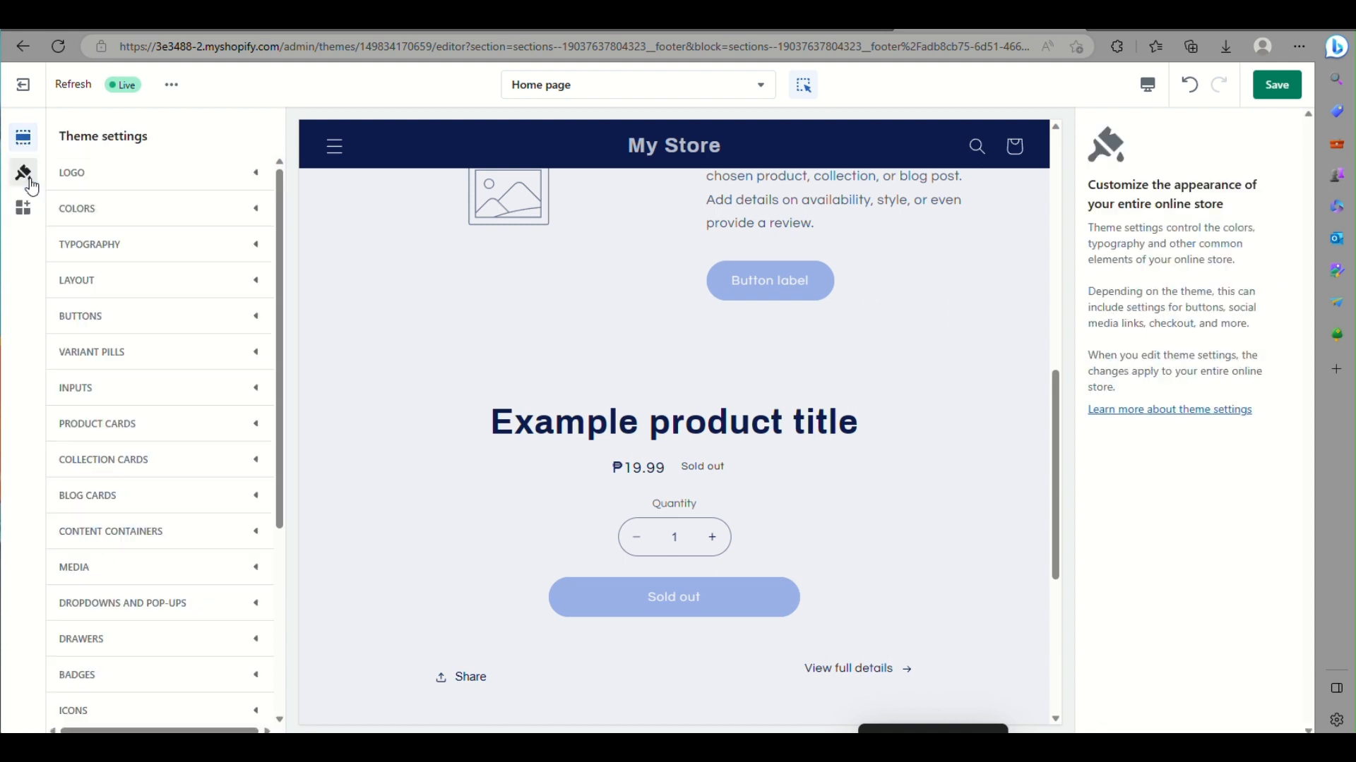
pyautogui.click(131, 170)
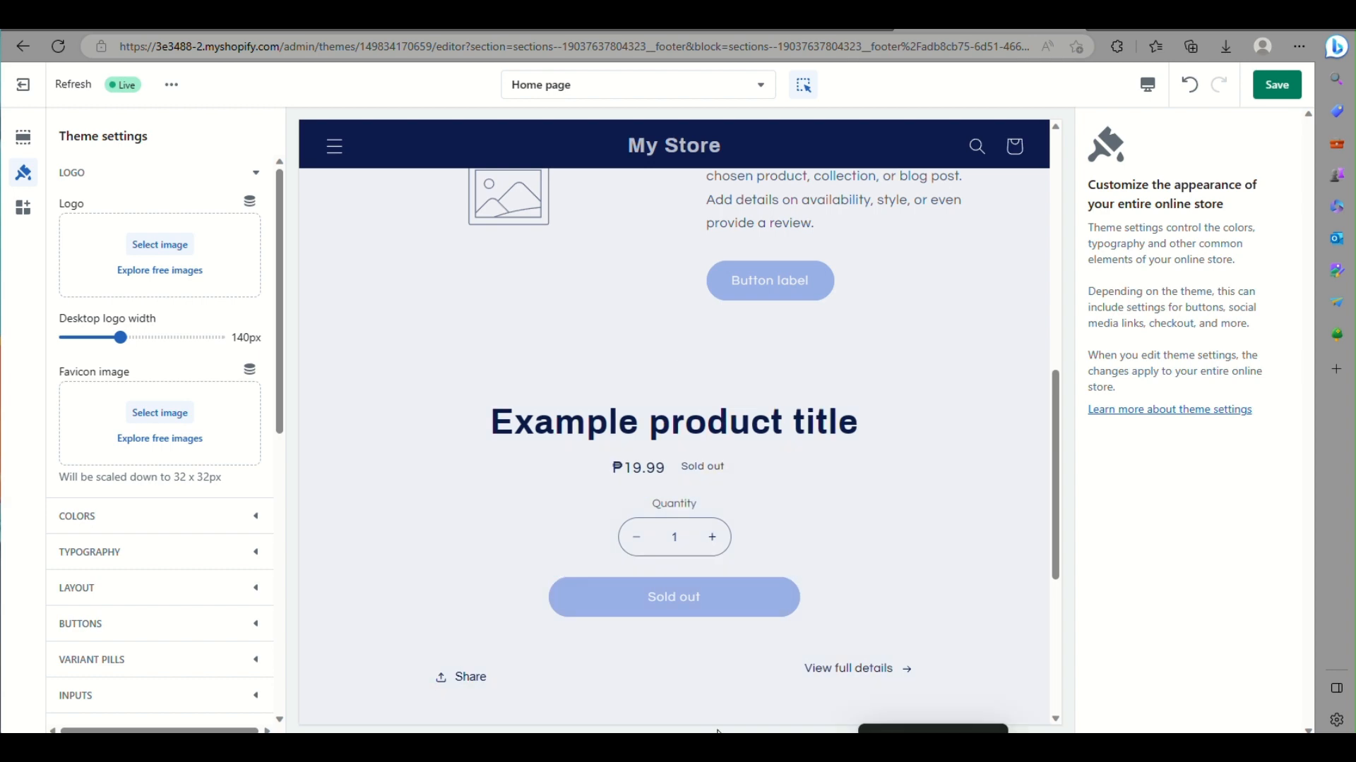
pyautogui.click(826, 750)
pyautogui.click(849, 31)
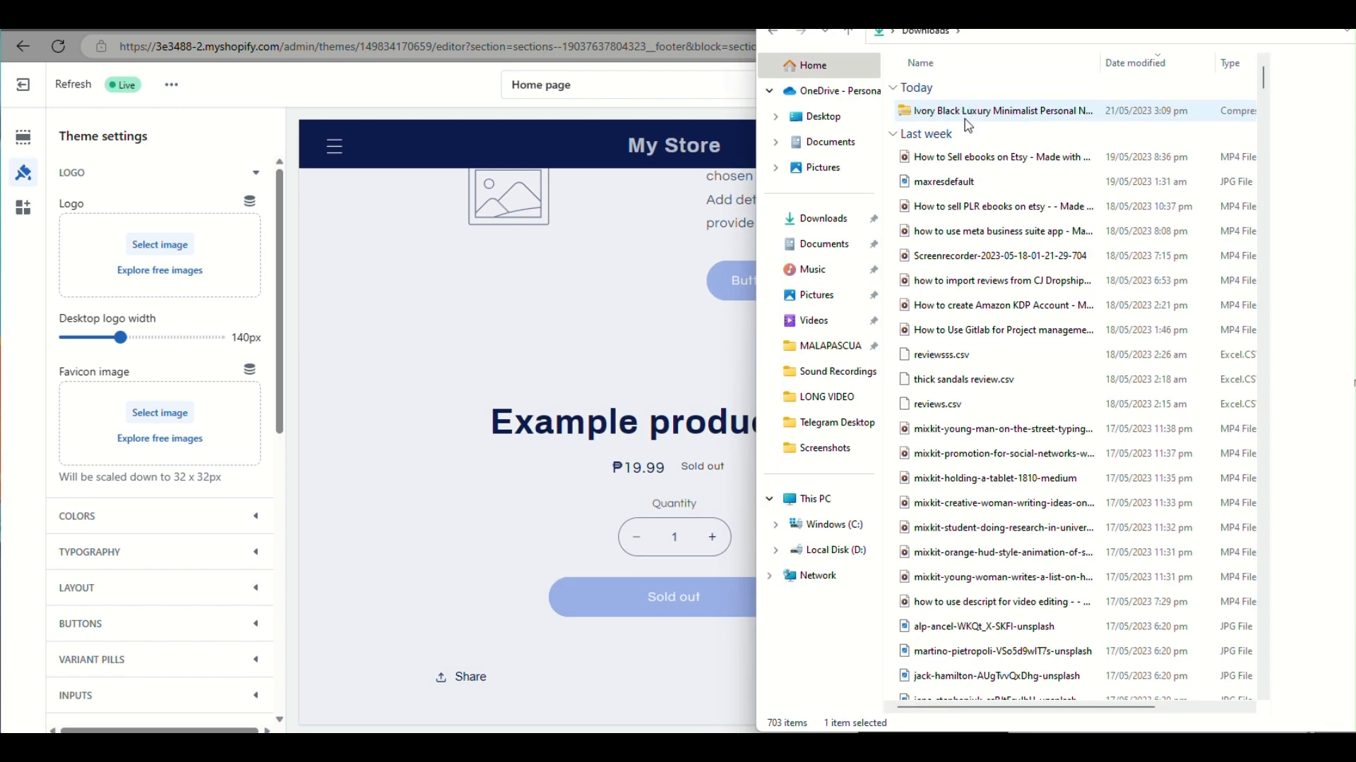
# Look through the Downloads, Documents and Pictures folders for a logo image
pyautogui.click(968, 167)
pyautogui.click(839, 244)
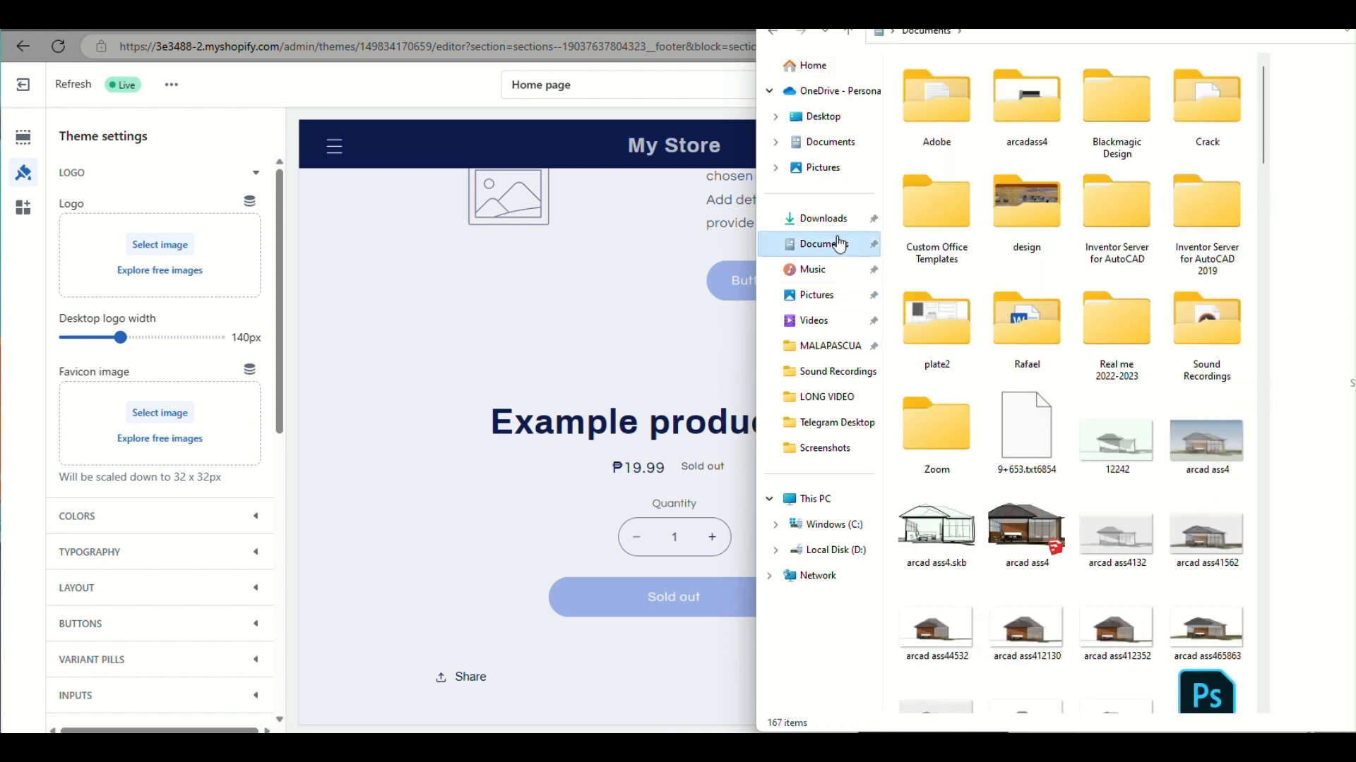
pyautogui.click(819, 219)
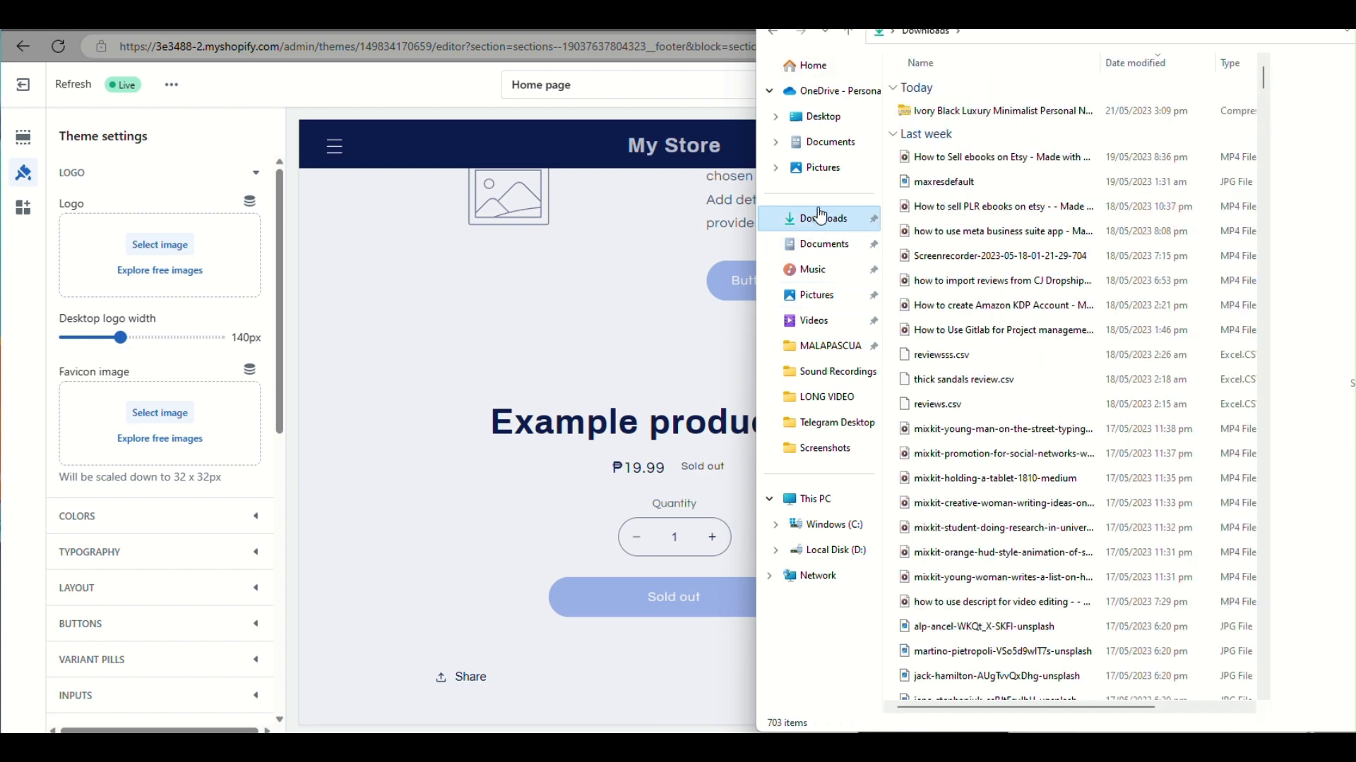
pyautogui.click(833, 144)
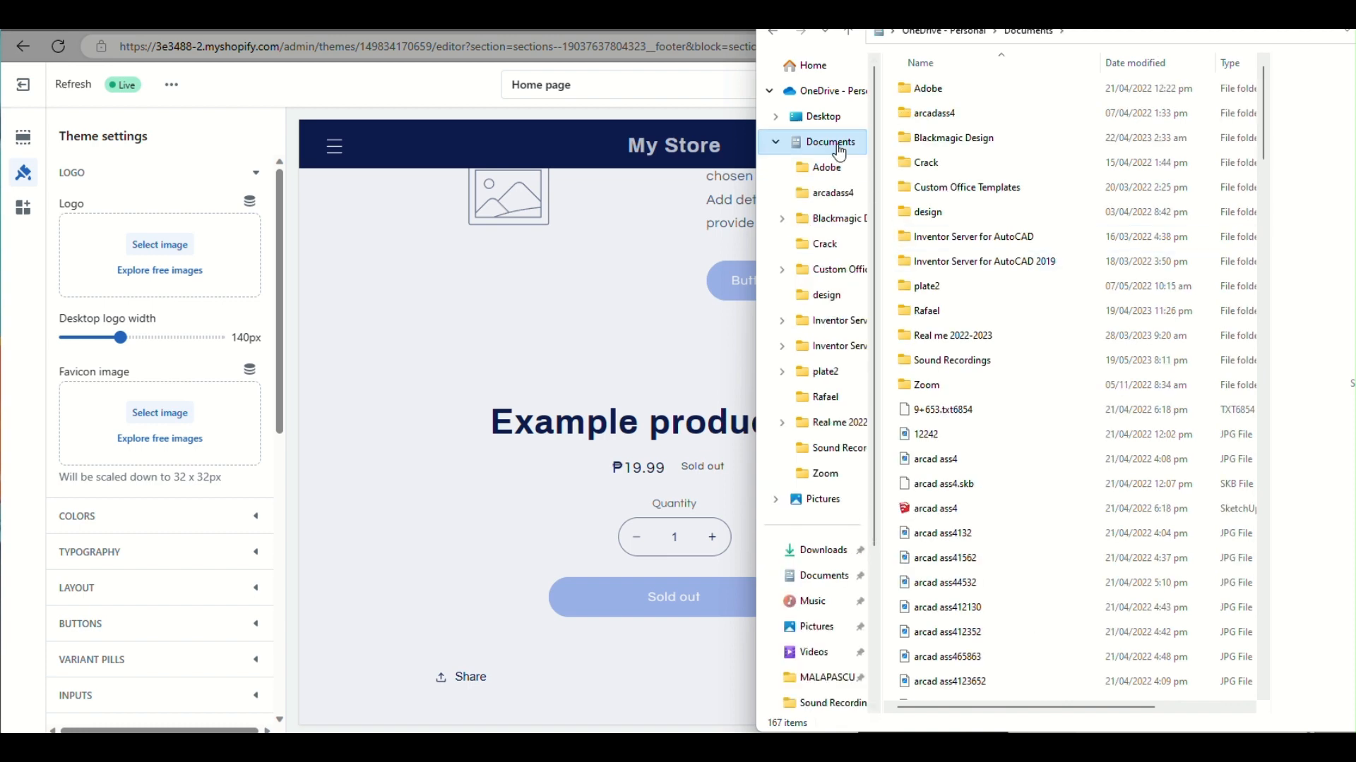
pyautogui.click(842, 496)
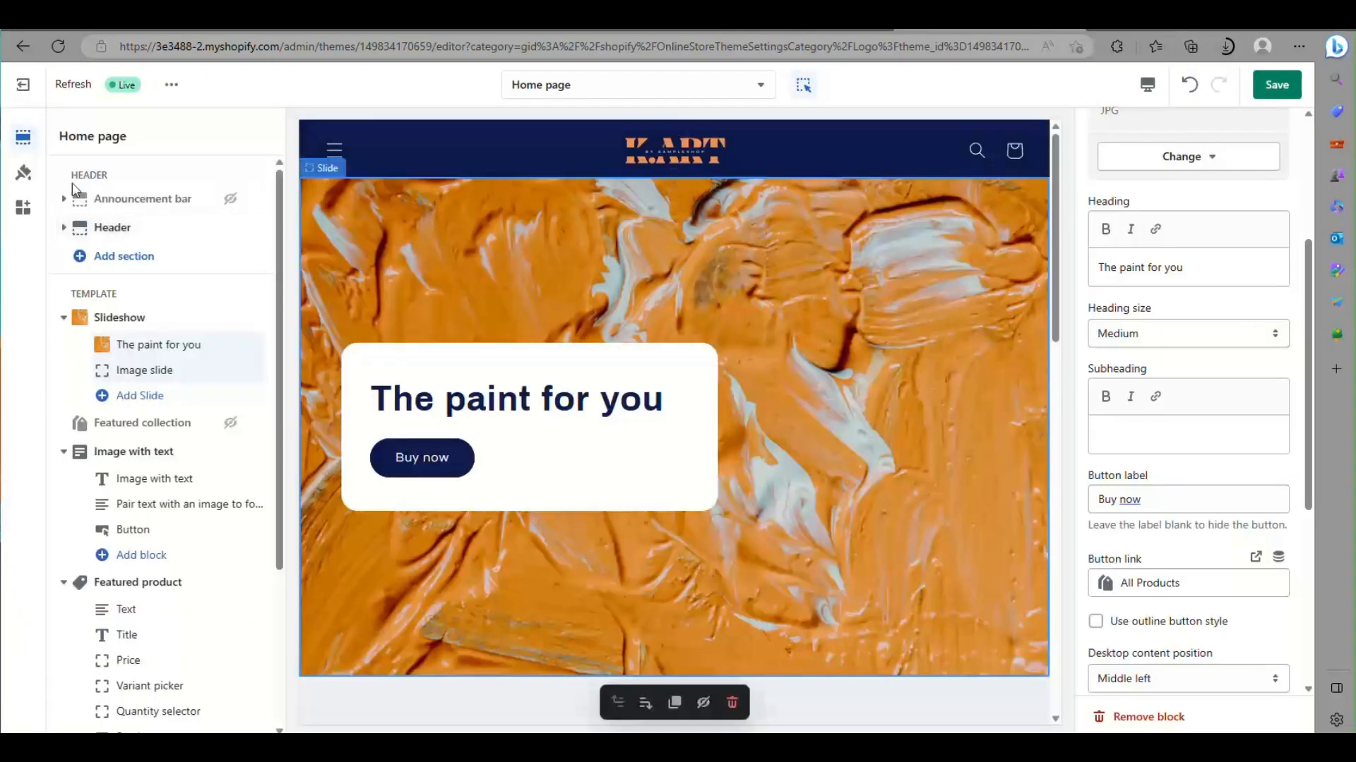
# Review the theme's color settings, and return to the home page sections to look over the page preview
pyautogui.click(23, 172)
pyautogui.click(107, 176)
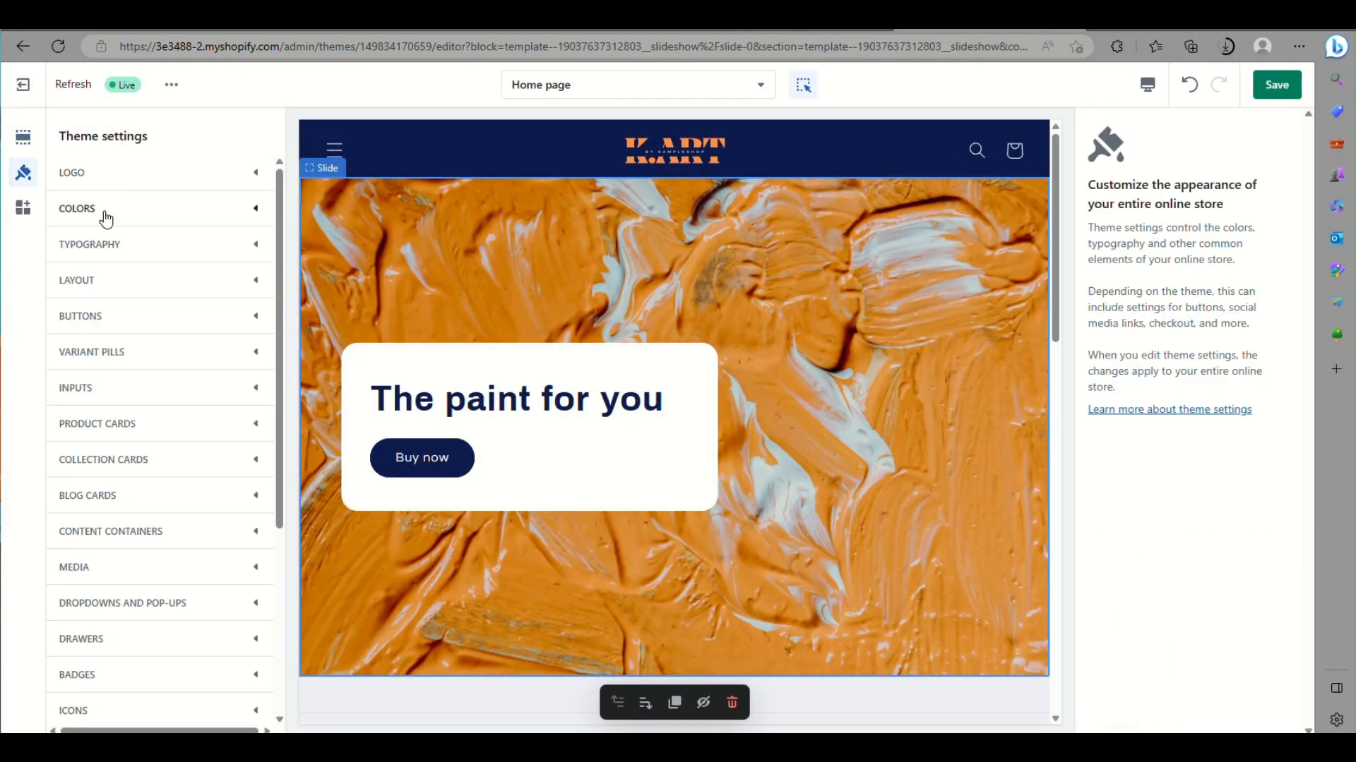
pyautogui.click(106, 213)
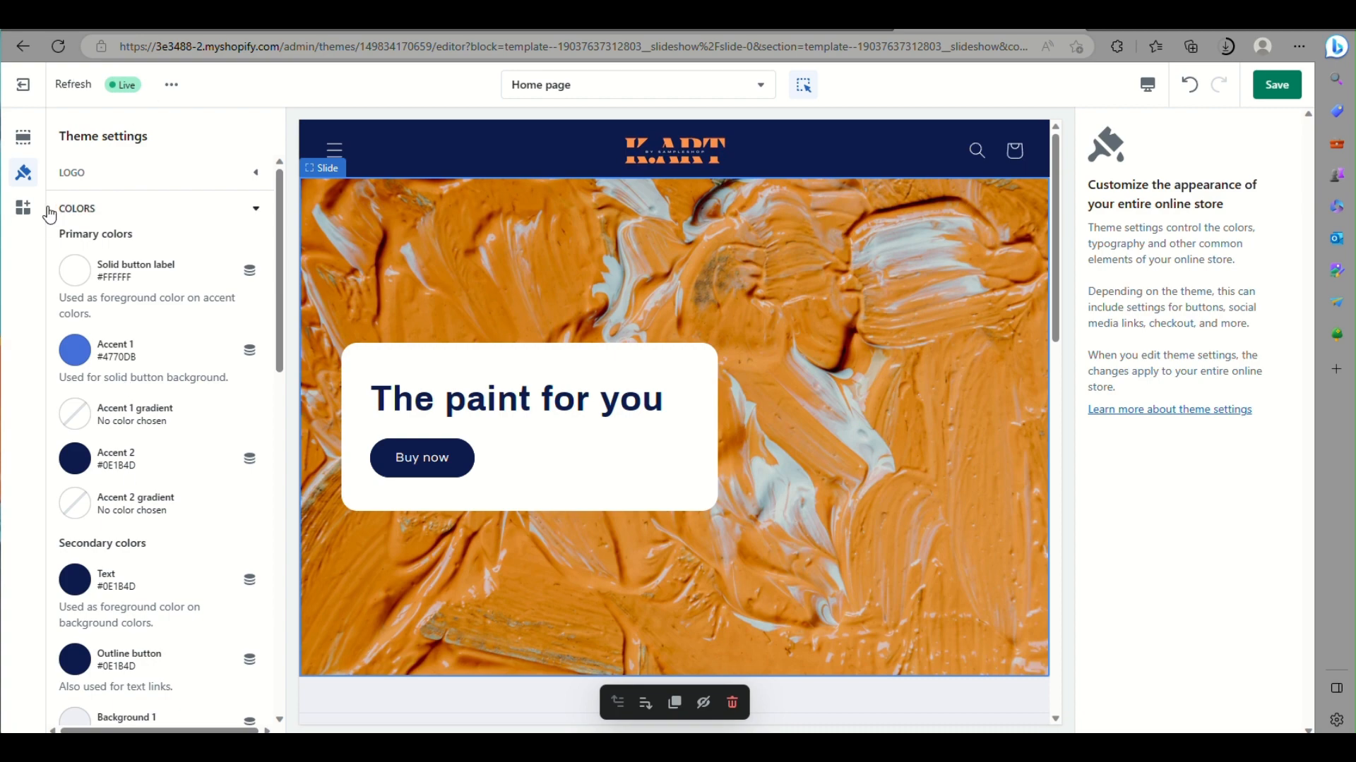
pyautogui.click(24, 150)
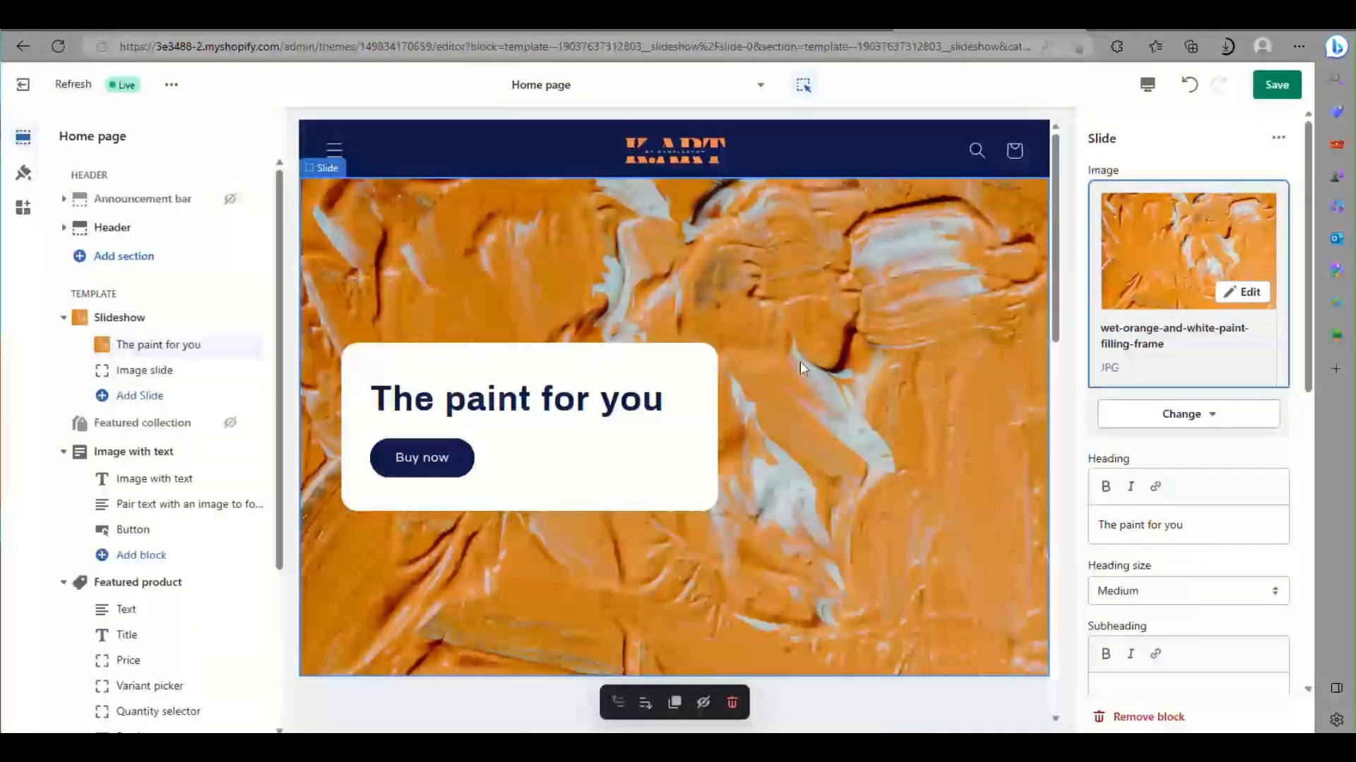
pyautogui.scroll(-5, 799, 362)
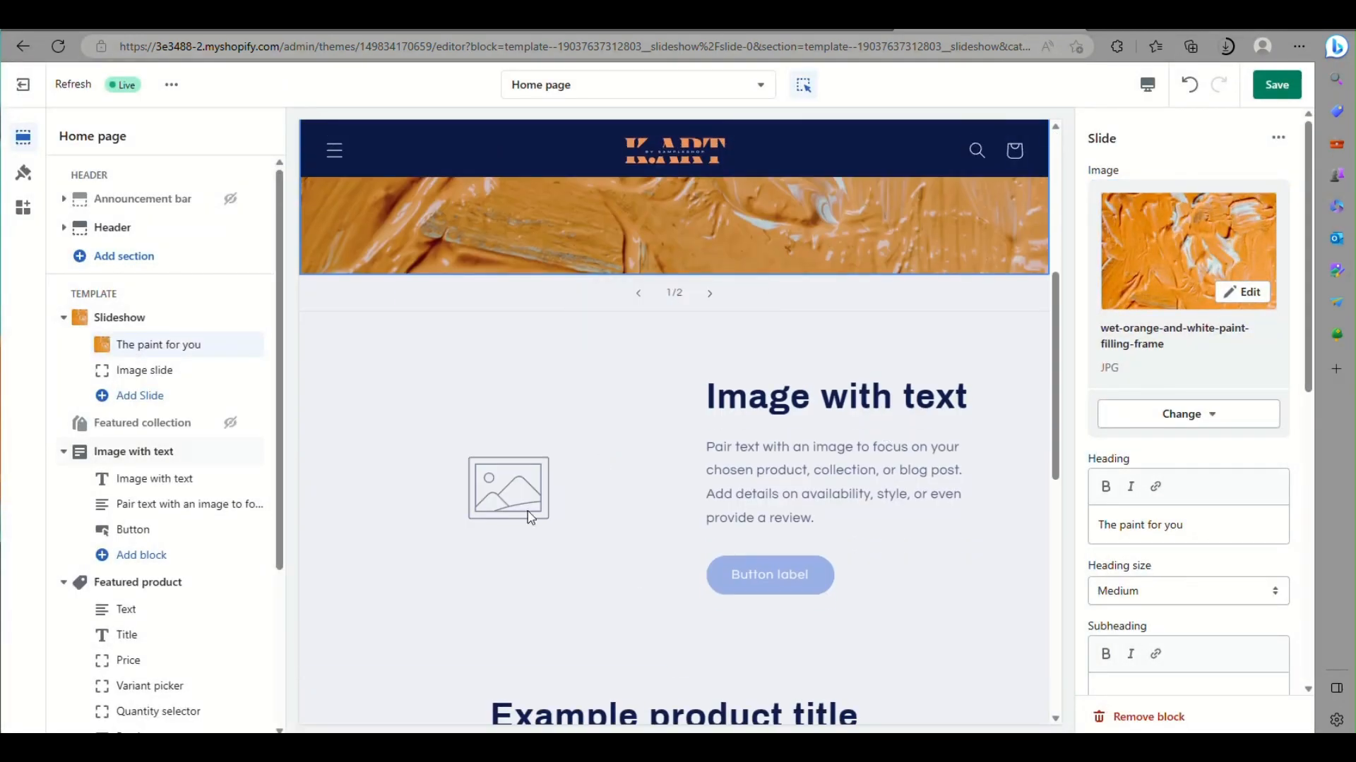
pyautogui.scroll(-4, 531, 517)
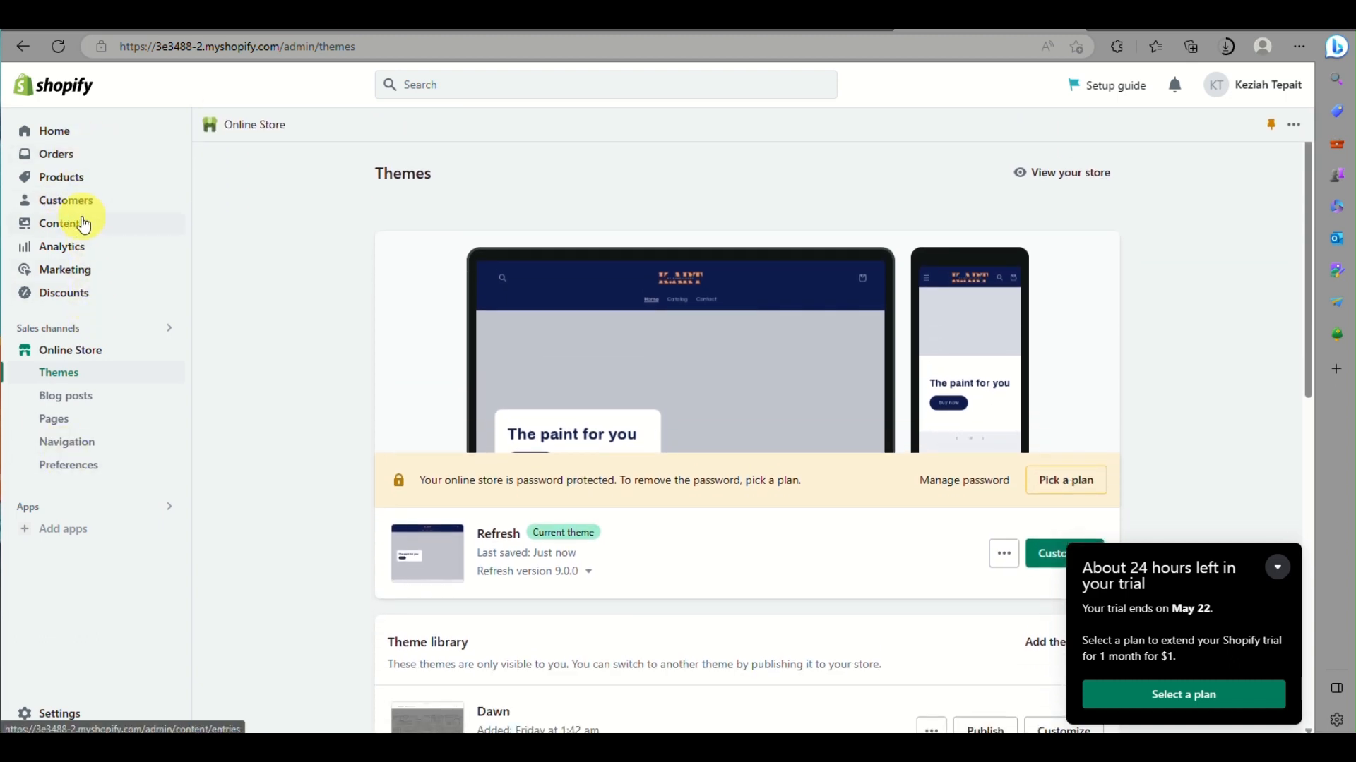
# Open the store's Products page, and go to the official AliExpress website through a web search in a new tab
pyautogui.click(64, 178)
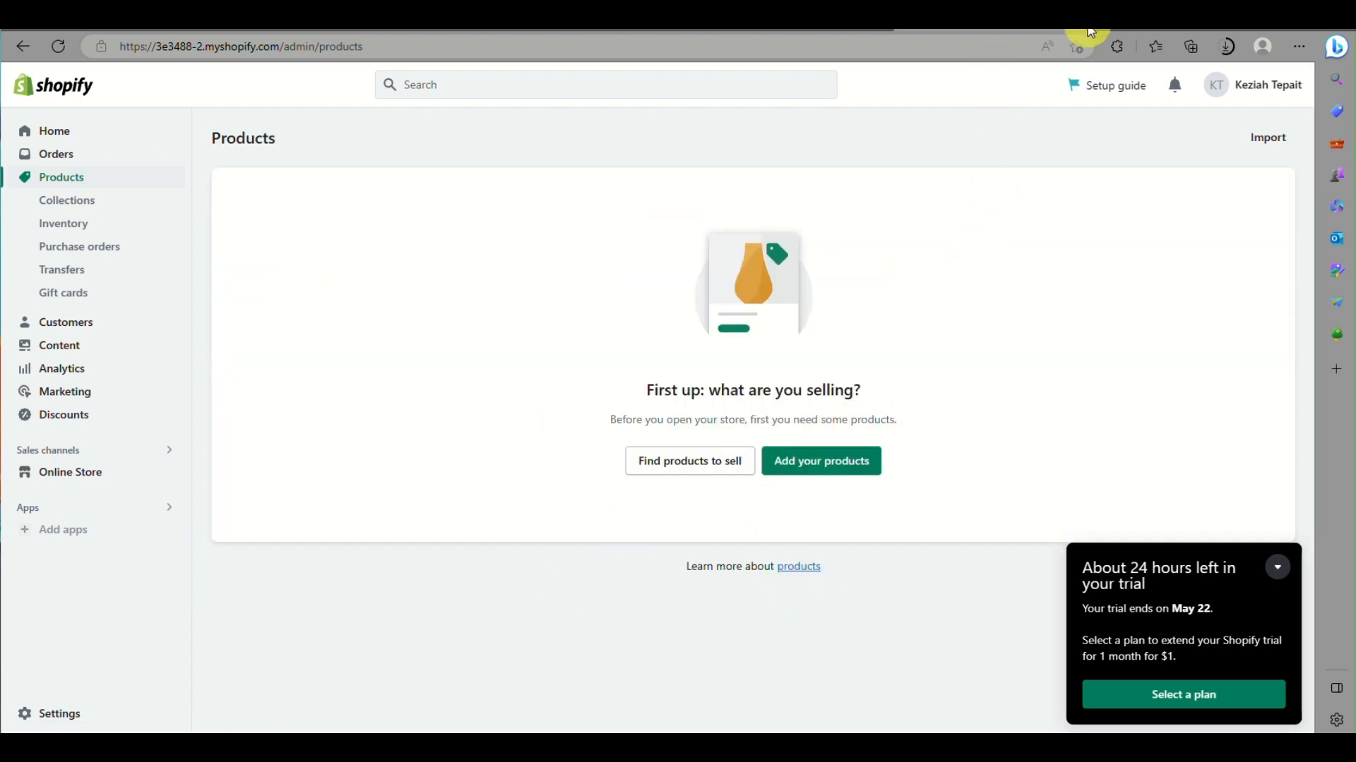
pyautogui.hotkey('ctrl', 't')
pyautogui.write('ali')
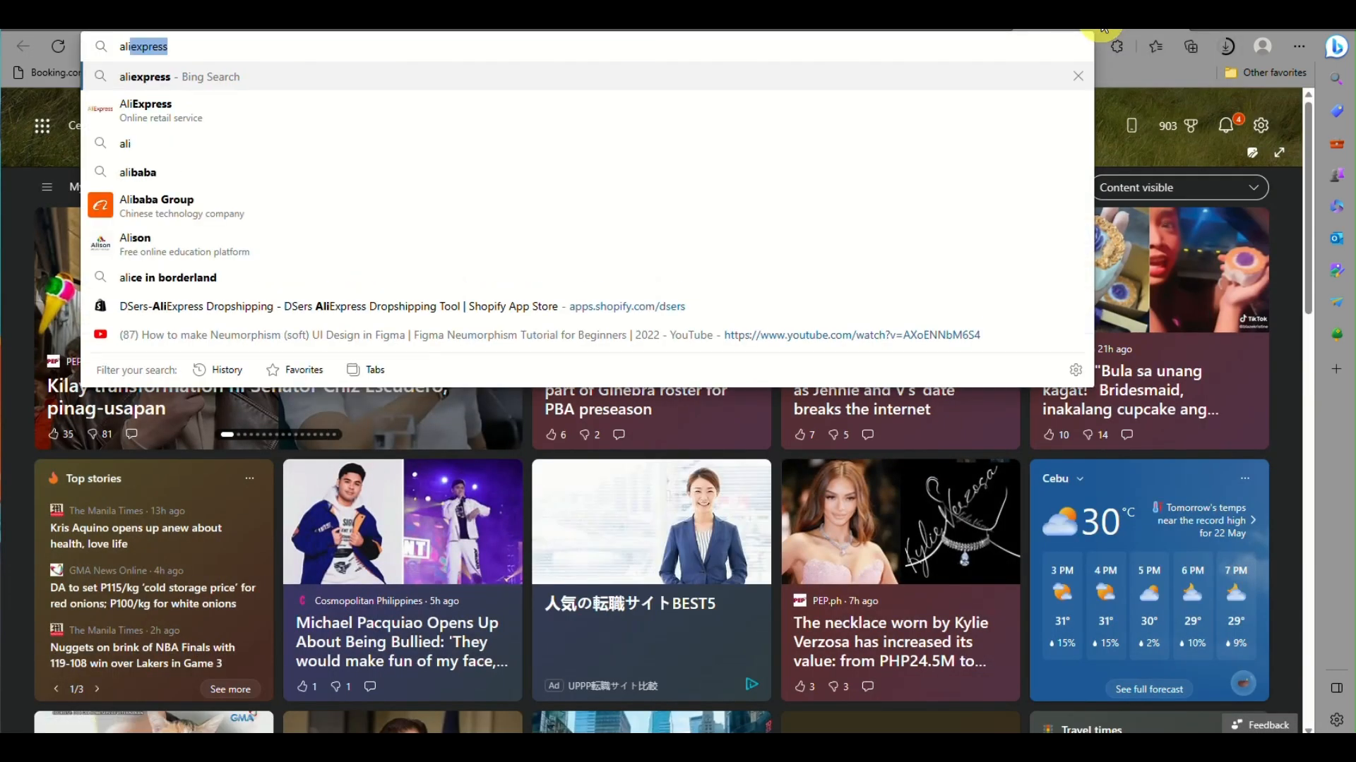
pyautogui.write(' expfefss')
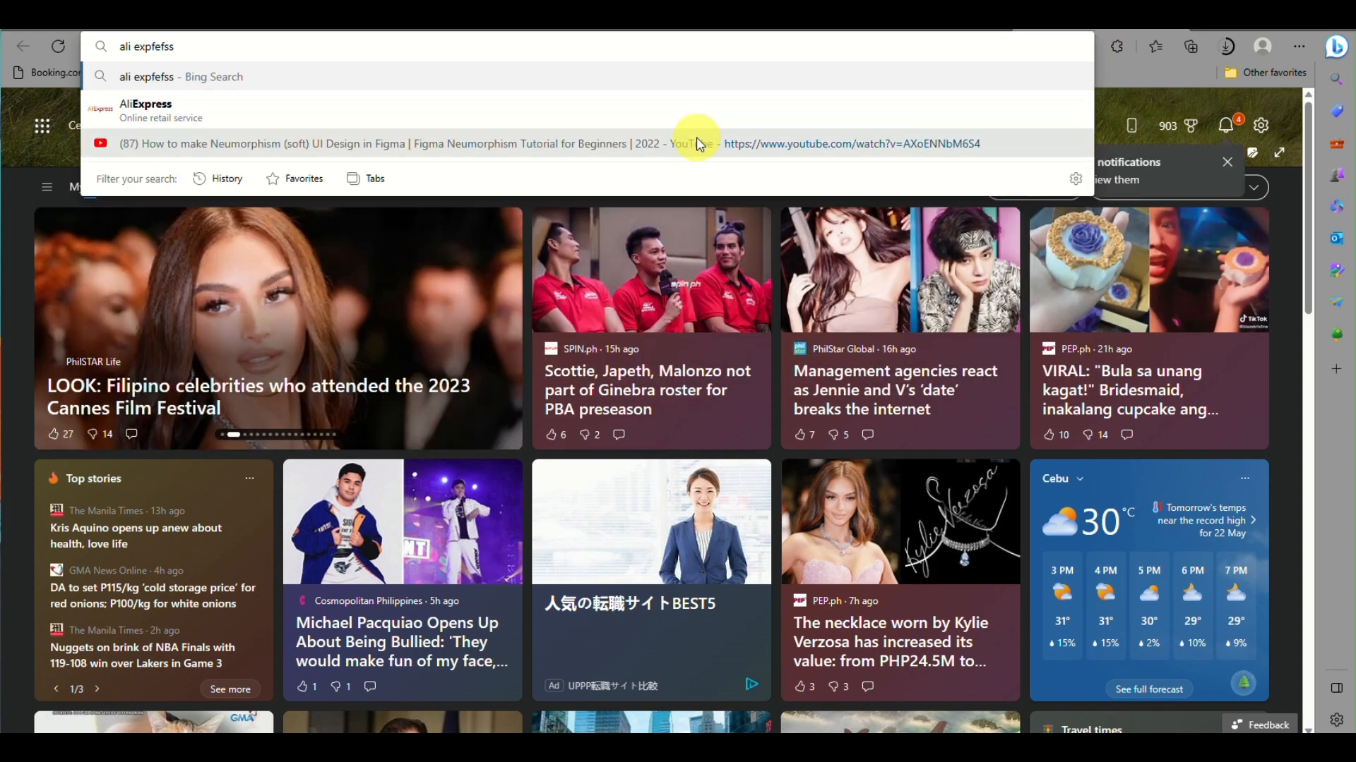
pyautogui.click(704, 104)
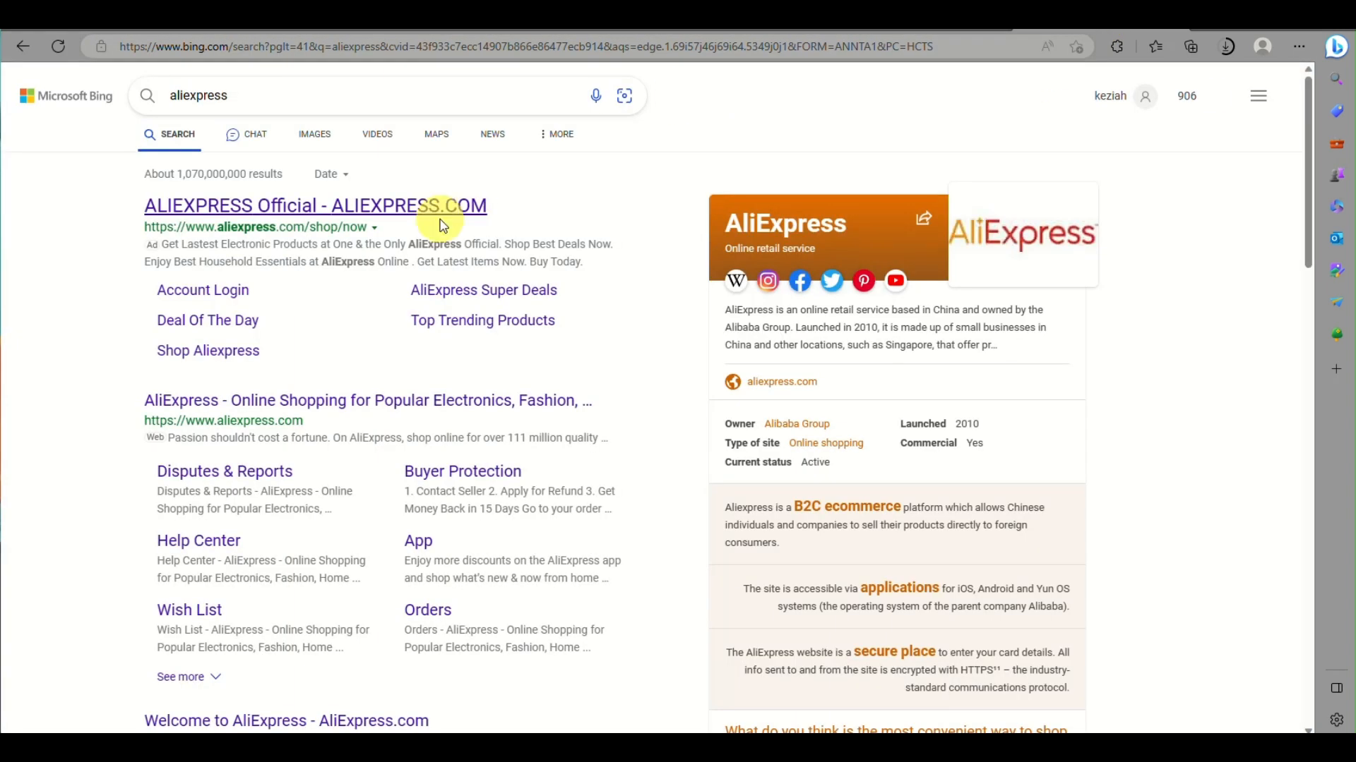
pyautogui.click(447, 206)
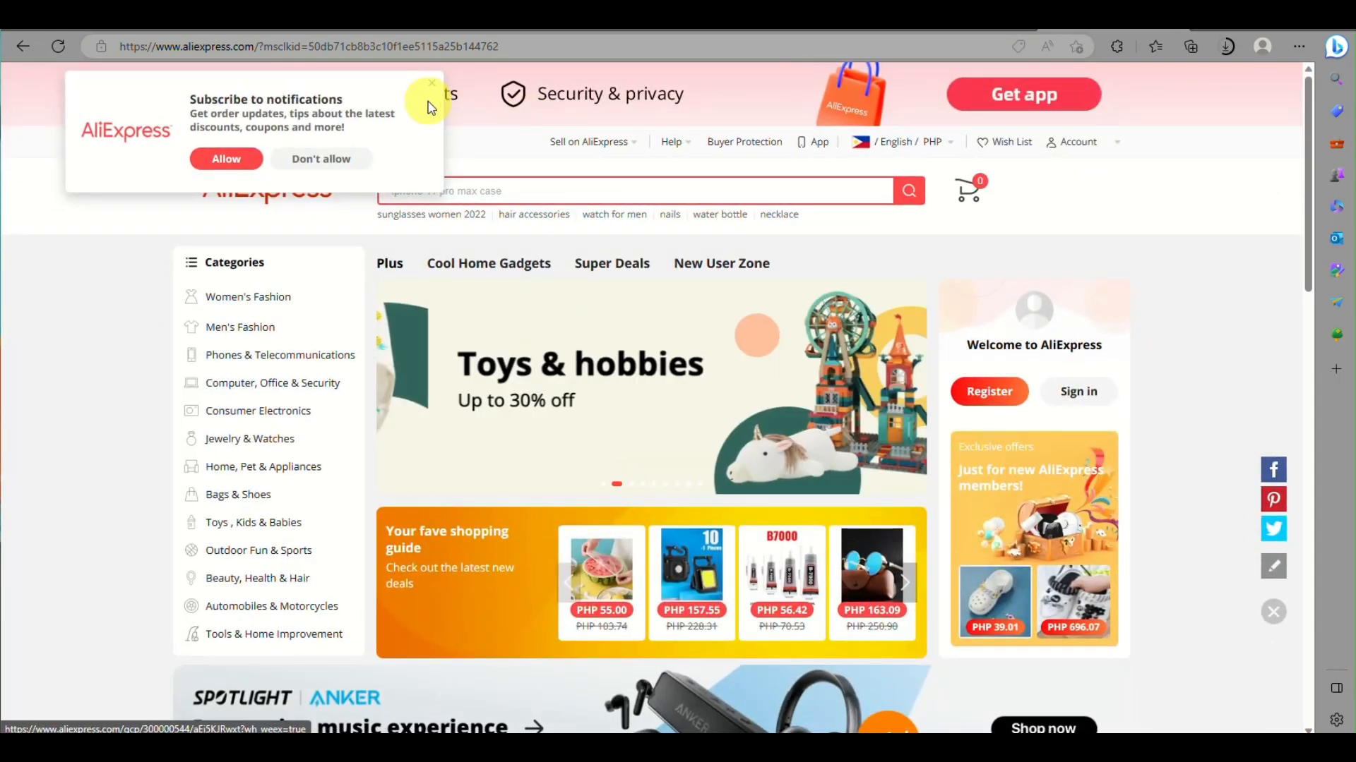
# Dismiss the notification subscription prompt and look over the AliExpress home page
pyautogui.click(432, 84)
pyautogui.scroll(-2, 786, 432)
pyautogui.scroll(3, 794, 439)
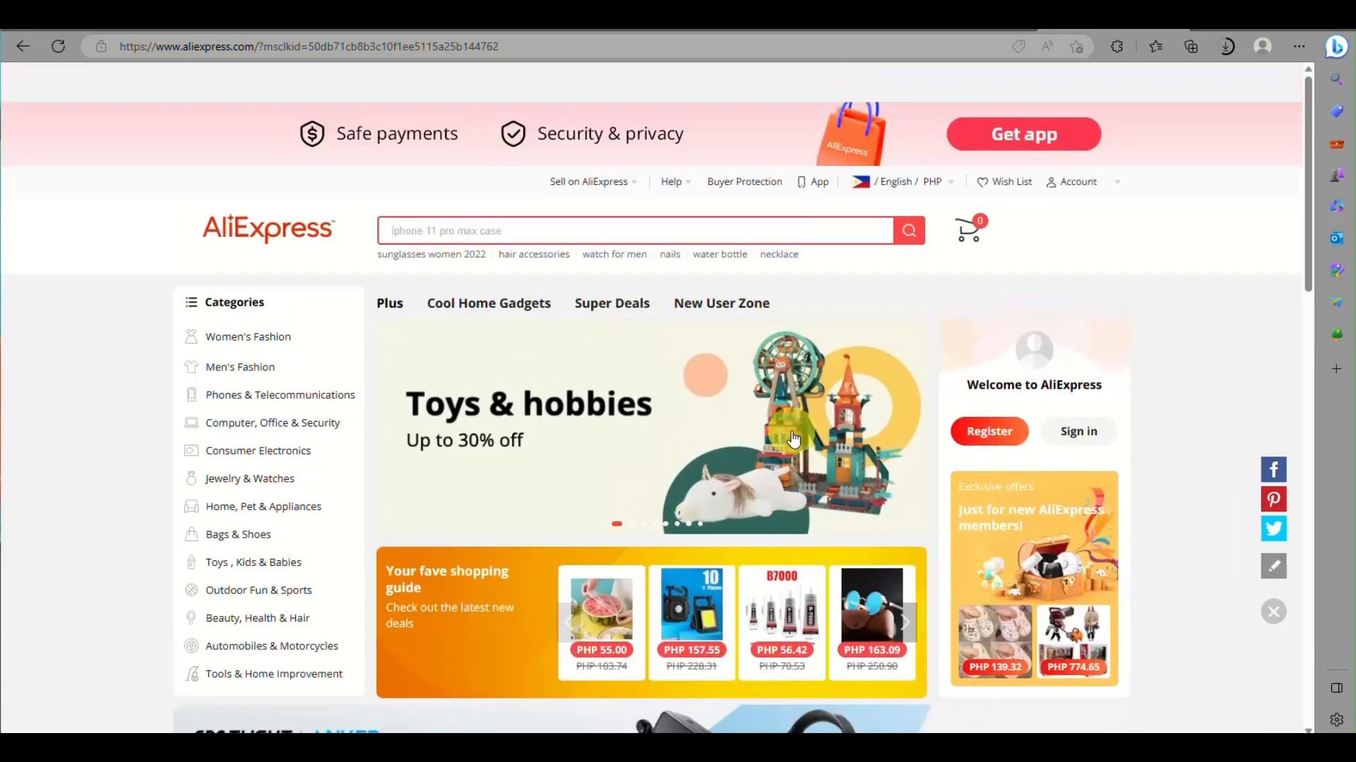
# View the AliExpress account overview and wish list pages, and return to the AliExpress home page
pyautogui.scroll(-1, 793, 439)
pyautogui.click(1073, 141)
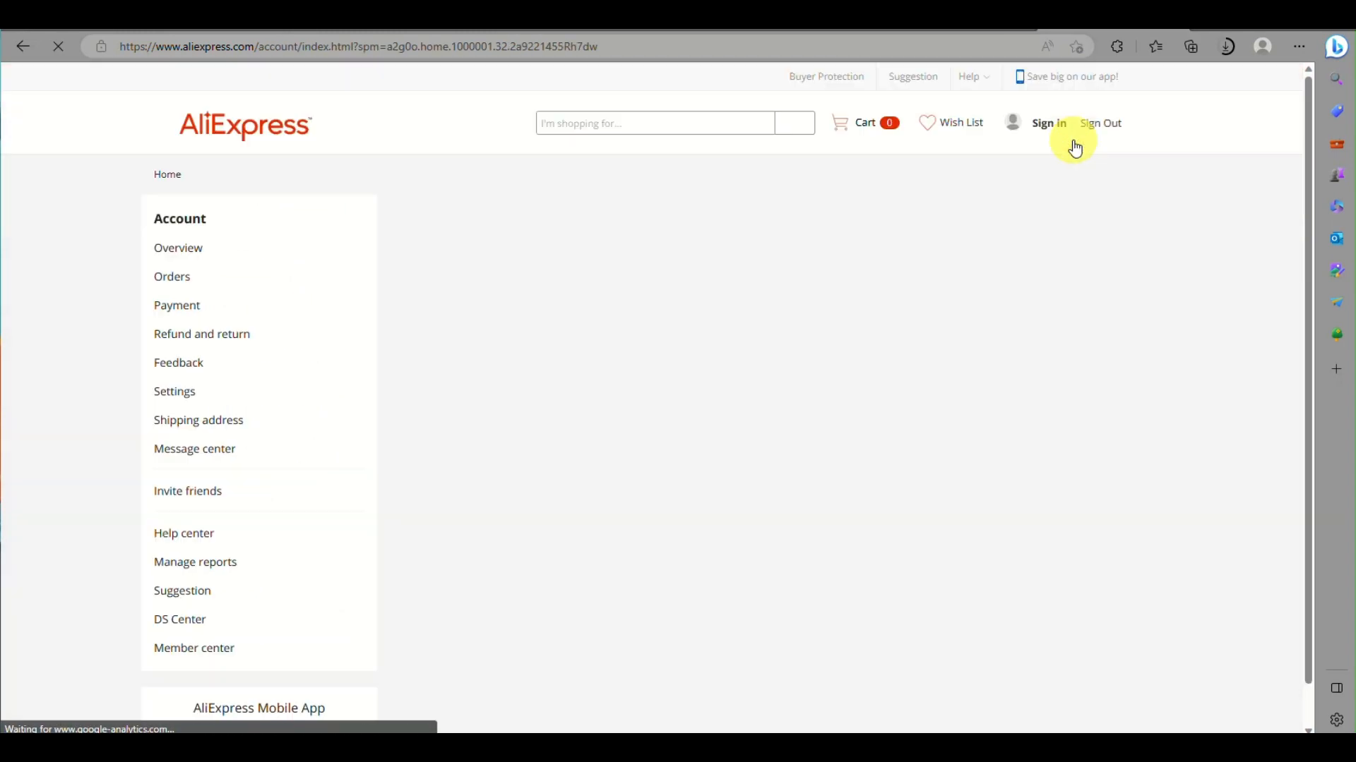
pyautogui.moveTo(1077, 124)
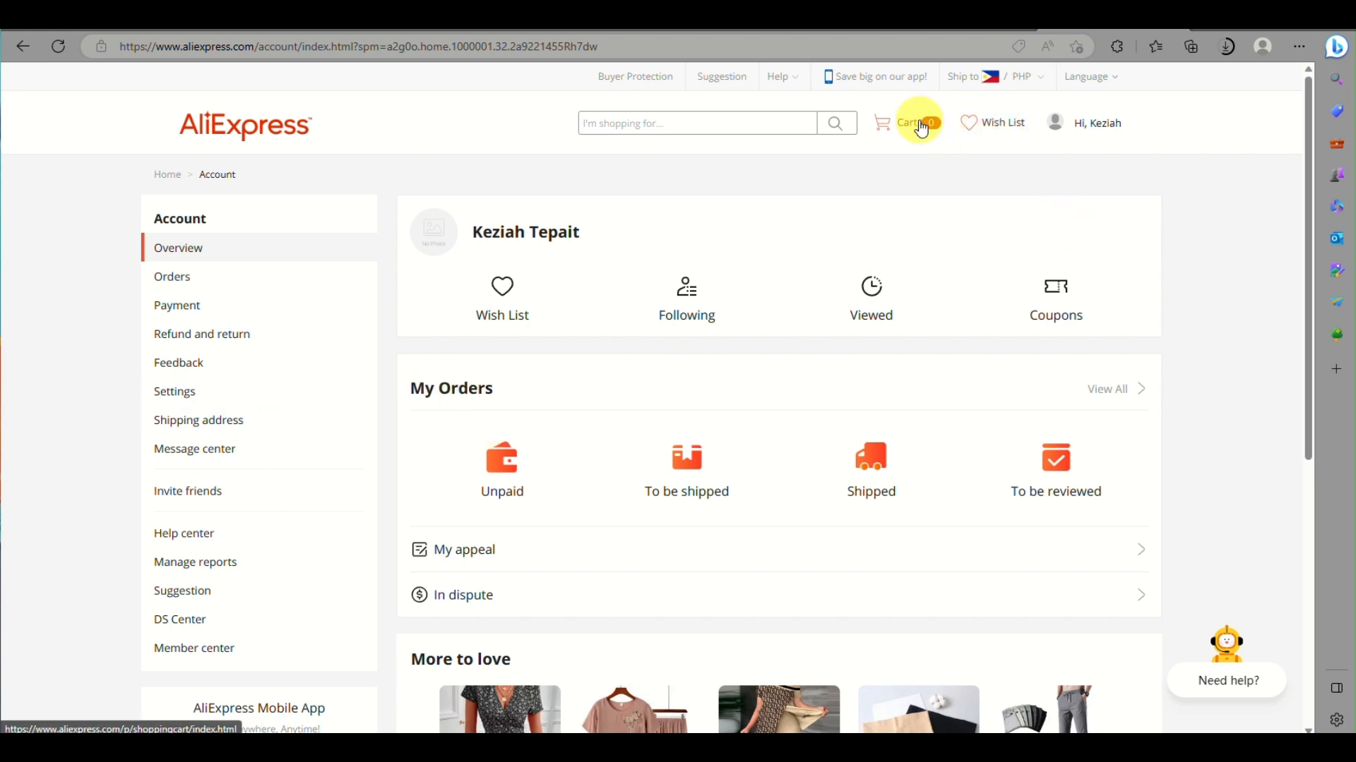
pyautogui.click(1006, 122)
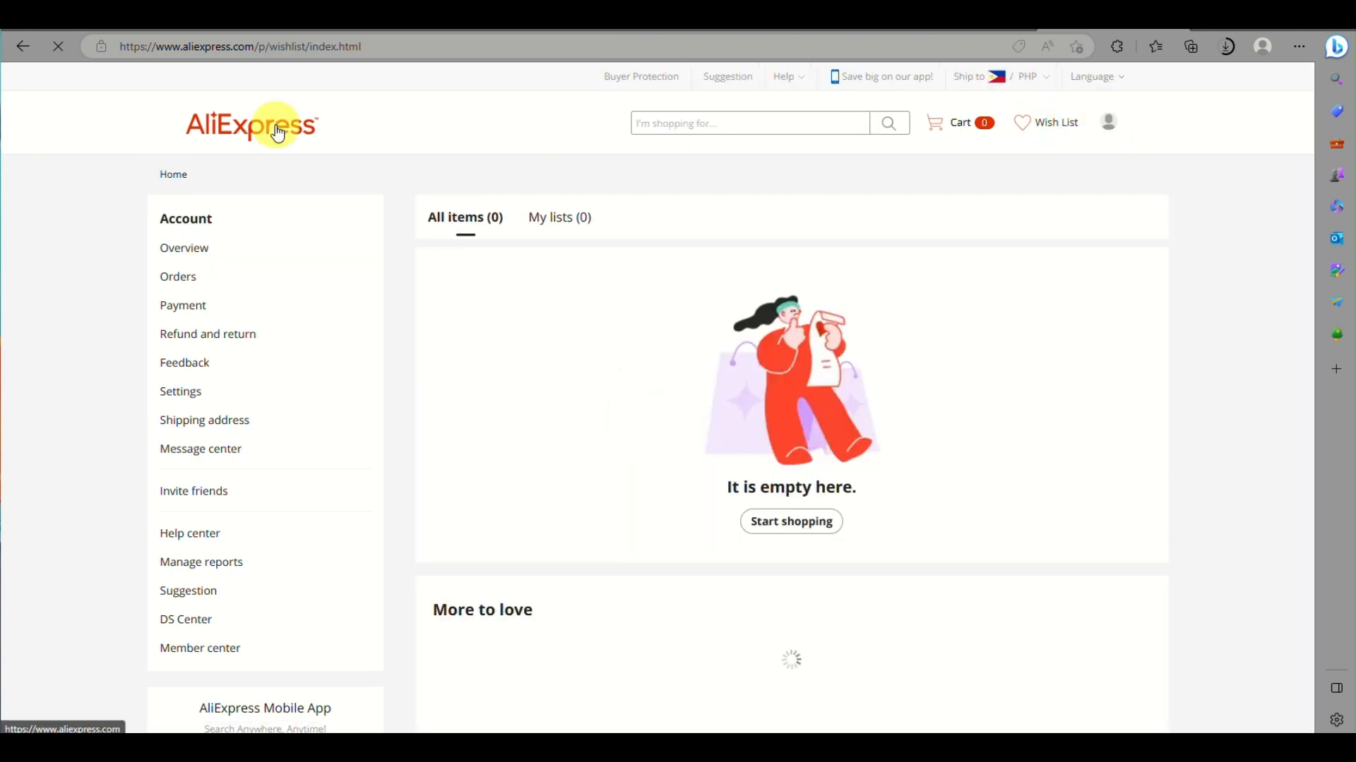
pyautogui.click(278, 132)
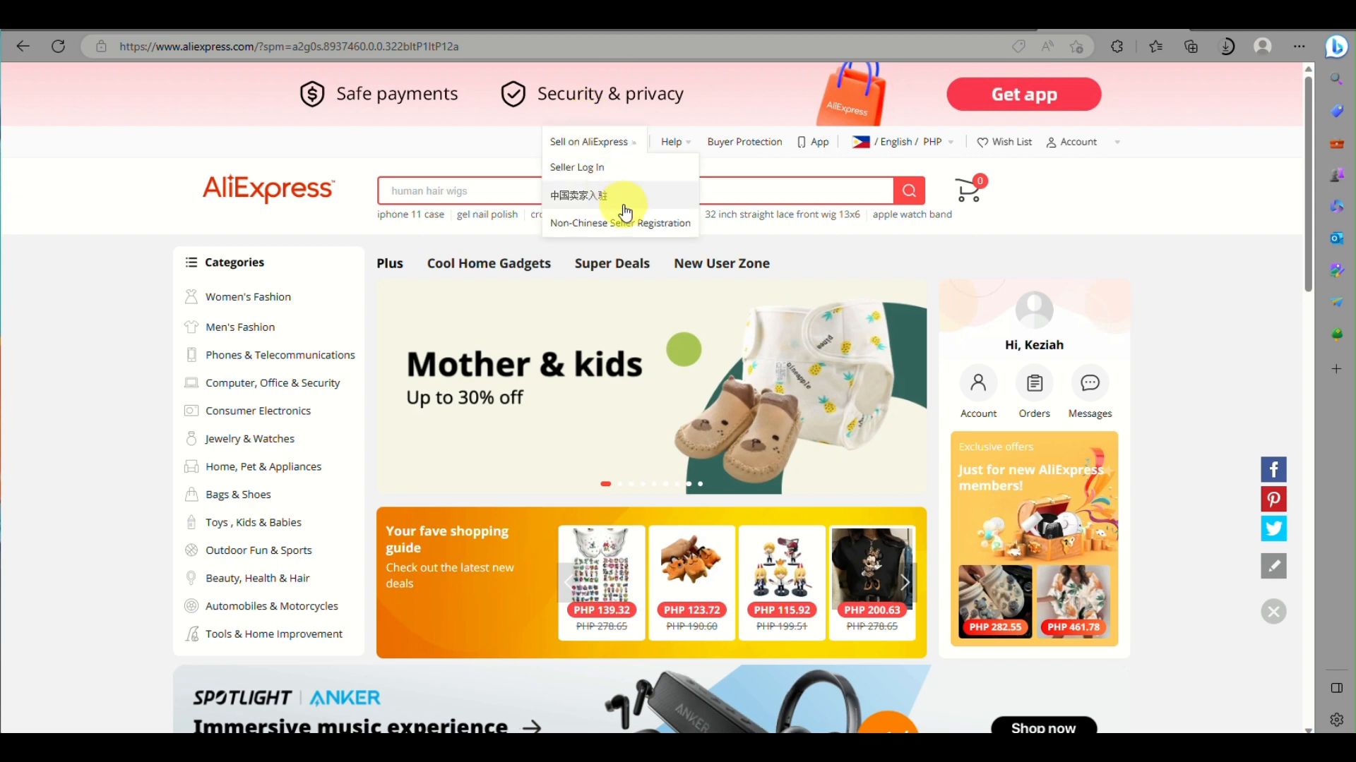
# Search AliExpress for "paint"
pyautogui.click(787, 199)
pyautogui.write('paint')
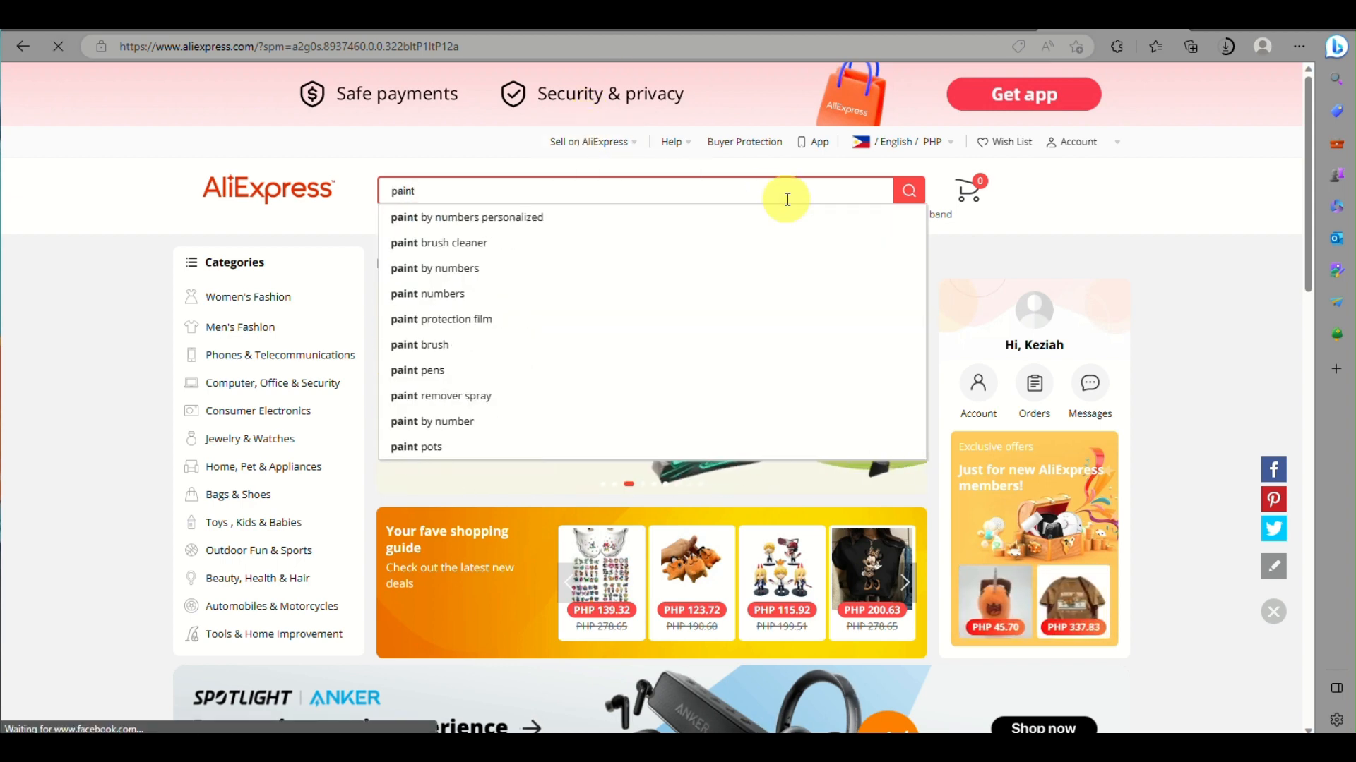
pyautogui.press('Return')
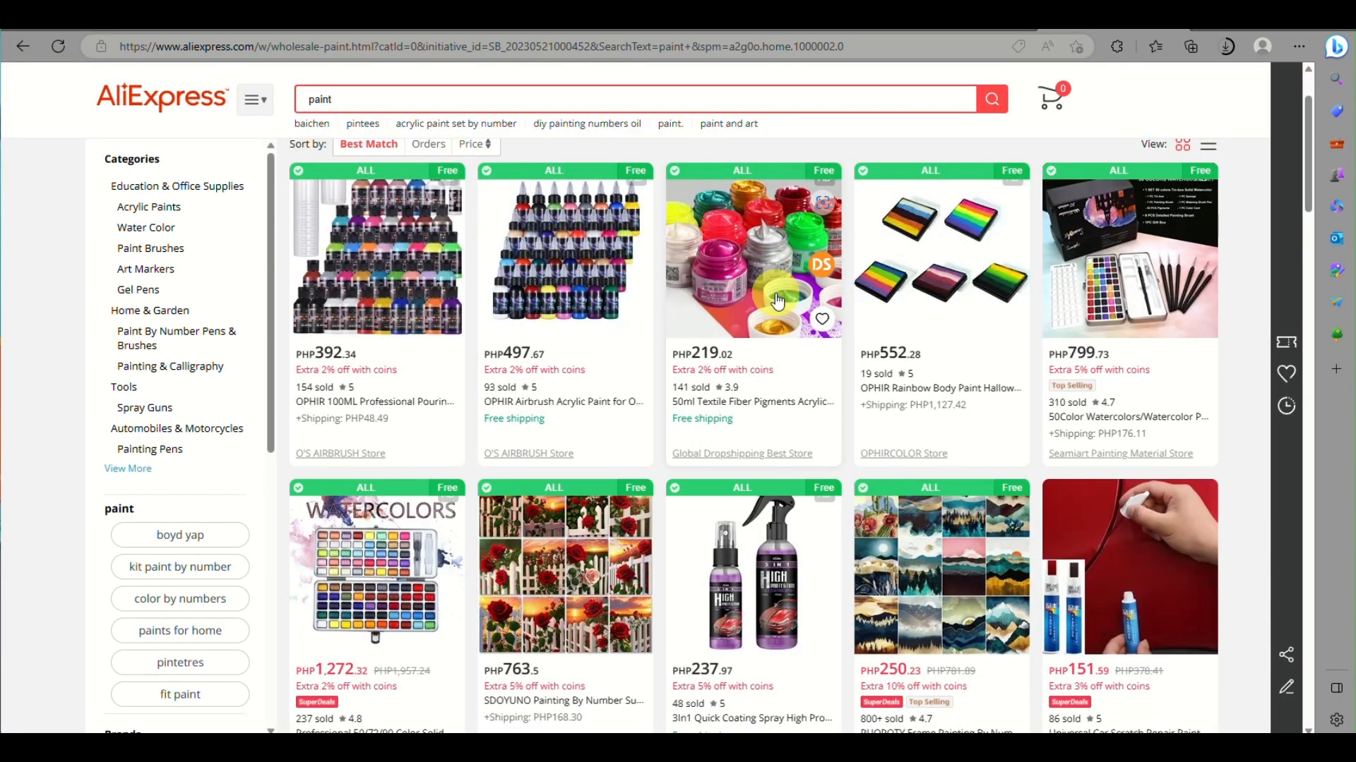
# Browse the paint results and open the Portable 18/24/36/42 Colors Solid Watercolor Paint Set from the LYoo Art supplies Store
pyautogui.scroll(-1, 777, 302)
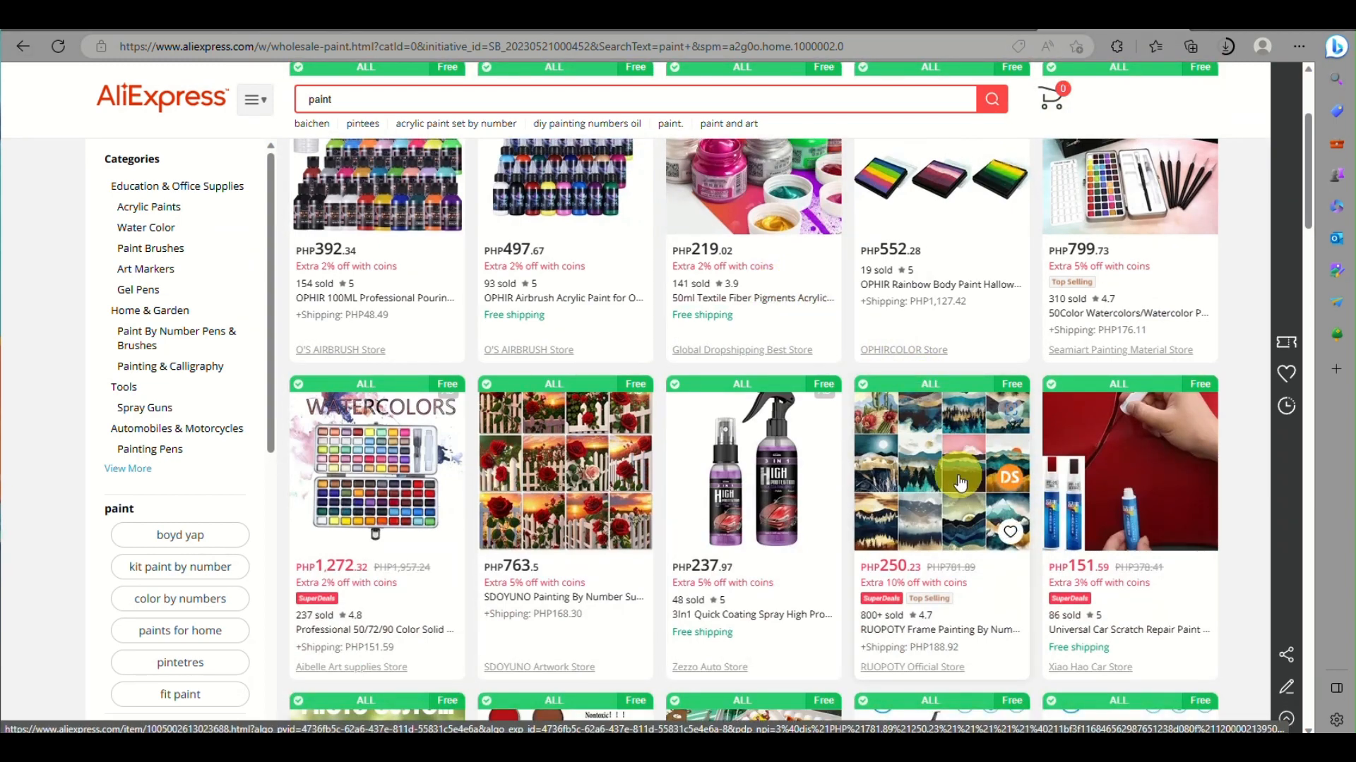
pyautogui.scroll(-3, 961, 482)
pyautogui.scroll(-4, 960, 482)
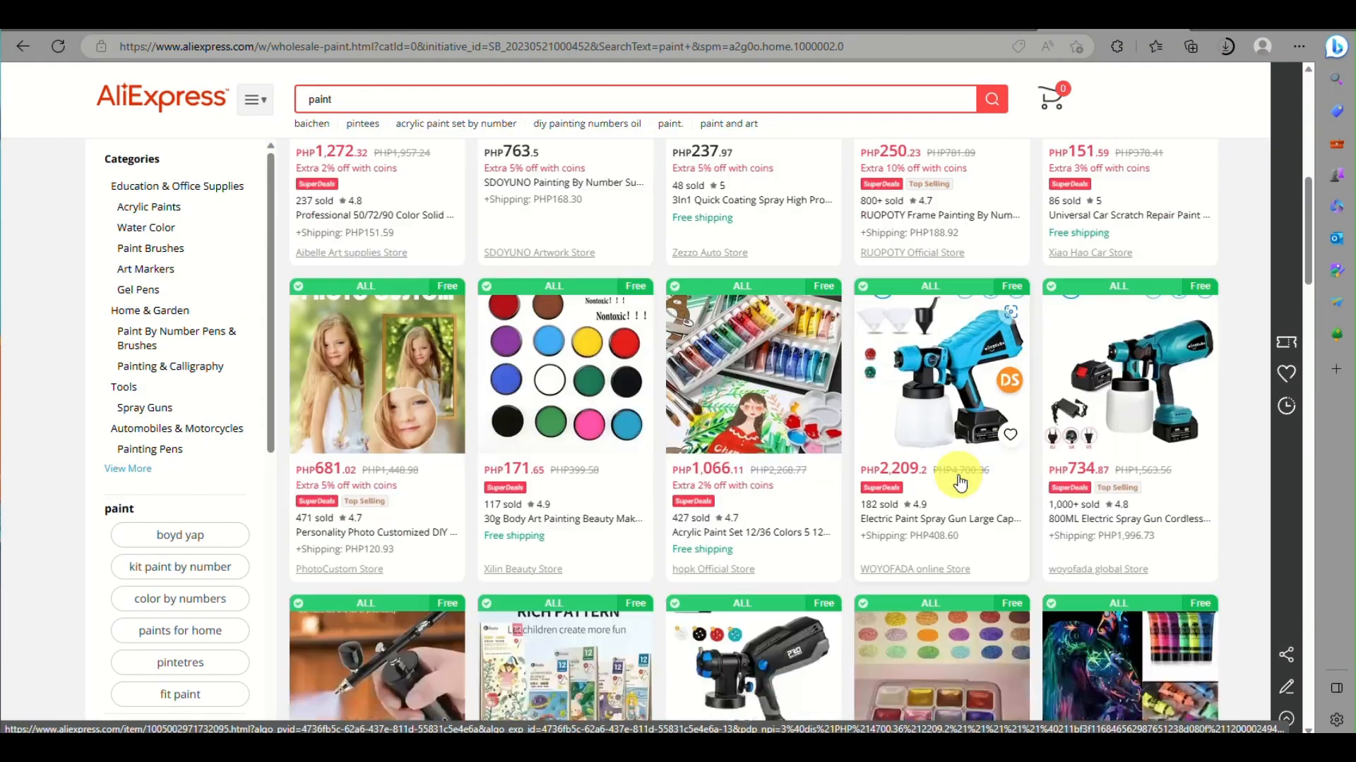
pyautogui.scroll(-1, 960, 482)
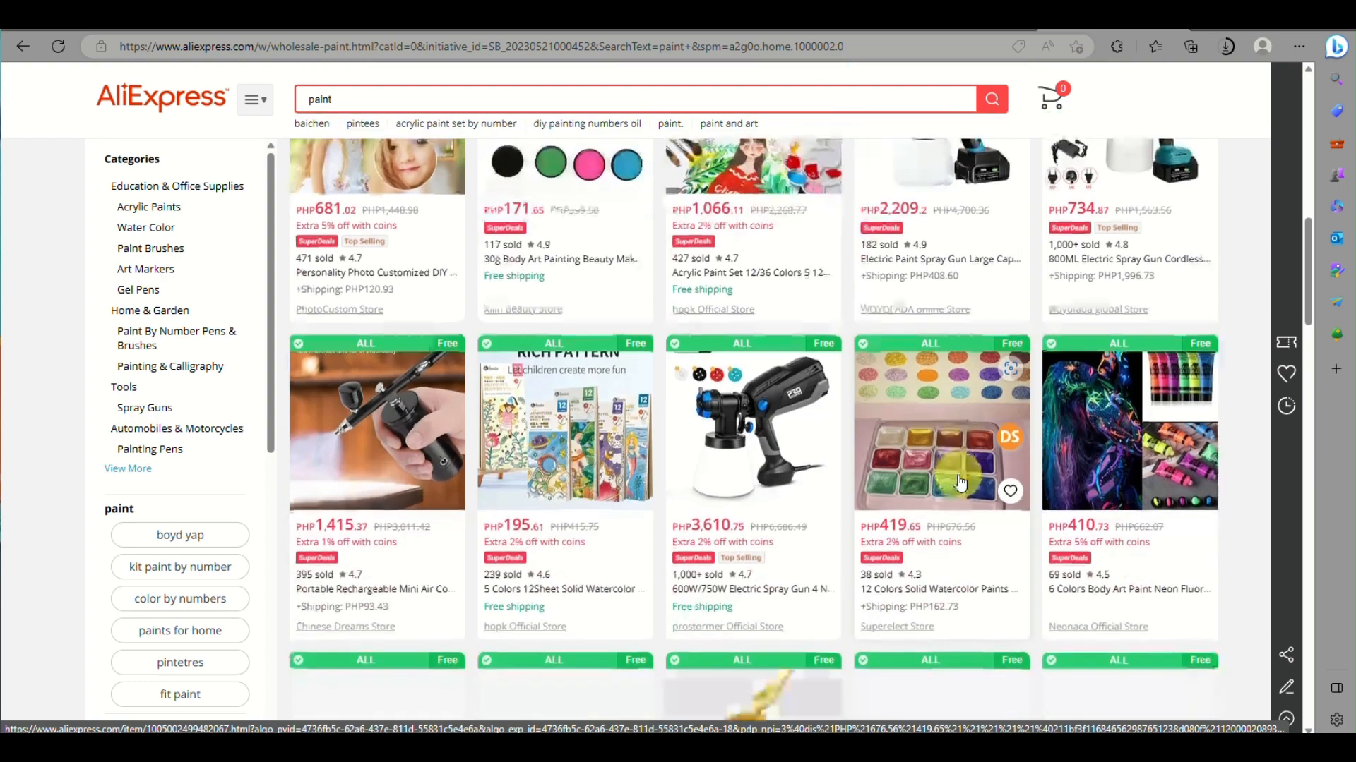
pyautogui.scroll(-4, 960, 482)
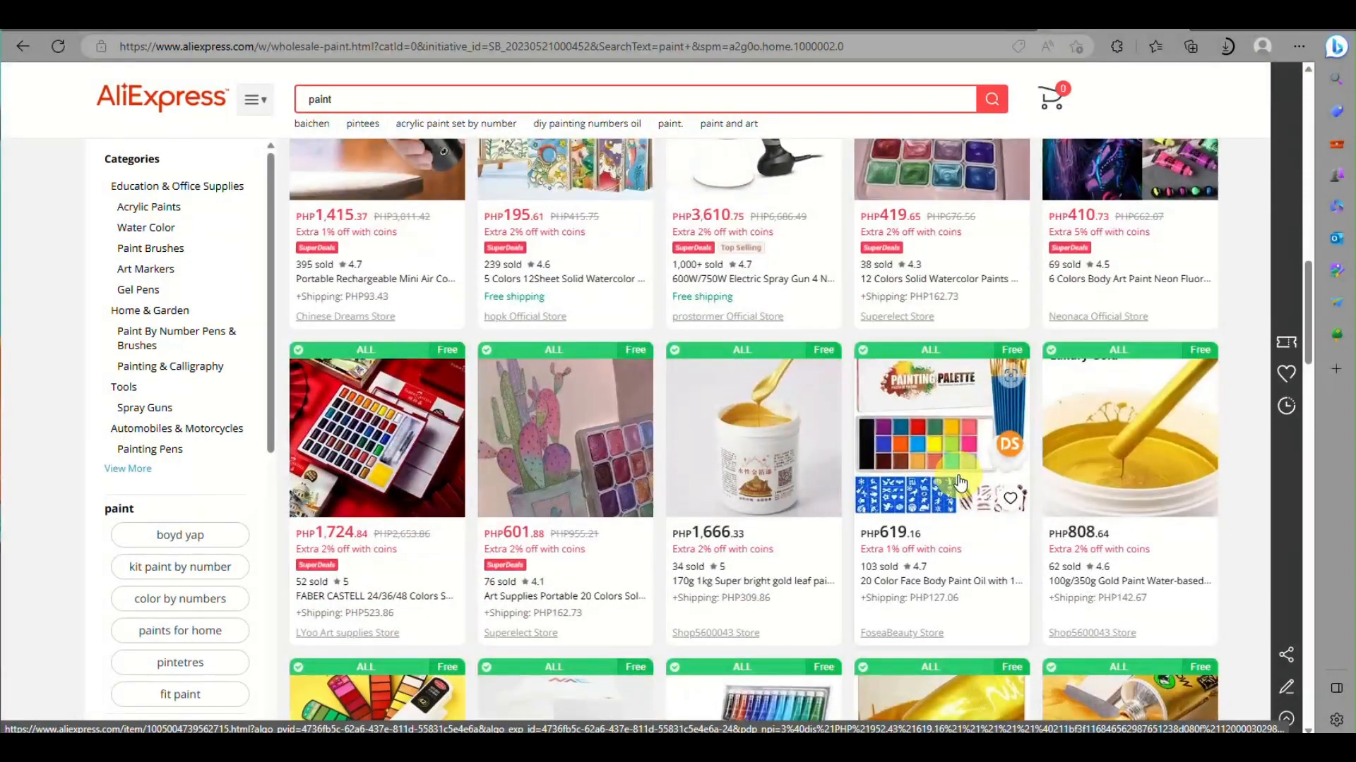
pyautogui.scroll(-3, 960, 482)
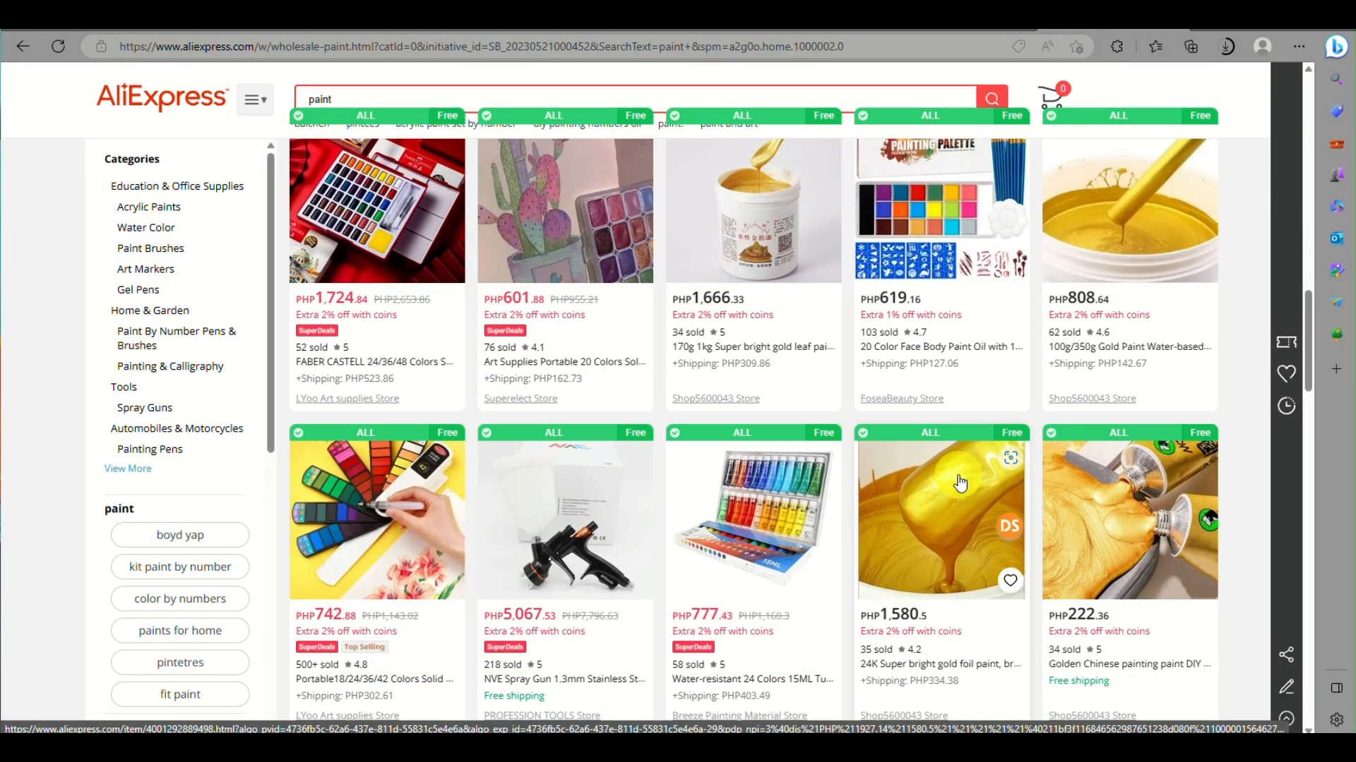
pyautogui.scroll(-3, 960, 482)
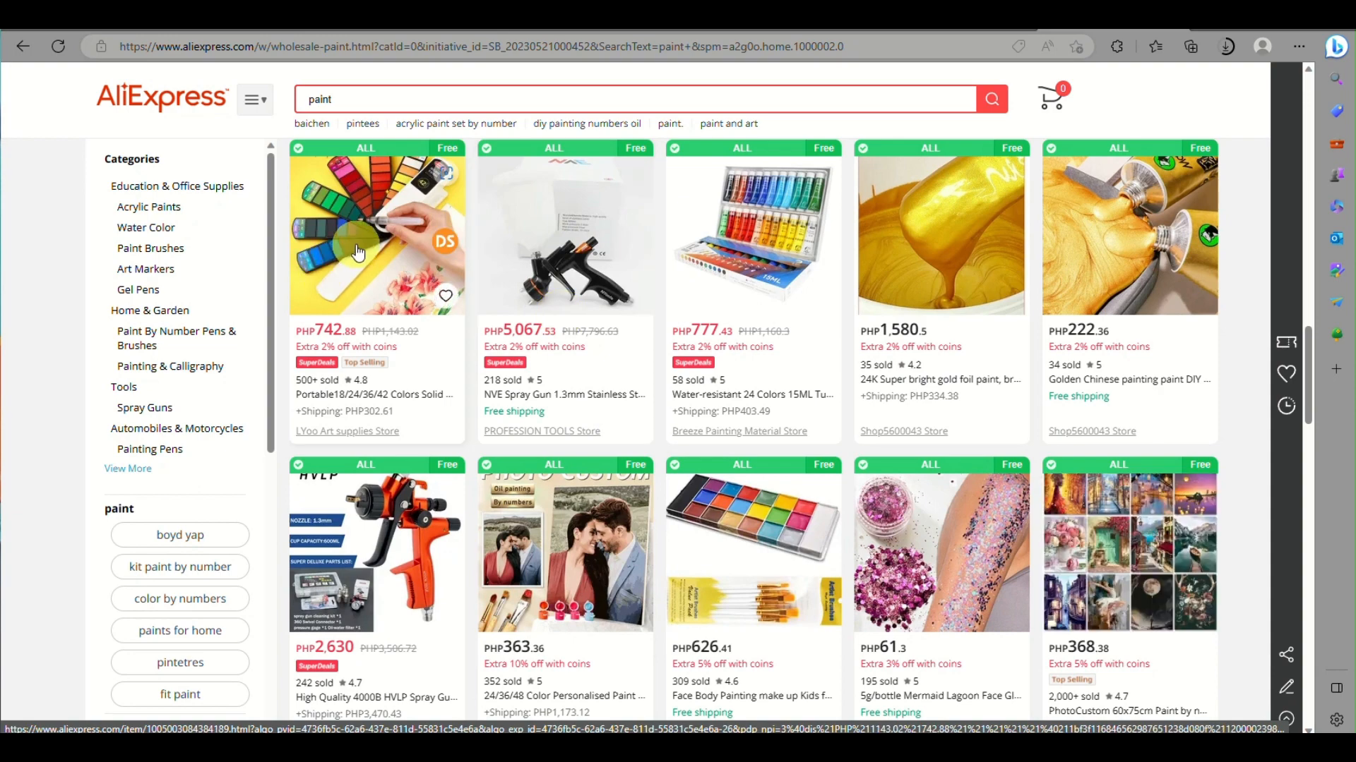
pyautogui.click(358, 252)
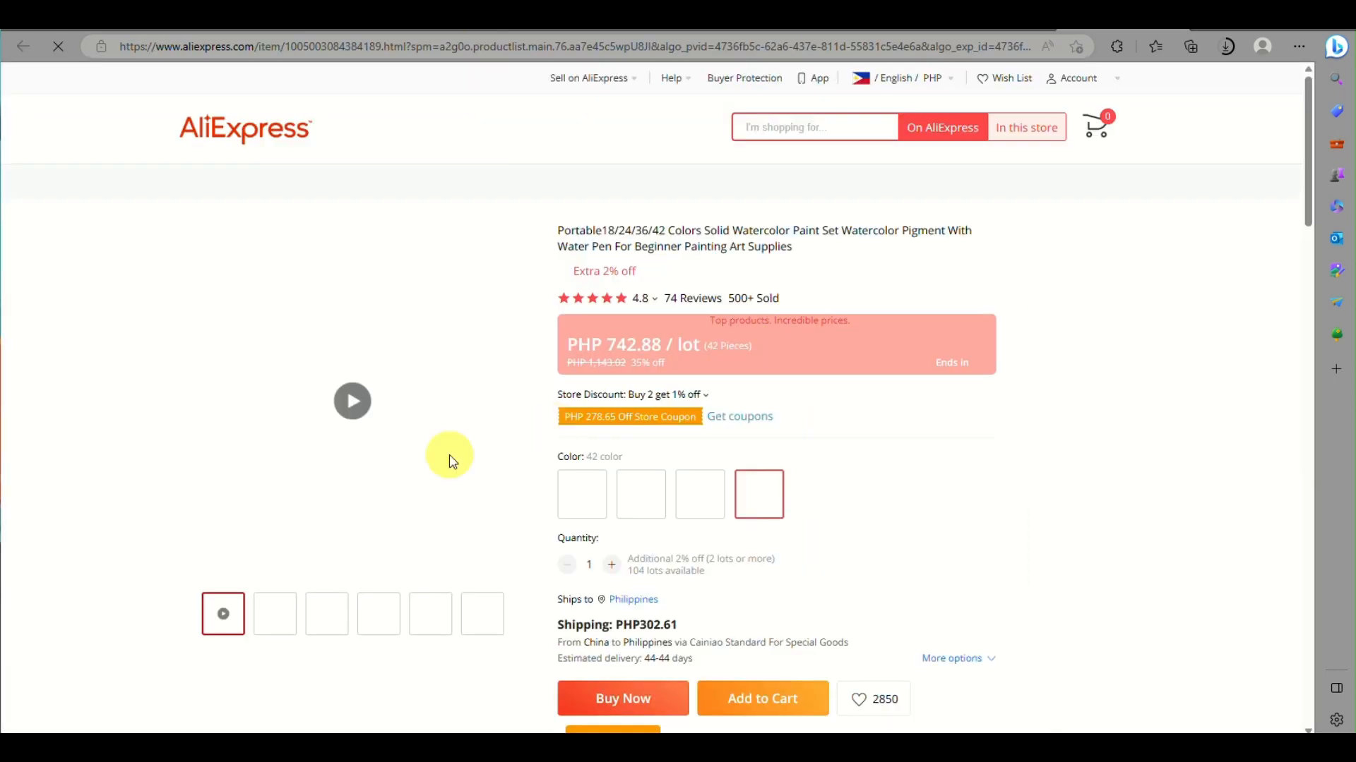
# Look over the watercolor set's photos, price, color options, shipping details and store information on its product page
pyautogui.scroll(-1, 678, 555)
pyautogui.scroll(-2, 676, 556)
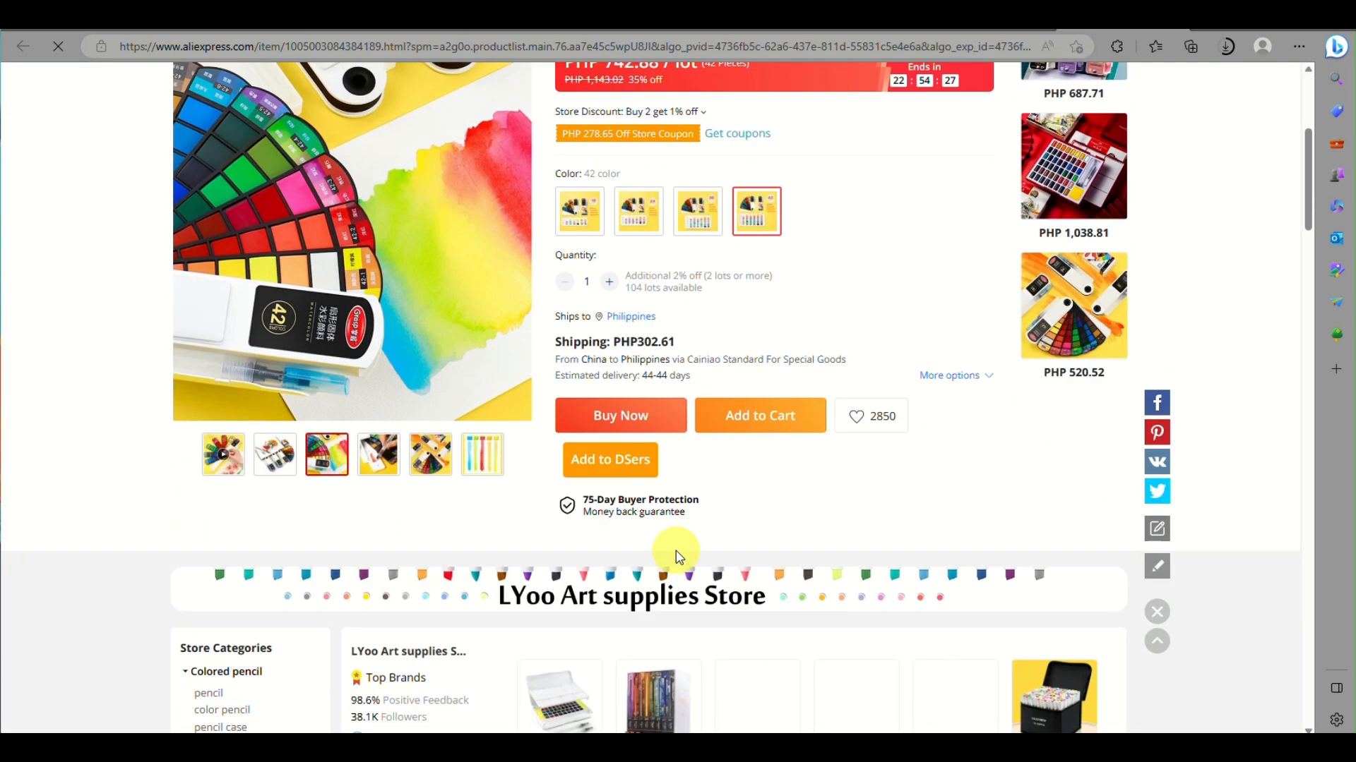
pyautogui.scroll(-3, 678, 557)
pyautogui.scroll(3, 678, 557)
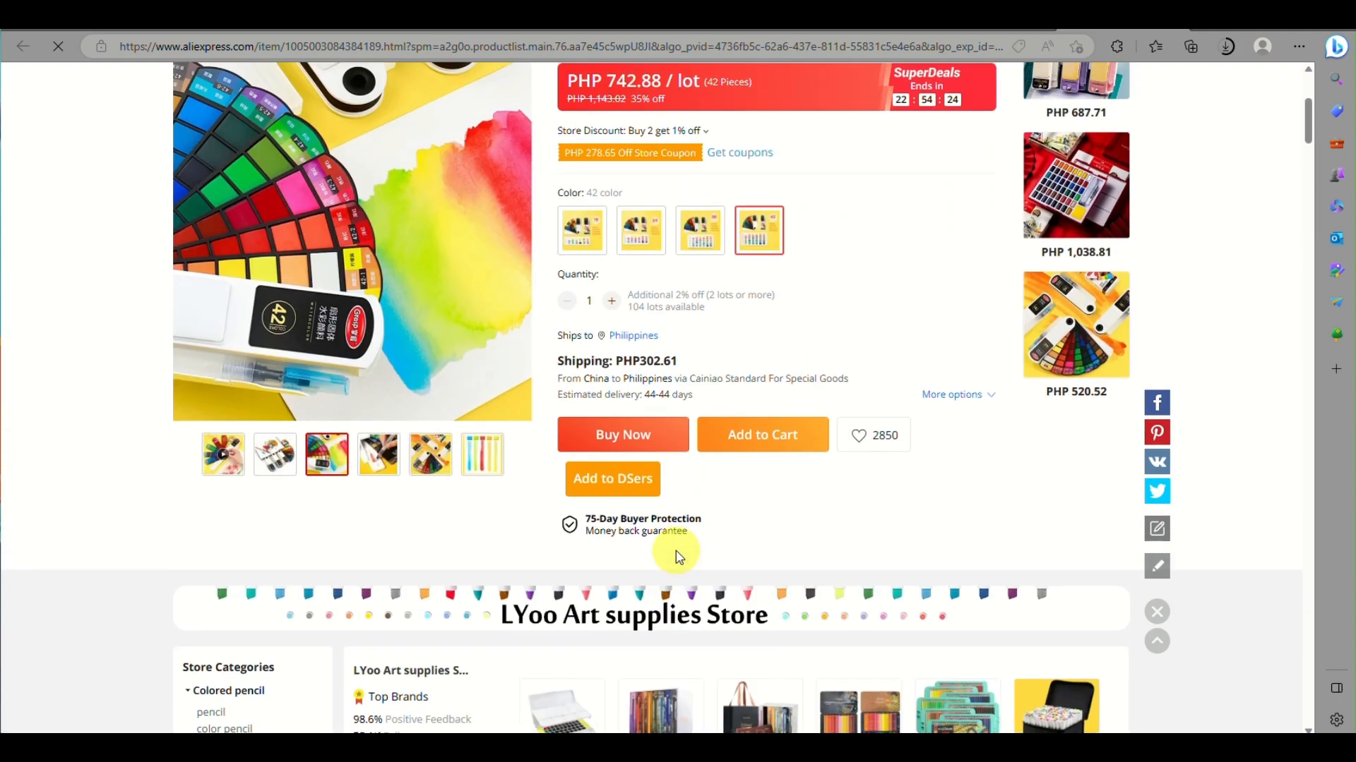
pyautogui.scroll(4, 460, 333)
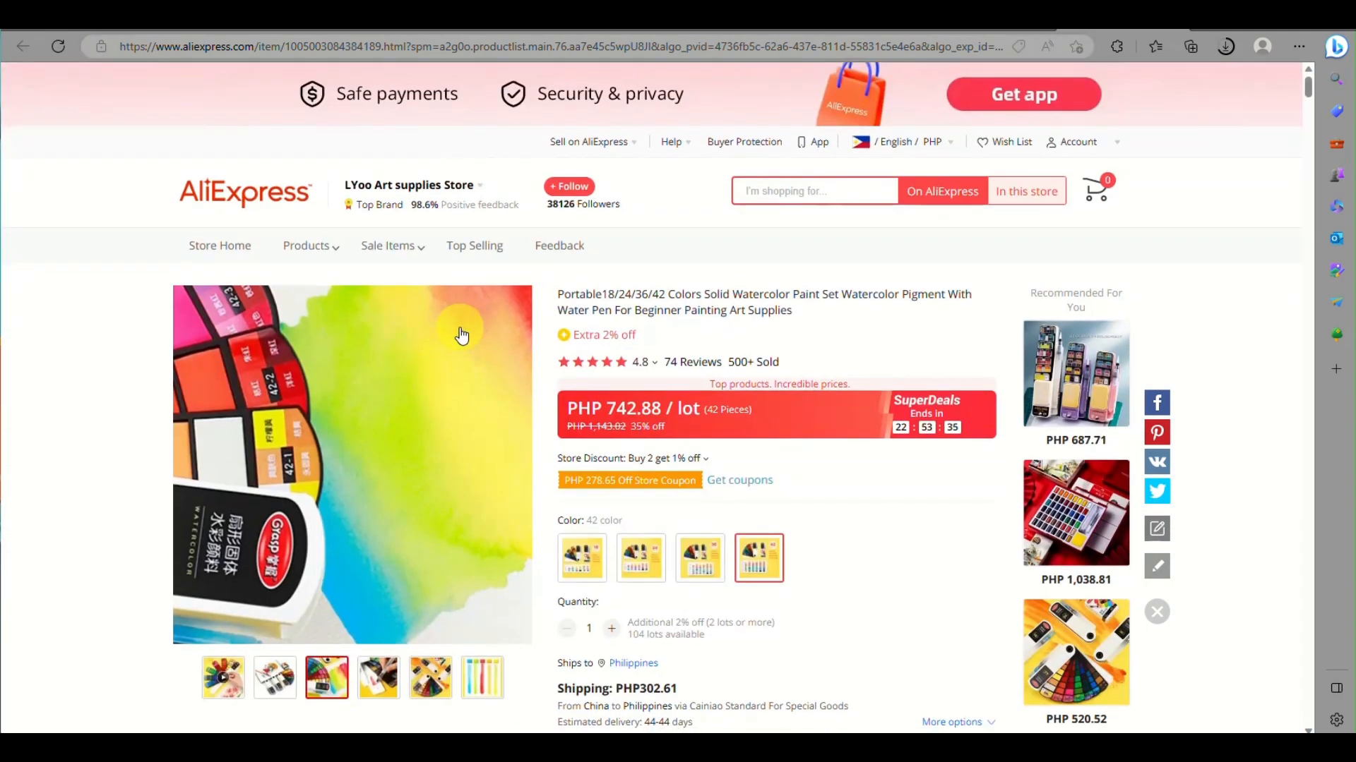
pyautogui.scroll(-3, 460, 333)
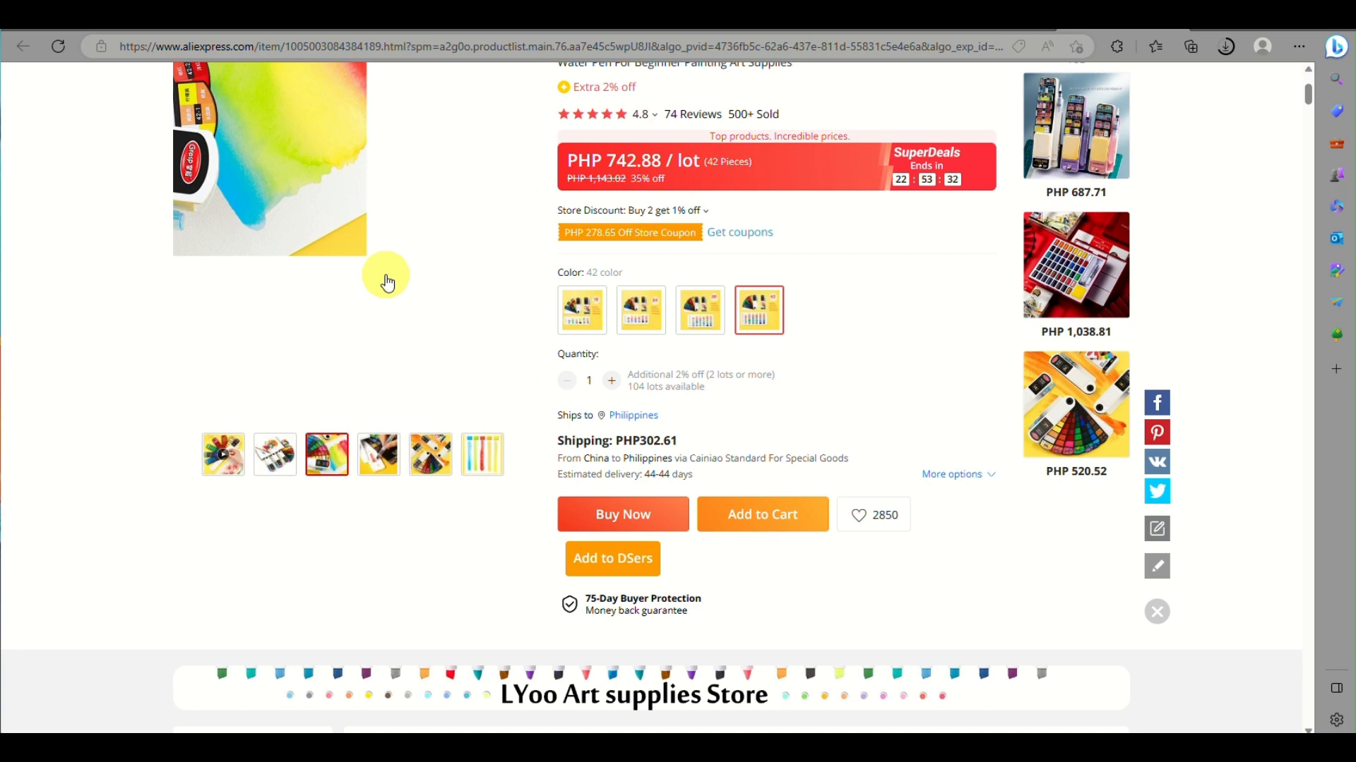
pyautogui.scroll(2, 493, 312)
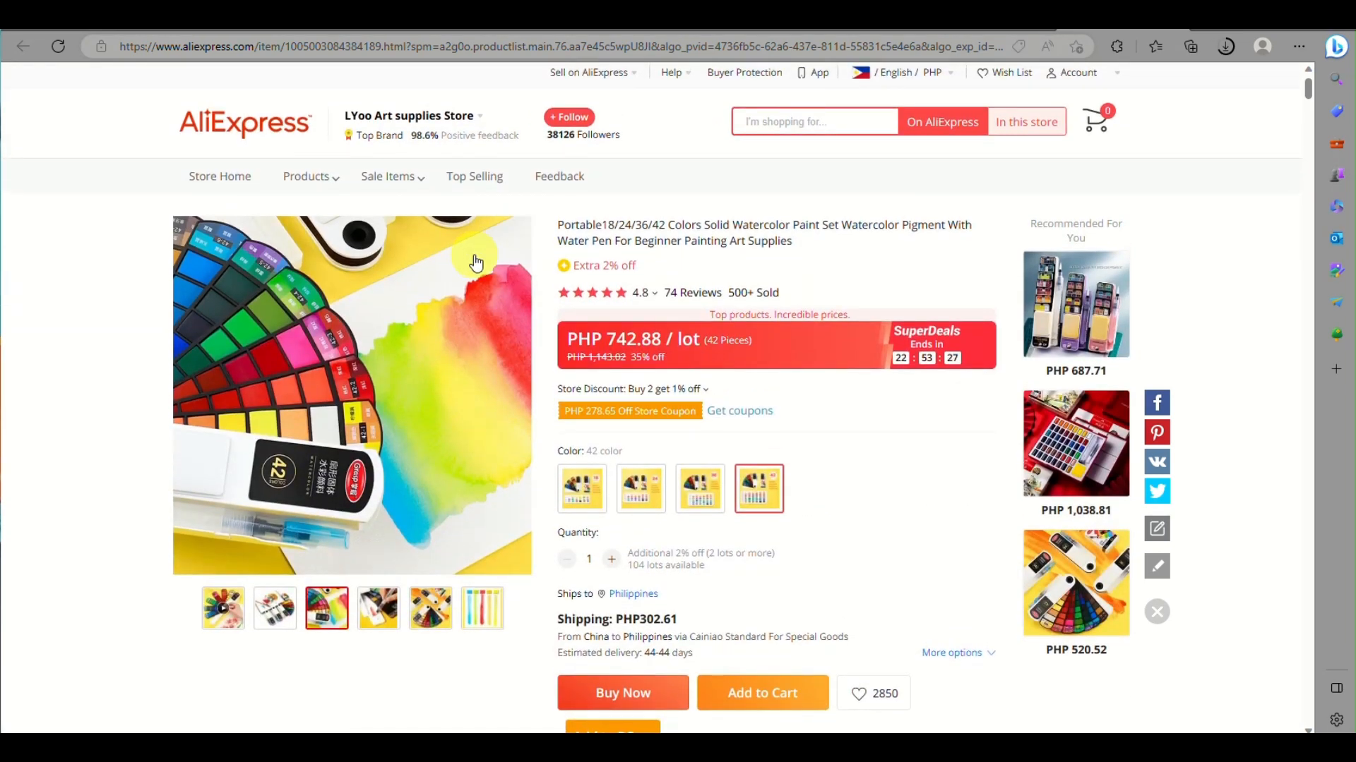
# Save the third, second and fifth photos of the watercolor set's gallery to the Desktop as WEBP files with their suggested names
pyautogui.rightClick(475, 262)
pyautogui.click(514, 291)
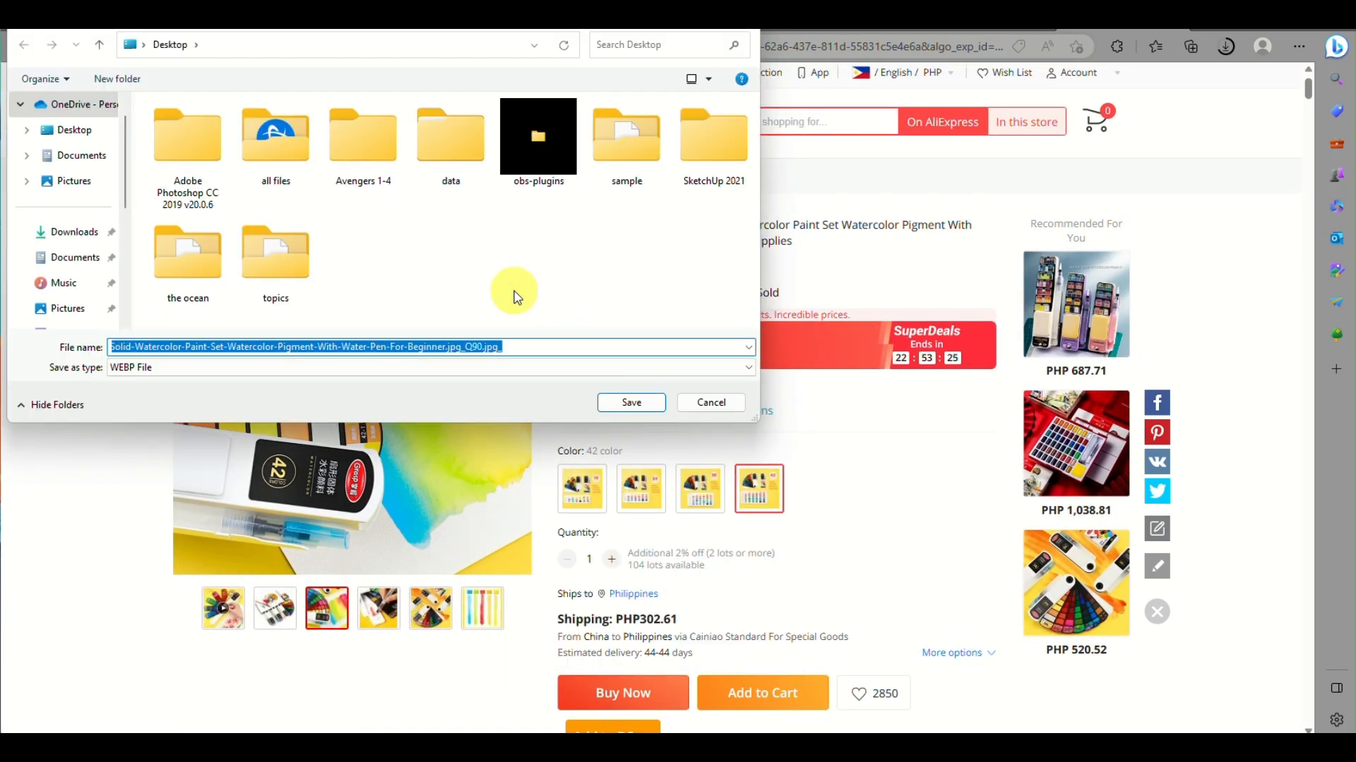
pyautogui.click(632, 406)
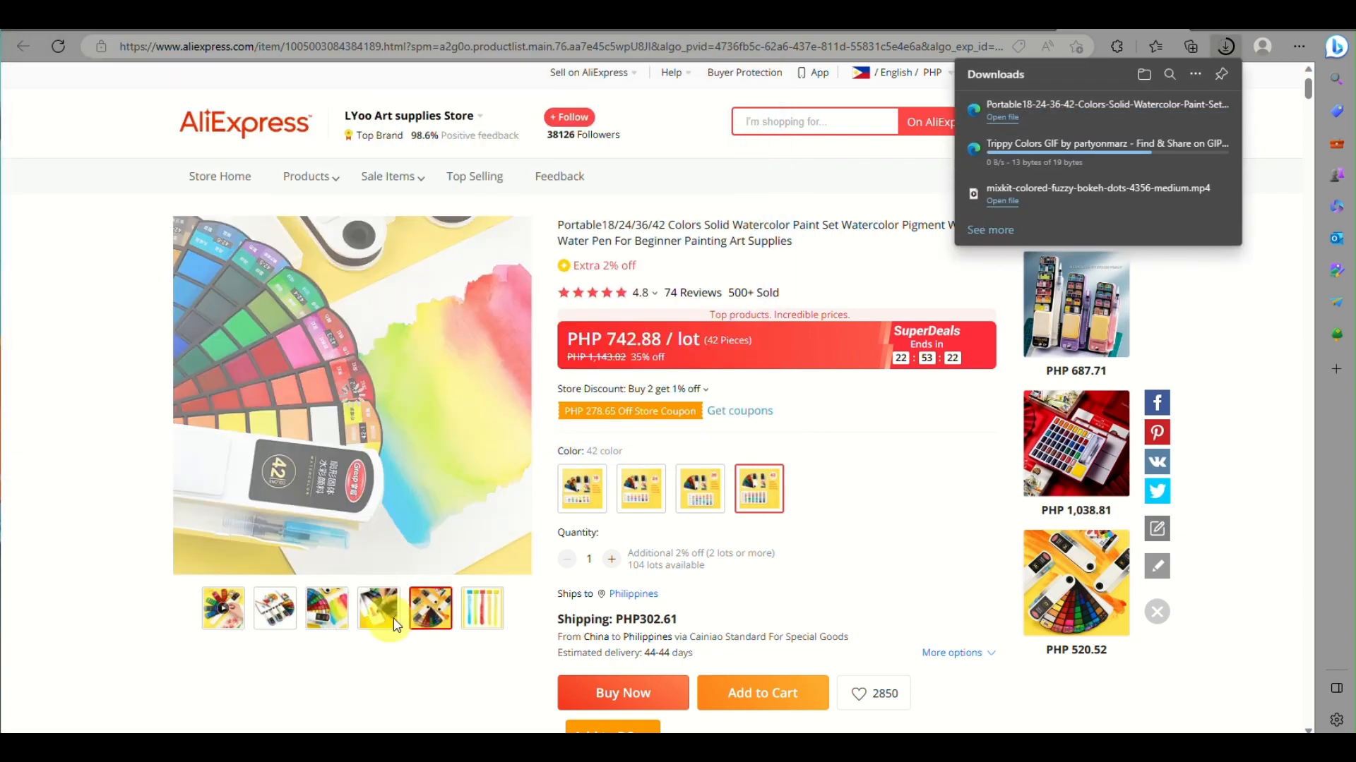
pyautogui.click(275, 621)
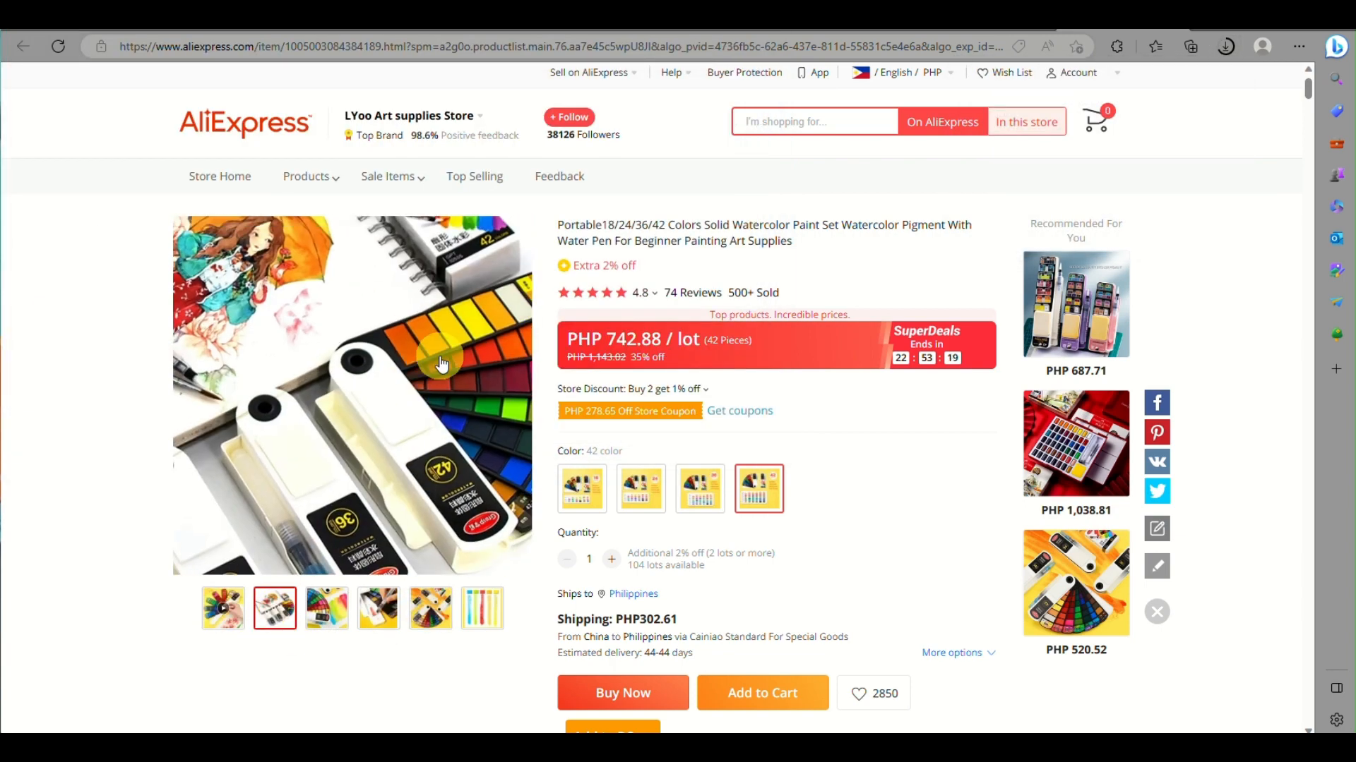
pyautogui.rightClick(439, 354)
pyautogui.click(506, 7)
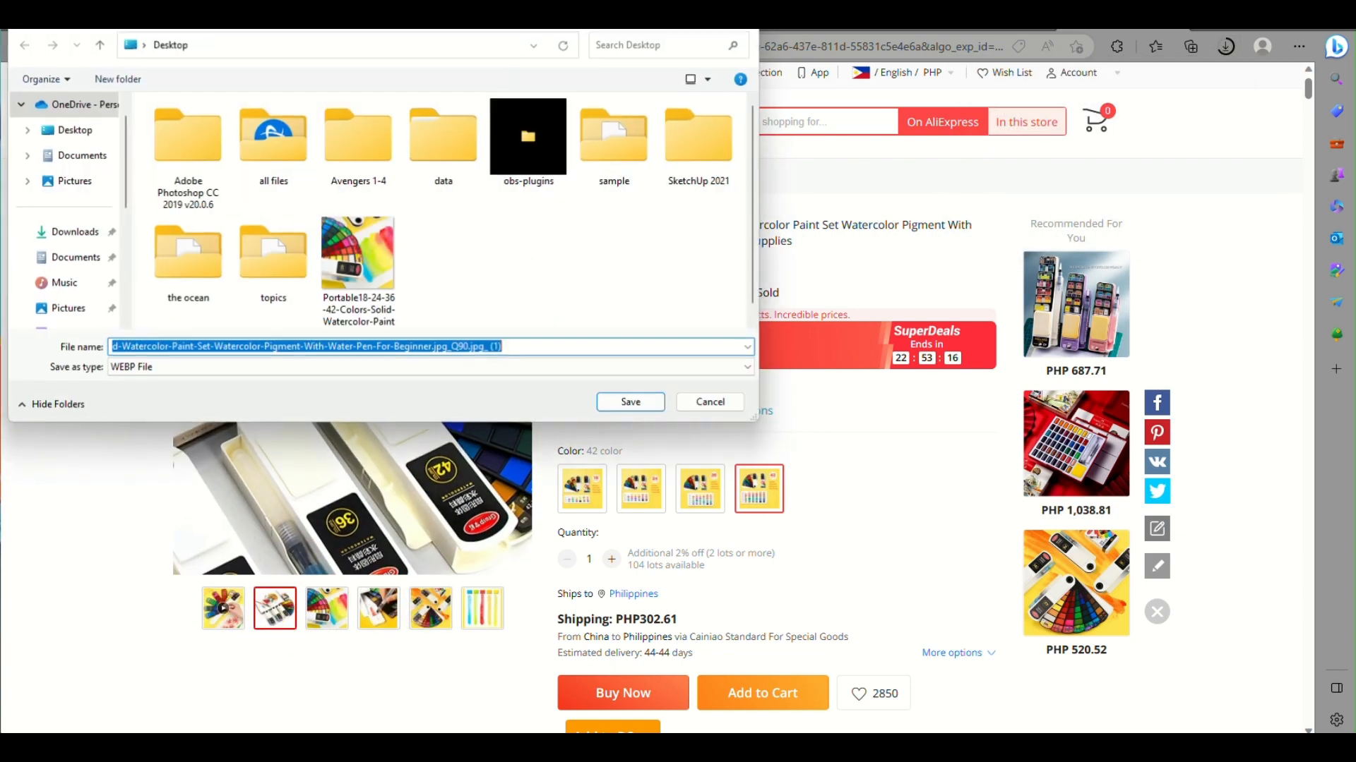
pyautogui.press('Return')
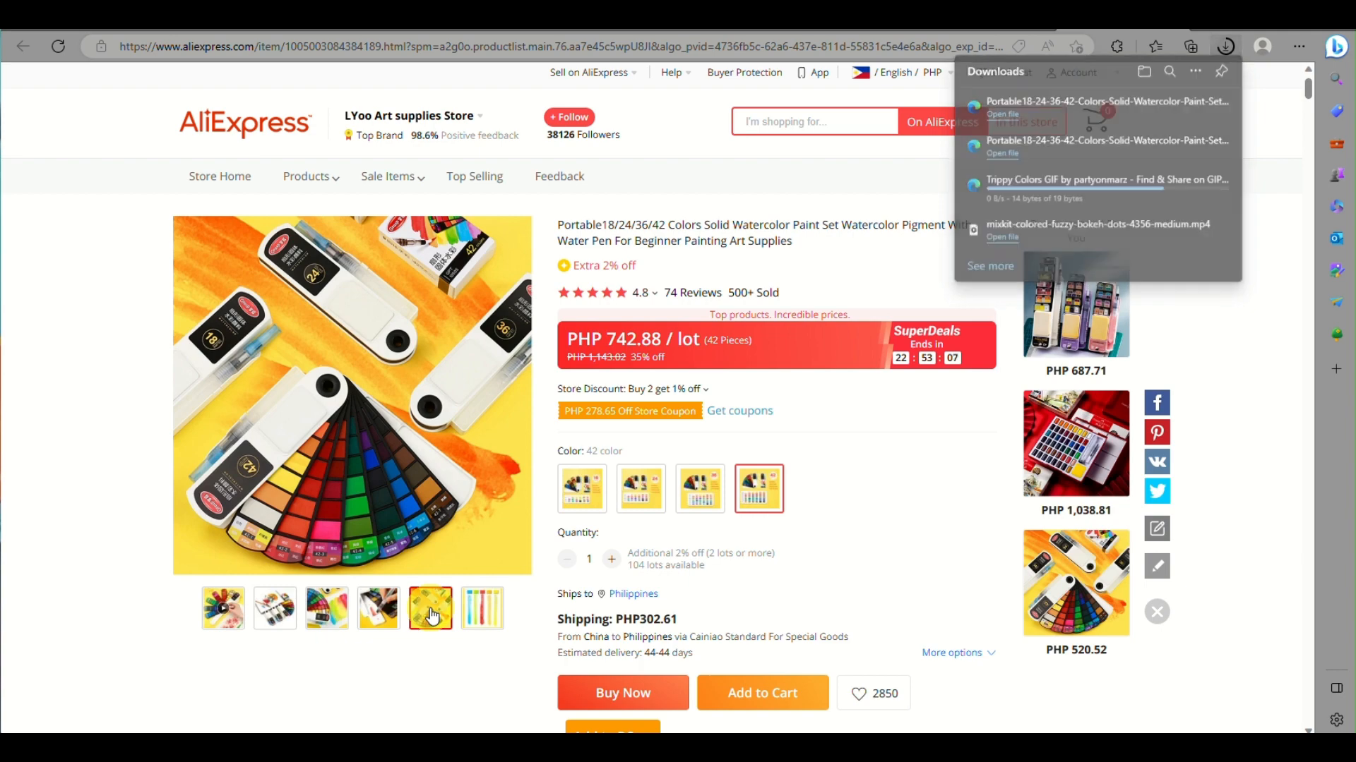
pyautogui.rightClick(492, 490)
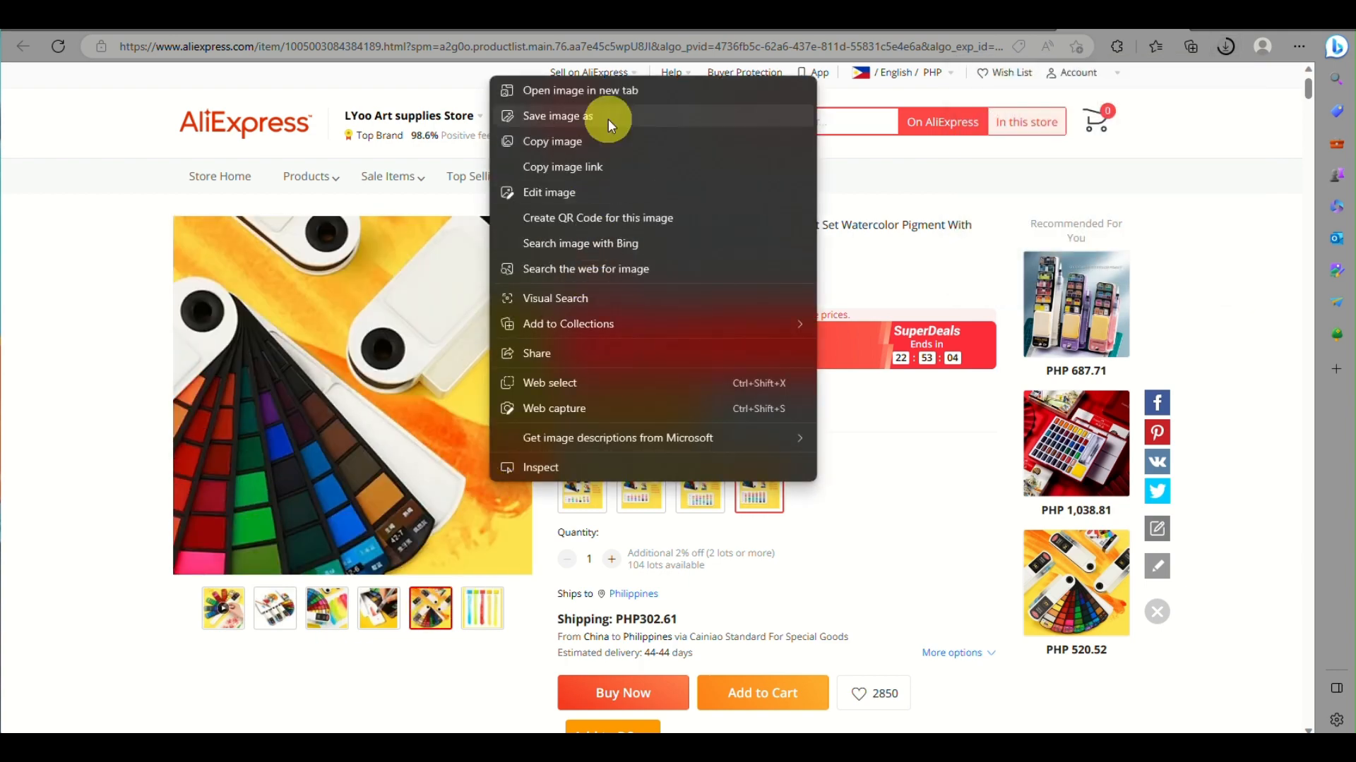
pyautogui.click(608, 119)
pyautogui.press('Return')
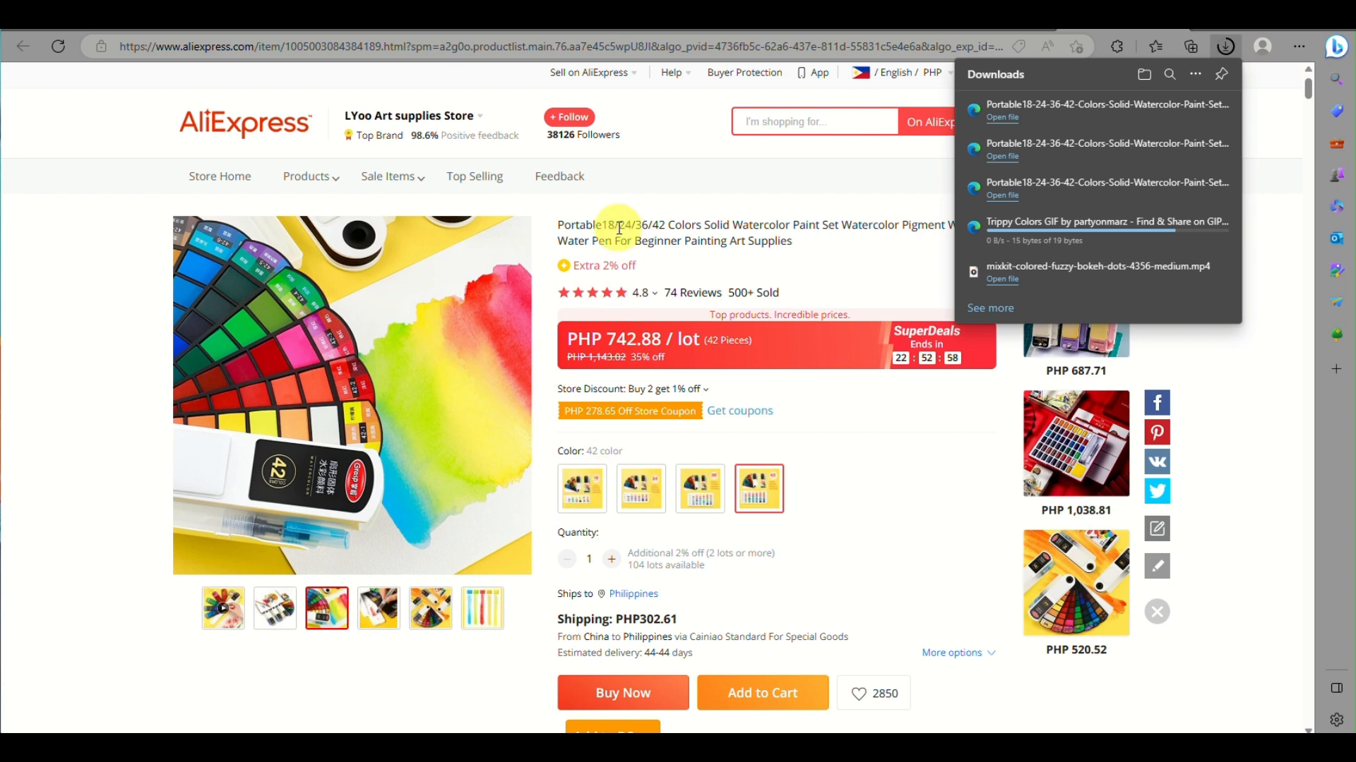
# Copy the watercolor set's full AliExpress title, switch to the Shopify admin, and paste it as the title of a new product
pyautogui.moveTo(597, 229); pyautogui.dragTo(832, 242)
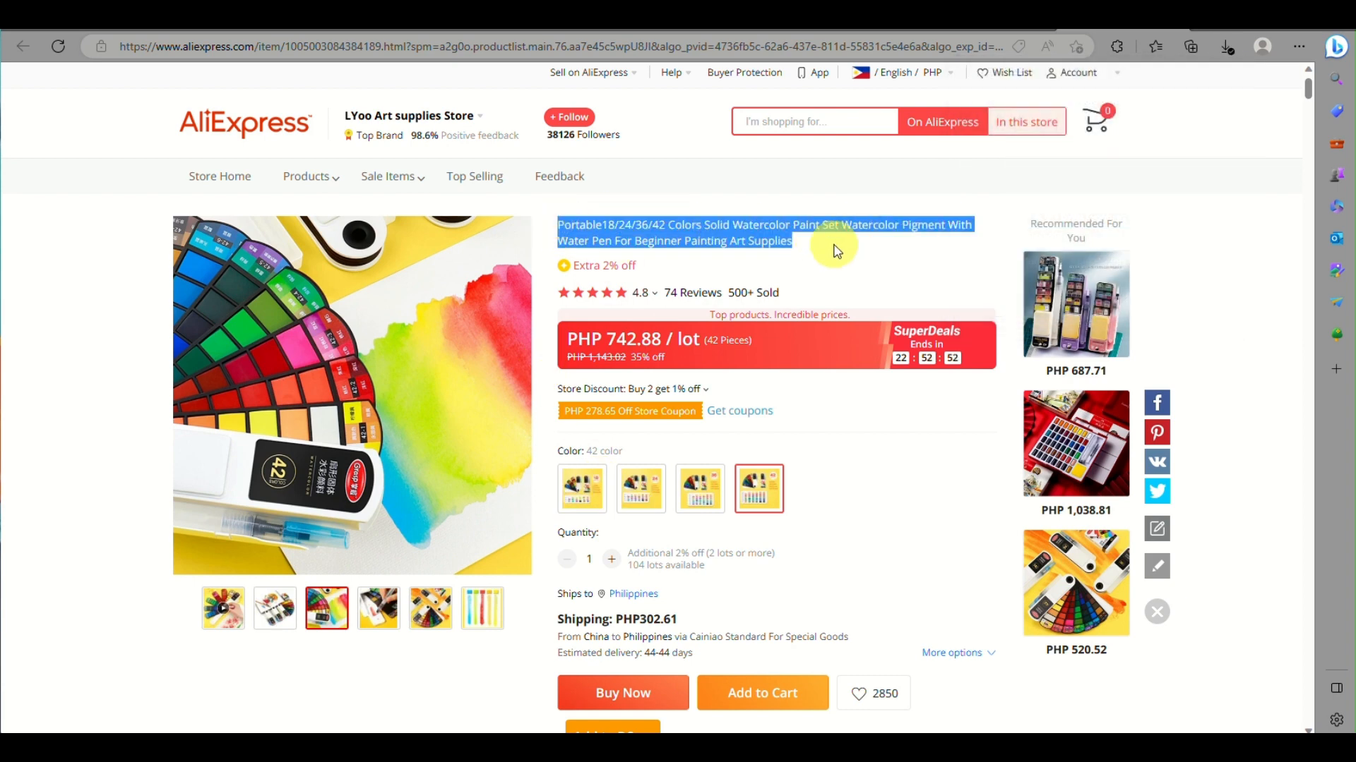
pyautogui.click(754, 34)
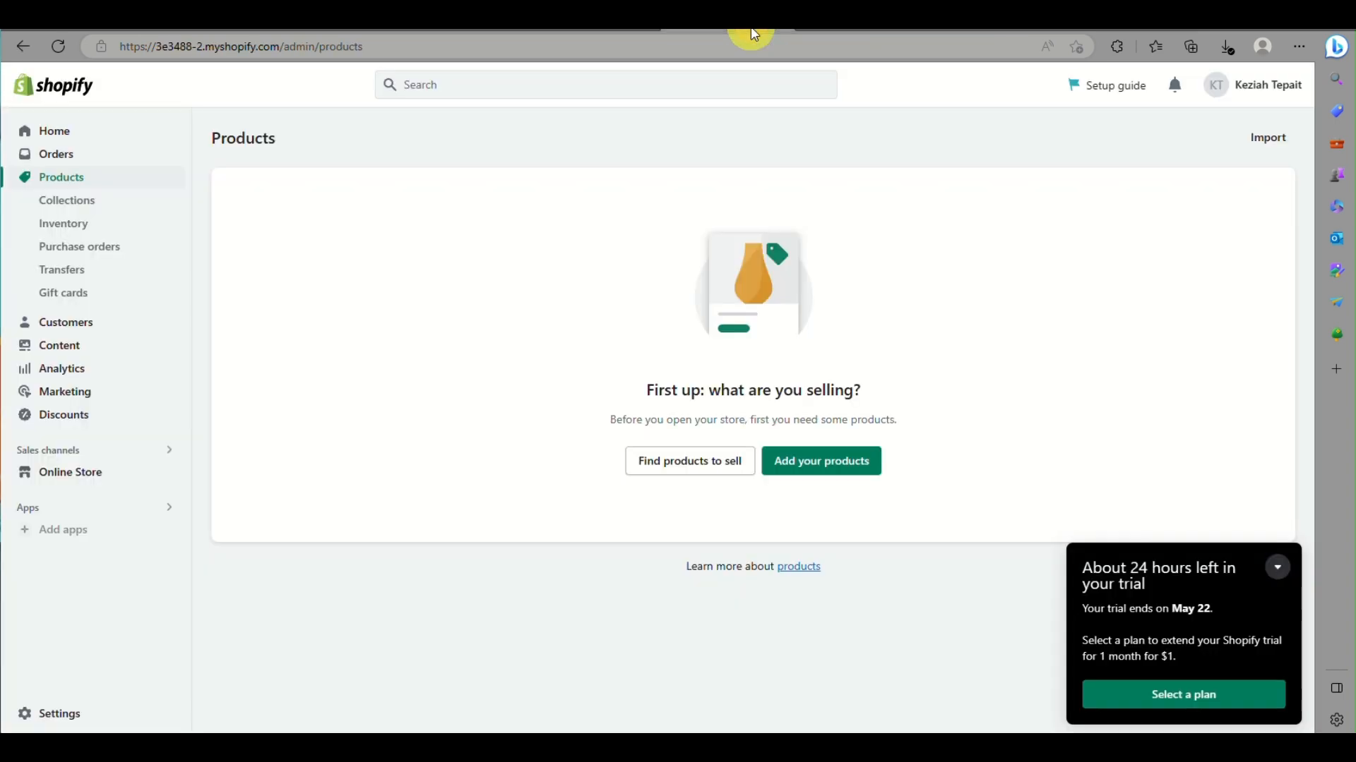
pyautogui.click(847, 460)
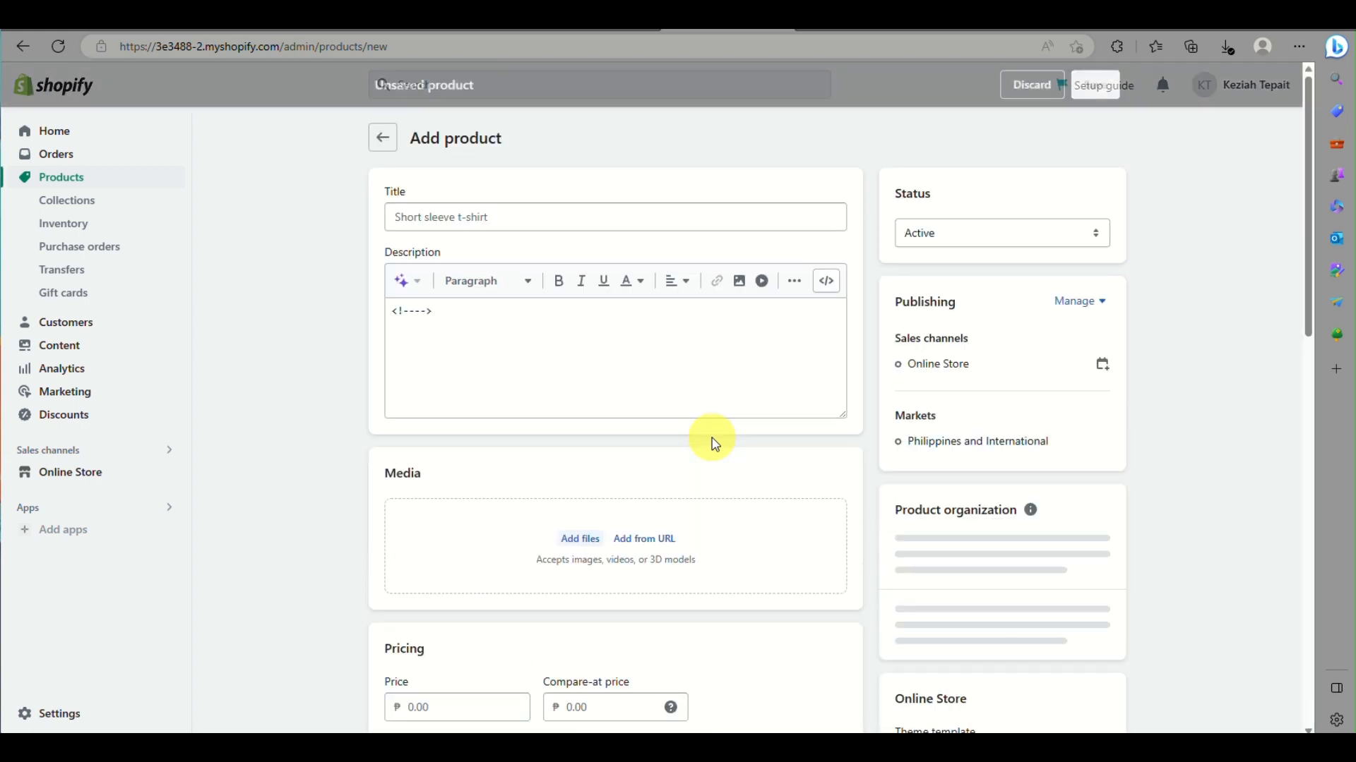
pyautogui.click(594, 220)
pyautogui.hotkey('ctrl', 'v')
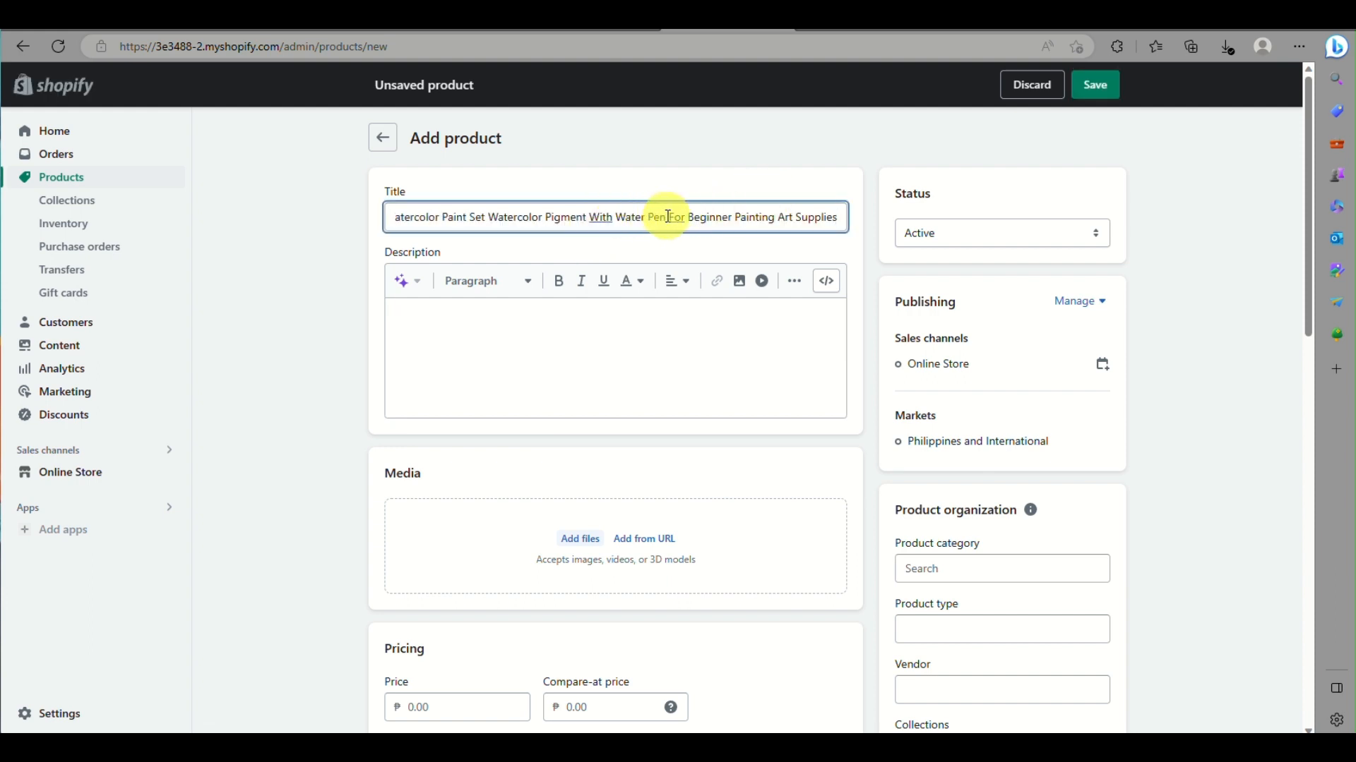
# Remove "For Beginner Painting Art Supplies" and "18/24/36/42" from the new product's title
pyautogui.moveTo(669, 216); pyautogui.dragTo(930, 240)
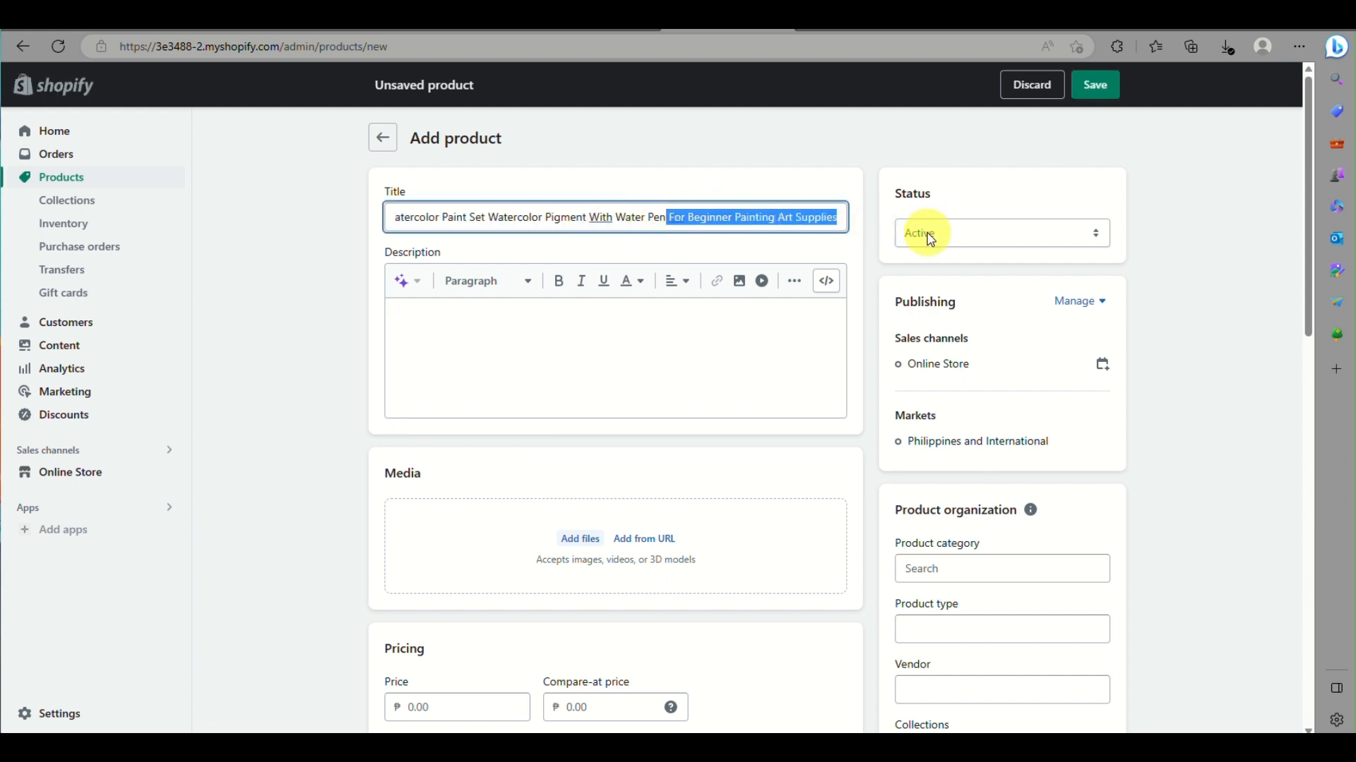
pyautogui.press('BackSpace')
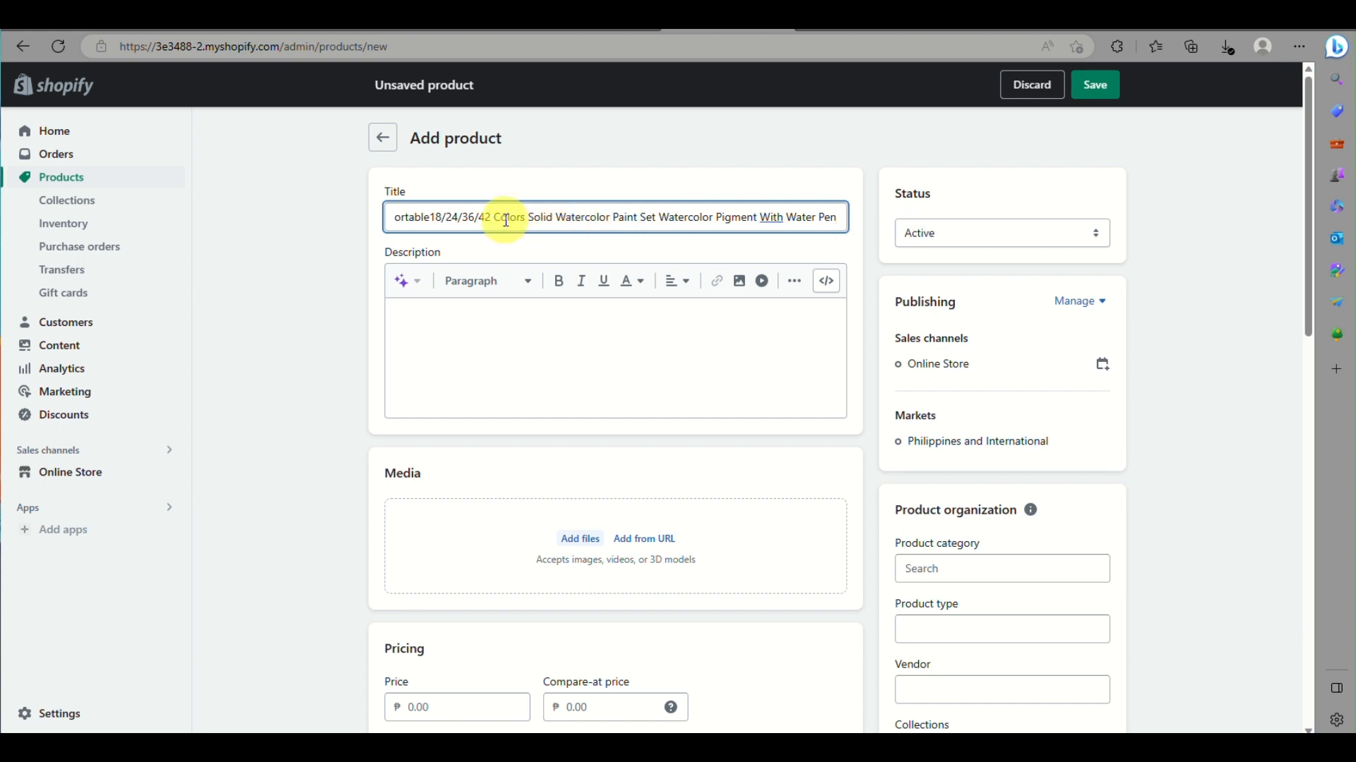
pyautogui.press('BackSpace')
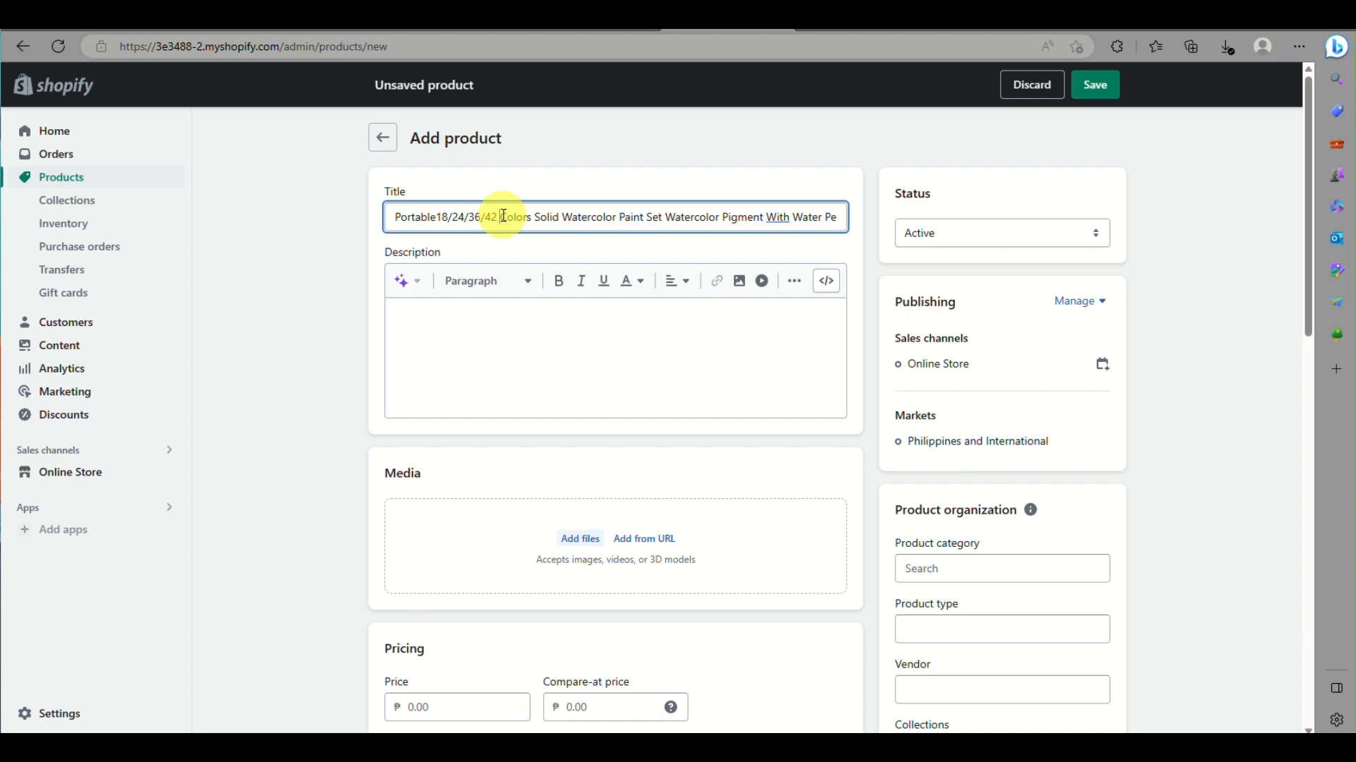
pyautogui.press('BackSpace')
pyautogui.press('BackSpace')
pyautogui.press('BackSpace')
pyautogui.press('BackSpace')
pyautogui.press('BackSpace')
pyautogui.press('BackSpace')
pyautogui.press('BackSpace')
pyautogui.press('BackSpace')
pyautogui.press('BackSpace')
pyautogui.press('BackSpace')
pyautogui.press('BackSpace')
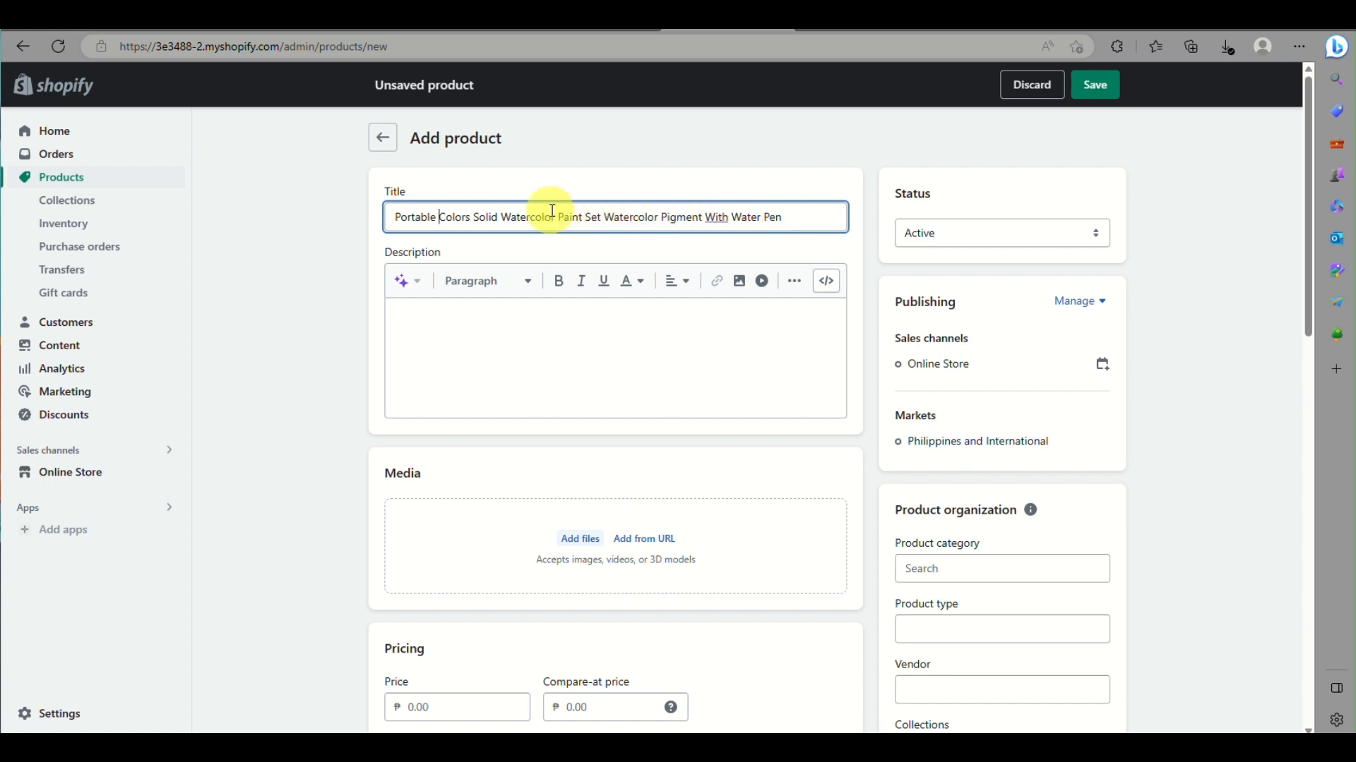
# Delete the leading words "Portable Colors Solid" so the product title reads "Watercolor Paint Set Watercolor Pigment With Water Pen"
pyautogui.click(501, 218)
pyautogui.moveTo(505, 213); pyautogui.dragTo(363, 234)
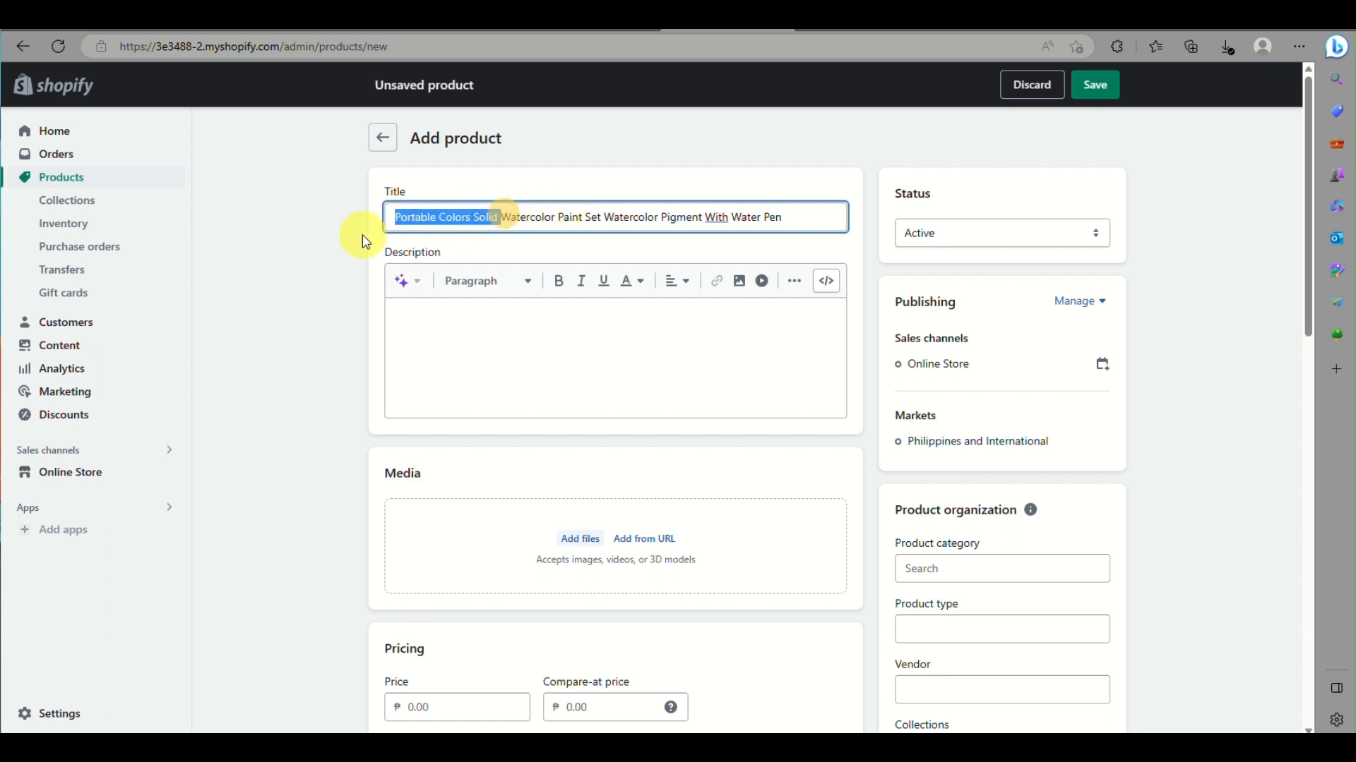
pyautogui.press('BackSpace')
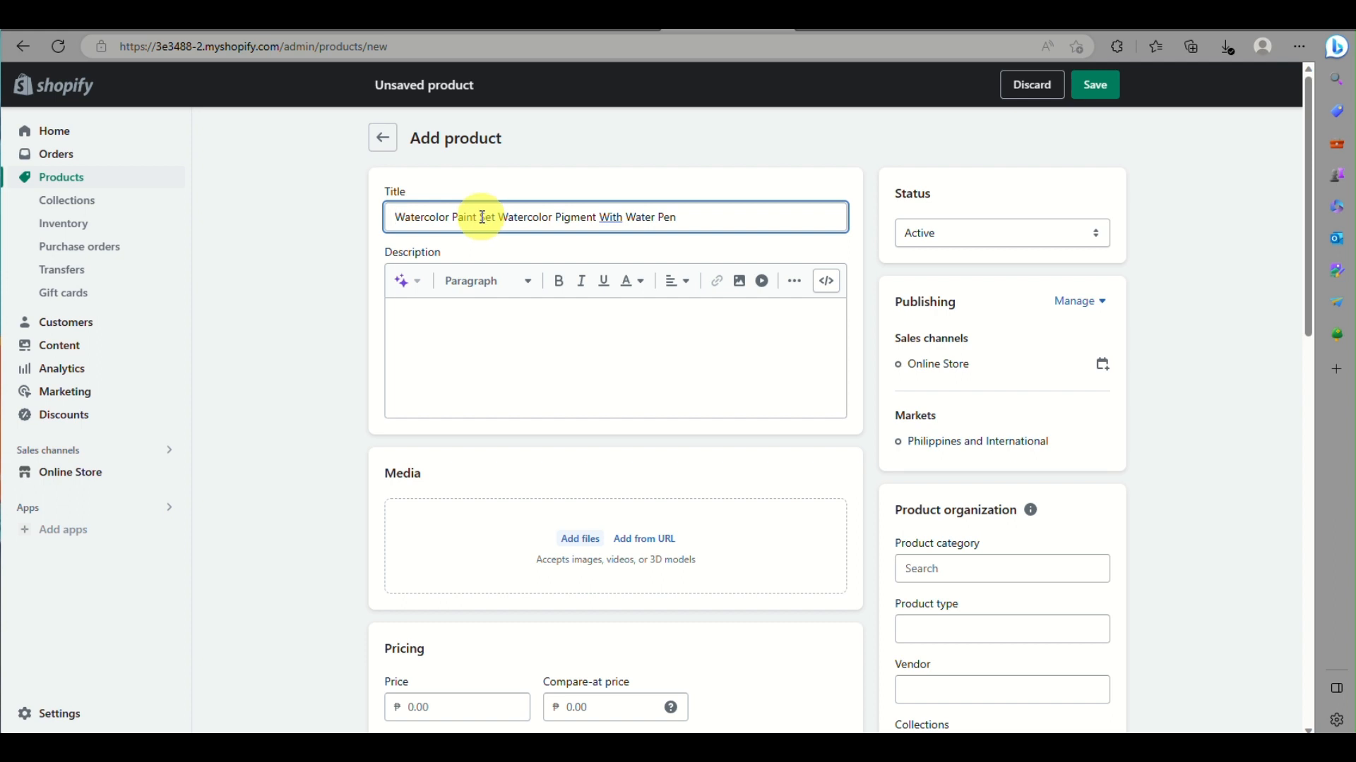
# Remove the second "Watercolor" from the product title and correct "With" to "with", making it "Watercolor Paint Set Pigment with Water Pen"
pyautogui.moveTo(501, 214); pyautogui.dragTo(554, 221)
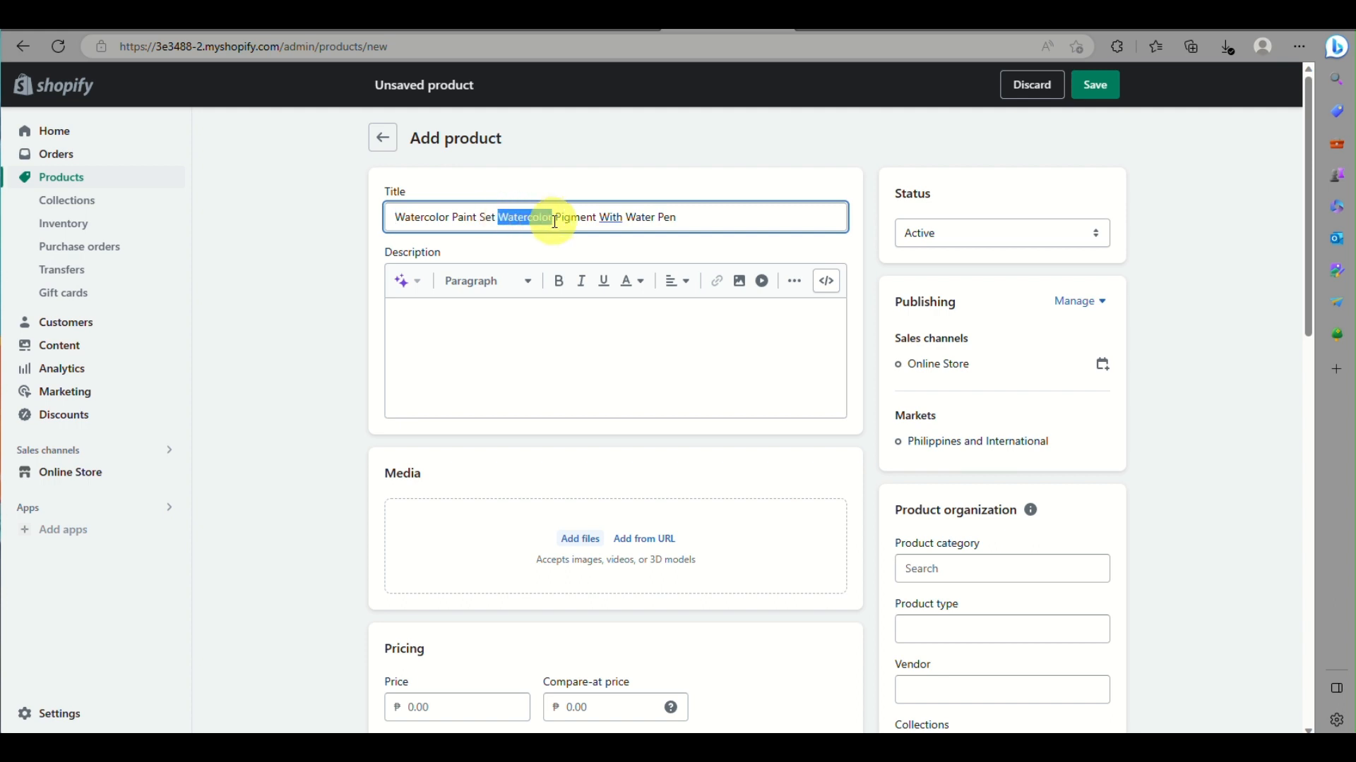
pyautogui.press('BackSpace')
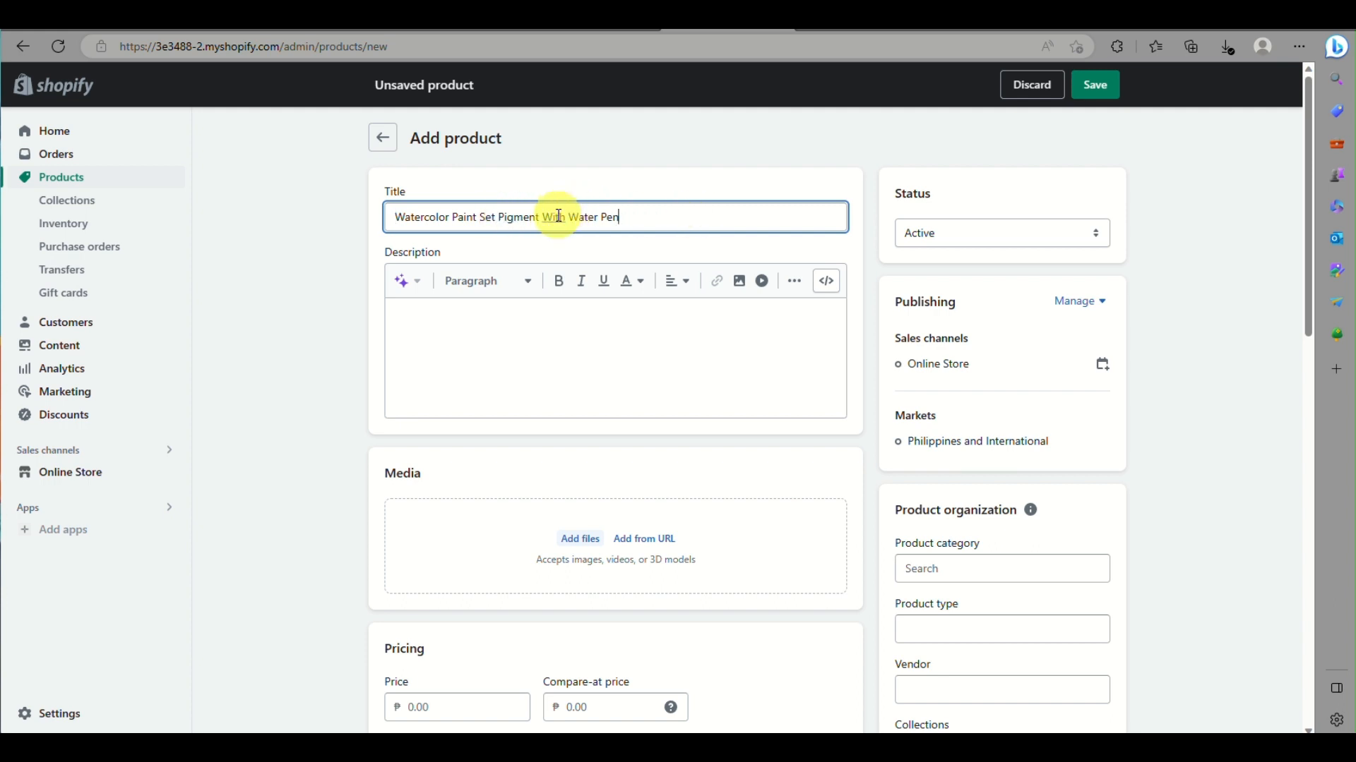
pyautogui.rightClick(559, 222)
pyautogui.click(586, 238)
pyautogui.click(575, 363)
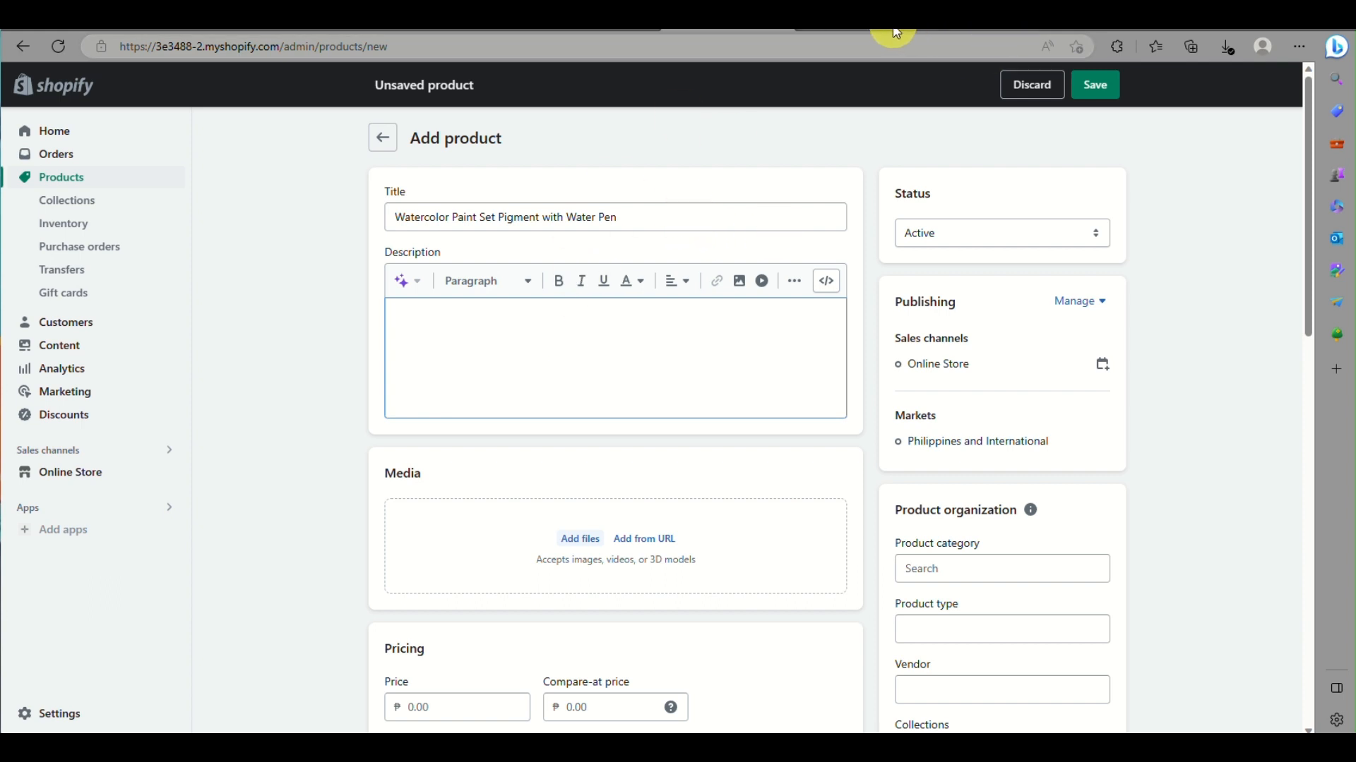
# Switch to the watercolor set's AliExpress listing and examine its description images and customer reviews for product details
pyautogui.moveTo(896, 32)
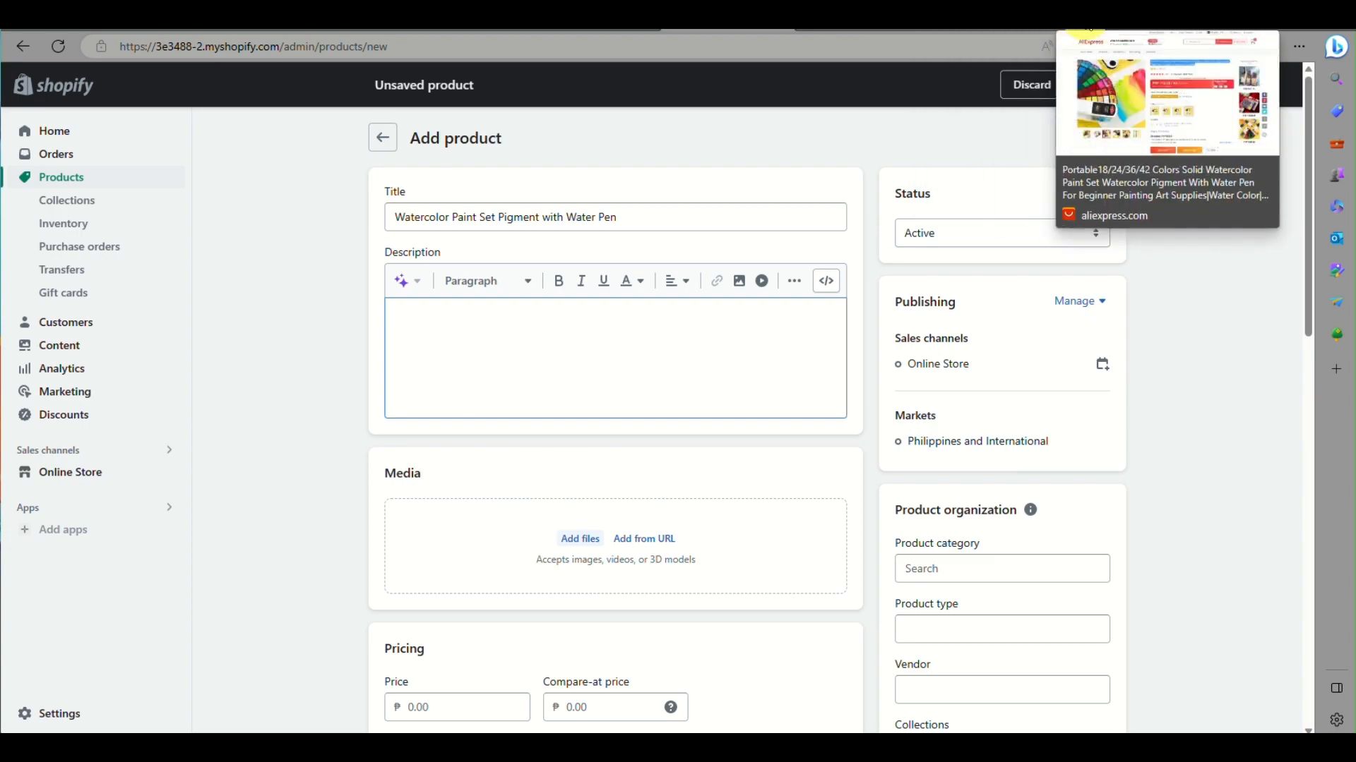
pyautogui.click(1087, 33)
pyautogui.scroll(-3, 703, 494)
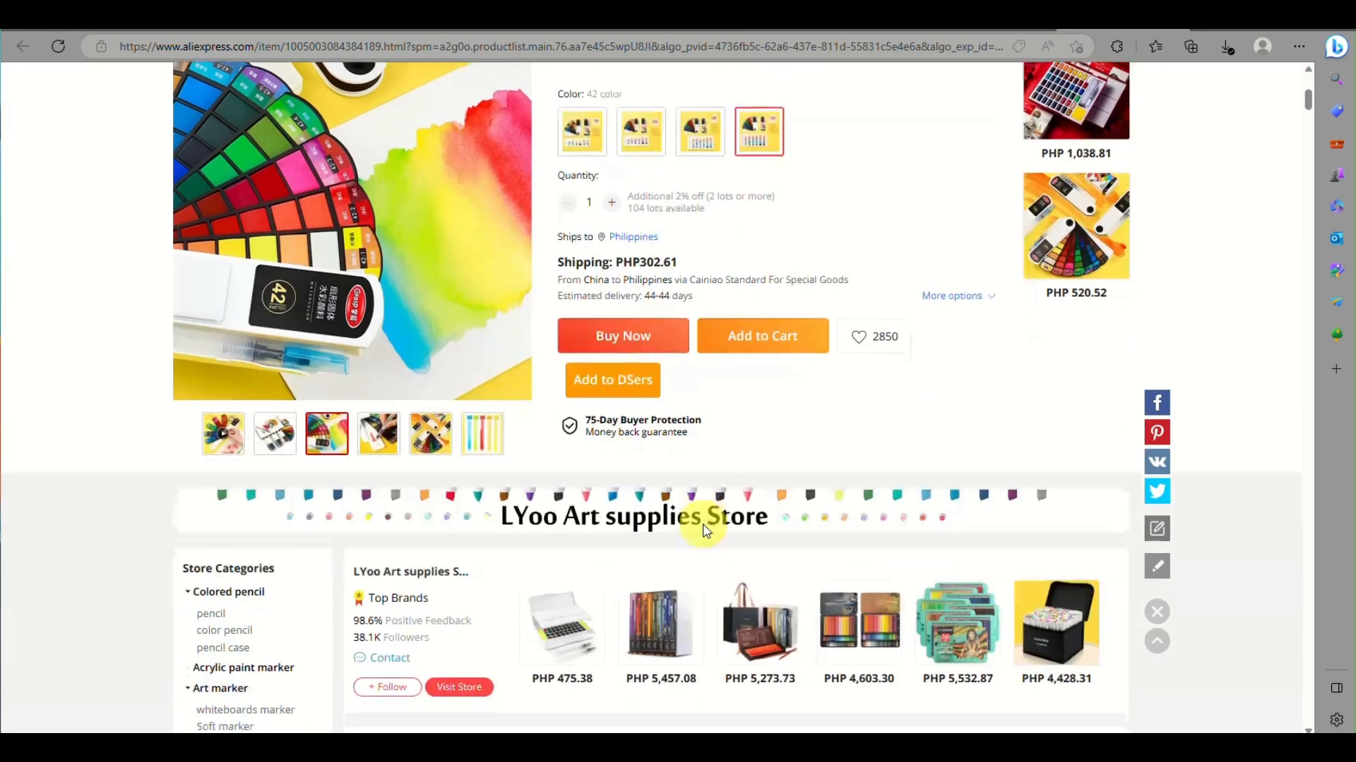
pyautogui.scroll(-5, 634, 548)
pyautogui.scroll(-20, 633, 548)
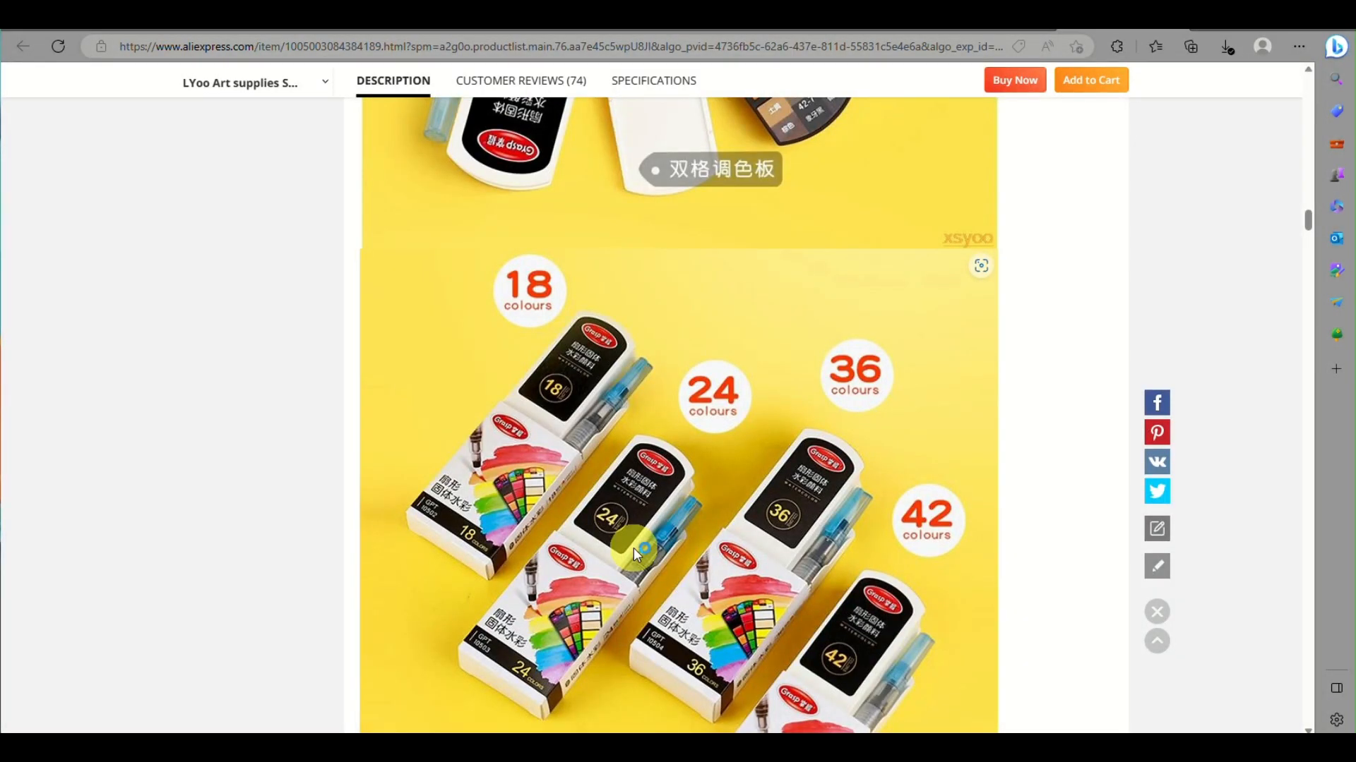
pyautogui.scroll(-15, 633, 548)
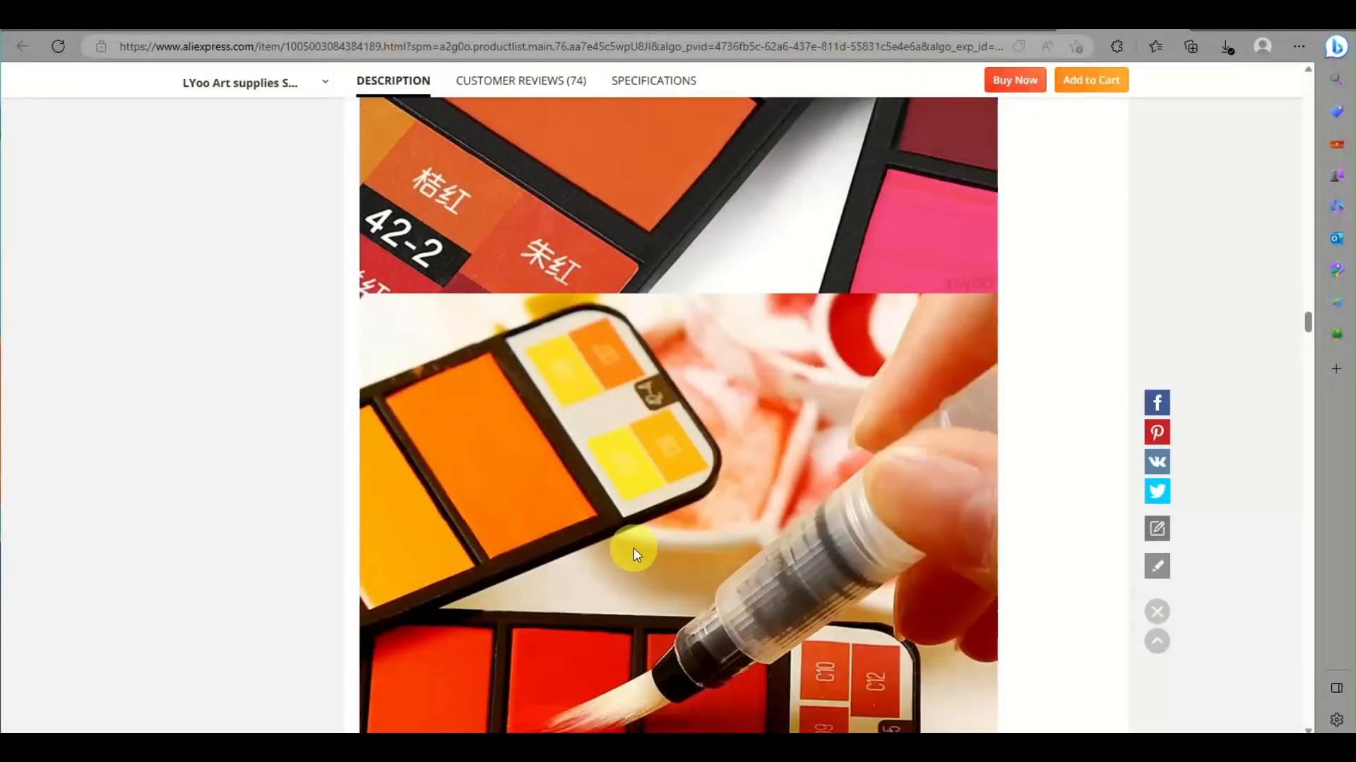
pyautogui.scroll(-20, 634, 548)
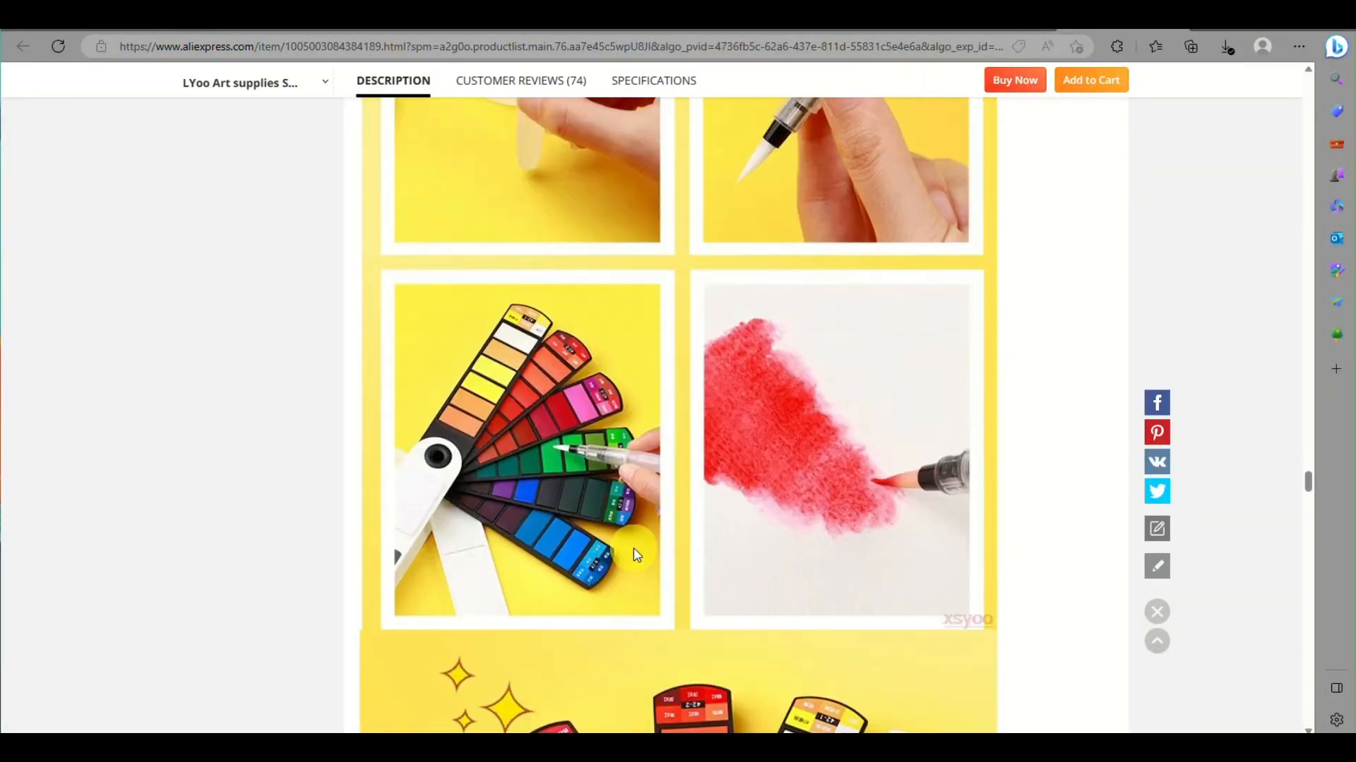
pyautogui.scroll(-15, 634, 555)
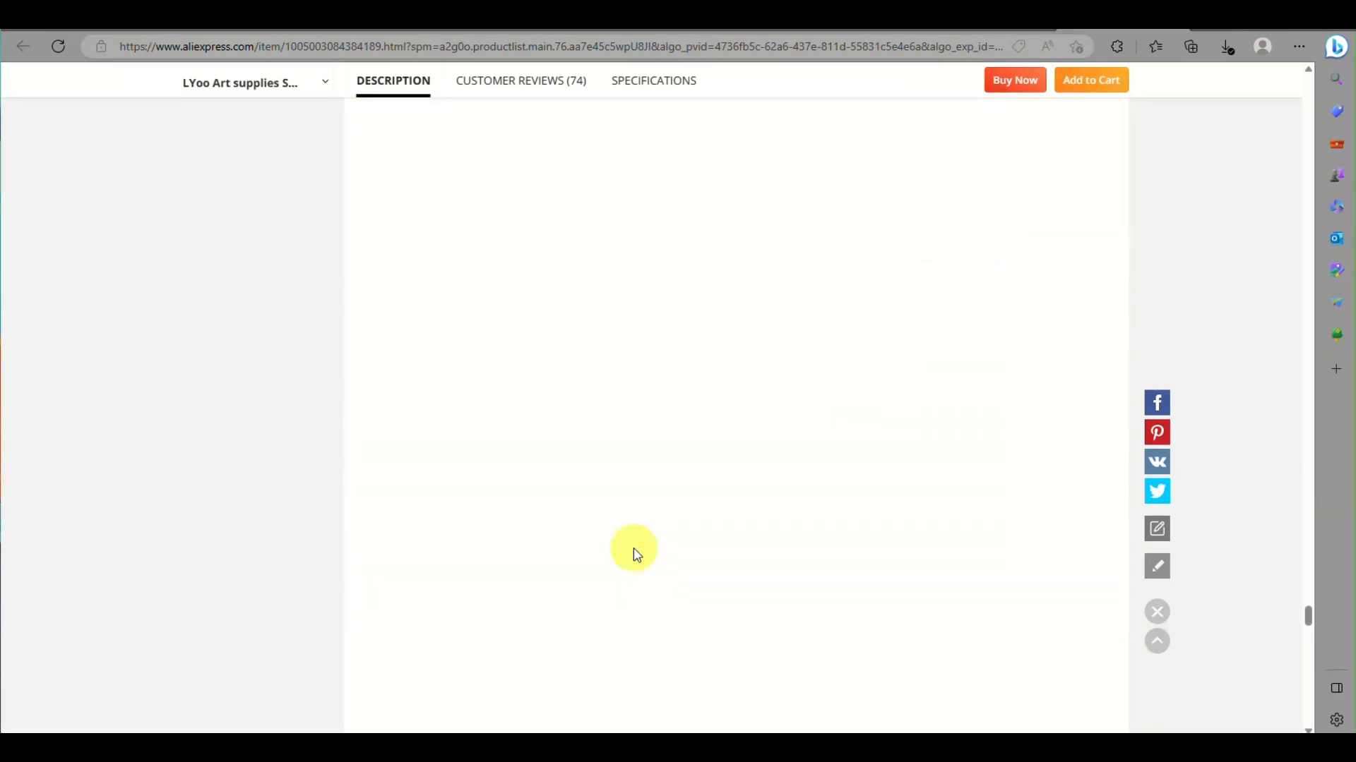
pyautogui.scroll(-5, 633, 555)
pyautogui.scroll(10, 633, 555)
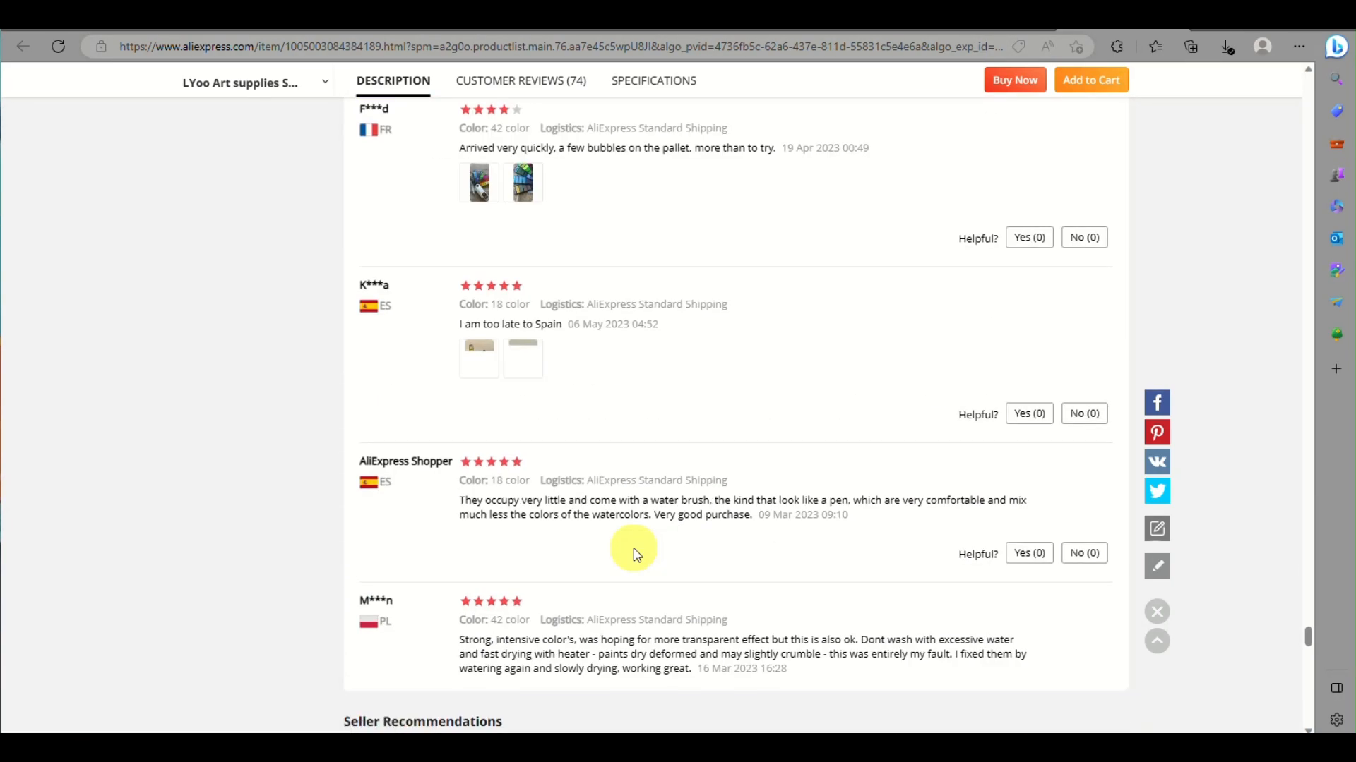
pyautogui.scroll(15, 633, 555)
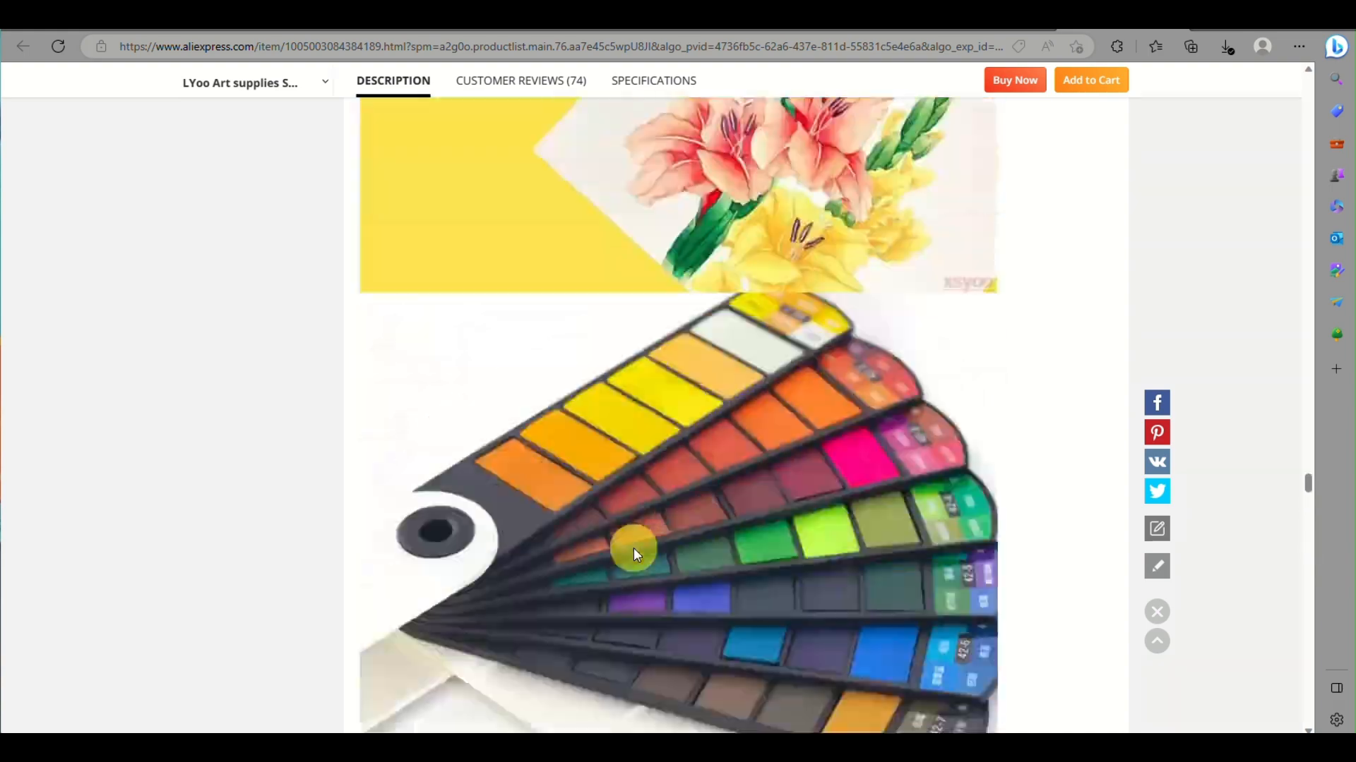
pyautogui.scroll(20, 635, 555)
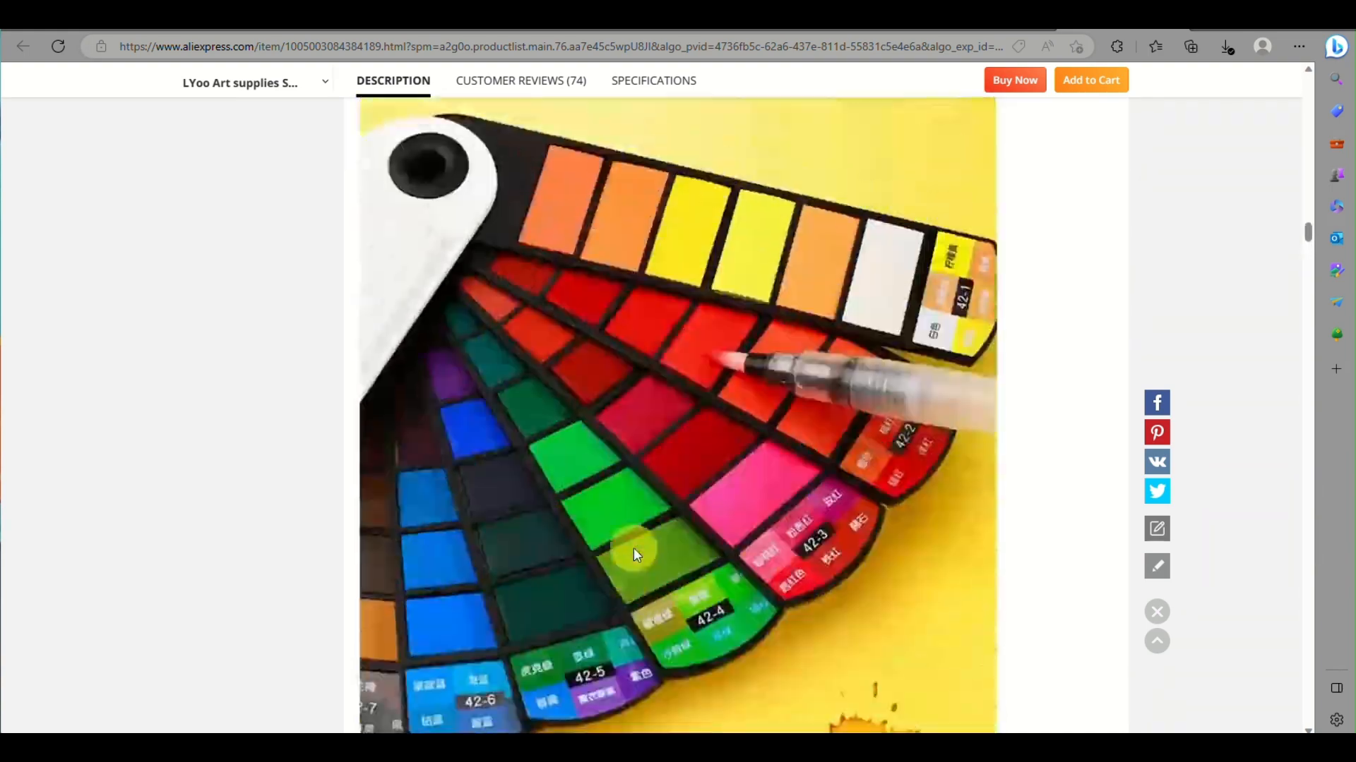
pyautogui.scroll(20, 633, 547)
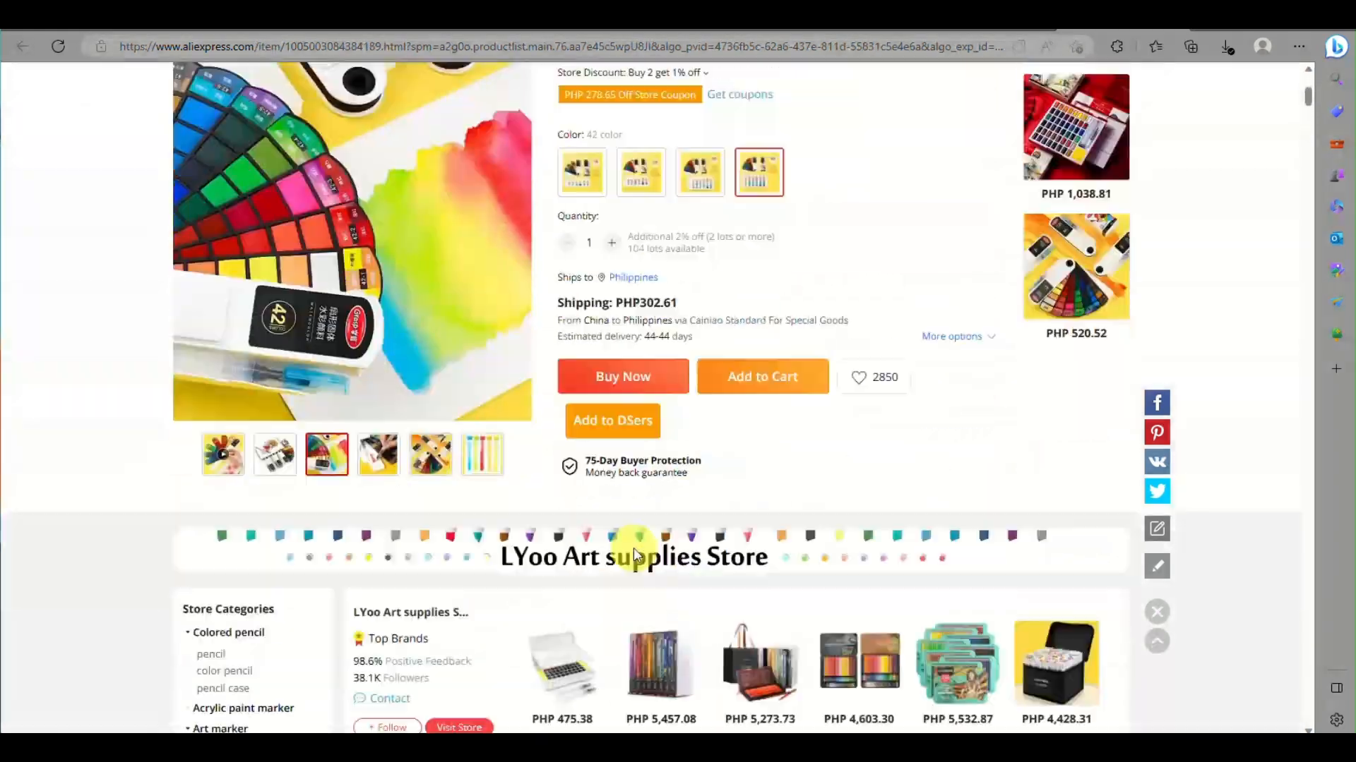
pyautogui.scroll(-5, 634, 548)
pyautogui.scroll(8, 633, 554)
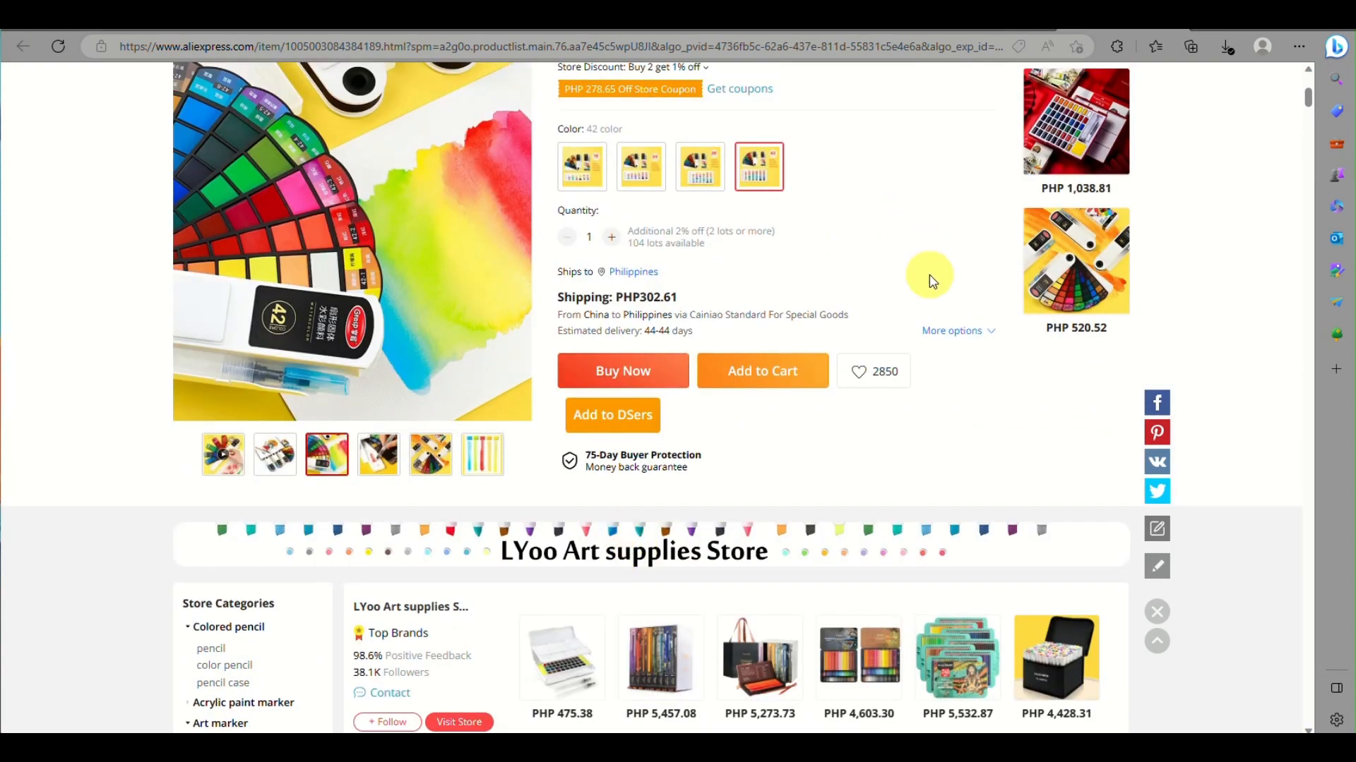
# Check the listing's shipping options and specifications, and look through the description images once more
pyautogui.click(953, 332)
pyautogui.click(915, 185)
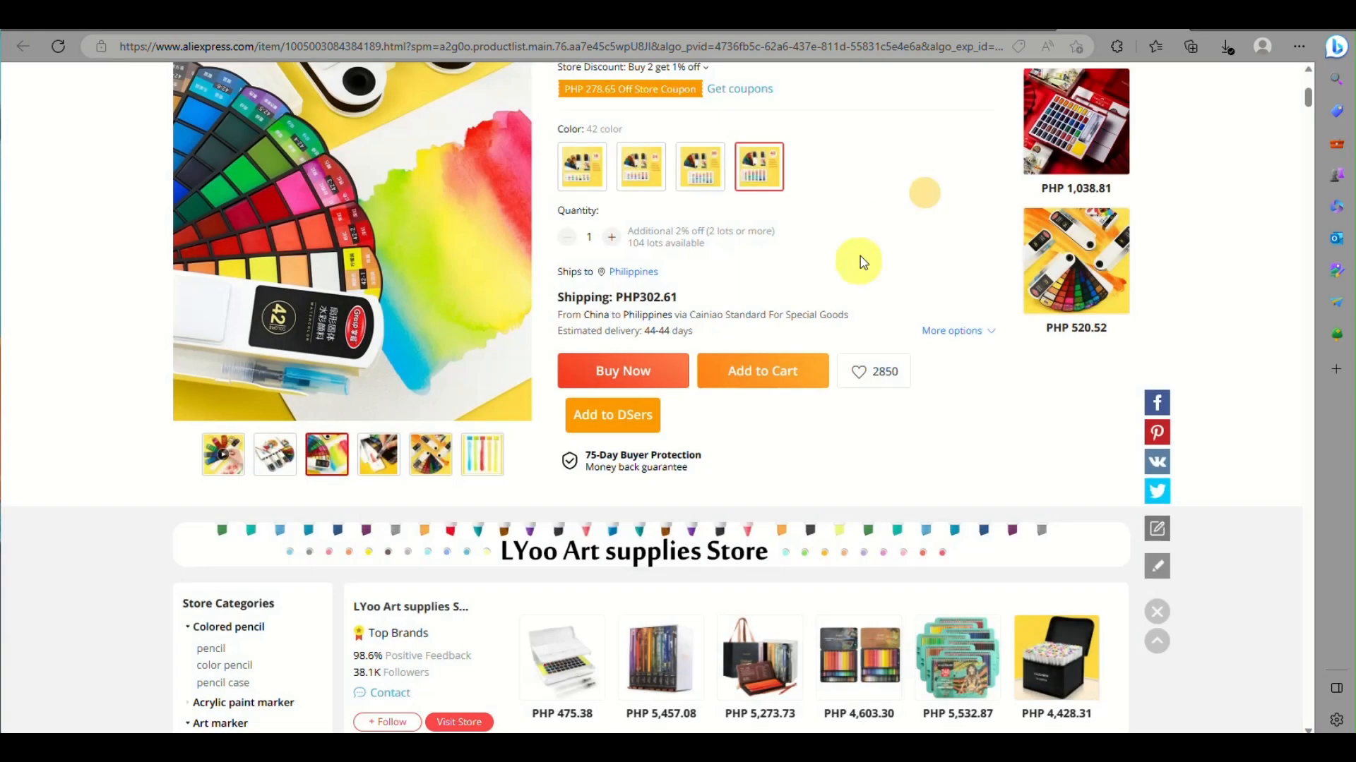
pyautogui.scroll(-3, 858, 295)
pyautogui.scroll(-3, 858, 295)
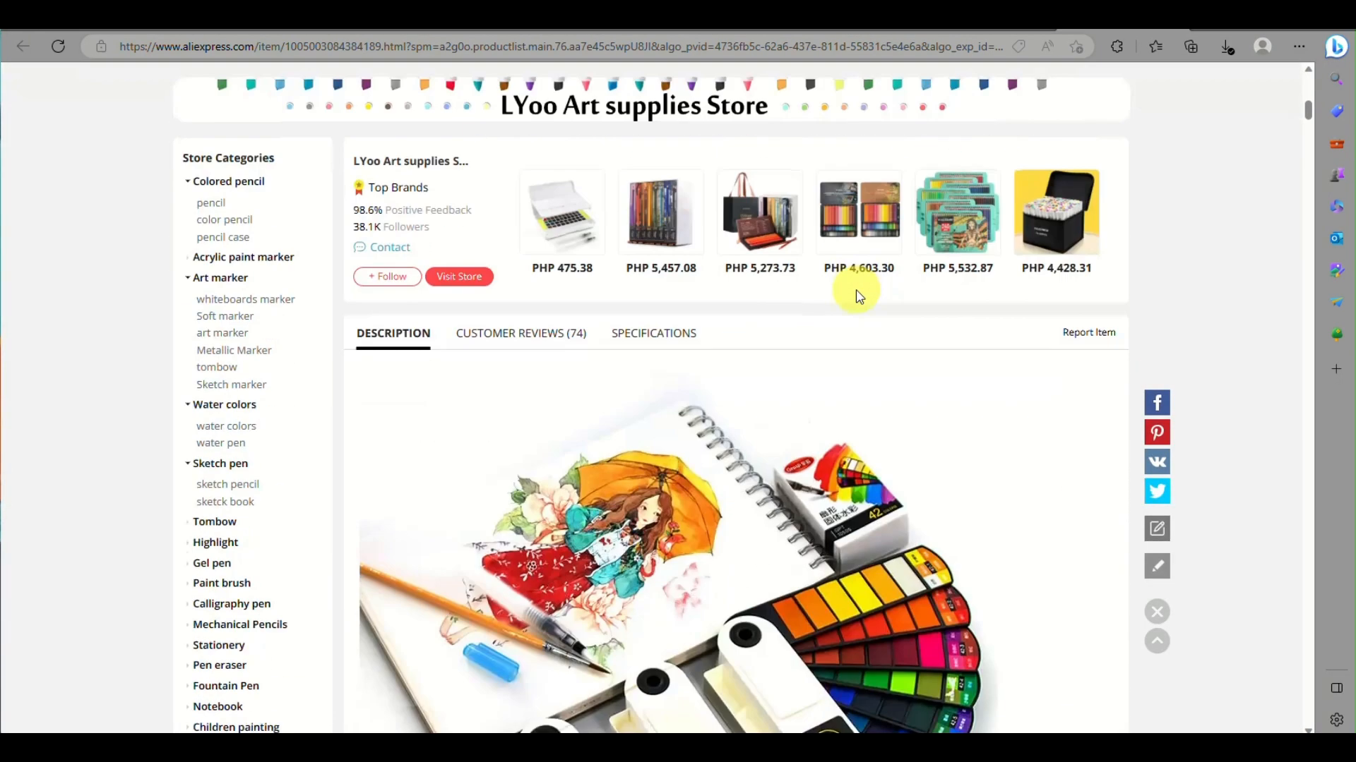
pyautogui.click(651, 341)
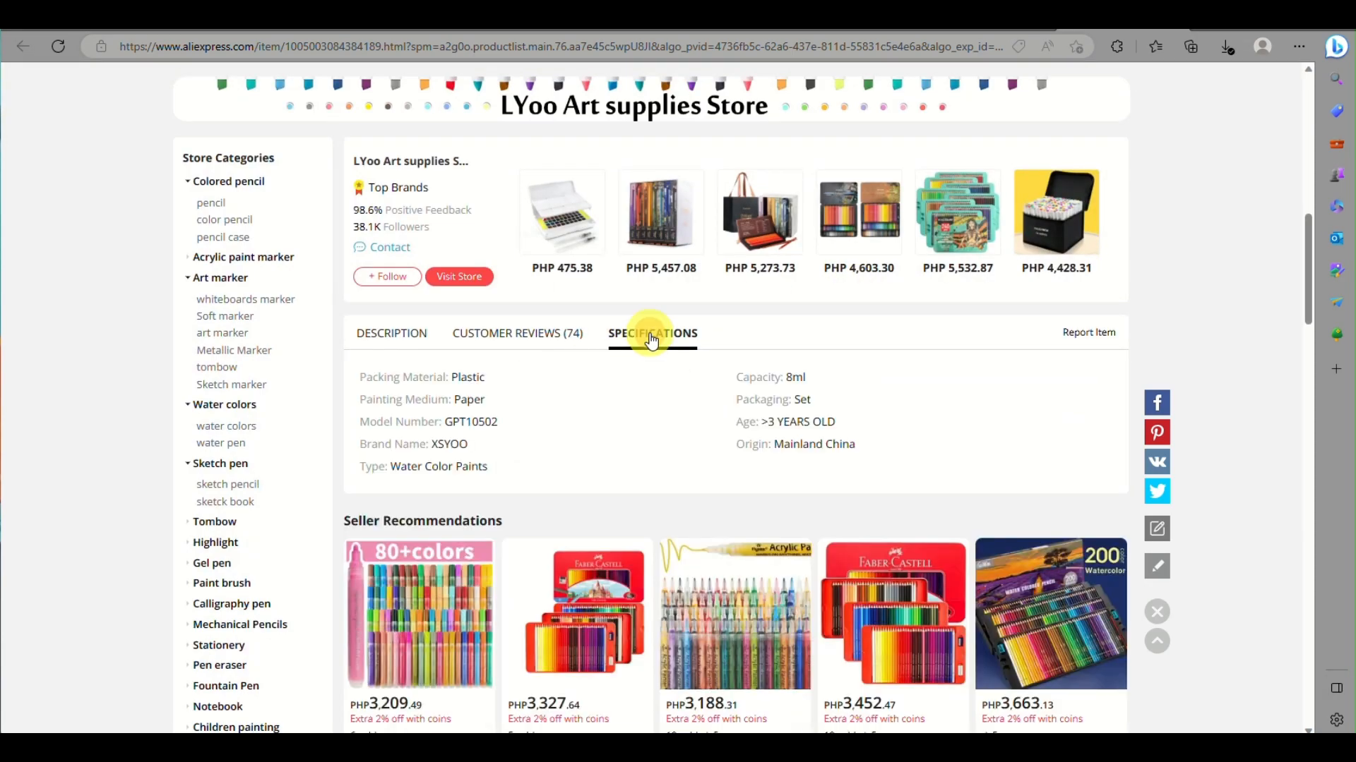
pyautogui.click(409, 346)
pyautogui.scroll(-10, 783, 499)
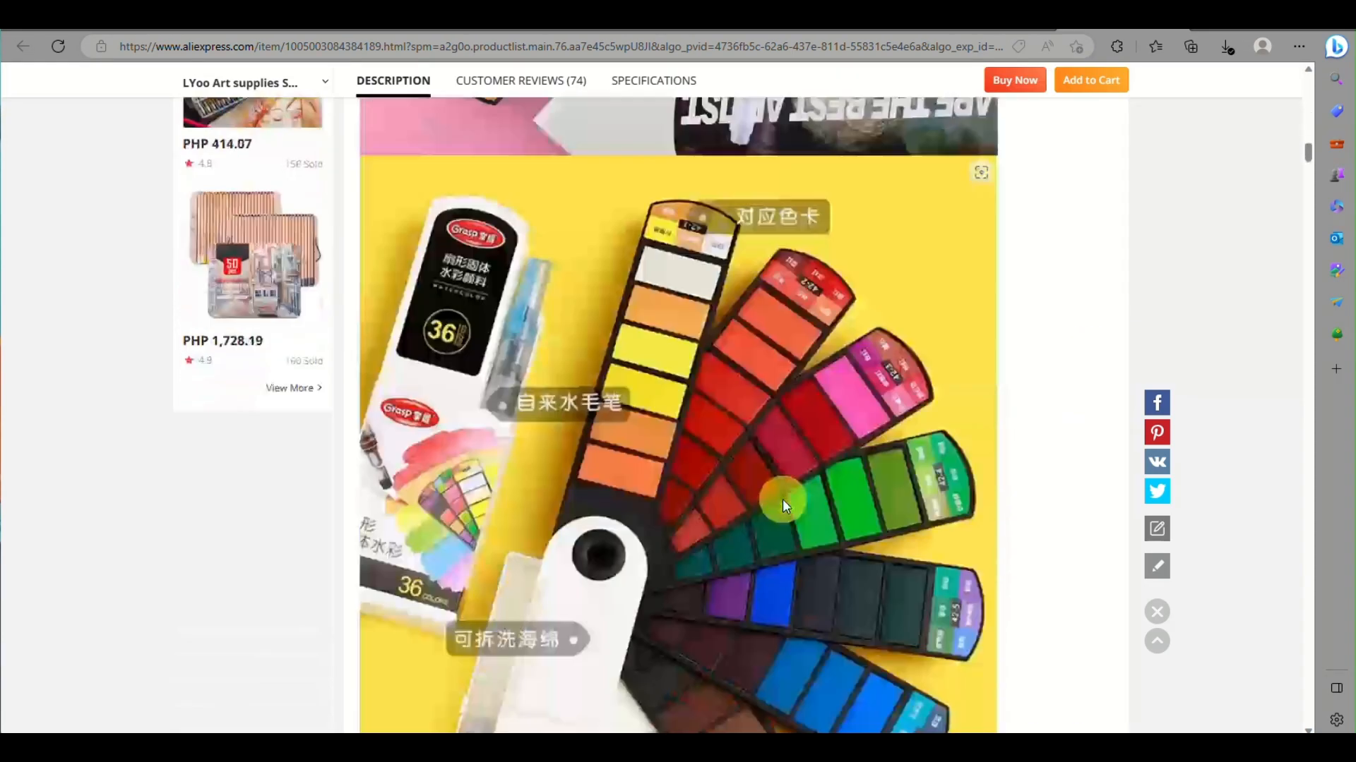
pyautogui.scroll(-20, 783, 502)
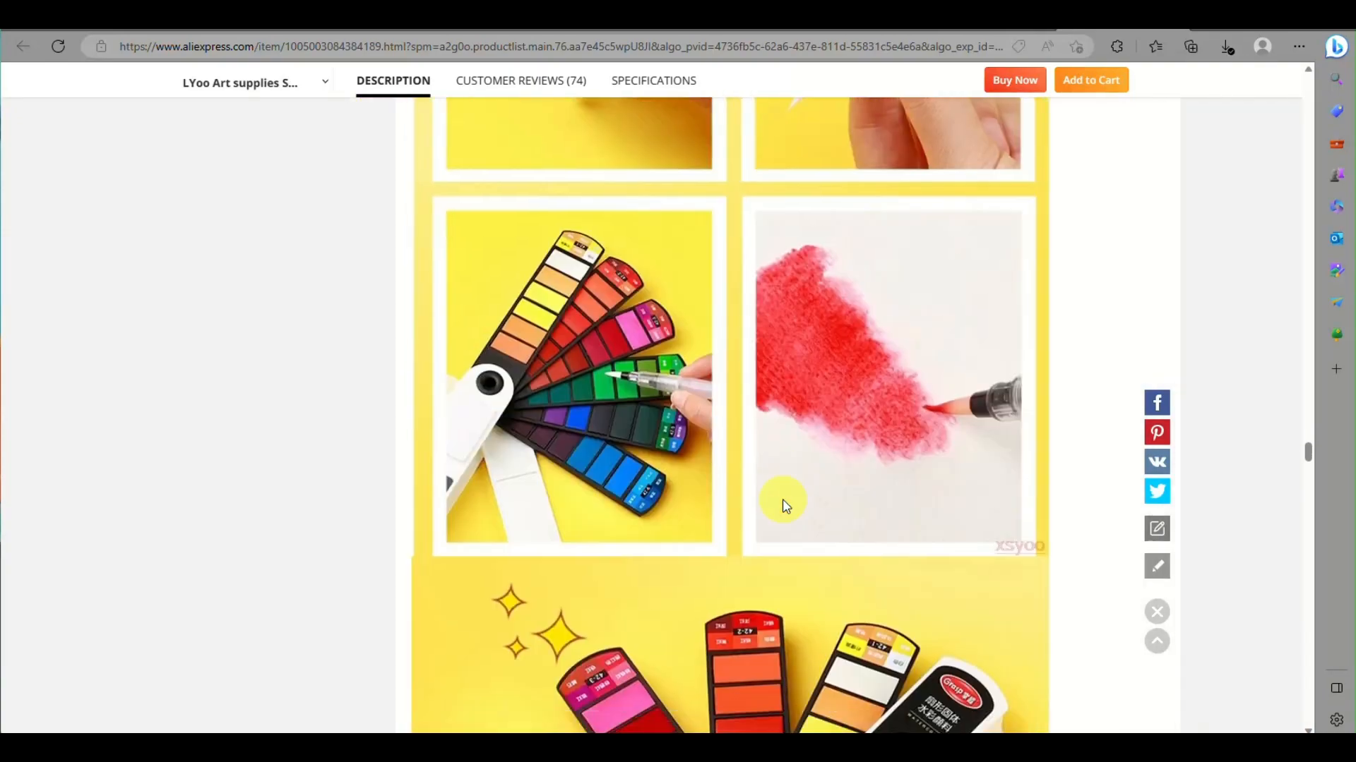
pyautogui.scroll(-10, 785, 506)
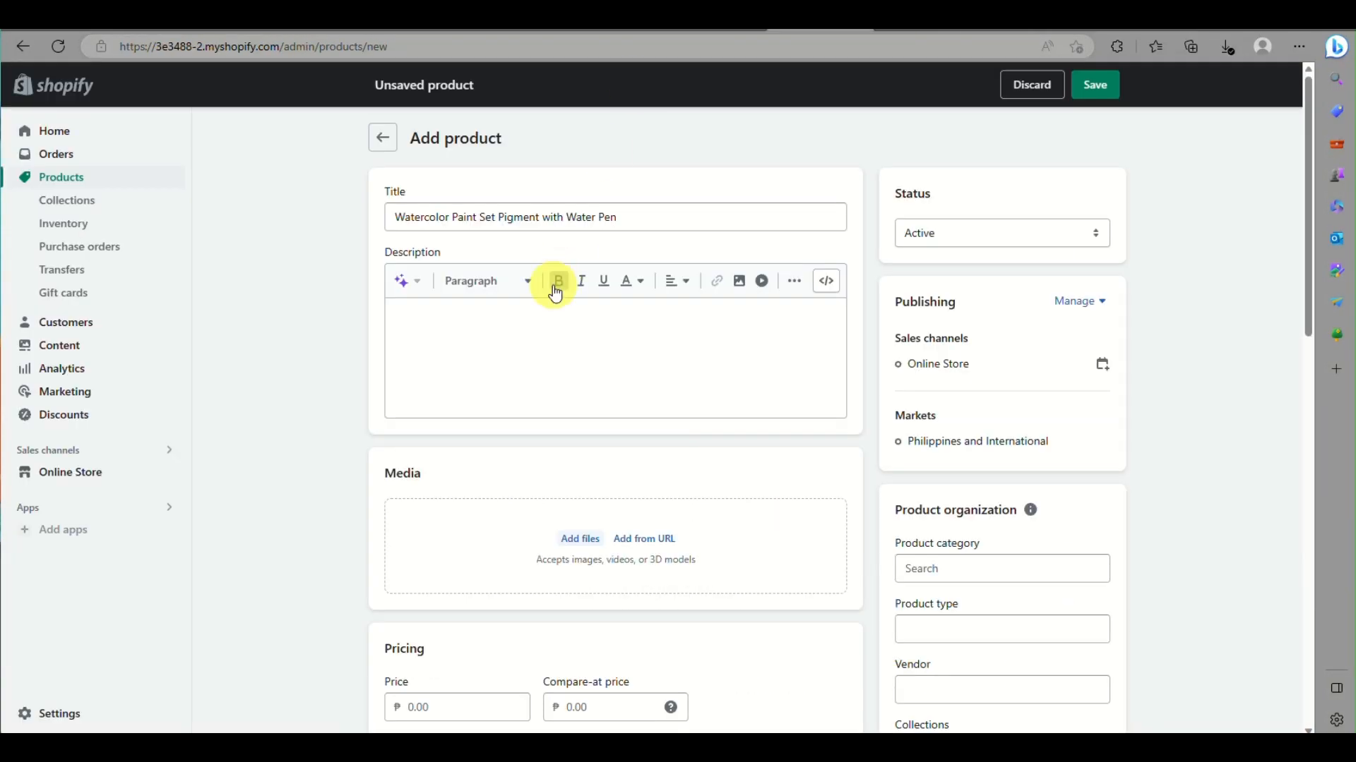
# Paste the prepared Portable Watercolor Paint Set text into the new Shopify product's description
pyautogui.click(539, 333)
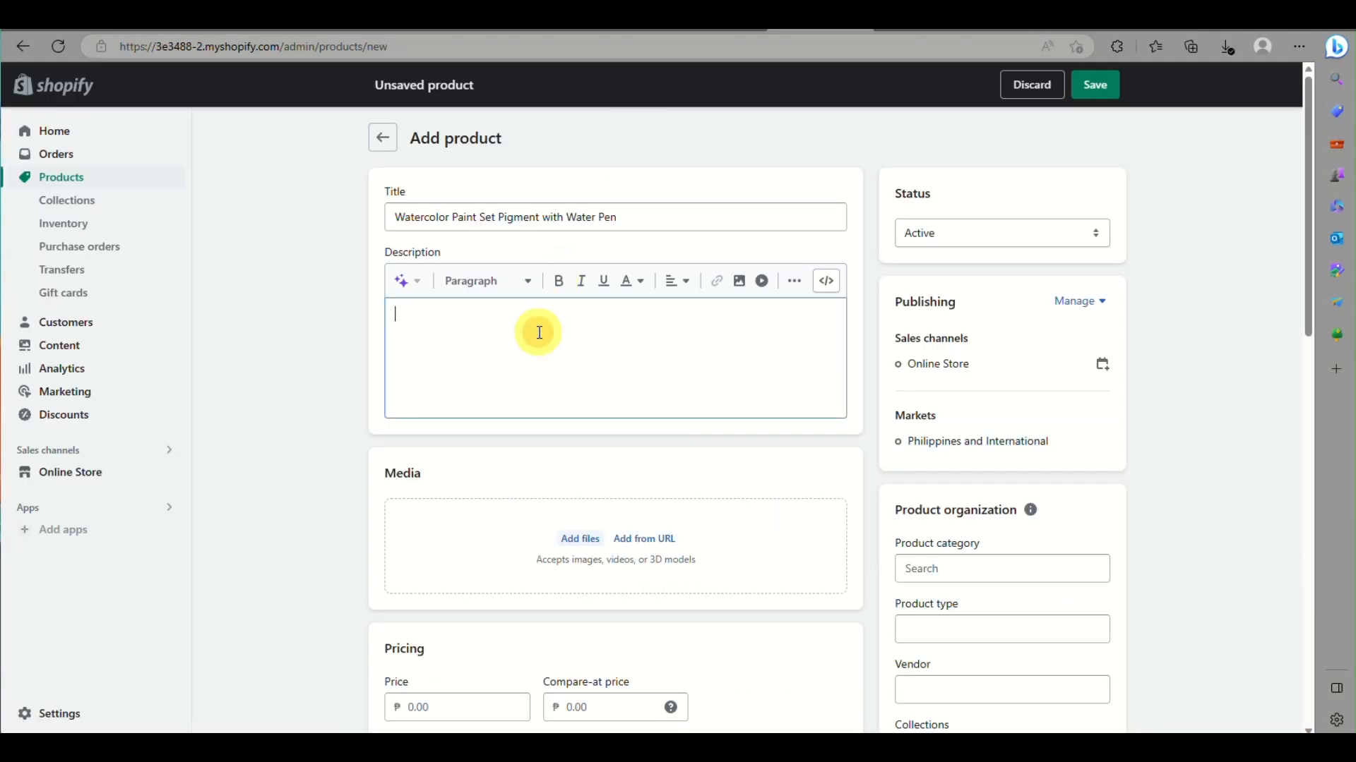
pyautogui.hotkey('ctrl', 'v')
pyautogui.scroll(-5, 537, 388)
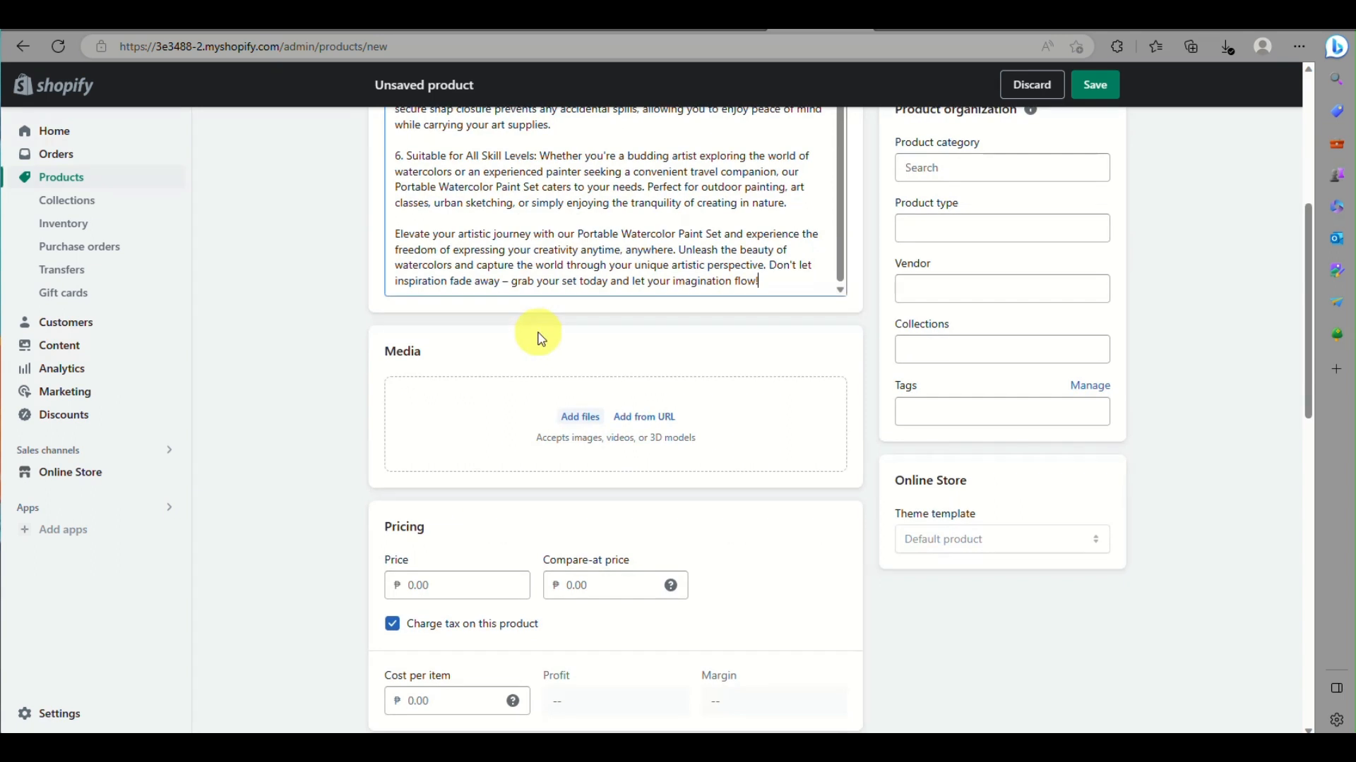
# Upload the three "Portable18-24-36-42-Colors-Solid-Watercolor" images from the Desktop to the product's media, ordering the files by date modified to find them
pyautogui.click(535, 435)
pyautogui.click(70, 246)
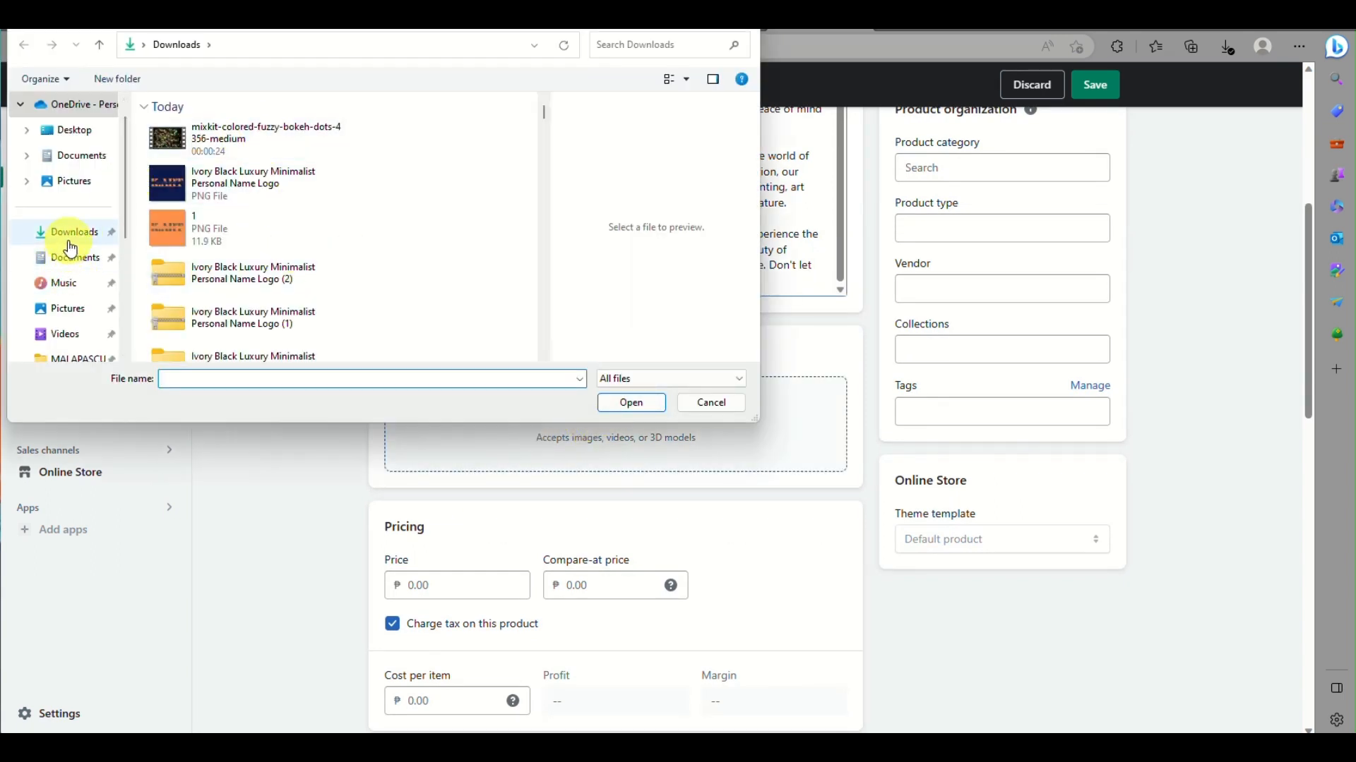
pyautogui.click(76, 130)
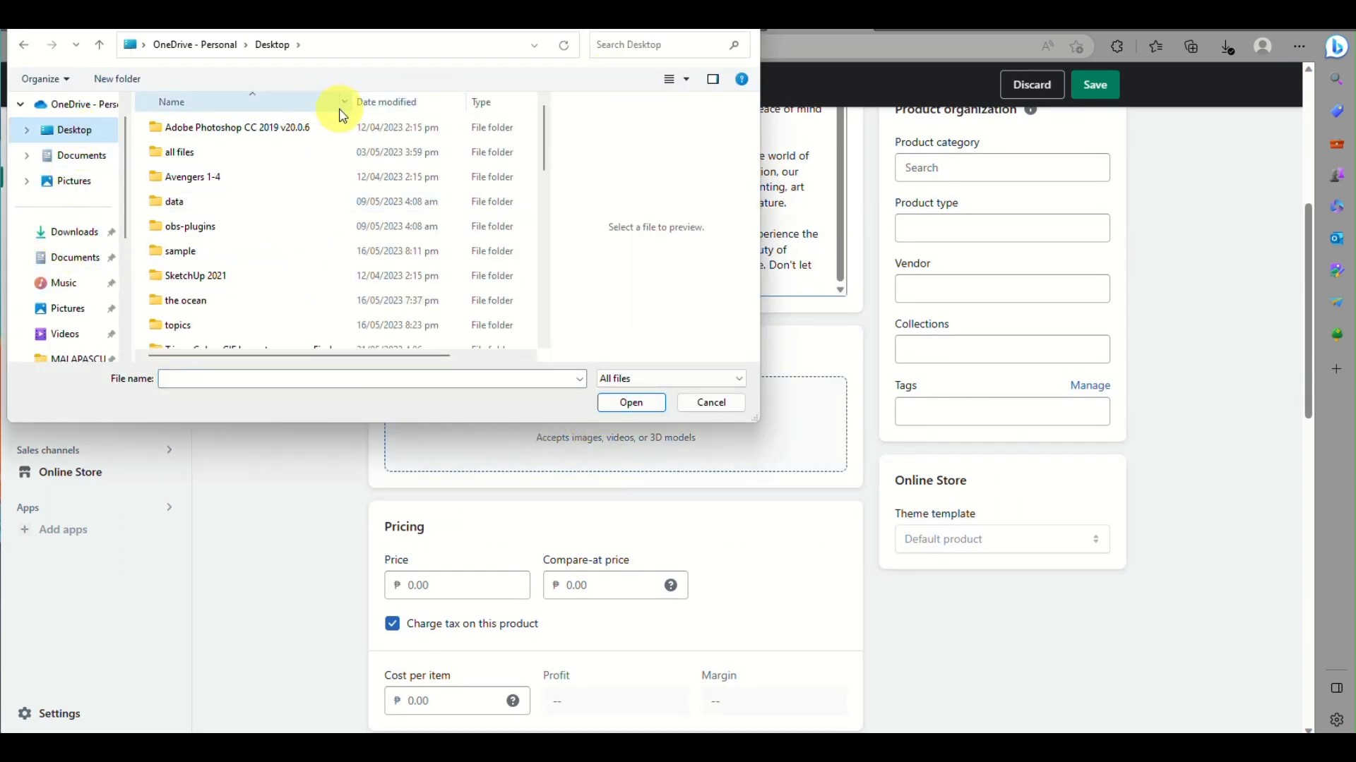
pyautogui.click(296, 106)
pyautogui.click(297, 106)
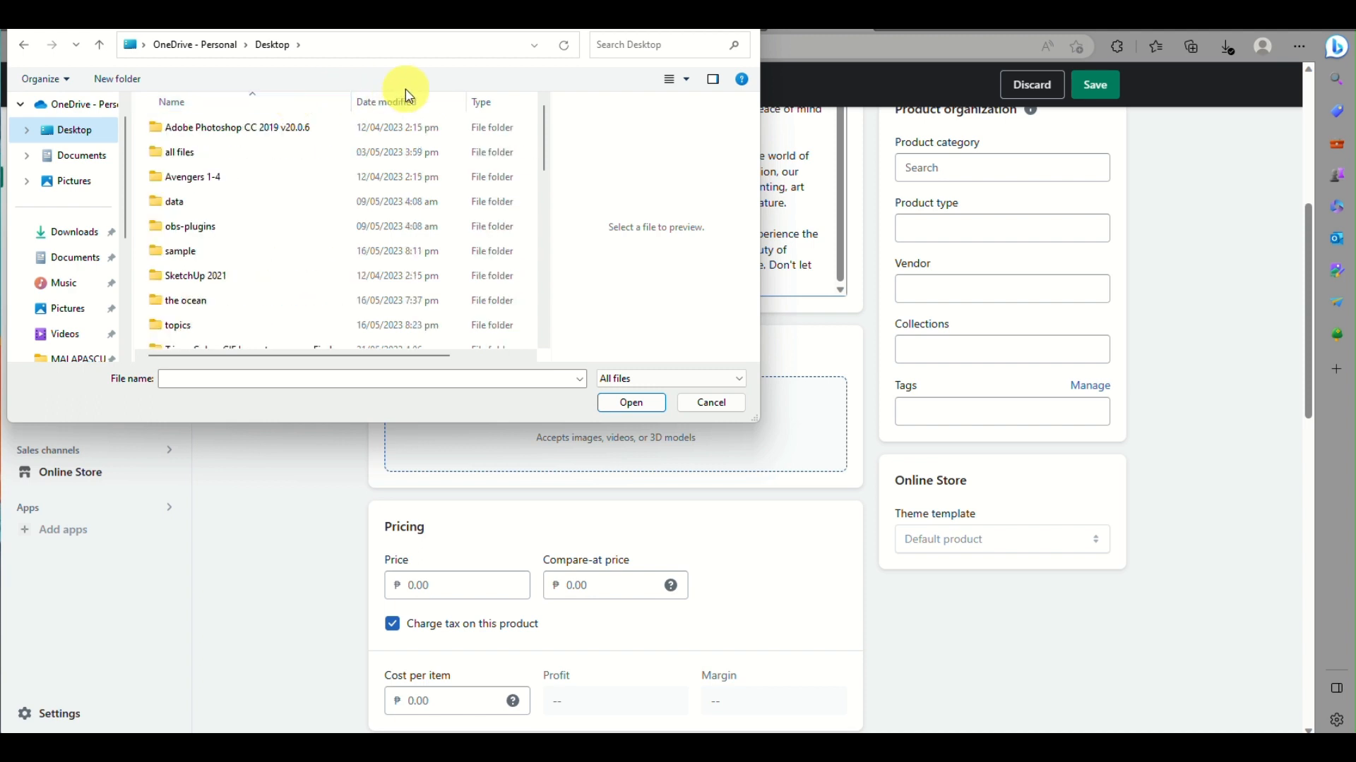
pyautogui.click(407, 97)
pyautogui.click(227, 133)
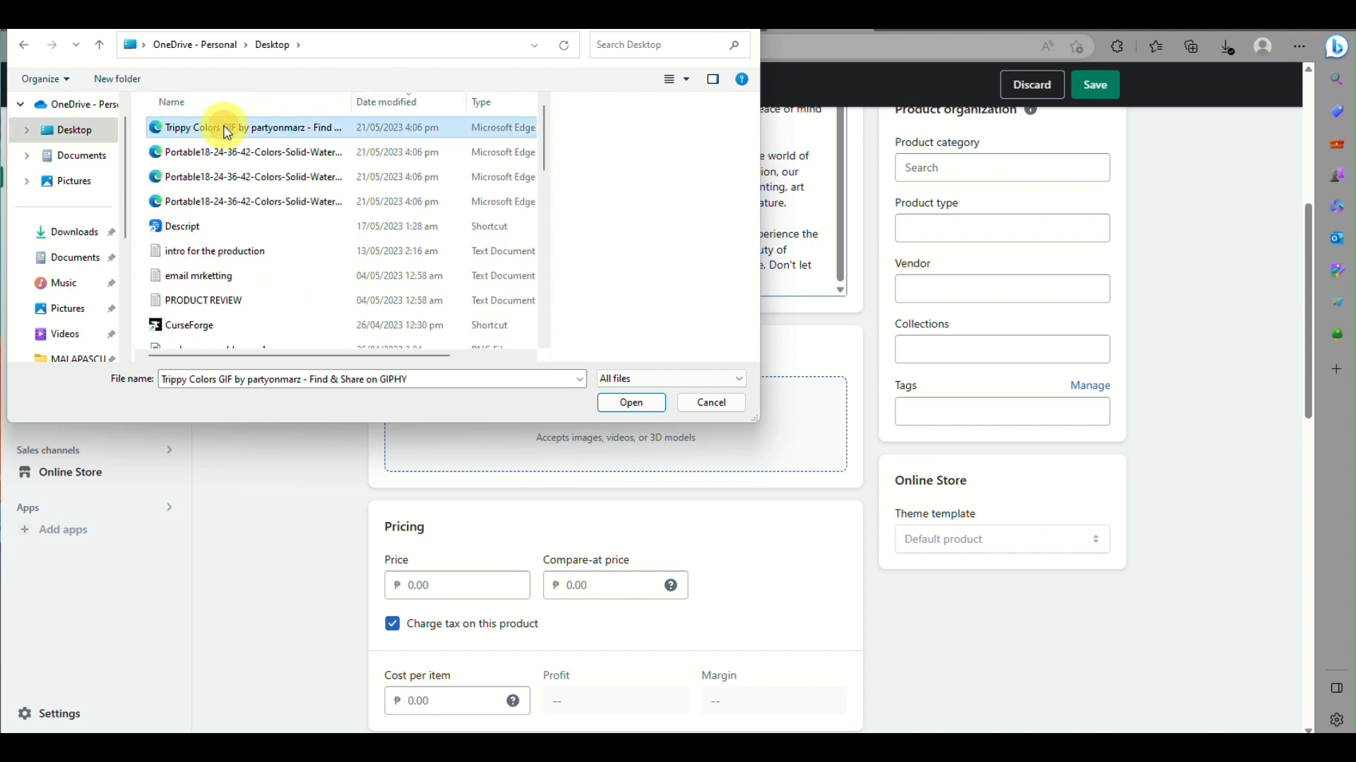
pyautogui.click(219, 155)
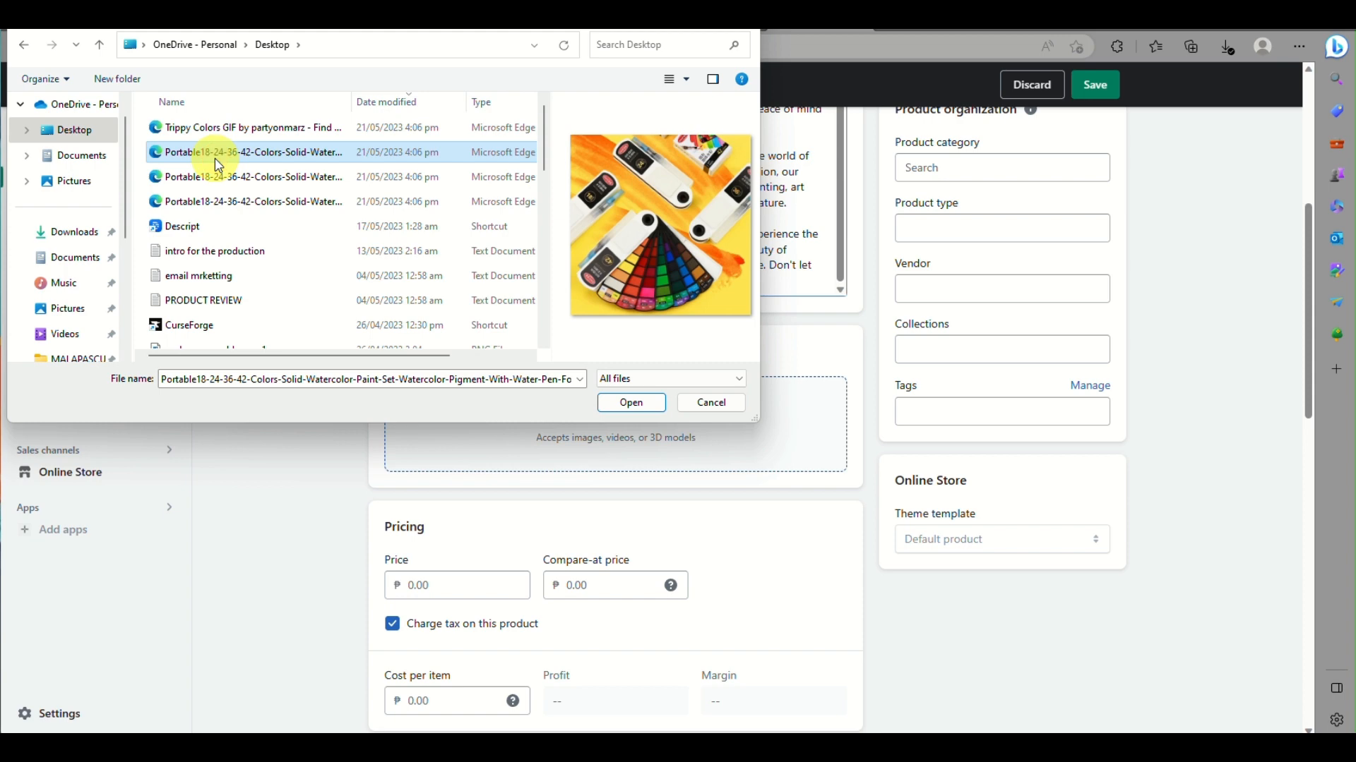
pyautogui.click(219, 163)
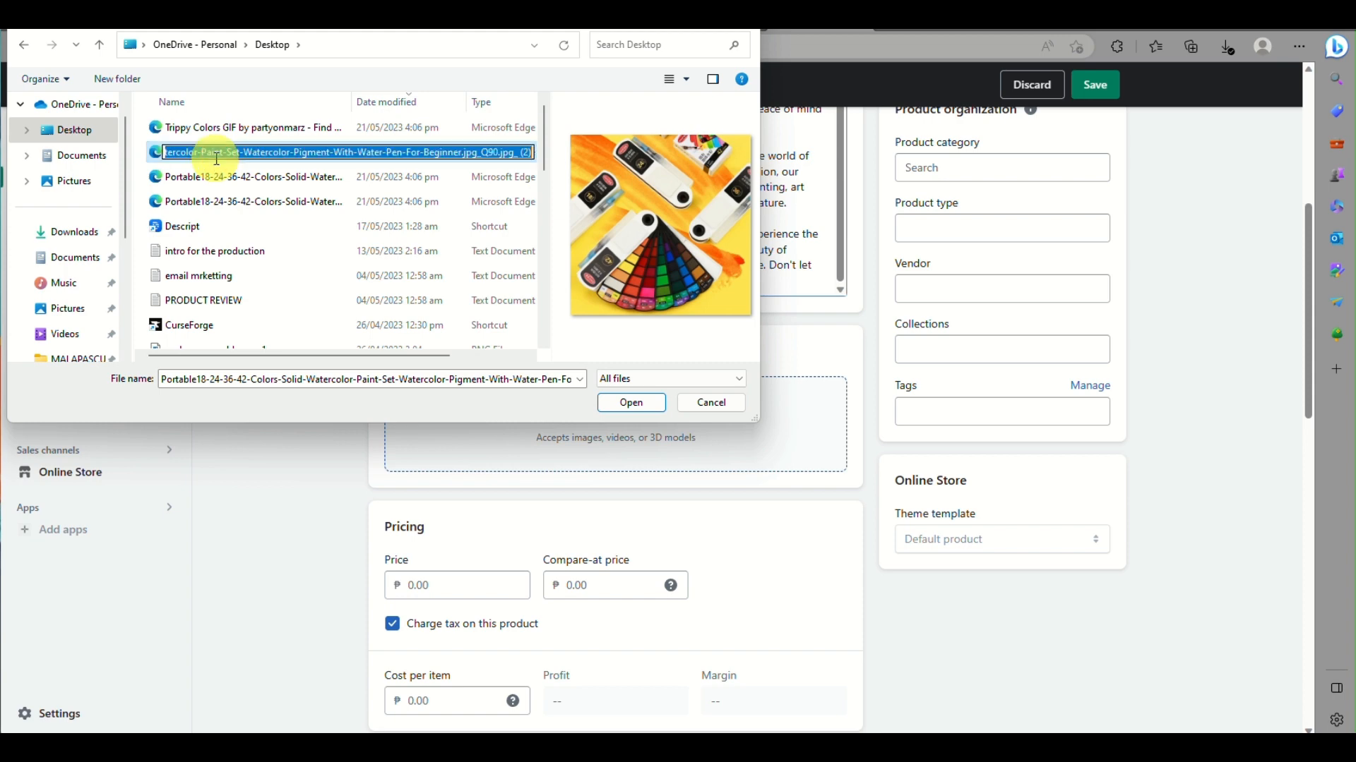
pyautogui.keyDown('shift'); pyautogui.click(220, 197); pyautogui.keyUp('shift')
pyautogui.click(641, 404)
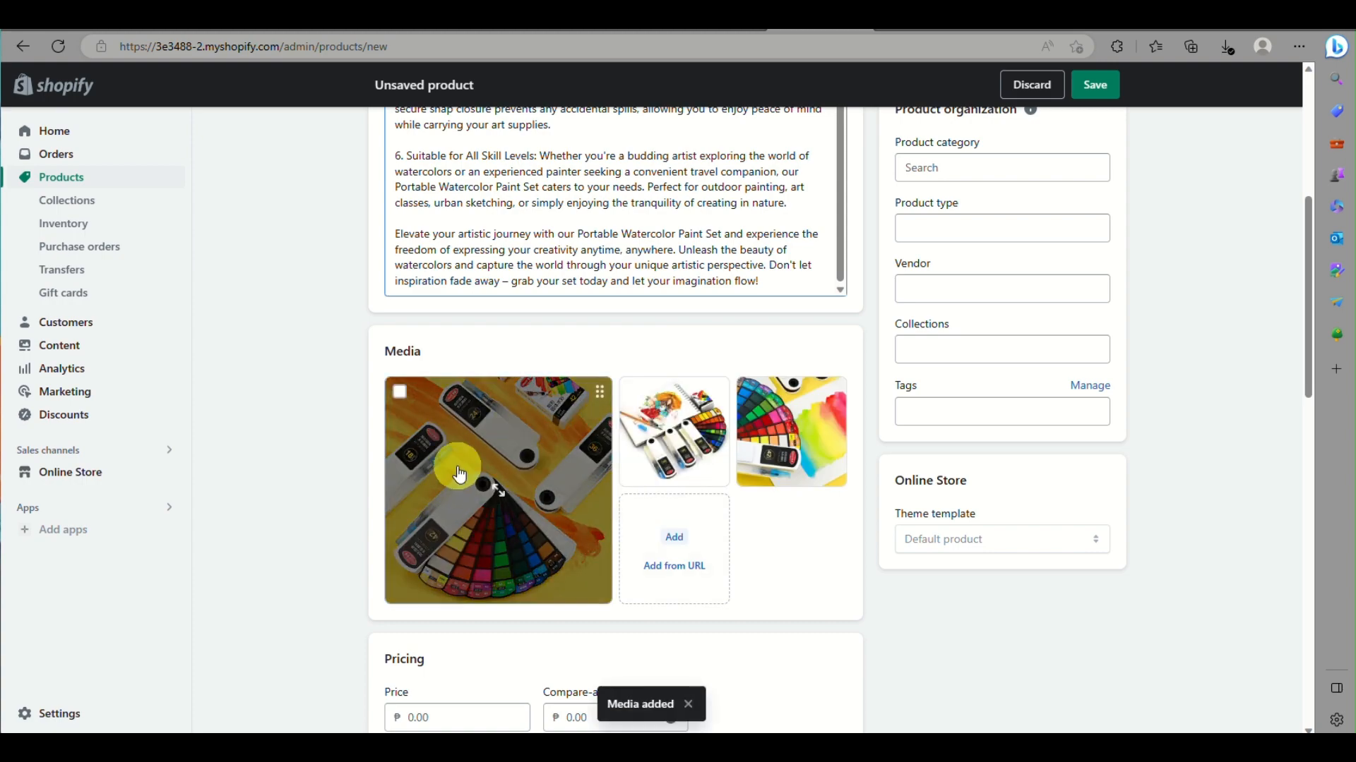
# Look up the watercolor set's selling price on its AliExpress listing and return to the new product's pricing in Shopify
pyautogui.scroll(-5, 455, 477)
pyautogui.click(493, 365)
pyautogui.scroll(2, 493, 362)
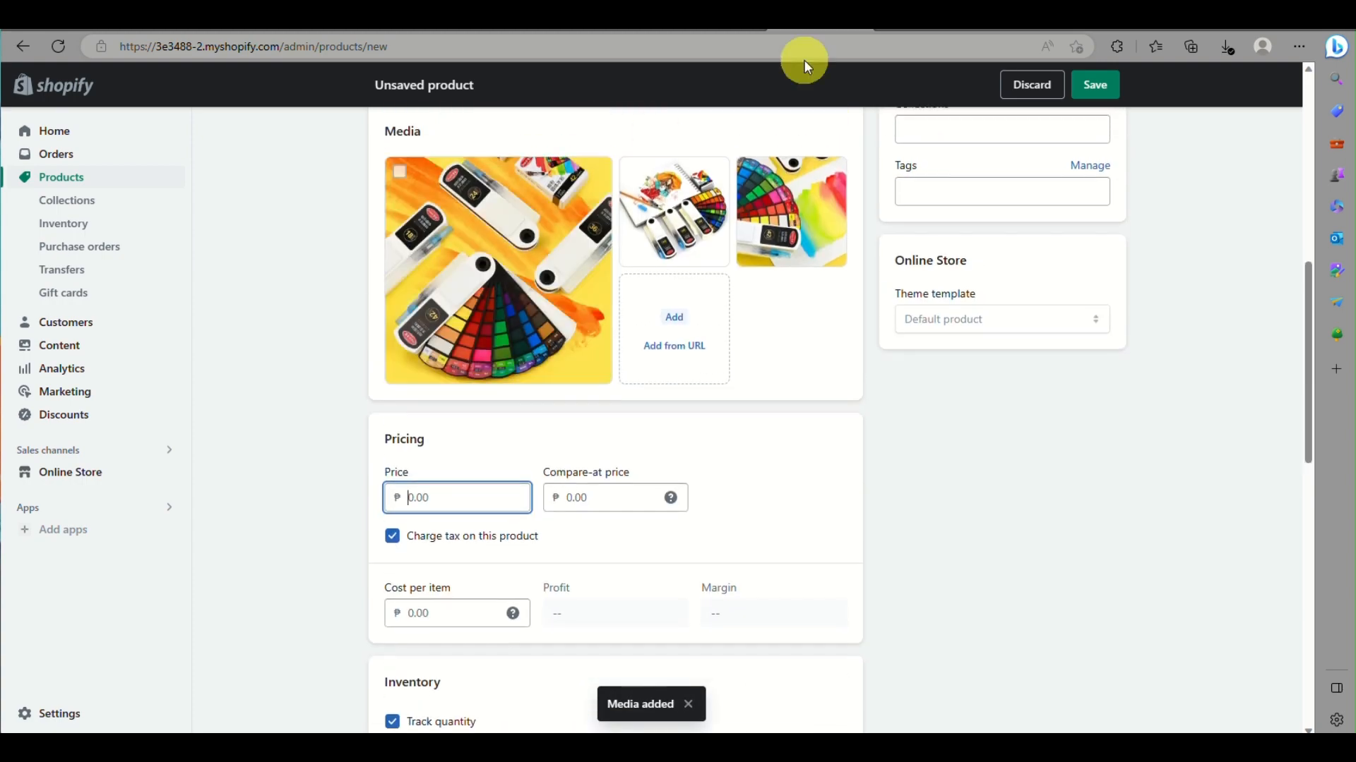
pyautogui.click(1146, 31)
pyautogui.scroll(20, 693, 405)
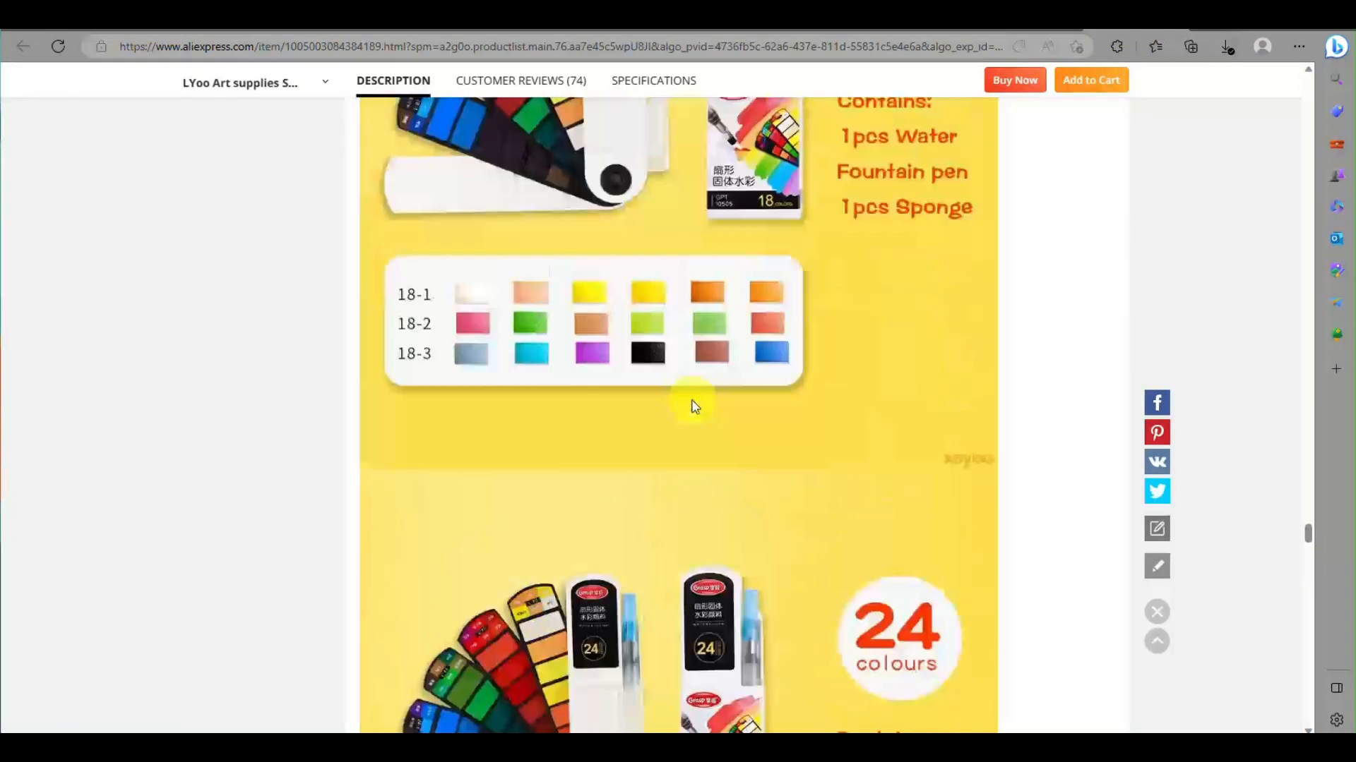
pyautogui.moveTo(1306, 516); pyautogui.dragTo(1327, 29)
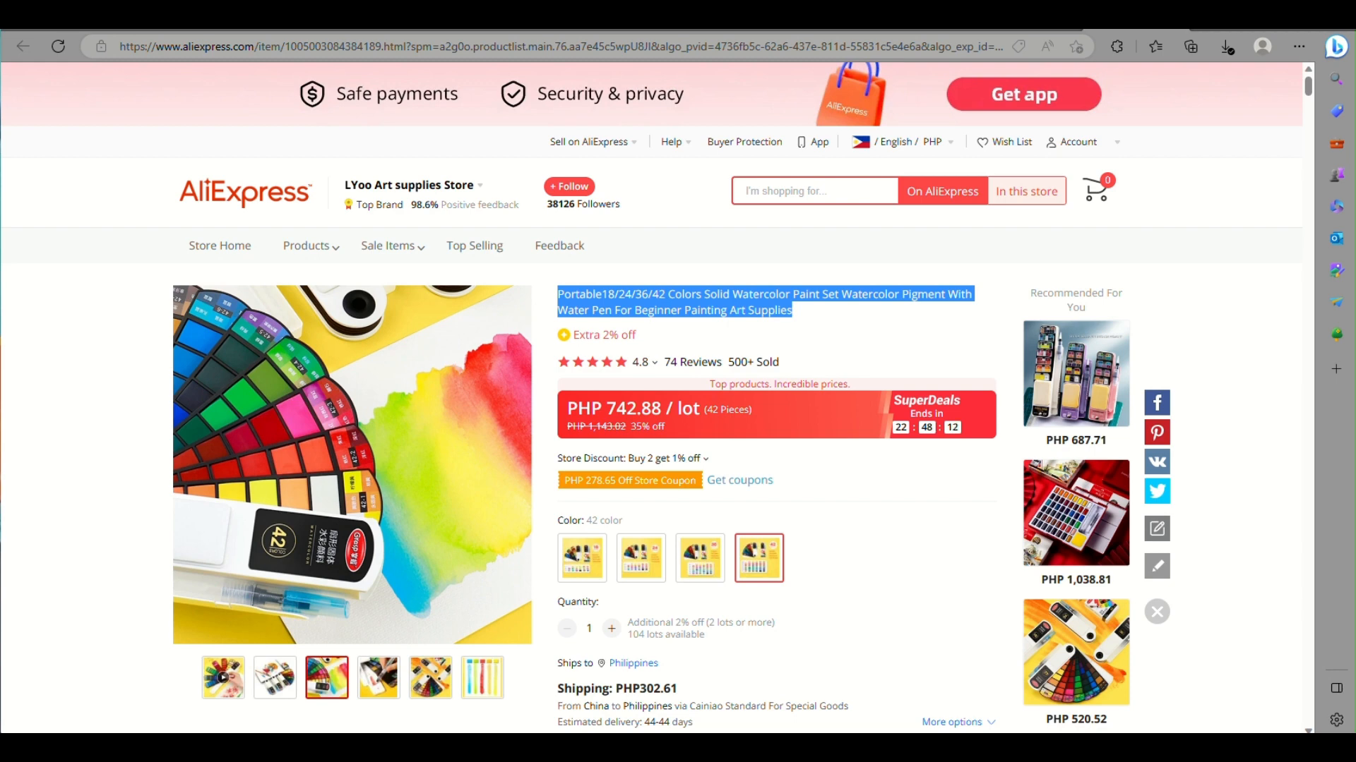
pyautogui.click(859, 29)
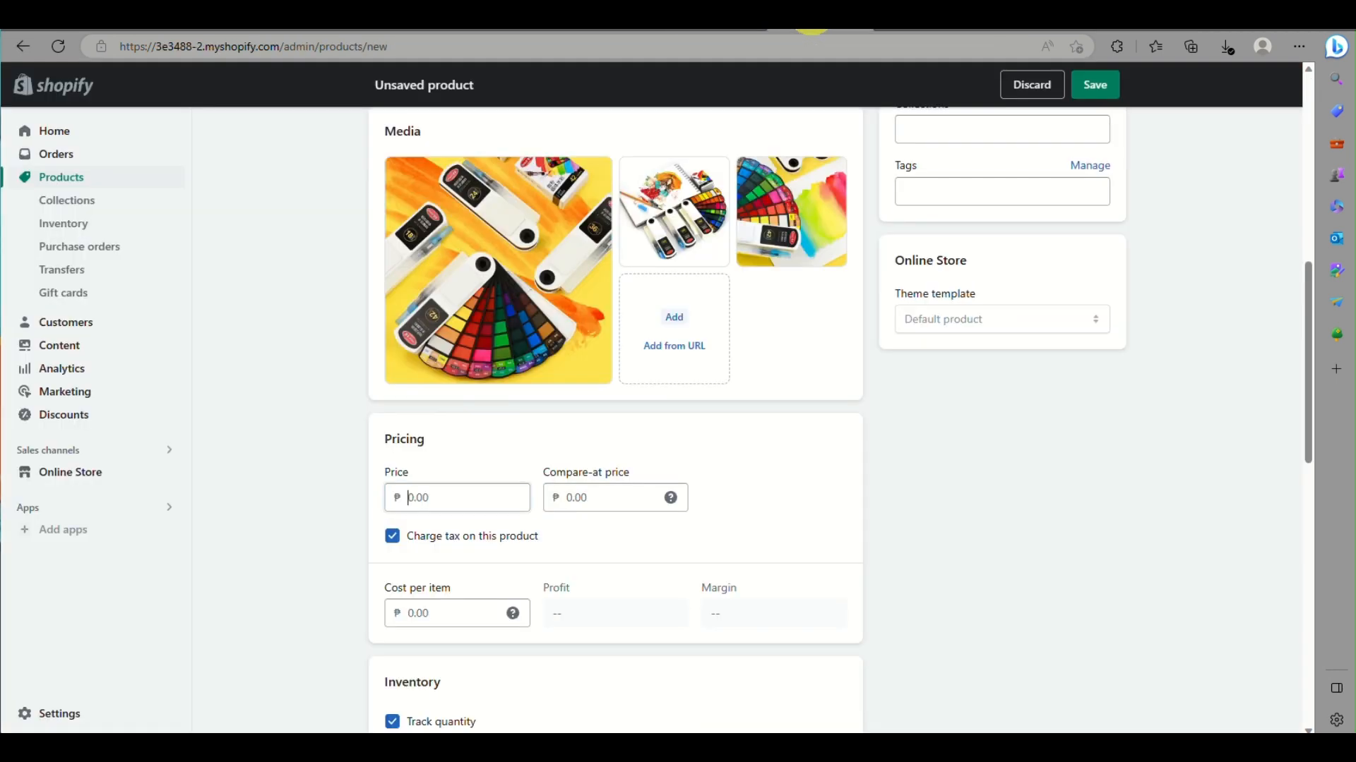
# Set the watercolor set's price to 899.99 and its compare-at price to 1099.99
pyautogui.click(455, 503)
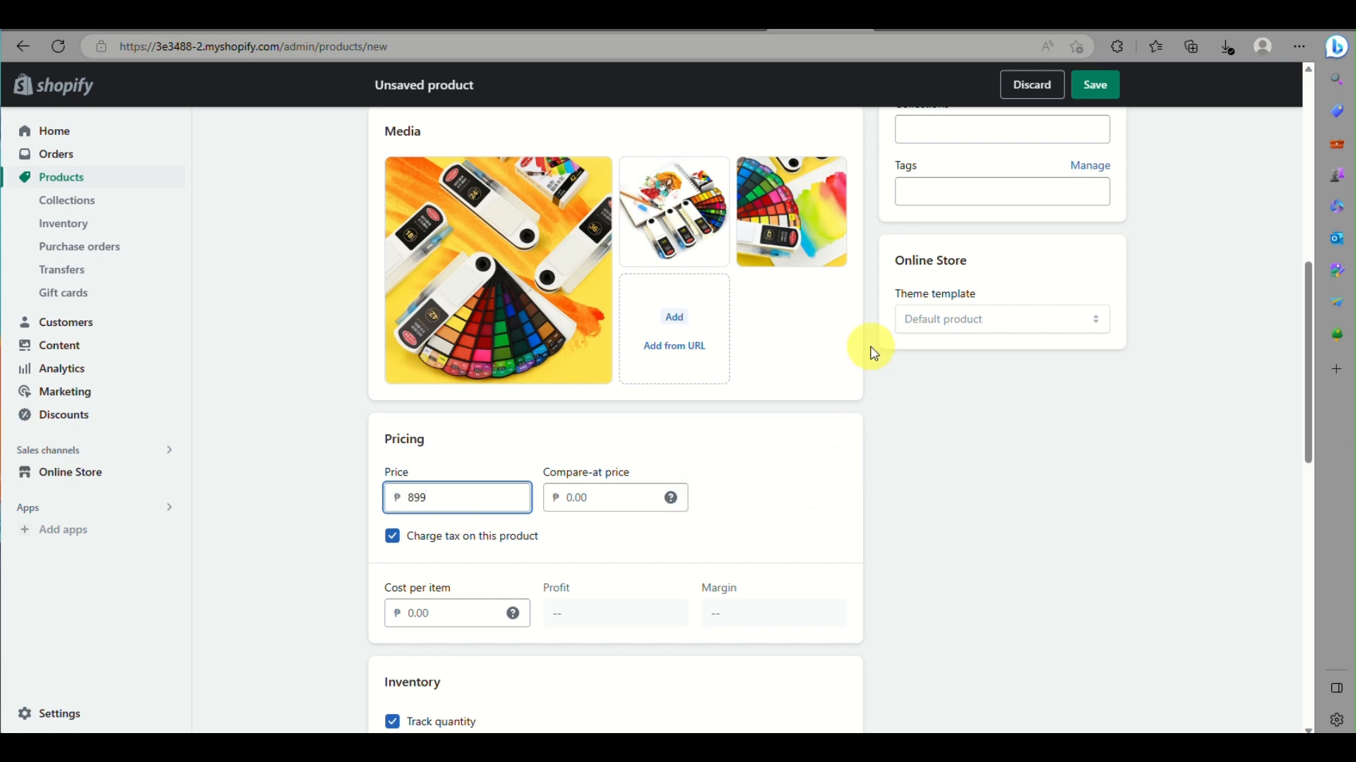
pyautogui.click(584, 495)
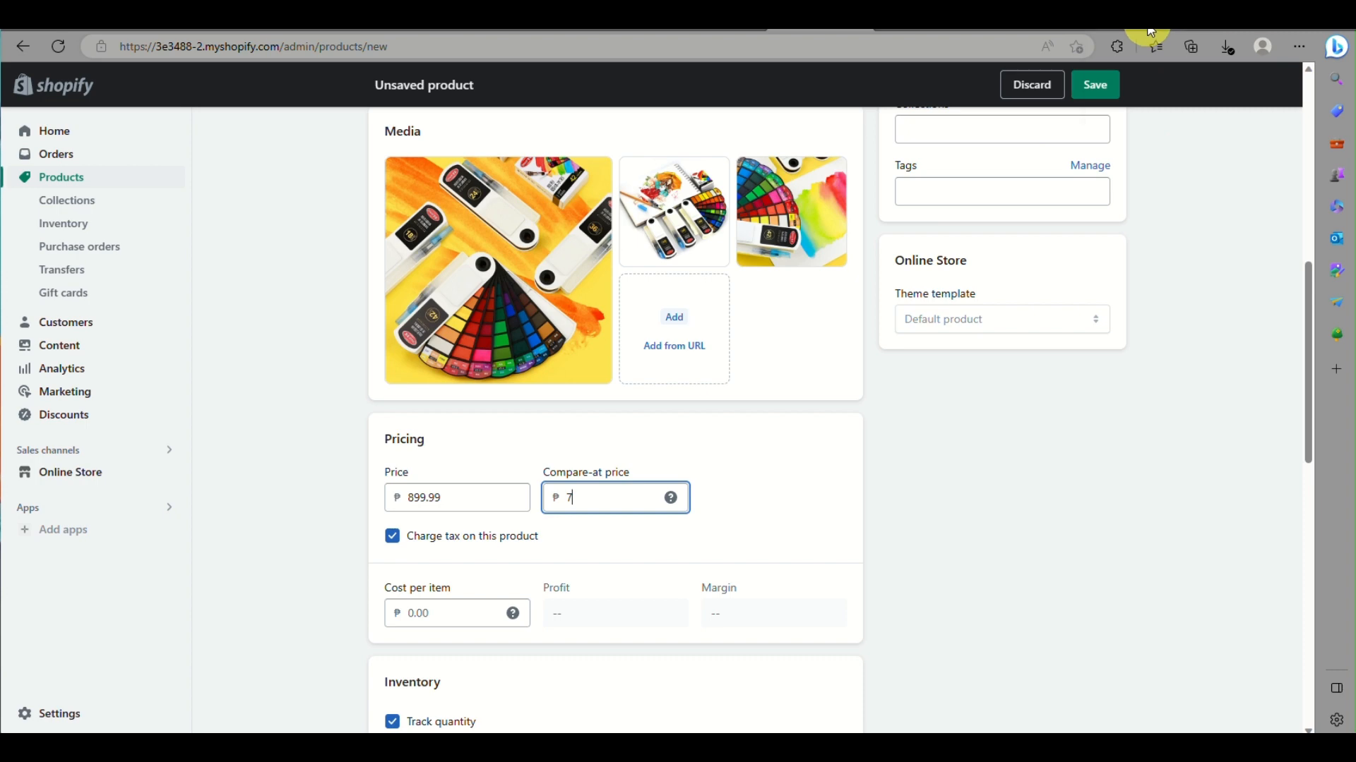
pyautogui.moveTo(1151, 32)
pyautogui.scroll(-3, 553, 547)
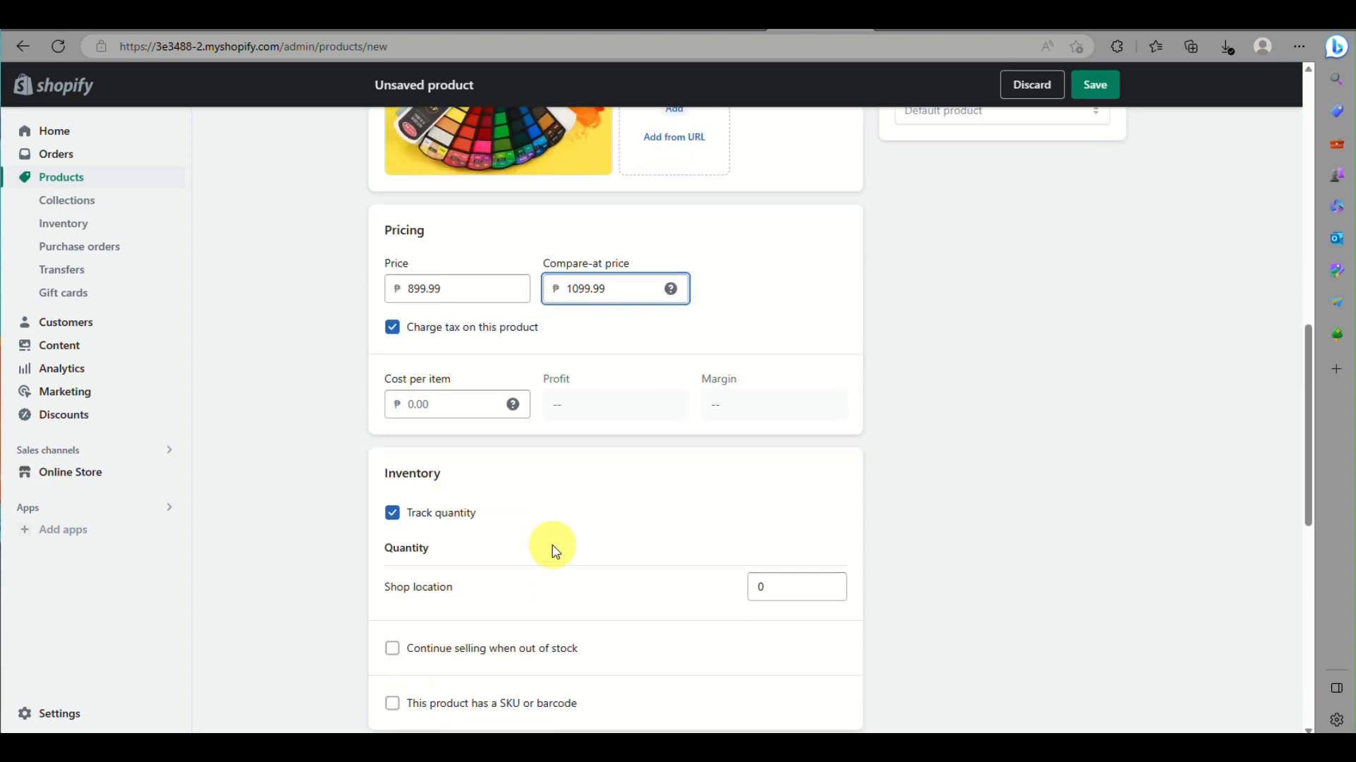
# Check the AliExpress listing's current price and set the Shopify product's cost per item to 750
pyautogui.moveTo(509, 405)
pyautogui.click(1029, 20)
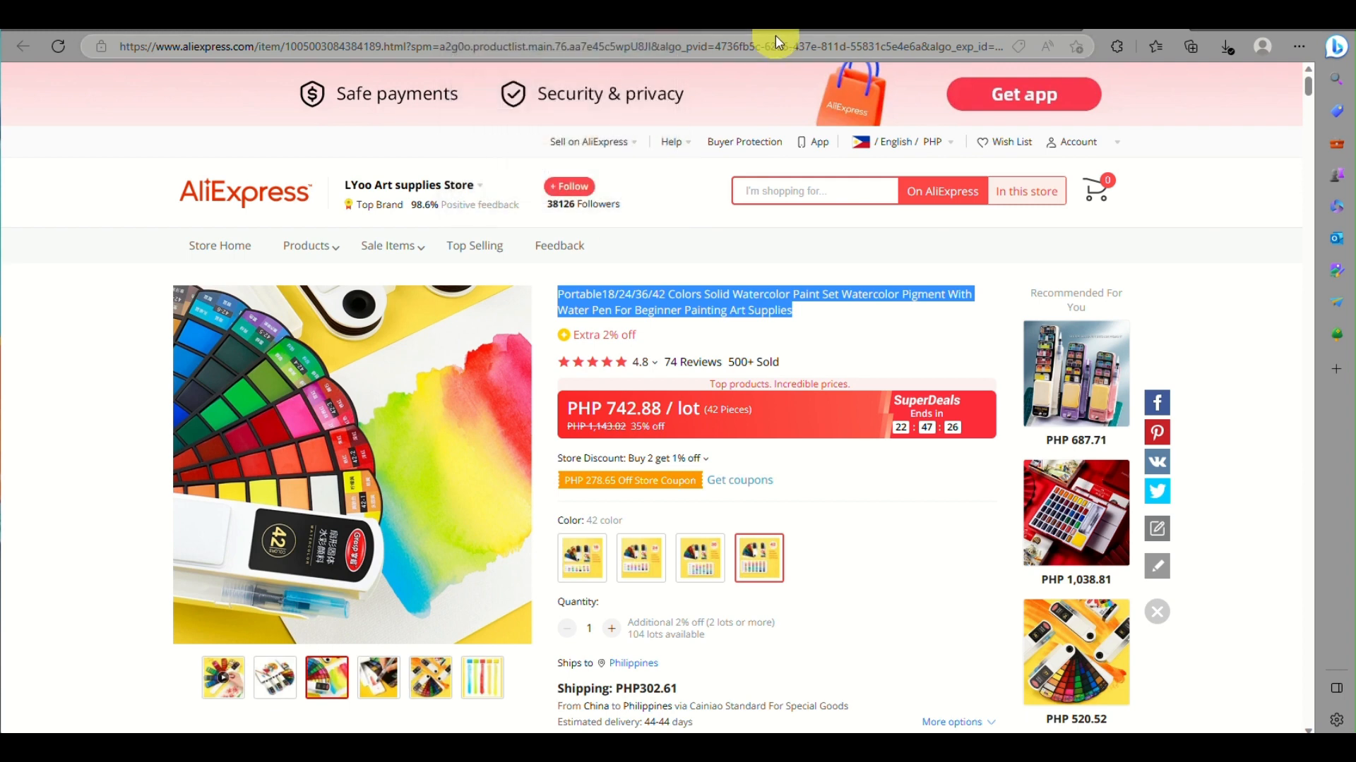
pyautogui.click(794, 30)
pyautogui.click(418, 407)
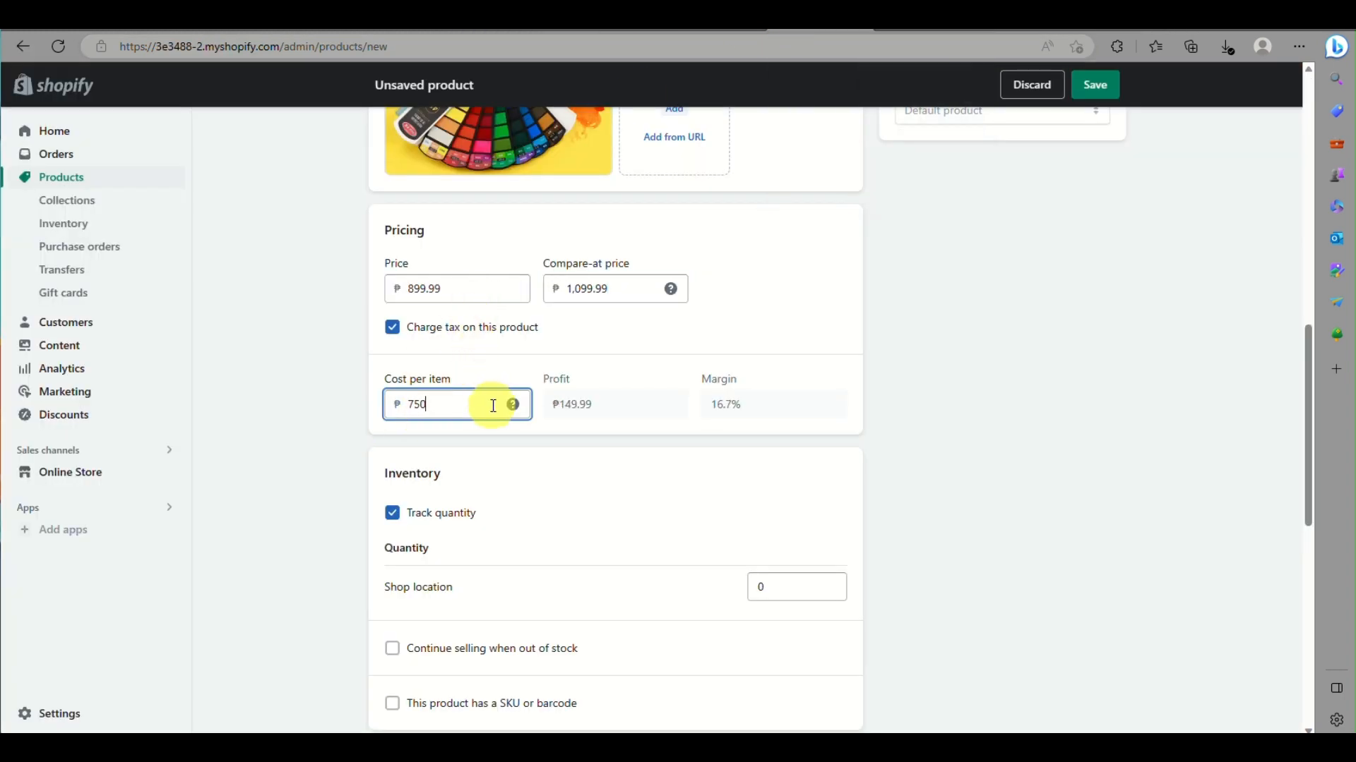
# Look over the AliExpress listing's shipping details and set the physical product's shipping weight to .2 kg
pyautogui.scroll(-2, 560, 522)
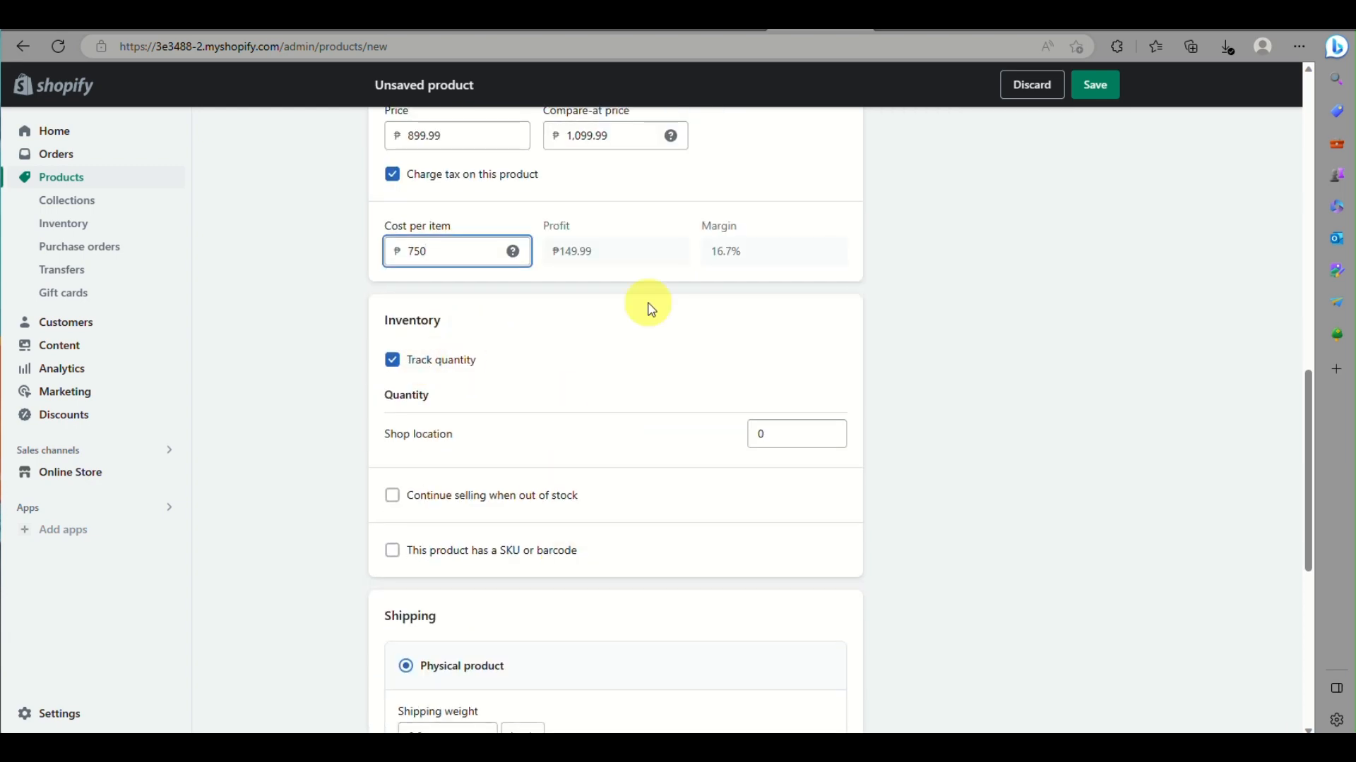
pyautogui.scroll(-1, 671, 433)
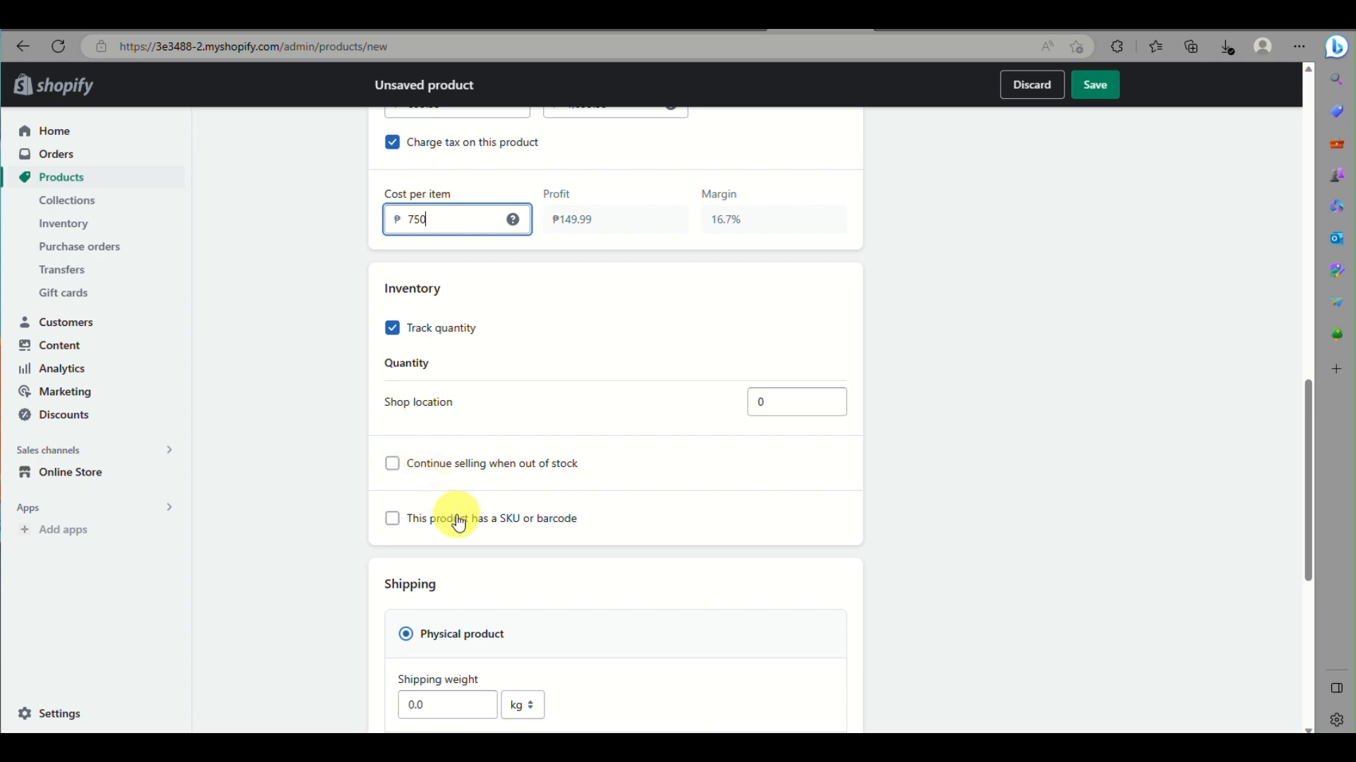
pyautogui.scroll(-4, 469, 547)
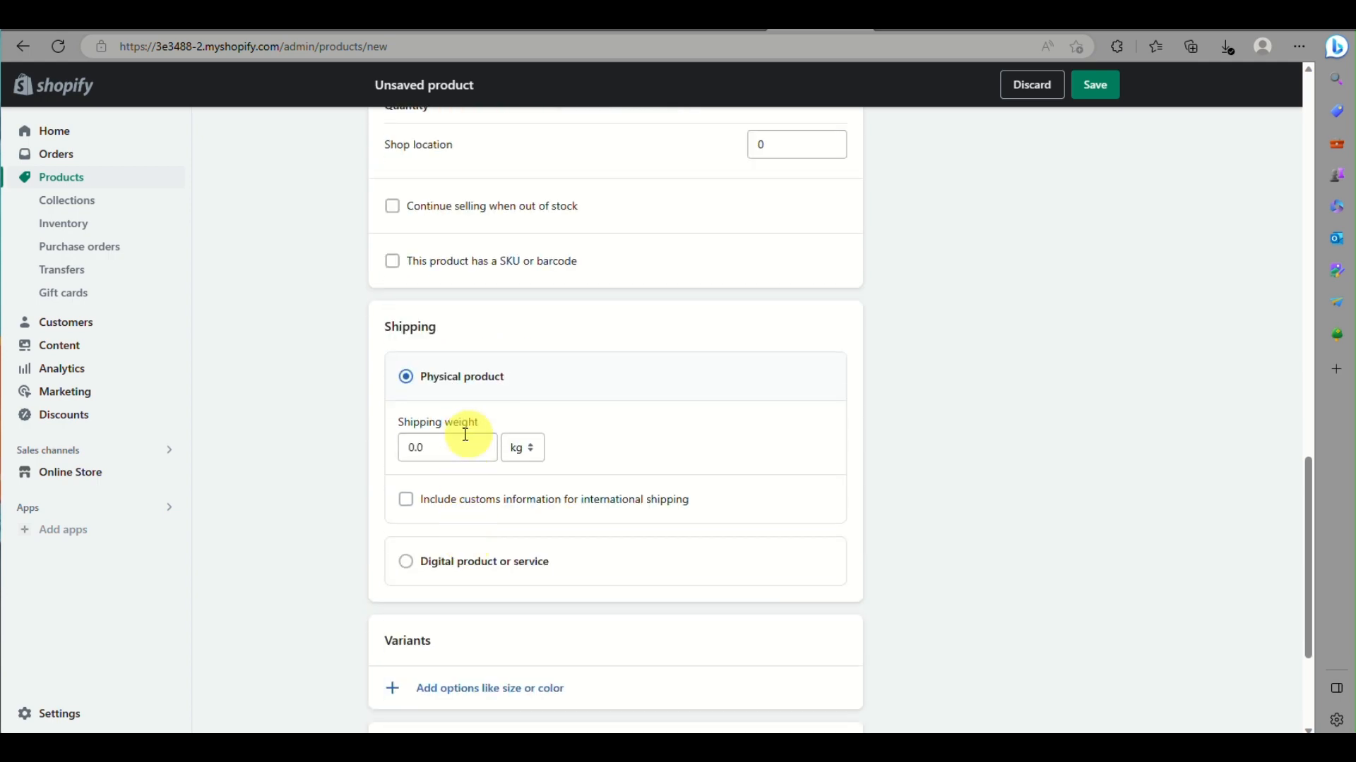
pyautogui.click(1140, 18)
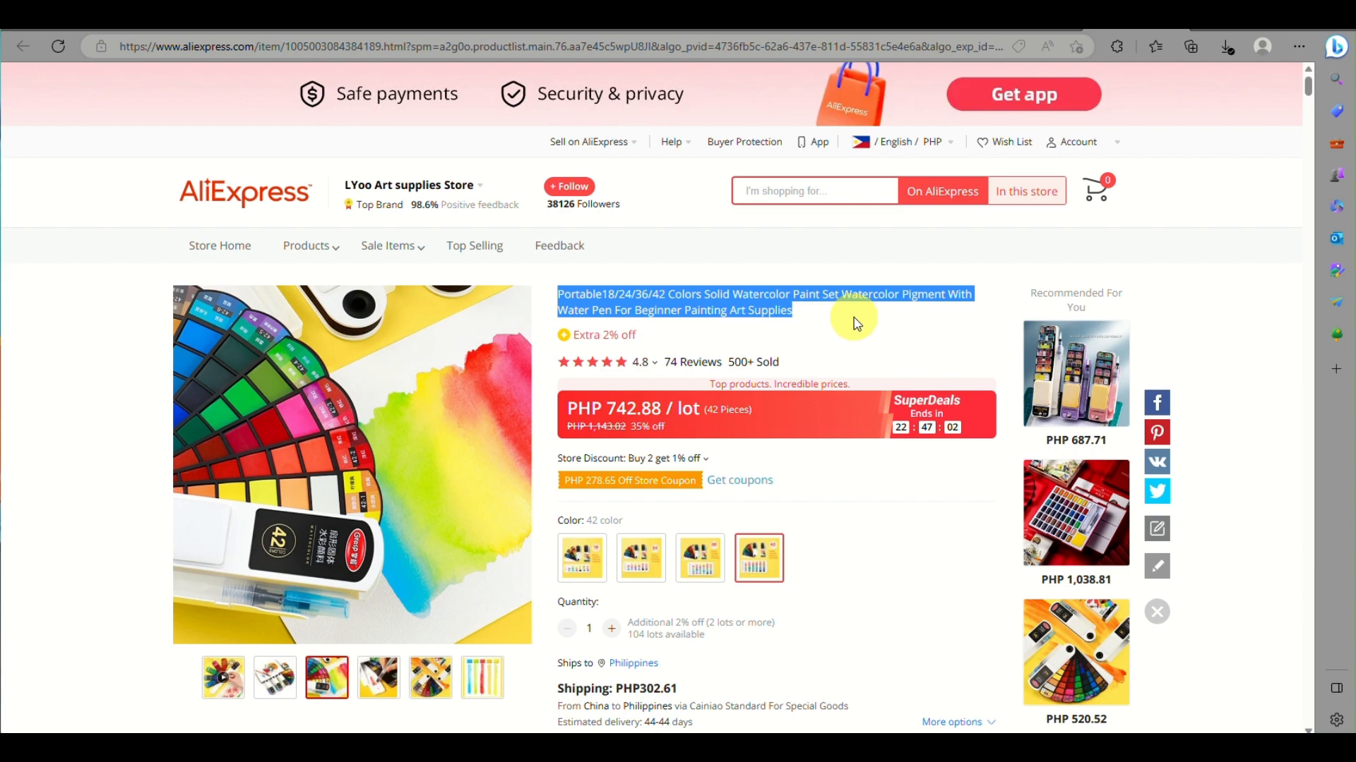
pyautogui.scroll(-3, 795, 508)
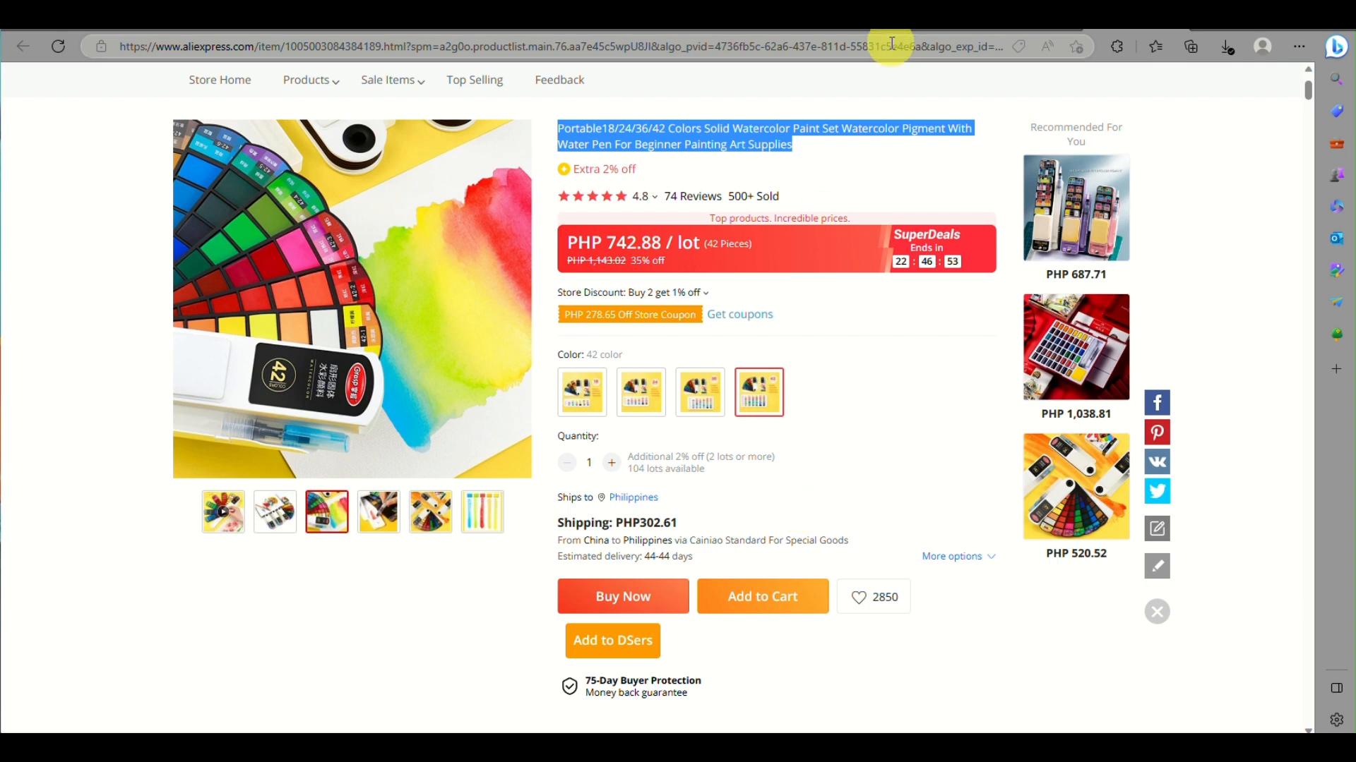
pyautogui.click(815, 22)
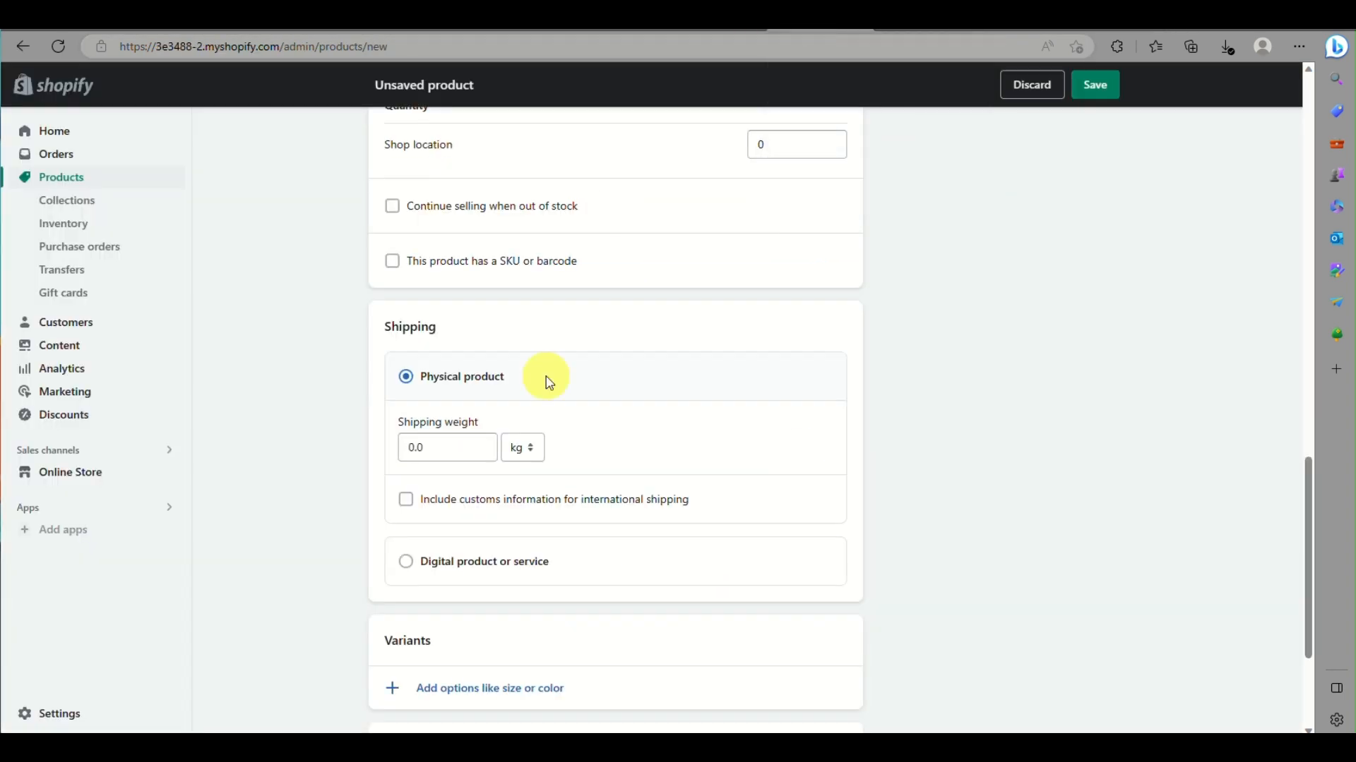
pyautogui.click(535, 455)
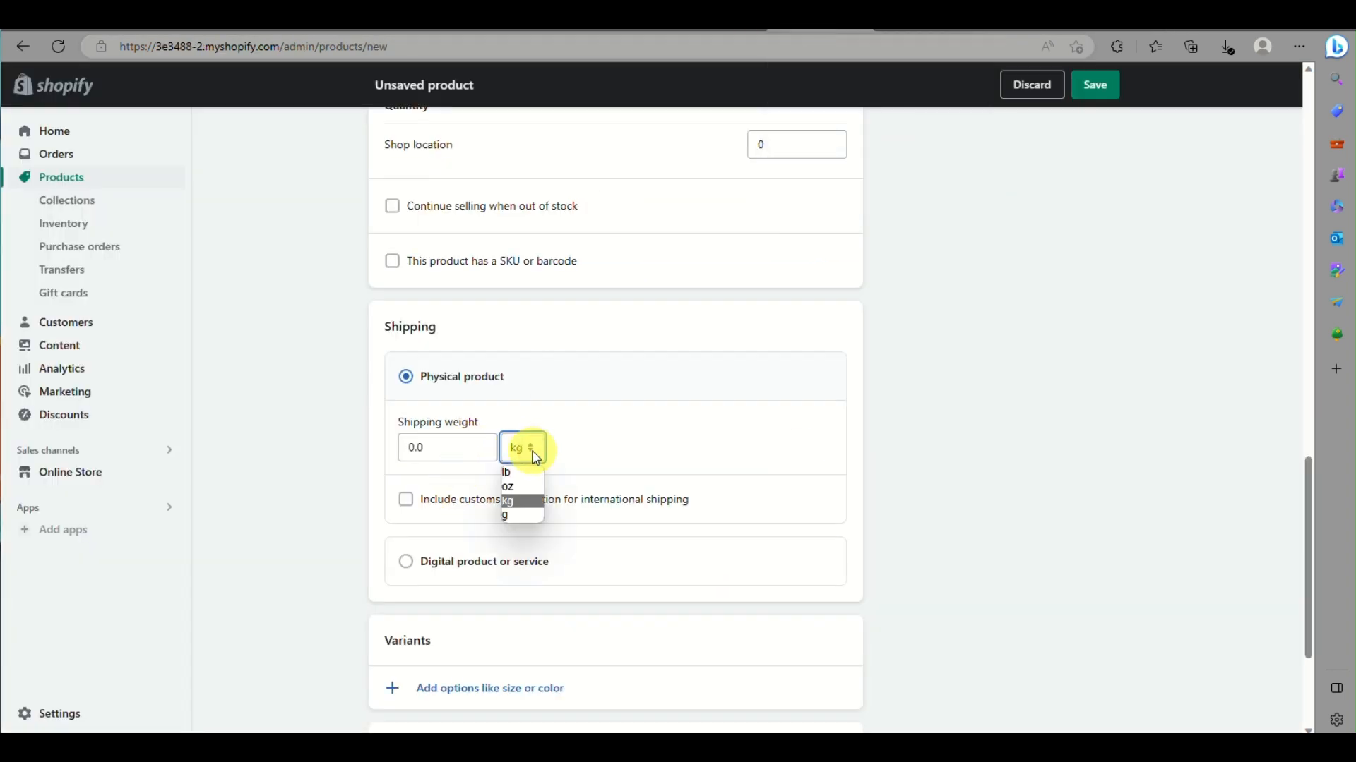
pyautogui.click(532, 502)
pyautogui.click(458, 447)
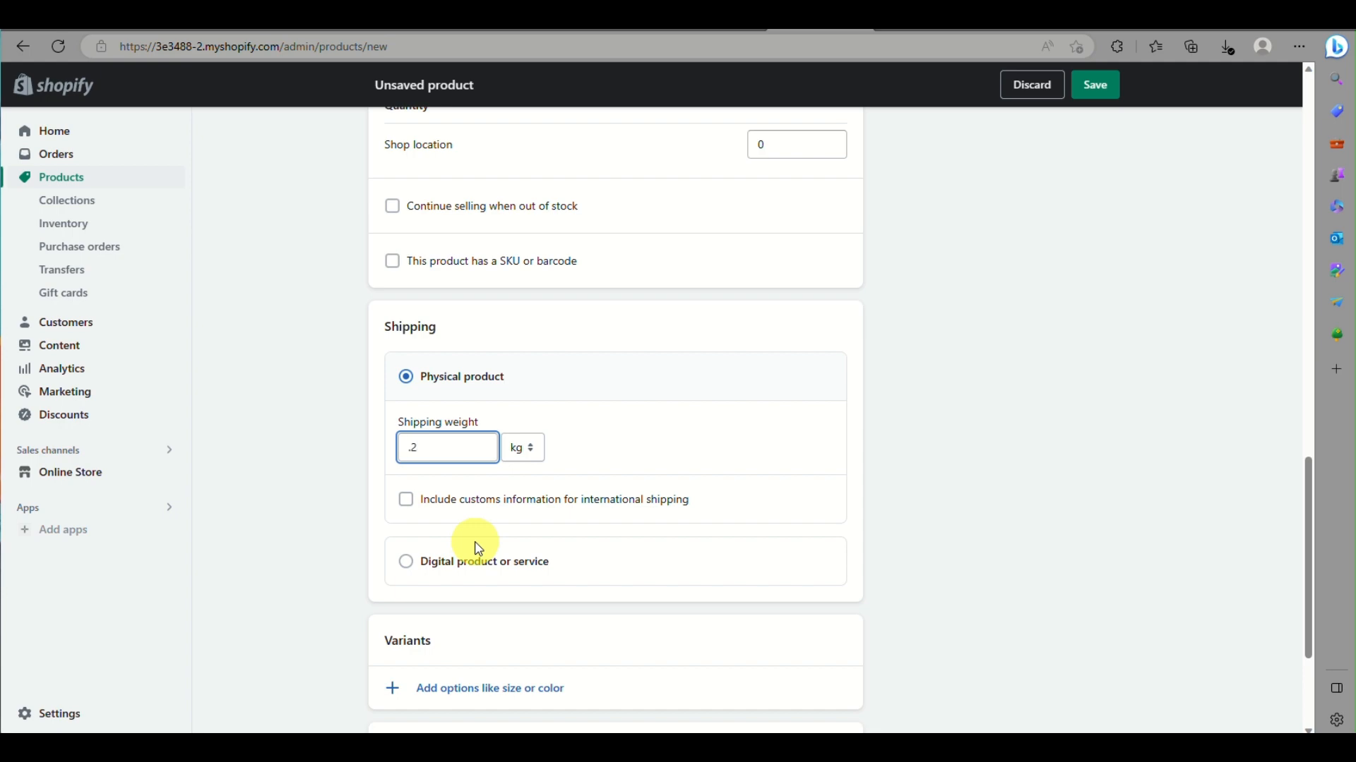
# Save the new watercolor product and return to the product list
pyautogui.scroll(-3, 476, 549)
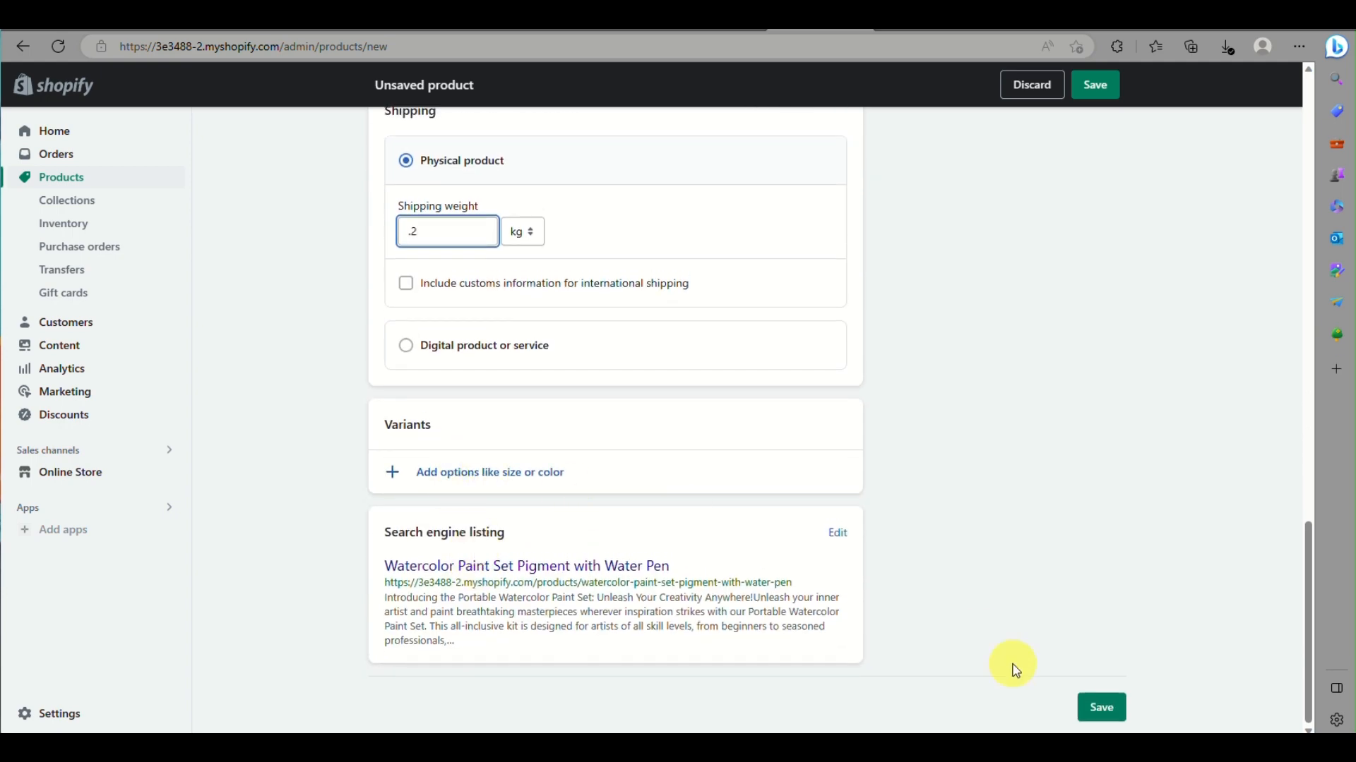
pyautogui.click(1099, 704)
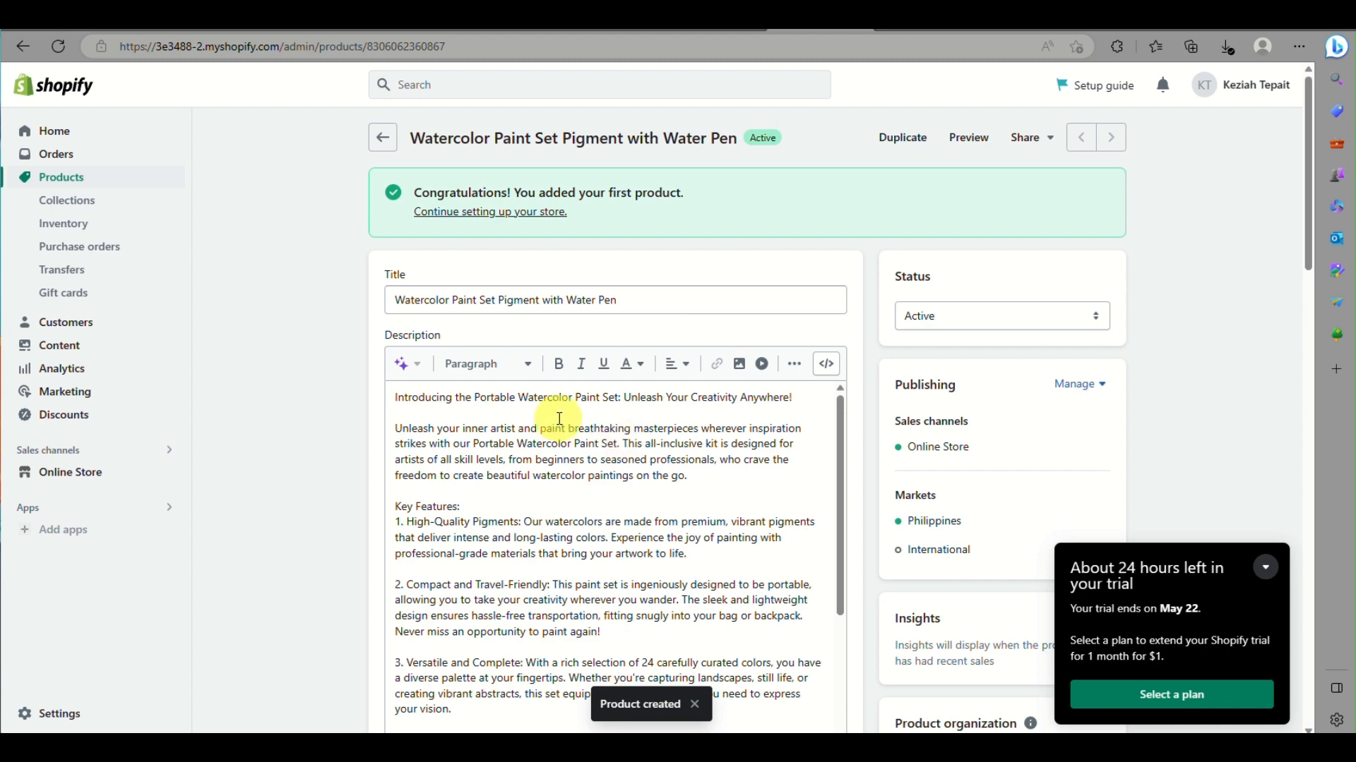
pyautogui.click(382, 137)
pyautogui.scroll(5, 282, 261)
pyautogui.scroll(-5, 282, 259)
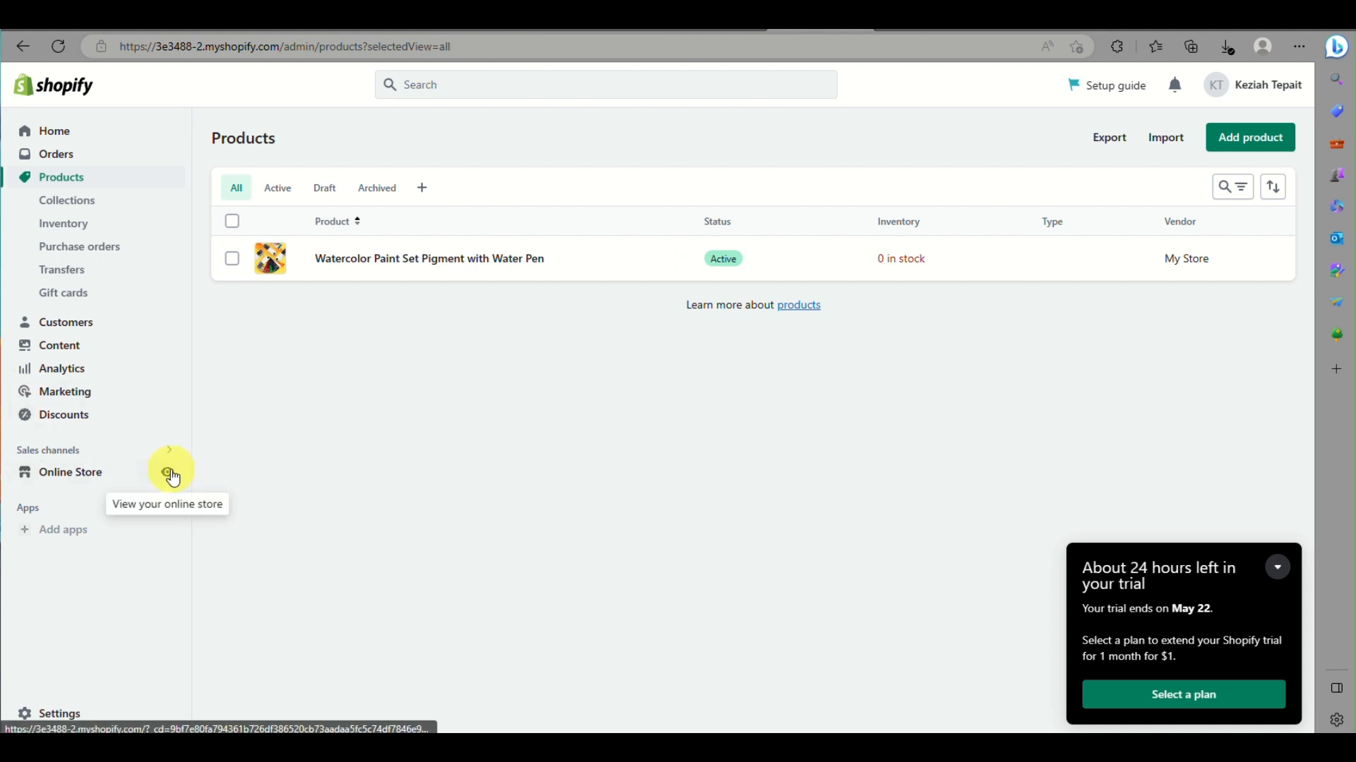
# View the live online store briefly, then open the current Refresh theme for customization
pyautogui.click(171, 471)
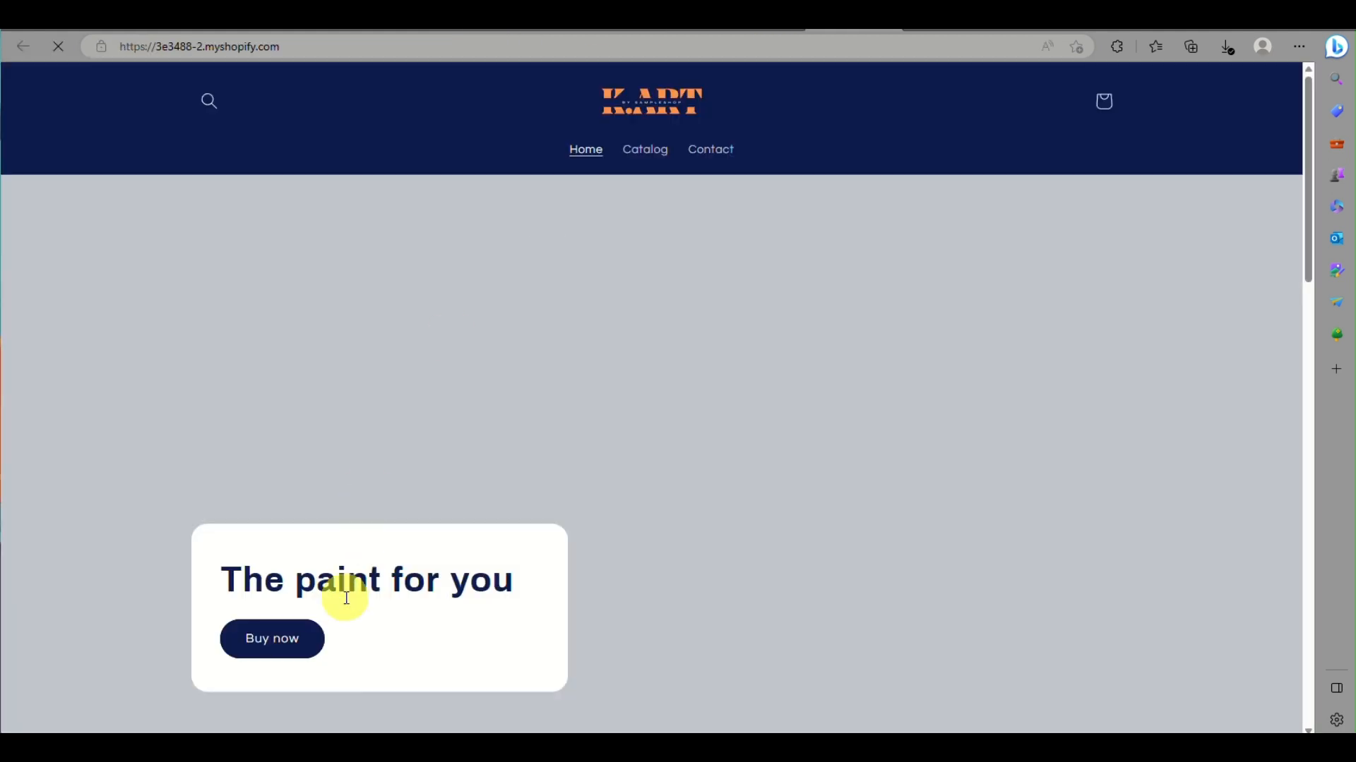
pyautogui.click(886, 32)
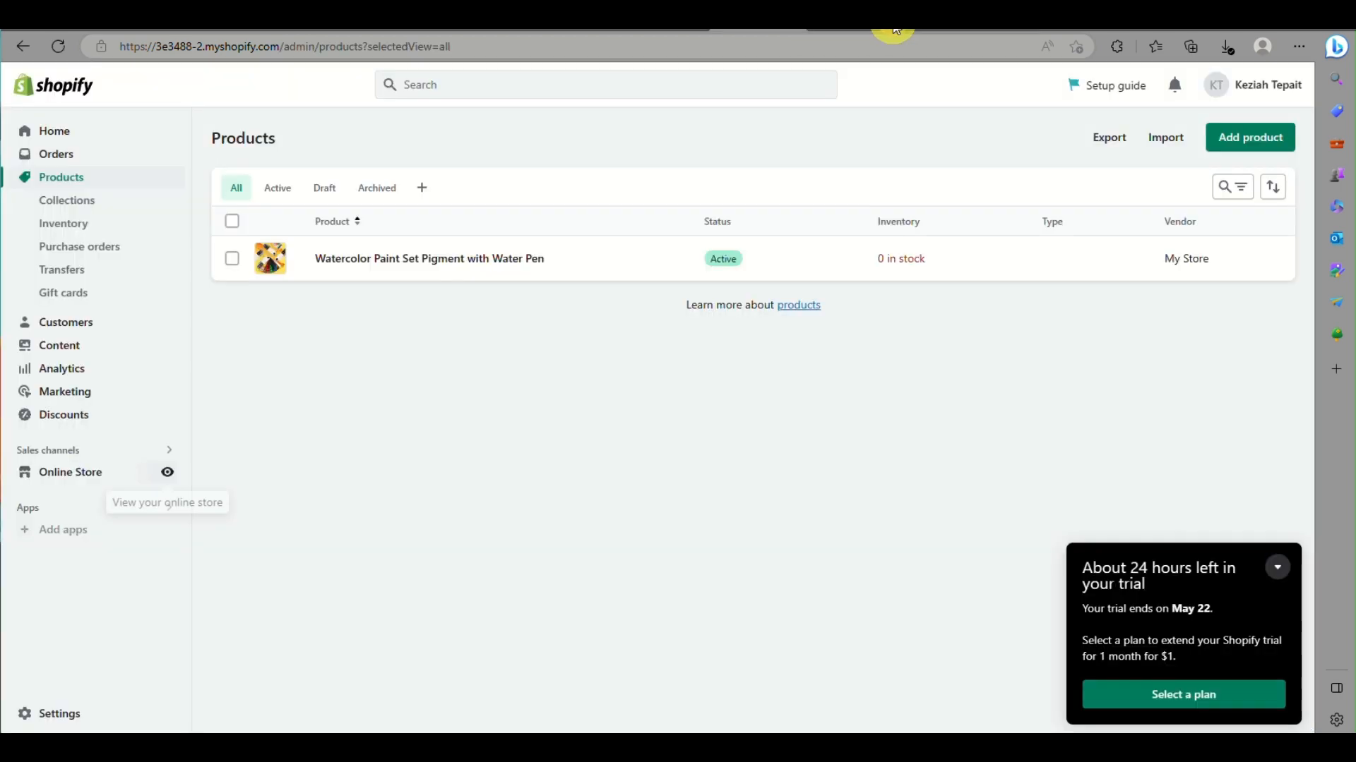
pyautogui.click(67, 469)
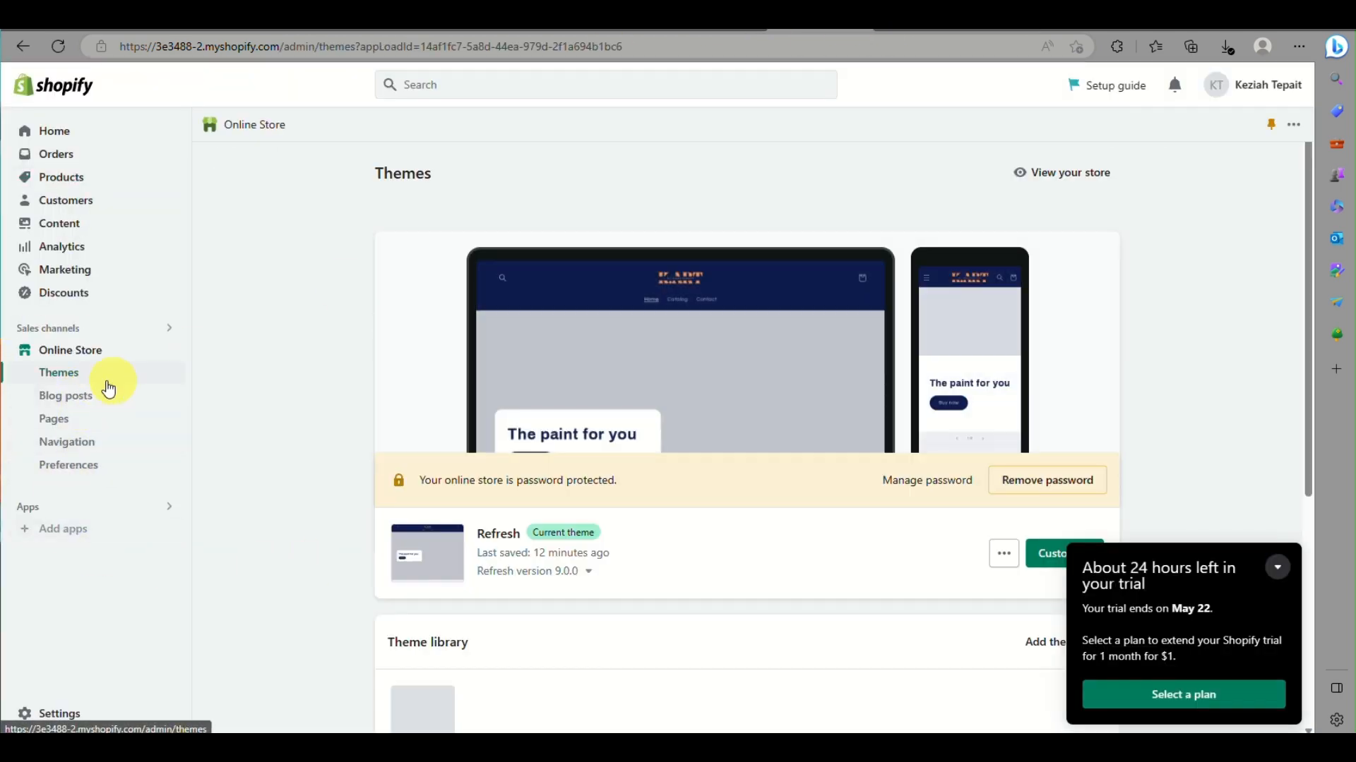
pyautogui.click(1042, 554)
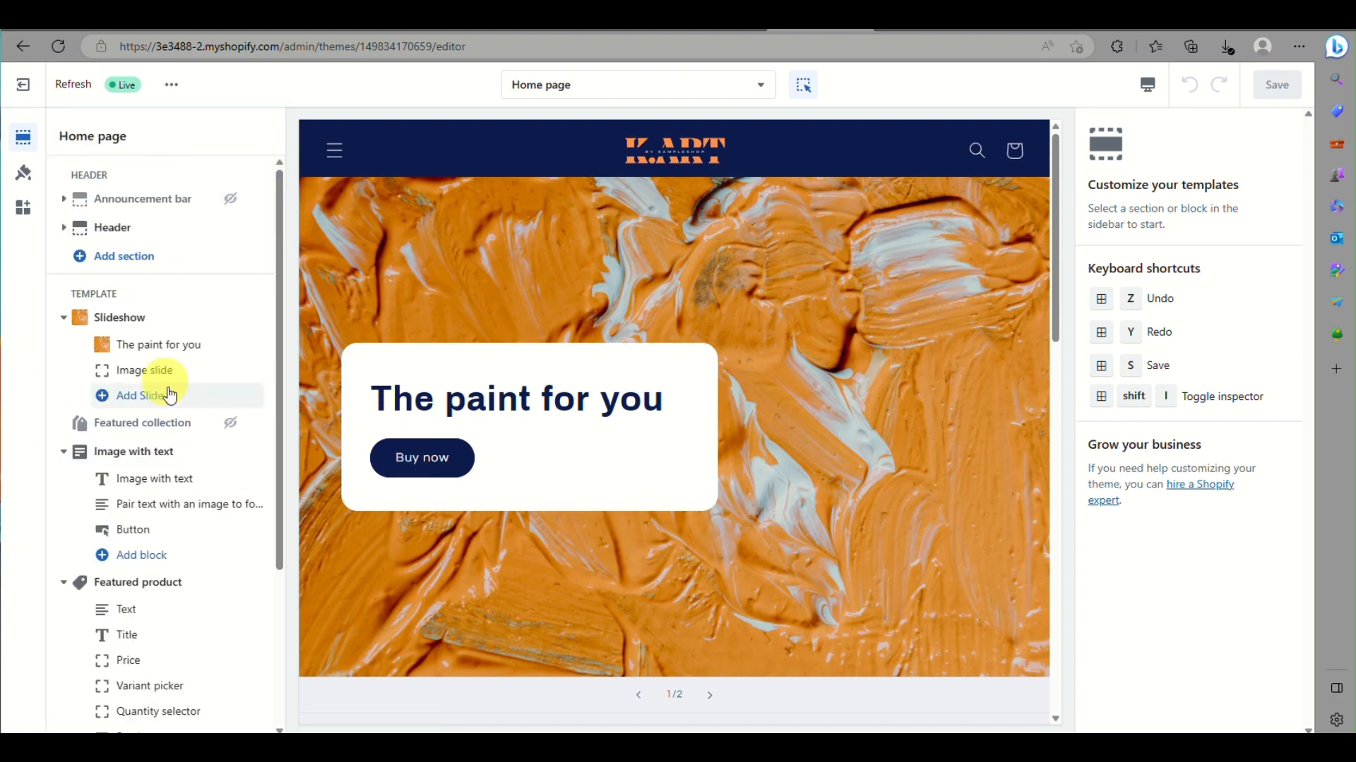
# Assign Watercolor Paint Set Pigment with Water Pen as the product in the home page's Featured product section
pyautogui.click(145, 451)
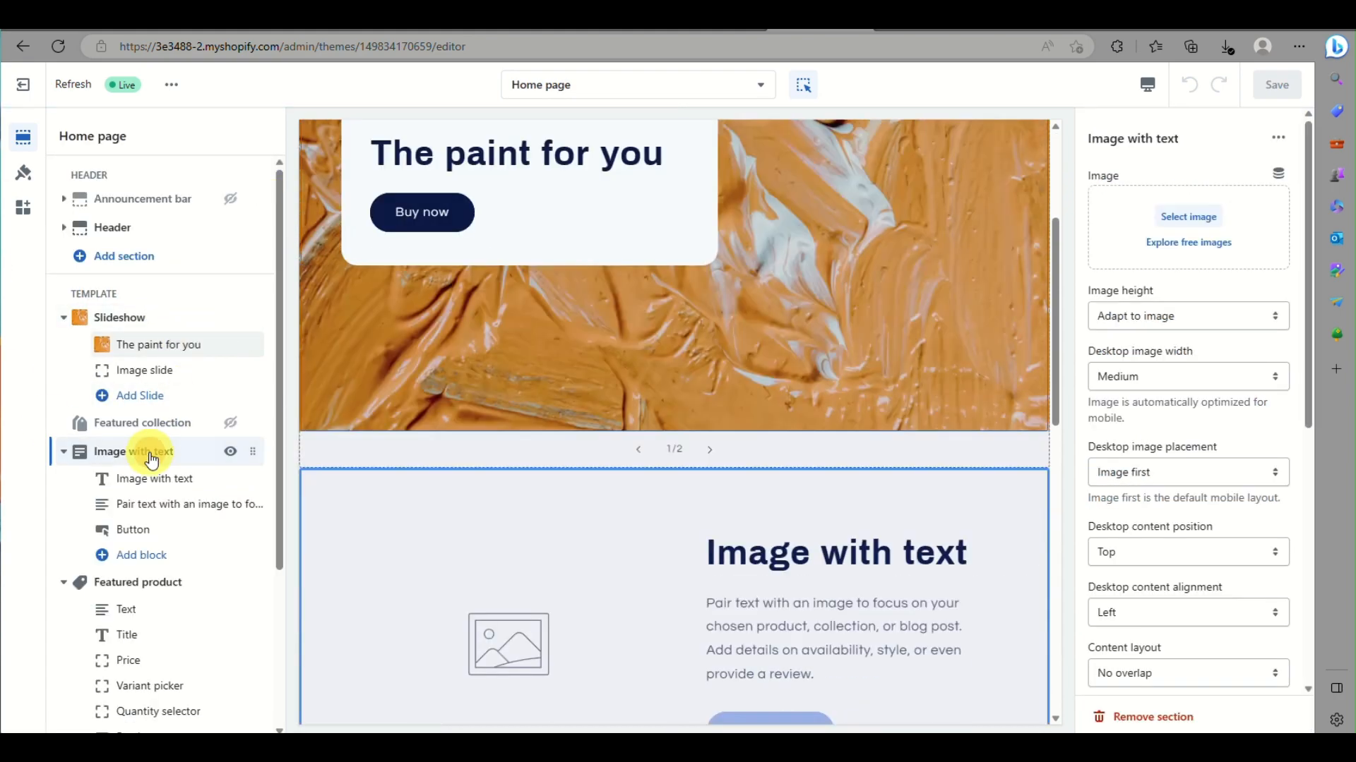
pyautogui.scroll(-5, 546, 422)
pyautogui.click(672, 226)
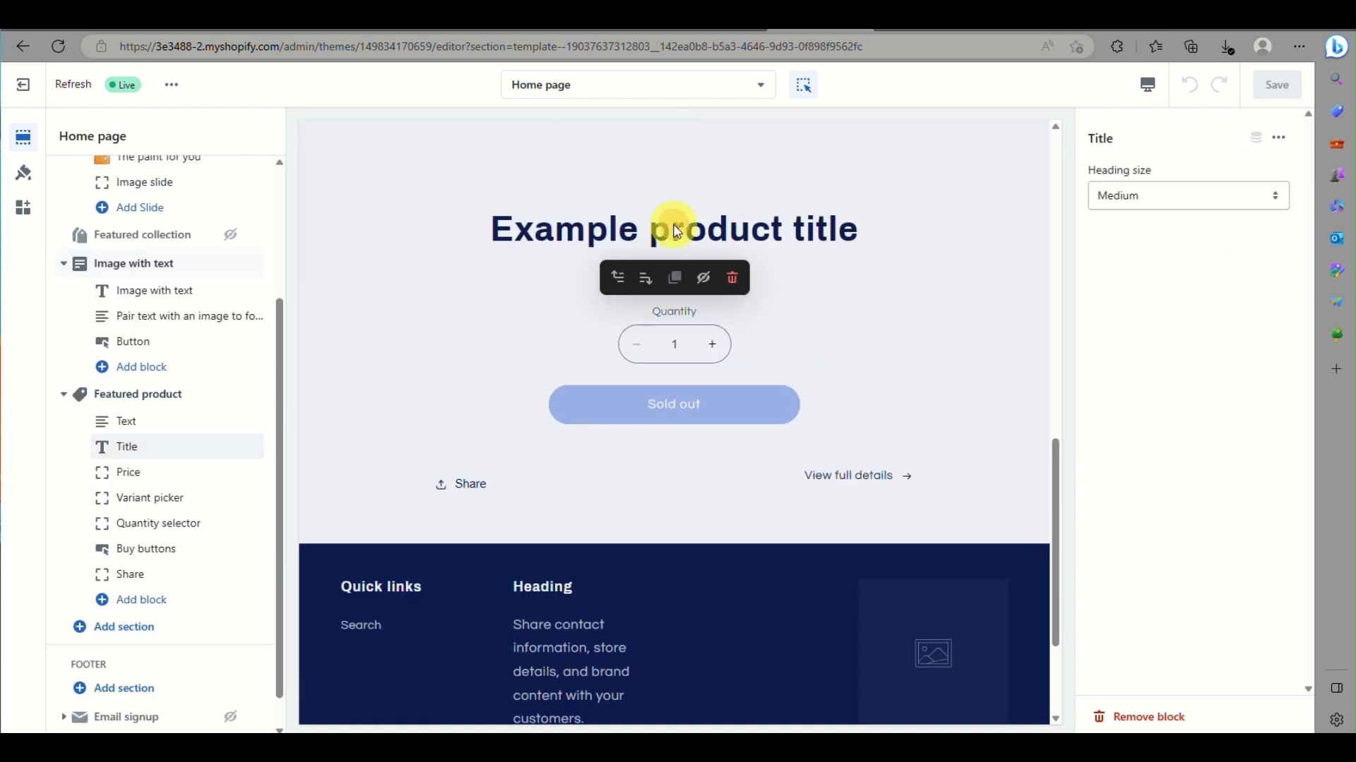
pyautogui.click(1021, 282)
pyautogui.click(1215, 199)
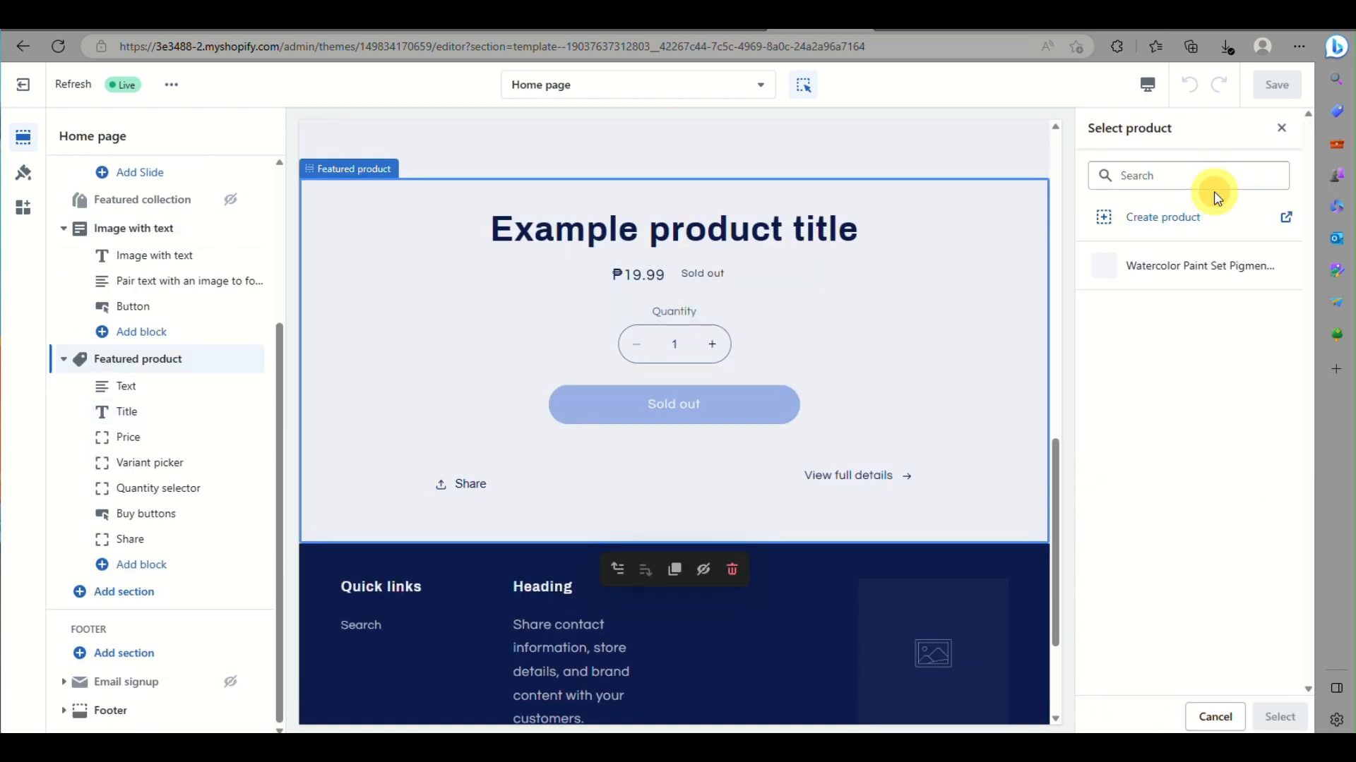
pyautogui.click(1188, 272)
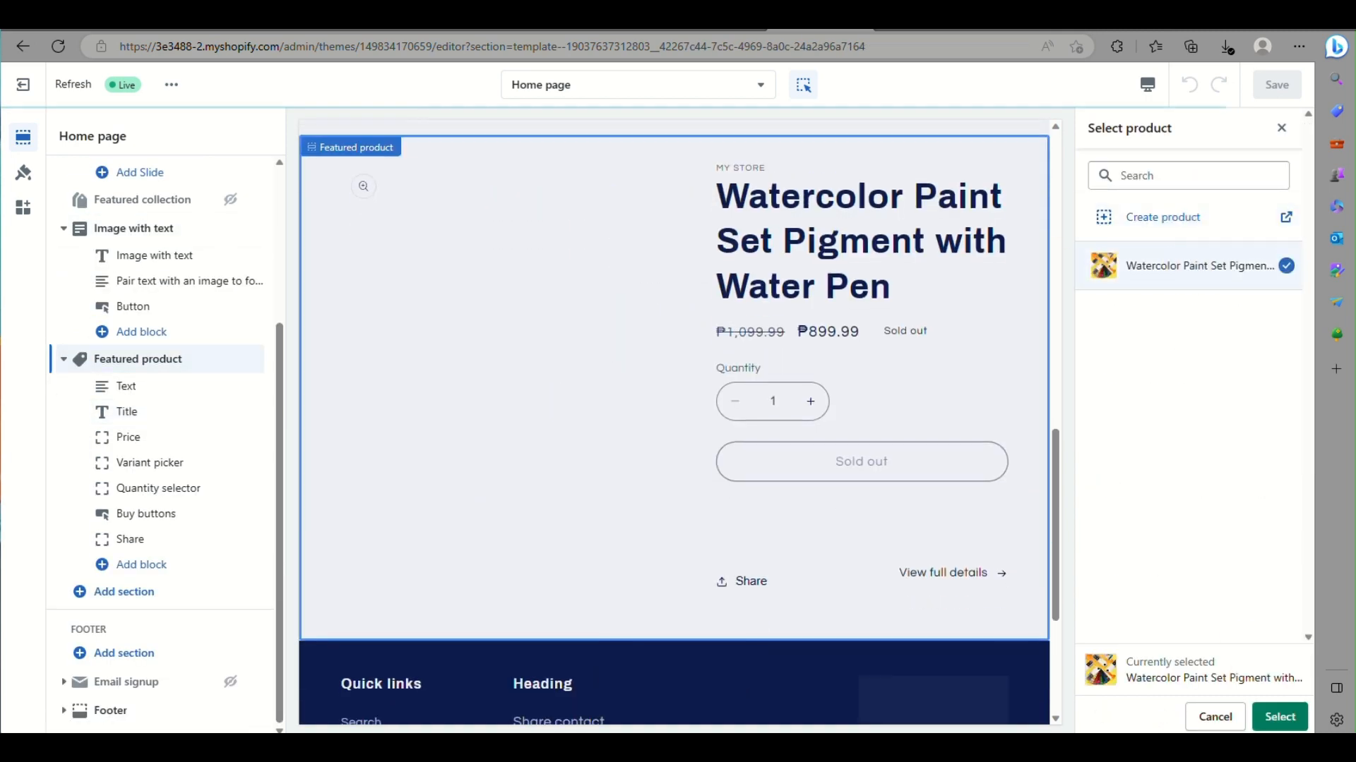
pyautogui.click(1279, 717)
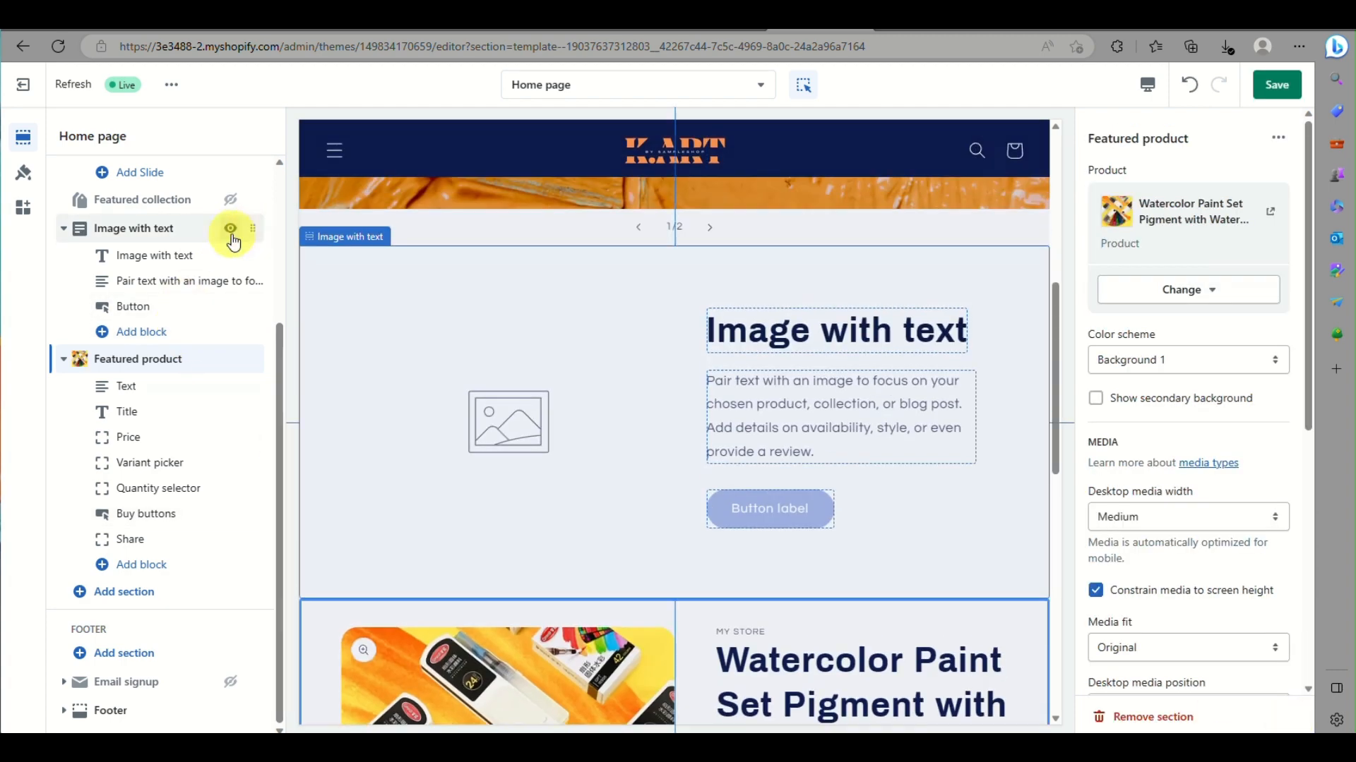
# Hide the home page's Image with text section and review the featured product and footer in the preview
pyautogui.click(230, 228)
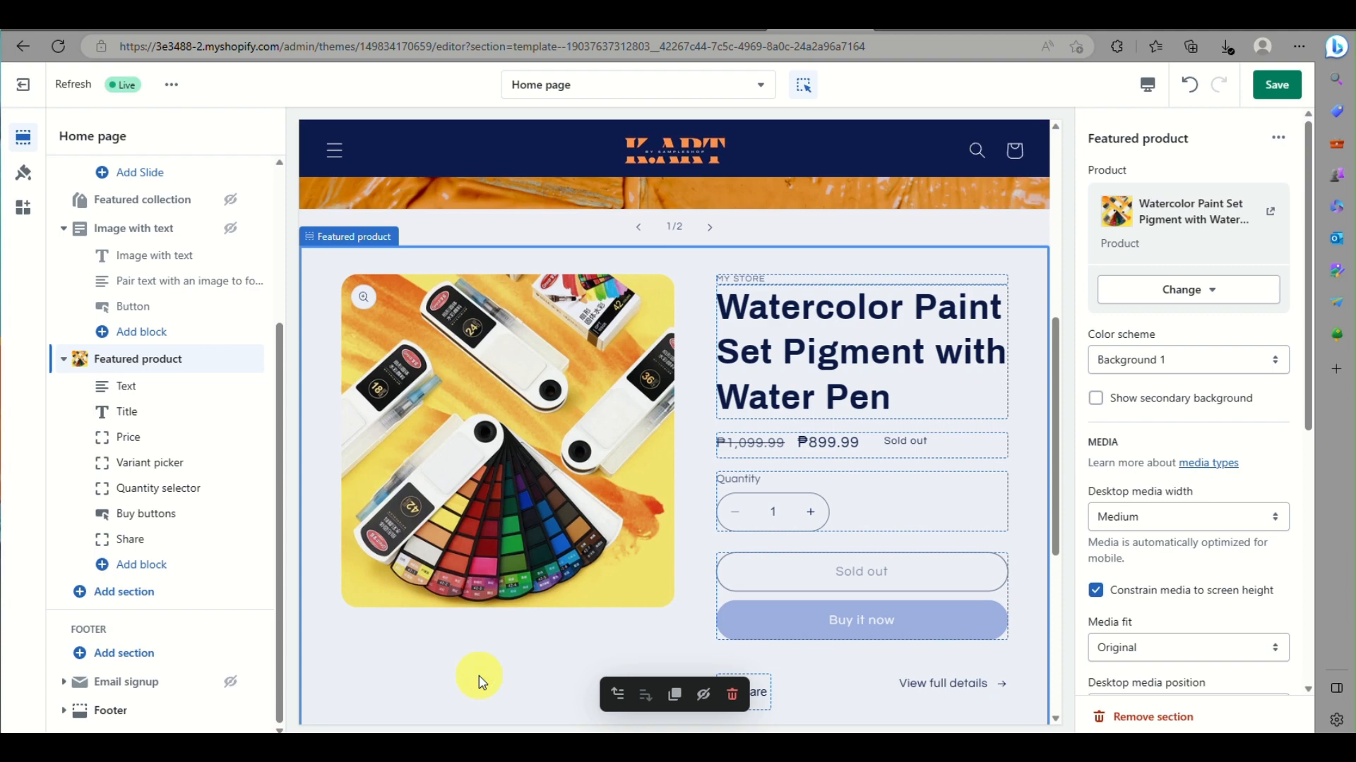
pyautogui.scroll(-5, 482, 682)
pyautogui.scroll(5, 551, 425)
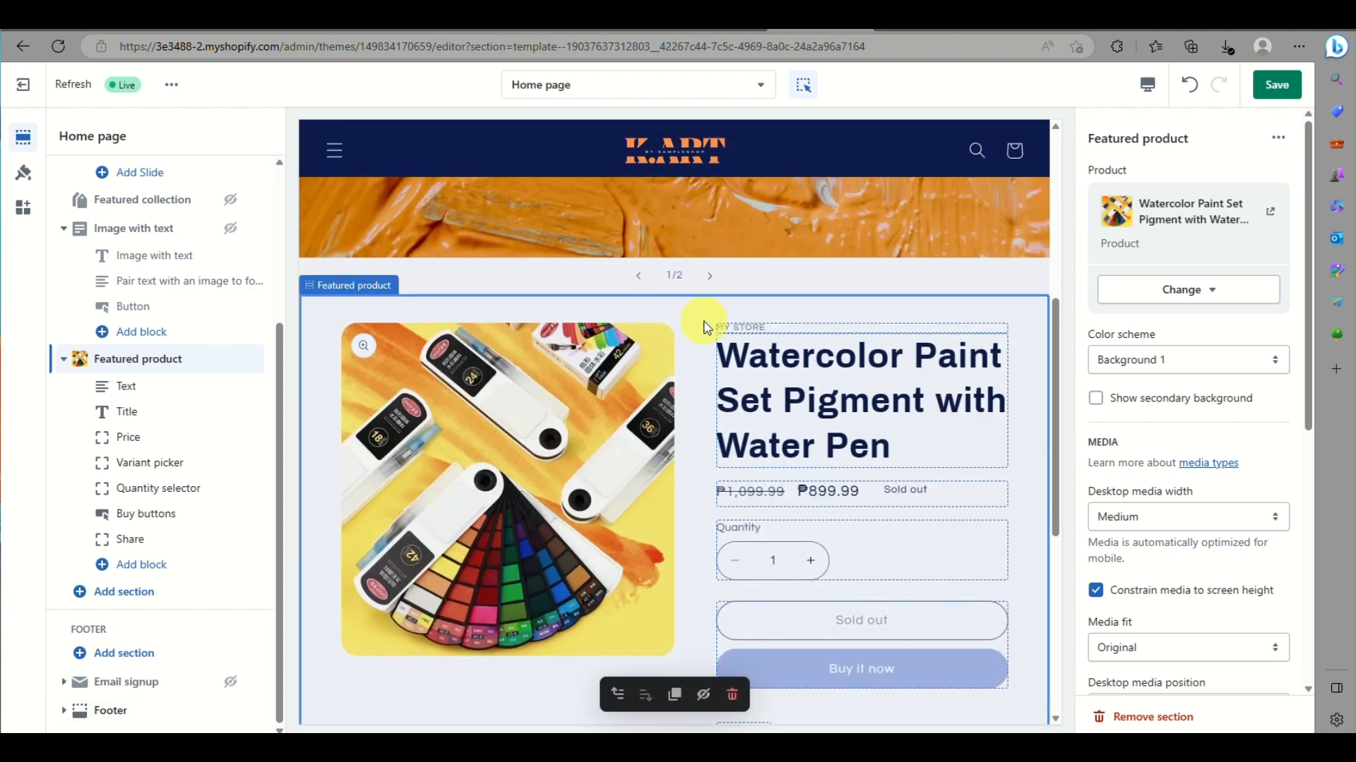
pyautogui.scroll(-3, 648, 344)
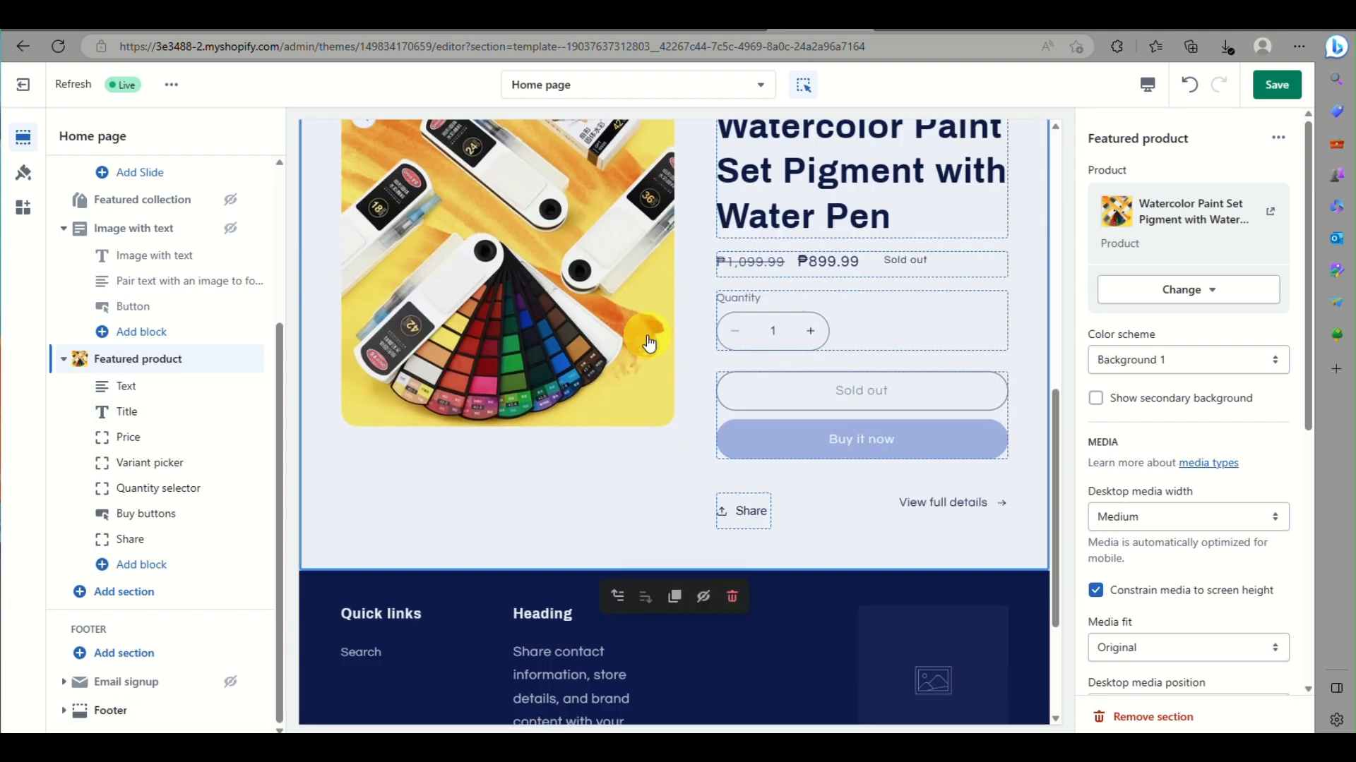
pyautogui.scroll(-1, 648, 344)
pyautogui.scroll(-2, 788, 348)
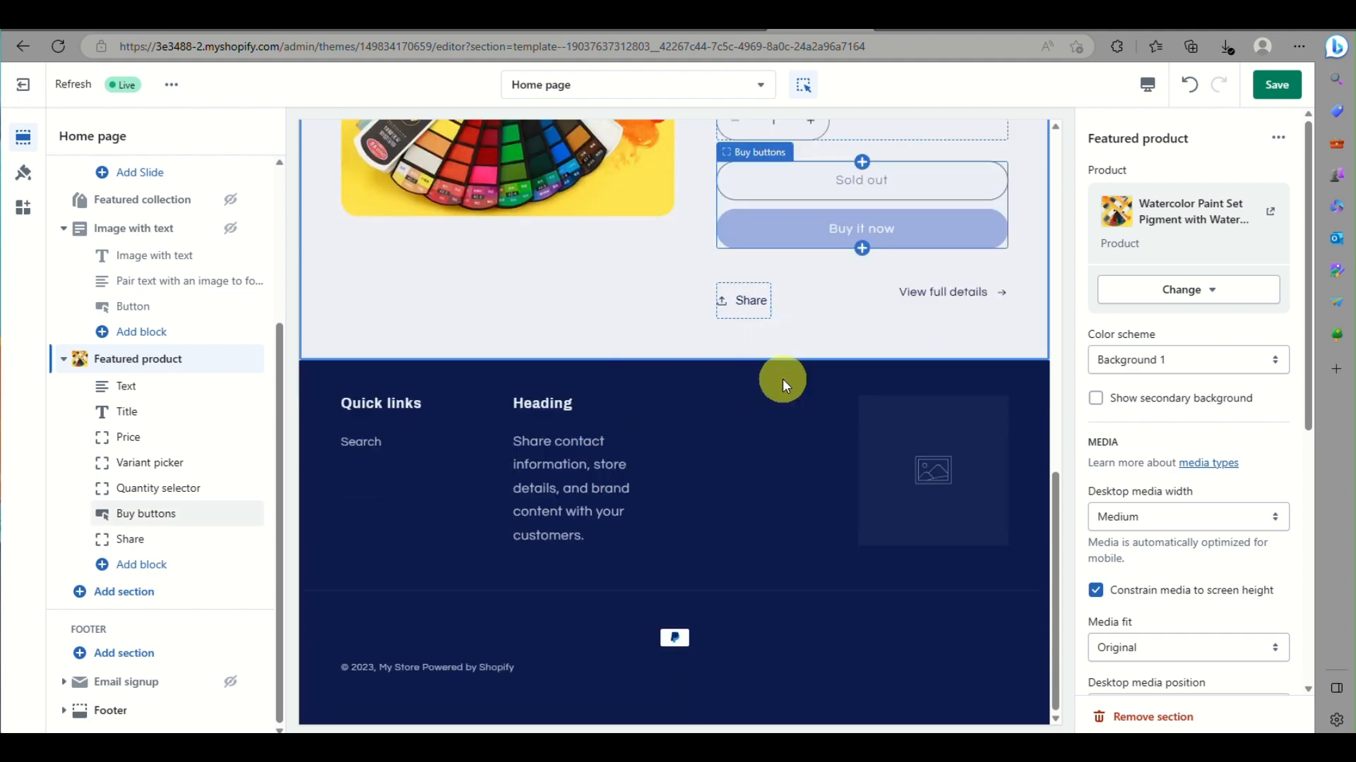
pyautogui.scroll(3, 782, 382)
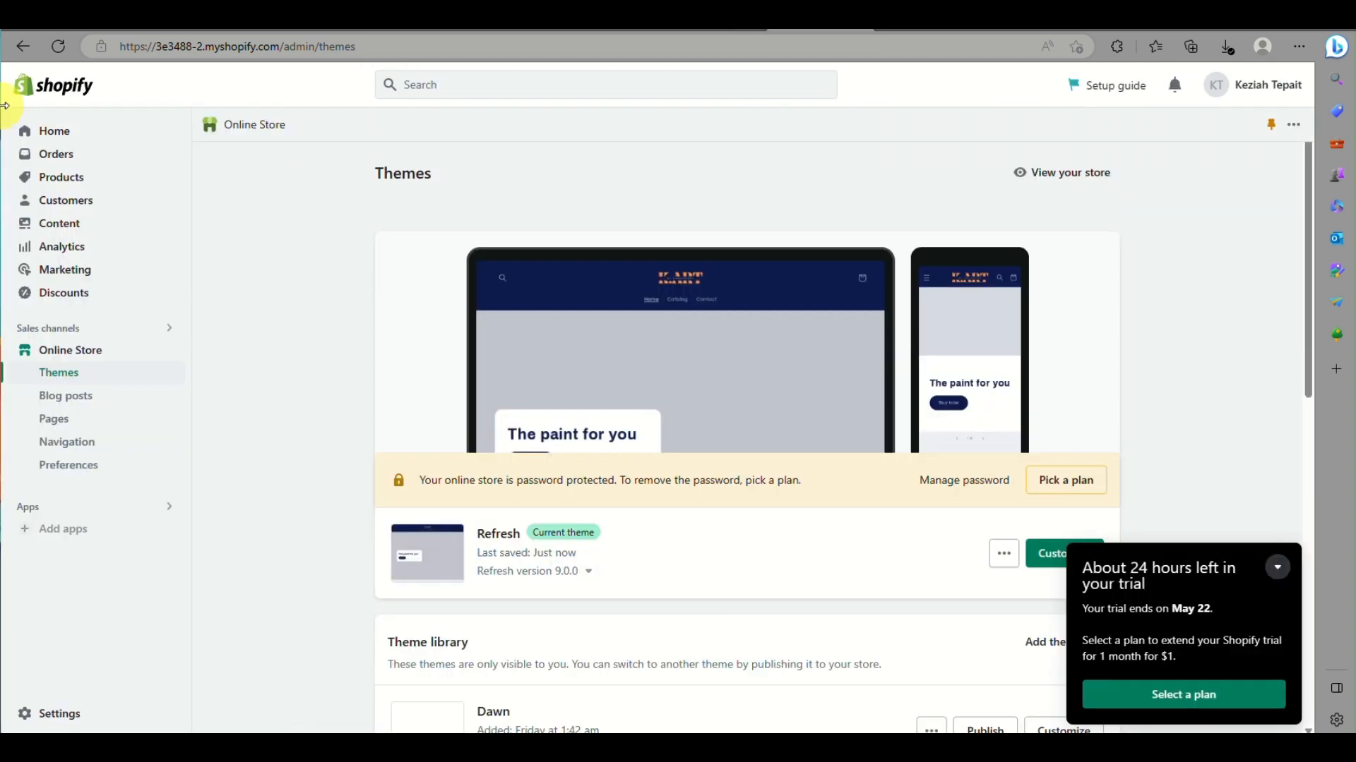
# Go to the store's app and sales channel settings and open the Shopify App Store from there
pyautogui.scroll(5, 49, 144)
pyautogui.scroll(-4, 49, 144)
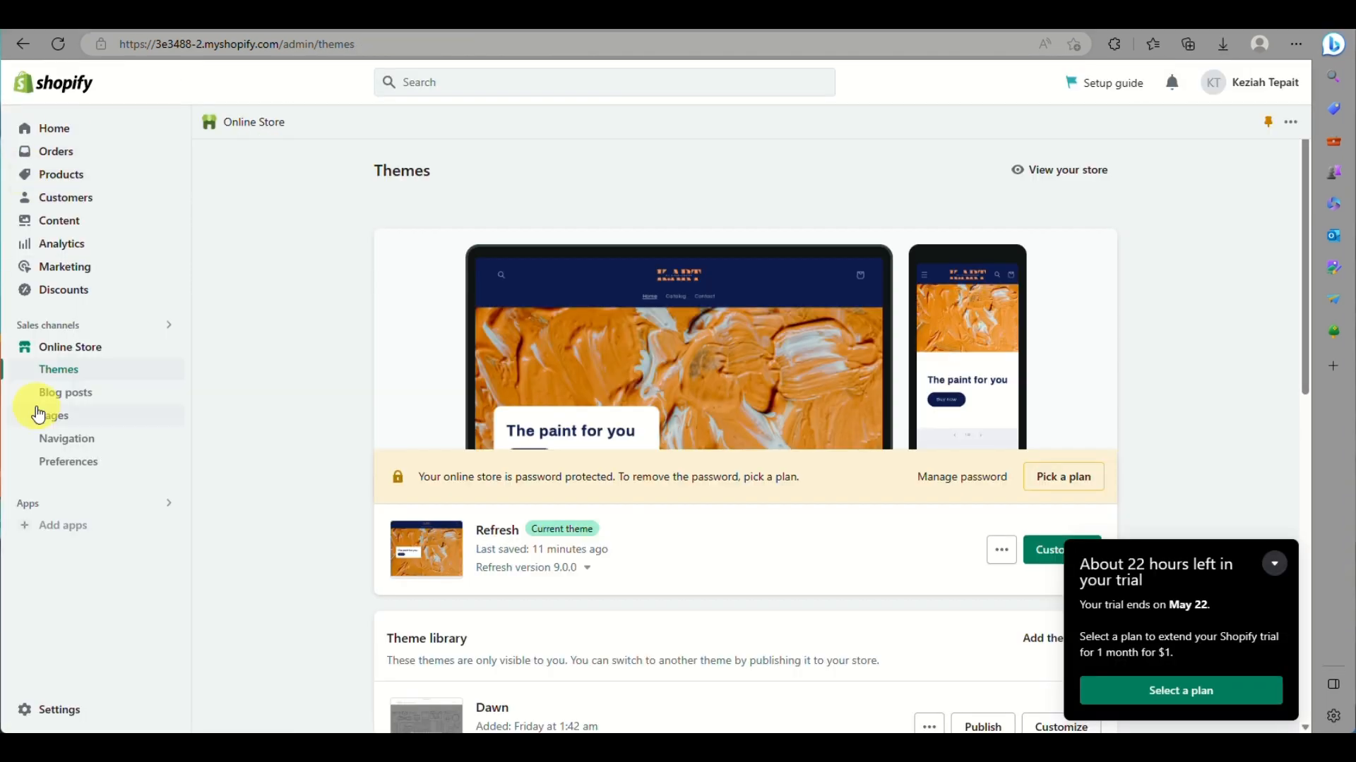
pyautogui.click(82, 507)
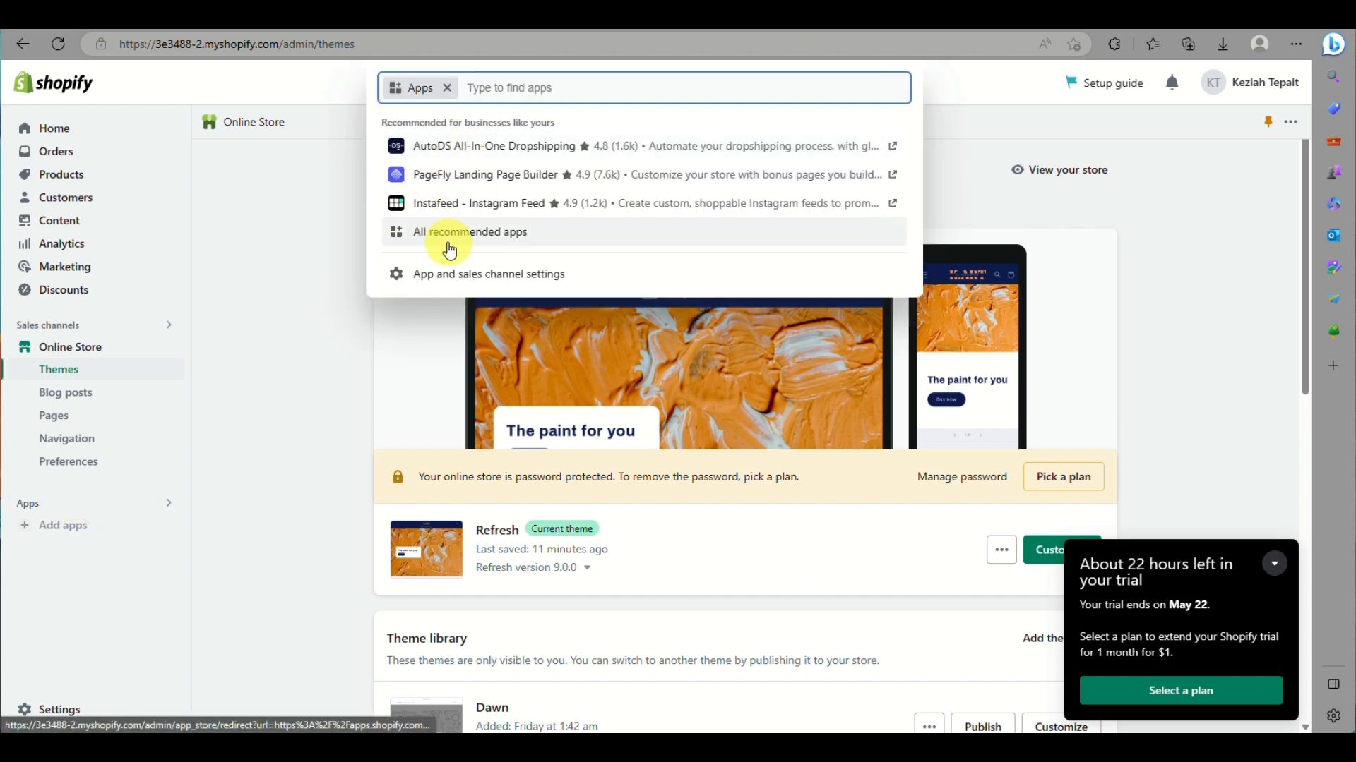
pyautogui.click(466, 272)
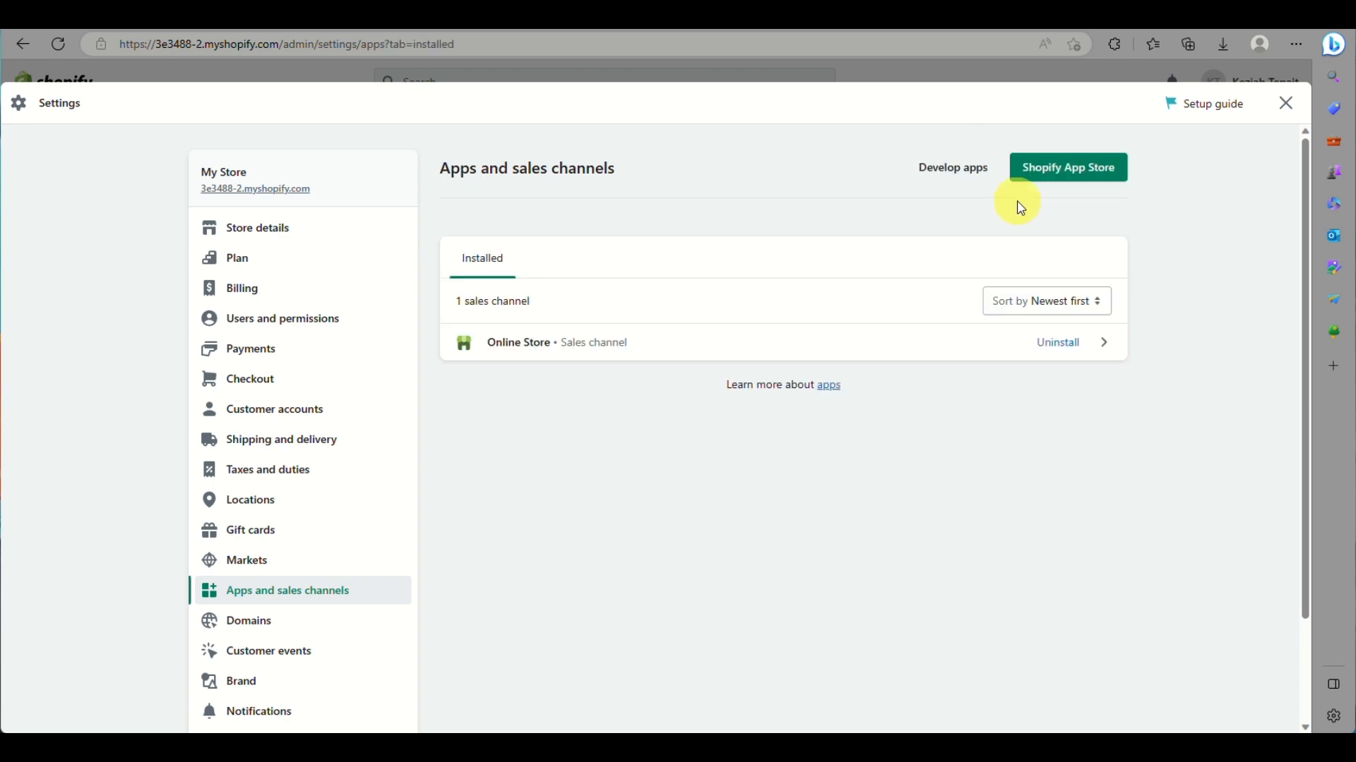
pyautogui.click(1055, 178)
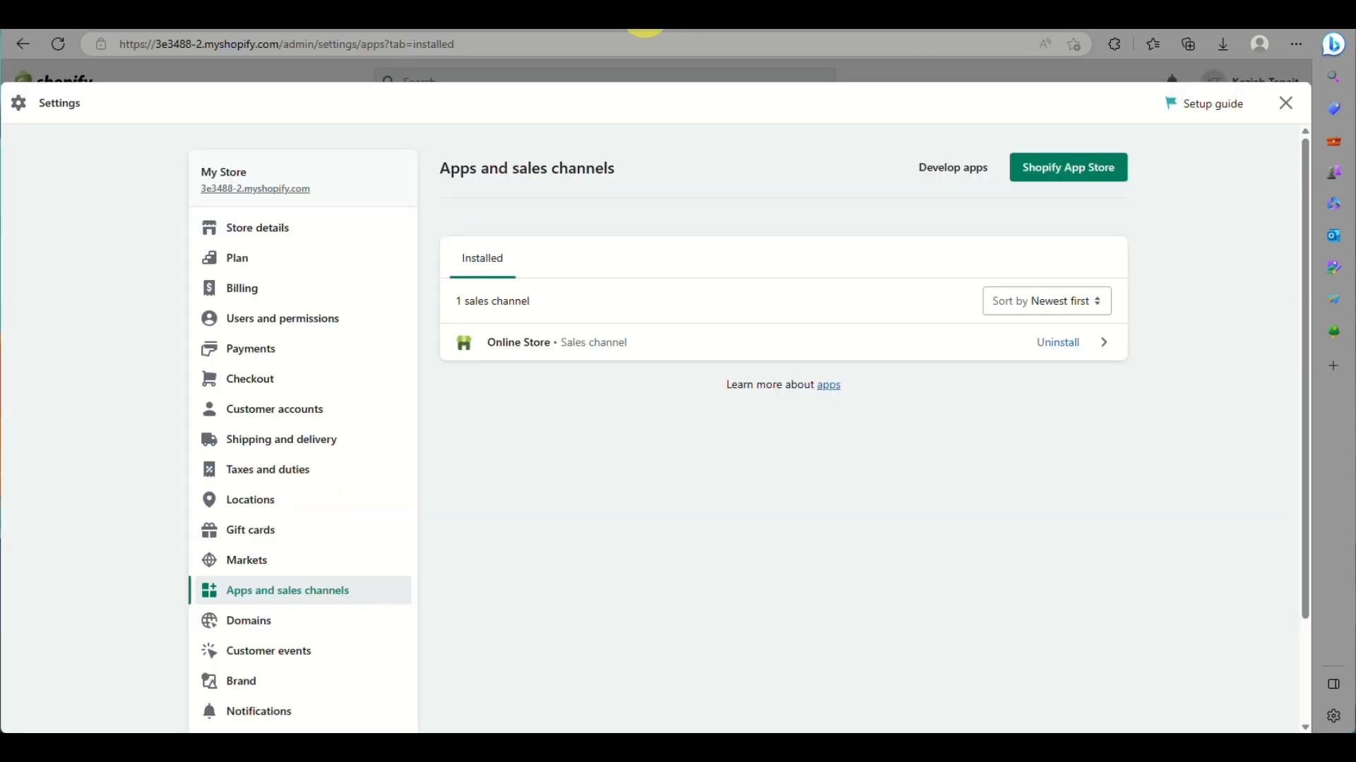
pyautogui.click(1078, 175)
# Search the Shopify App Store for "loox"
pyautogui.click(875, 20)
pyautogui.click(824, 14)
pyautogui.click(562, 97)
pyautogui.write('loox')
pyautogui.press('Return')
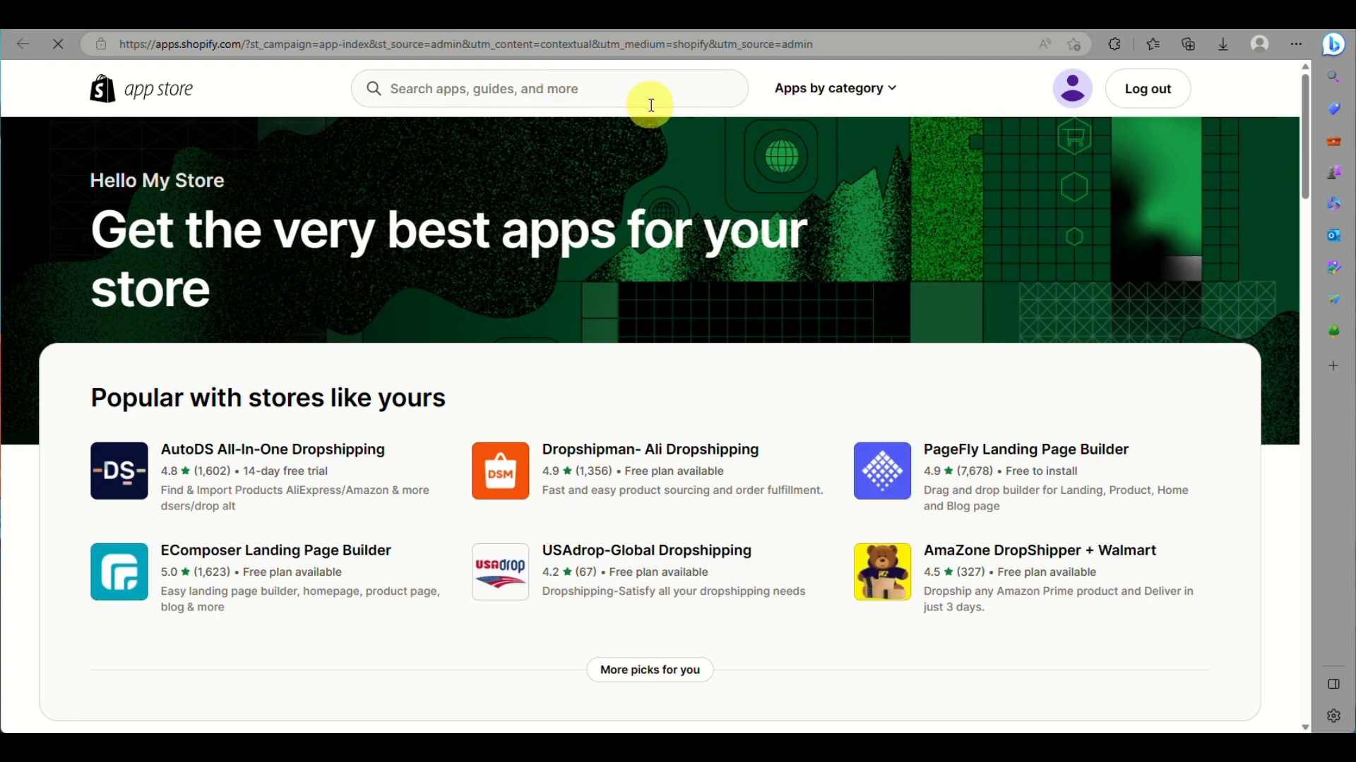
# Open the Loox Product Reviews & Photos listing and add the app to the store
pyautogui.click(320, 313)
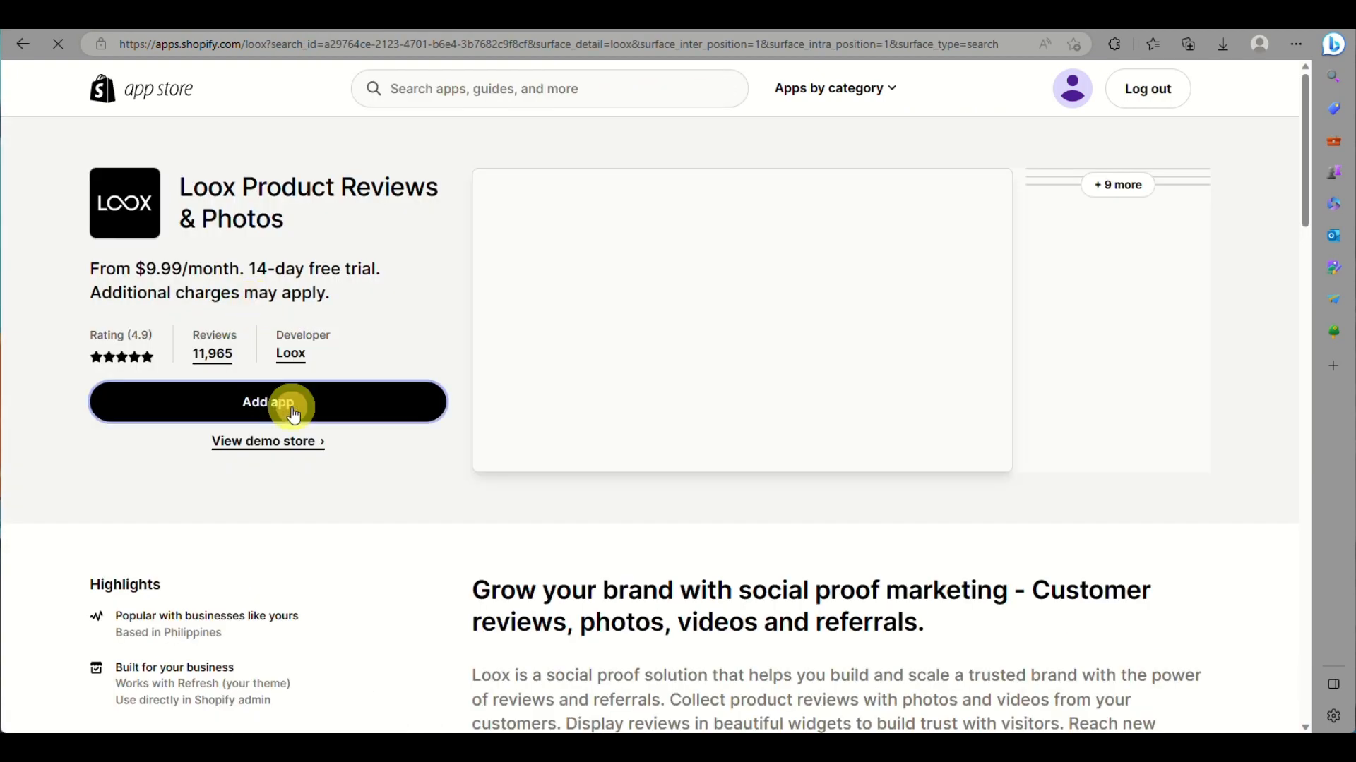
pyautogui.click(294, 417)
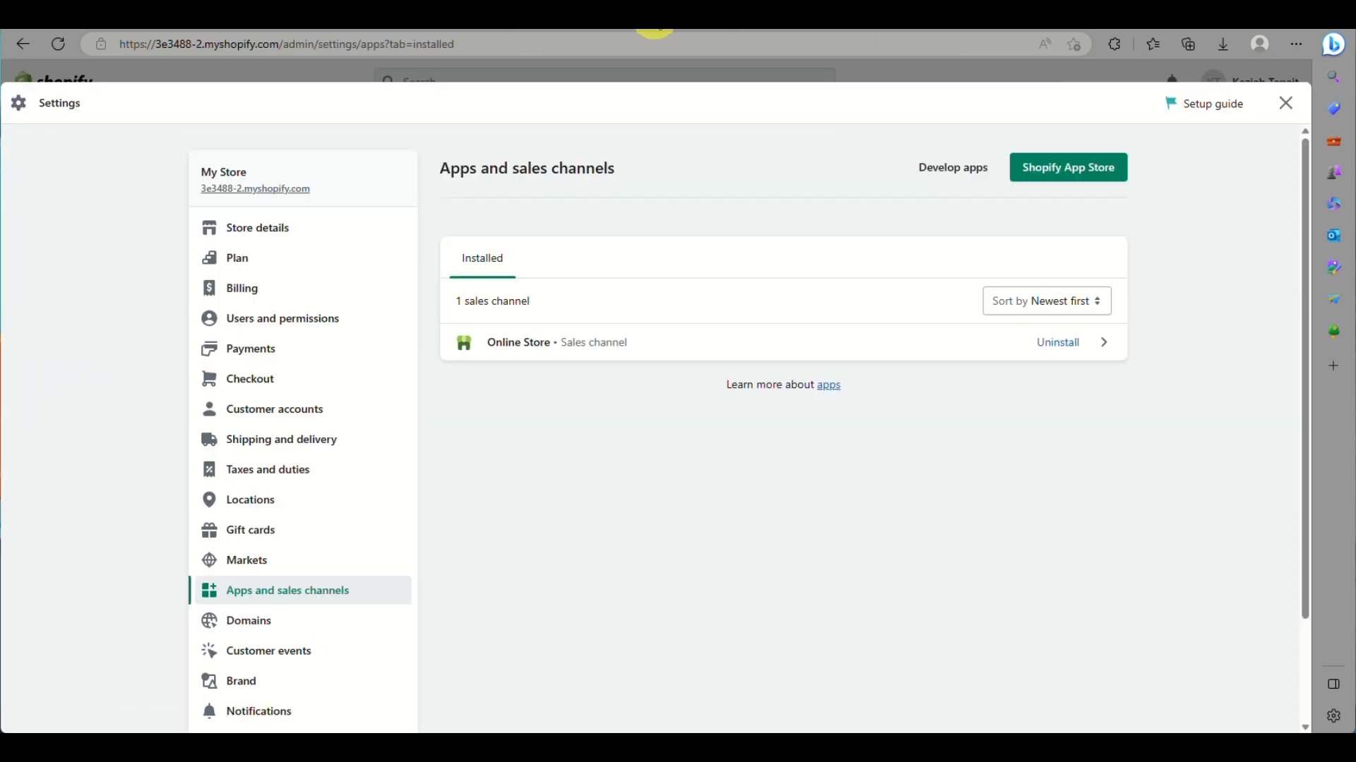
# Search the Shopify App Store for "instant checkout" and install the Instant Checkout - Buy button app
pyautogui.click(1080, 164)
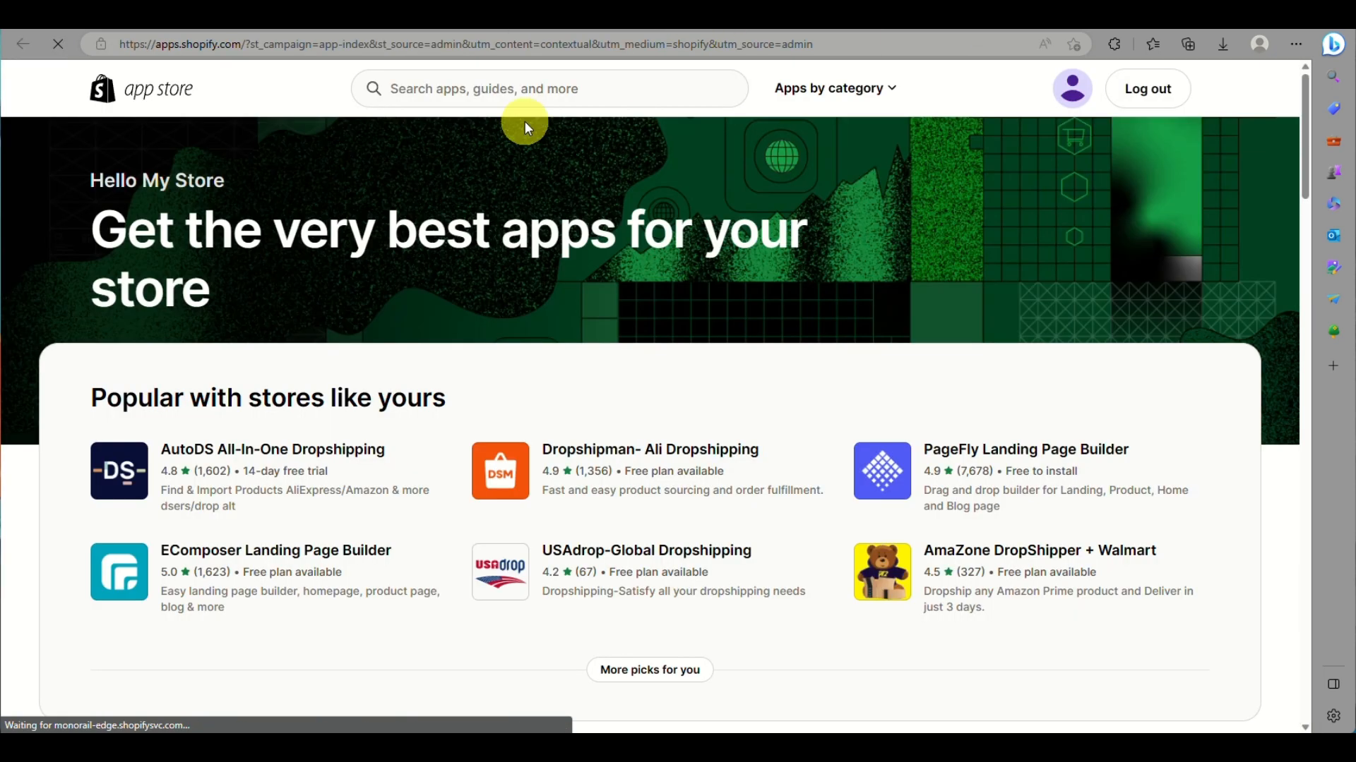
pyautogui.click(565, 81)
pyautogui.write('instant')
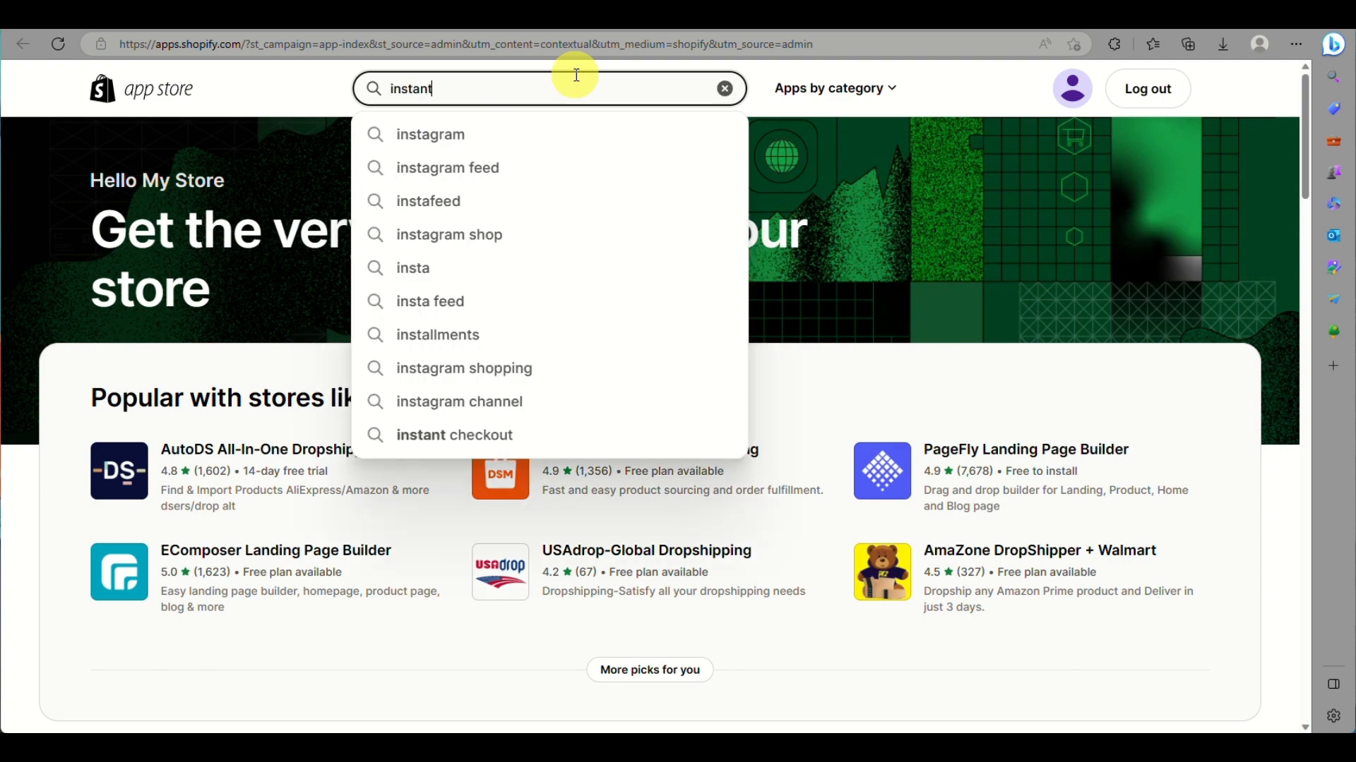
pyautogui.press('Return')
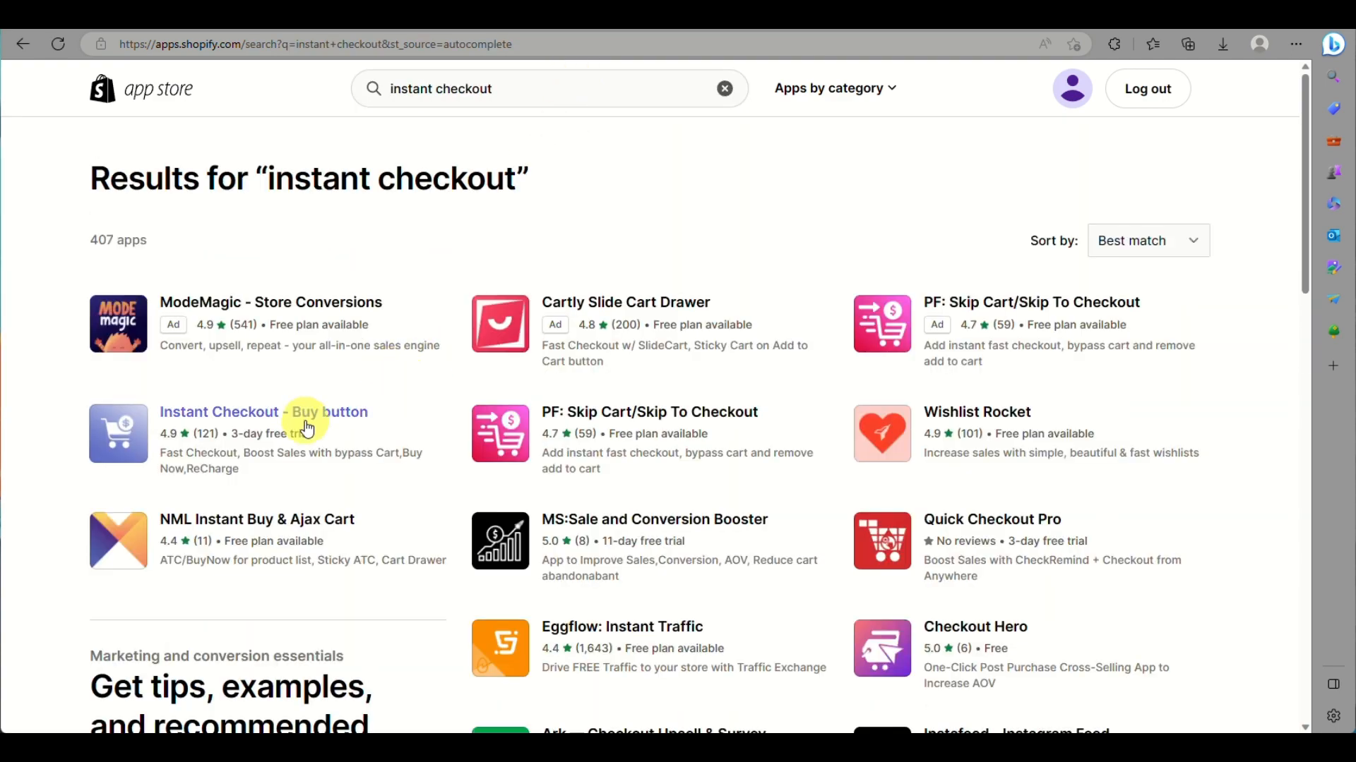
pyautogui.click(302, 416)
pyautogui.click(396, 379)
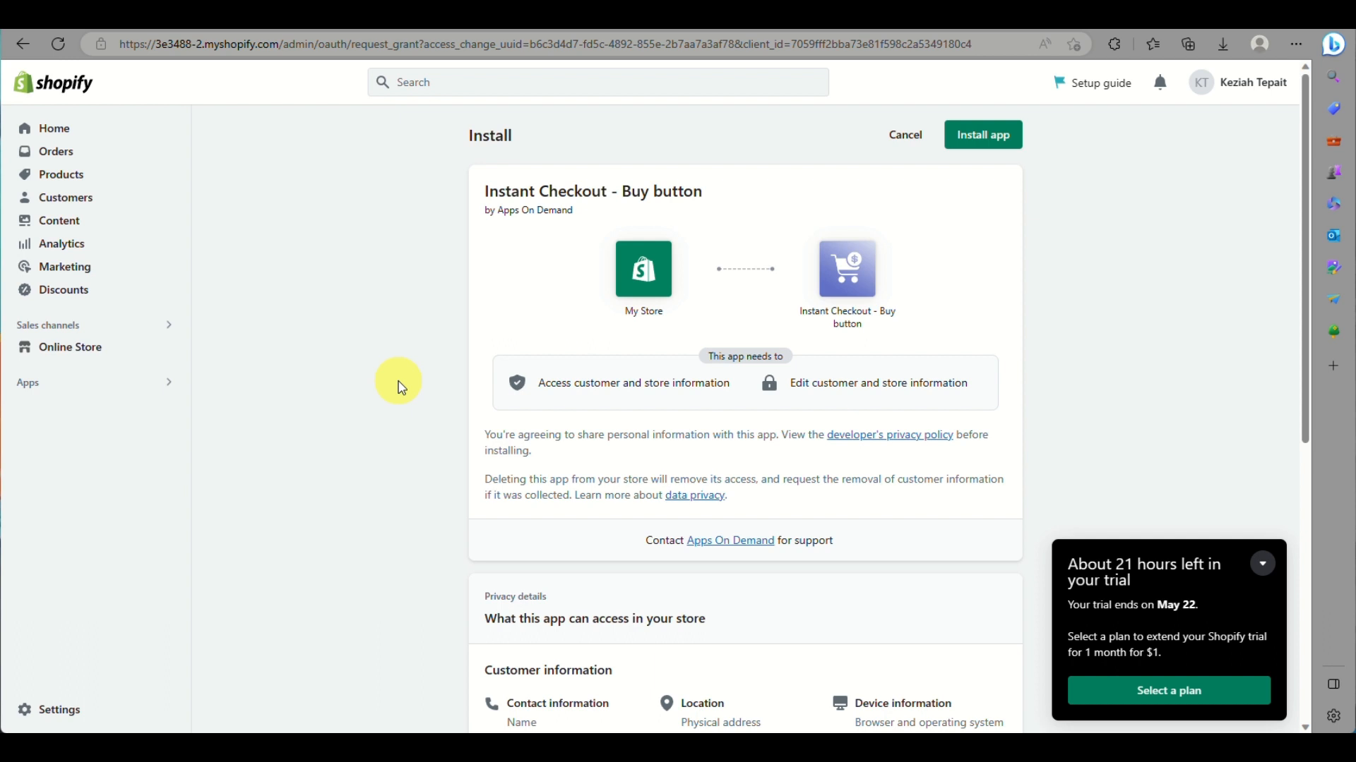
pyautogui.click(978, 133)
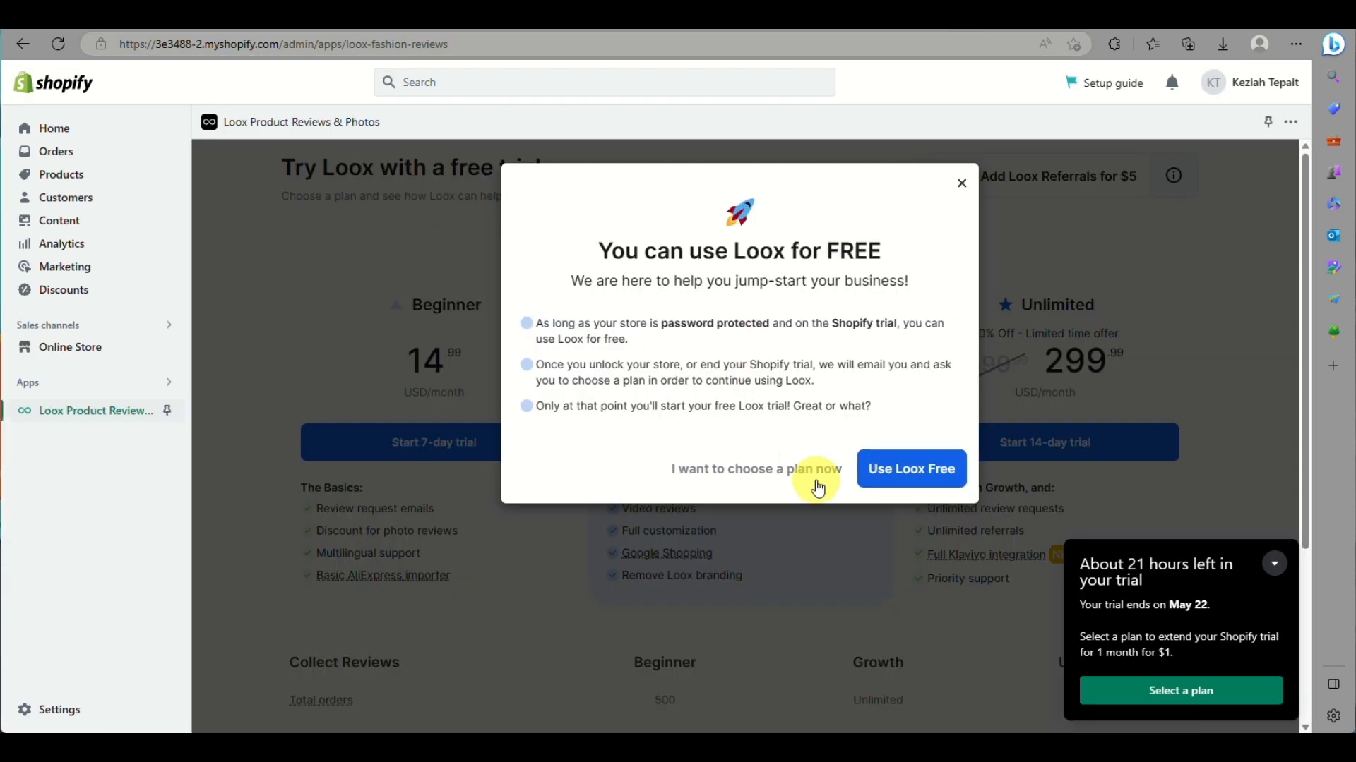
# Choose to use Loox for free and accept the preset colors and reviews widget layout in its setup
pyautogui.click(938, 469)
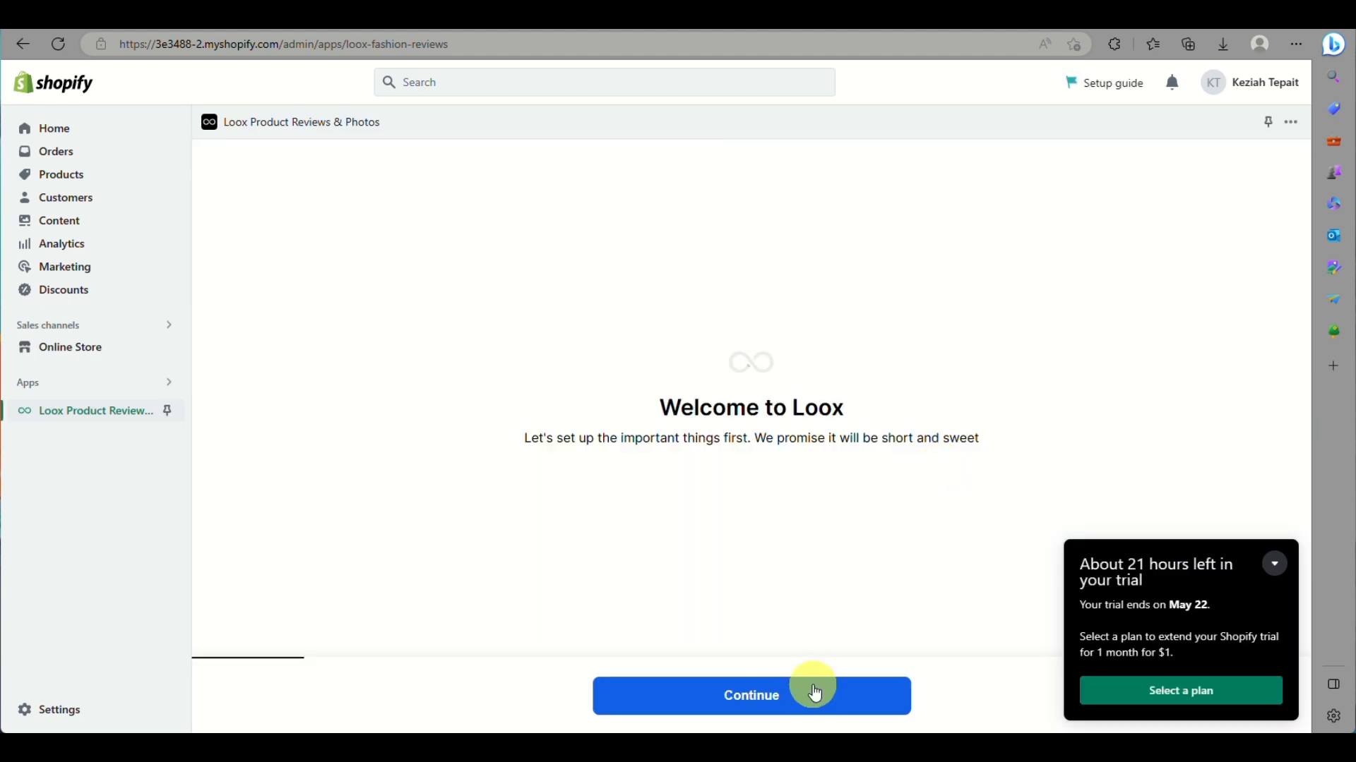
pyautogui.click(815, 693)
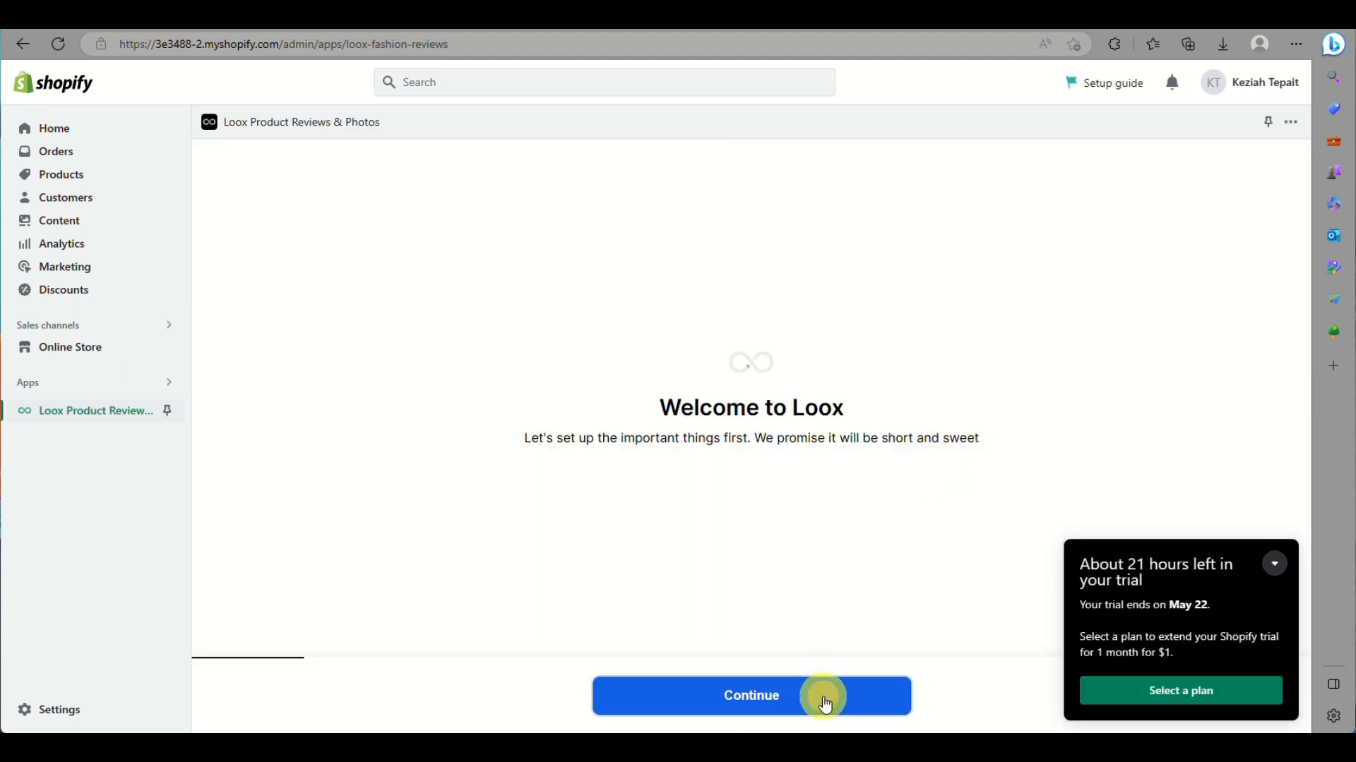
pyautogui.click(822, 698)
pyautogui.click(824, 698)
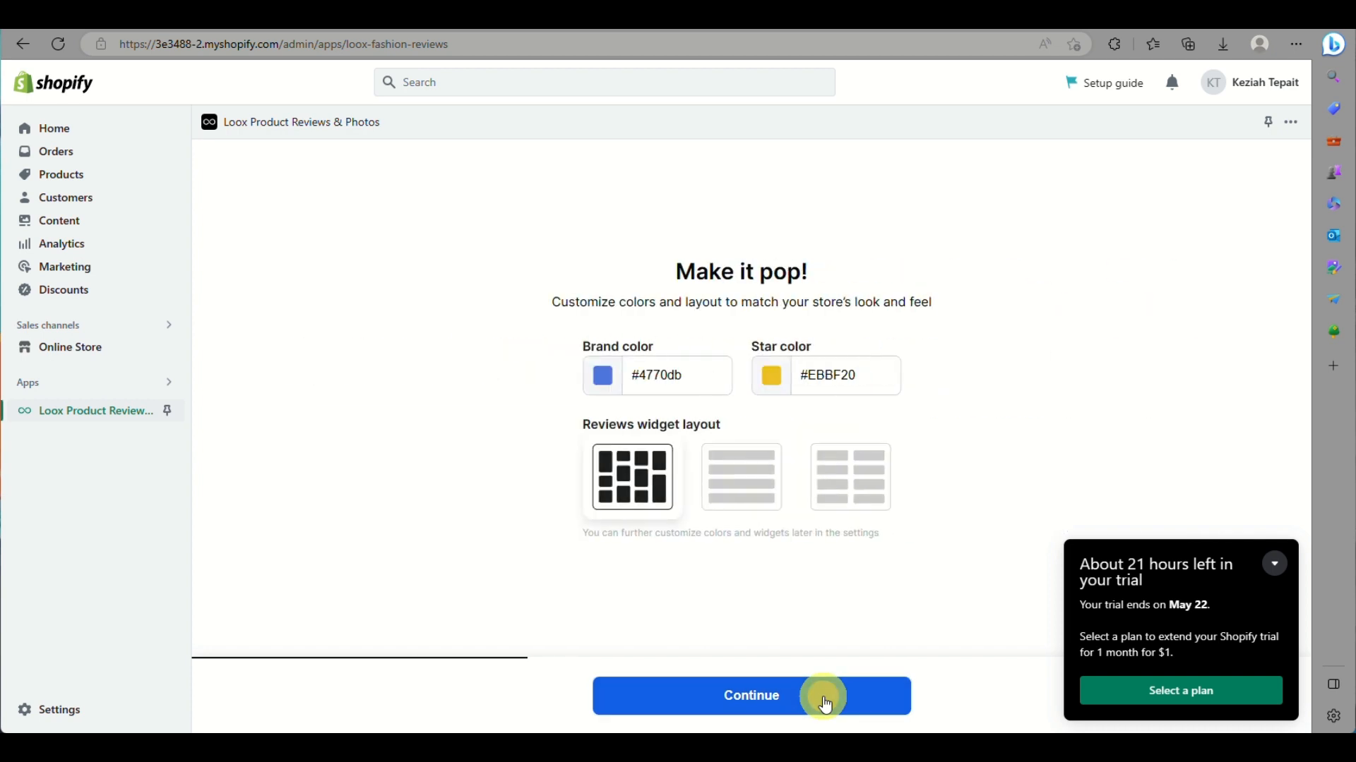
pyautogui.click(825, 705)
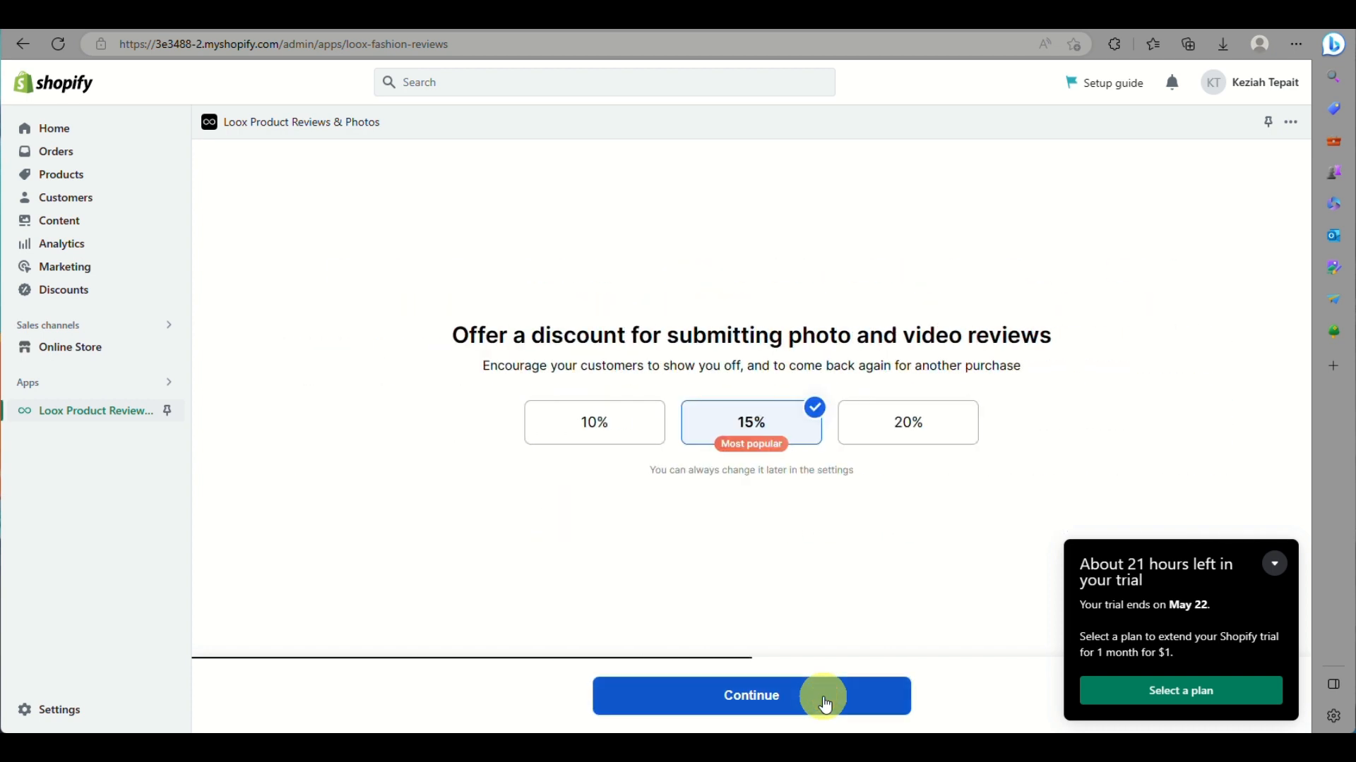
# Keep the 15% photo and video review discount and the preset referral rewards, and finish the Loox setup
pyautogui.click(751, 725)
pyautogui.click(756, 714)
pyautogui.click(759, 719)
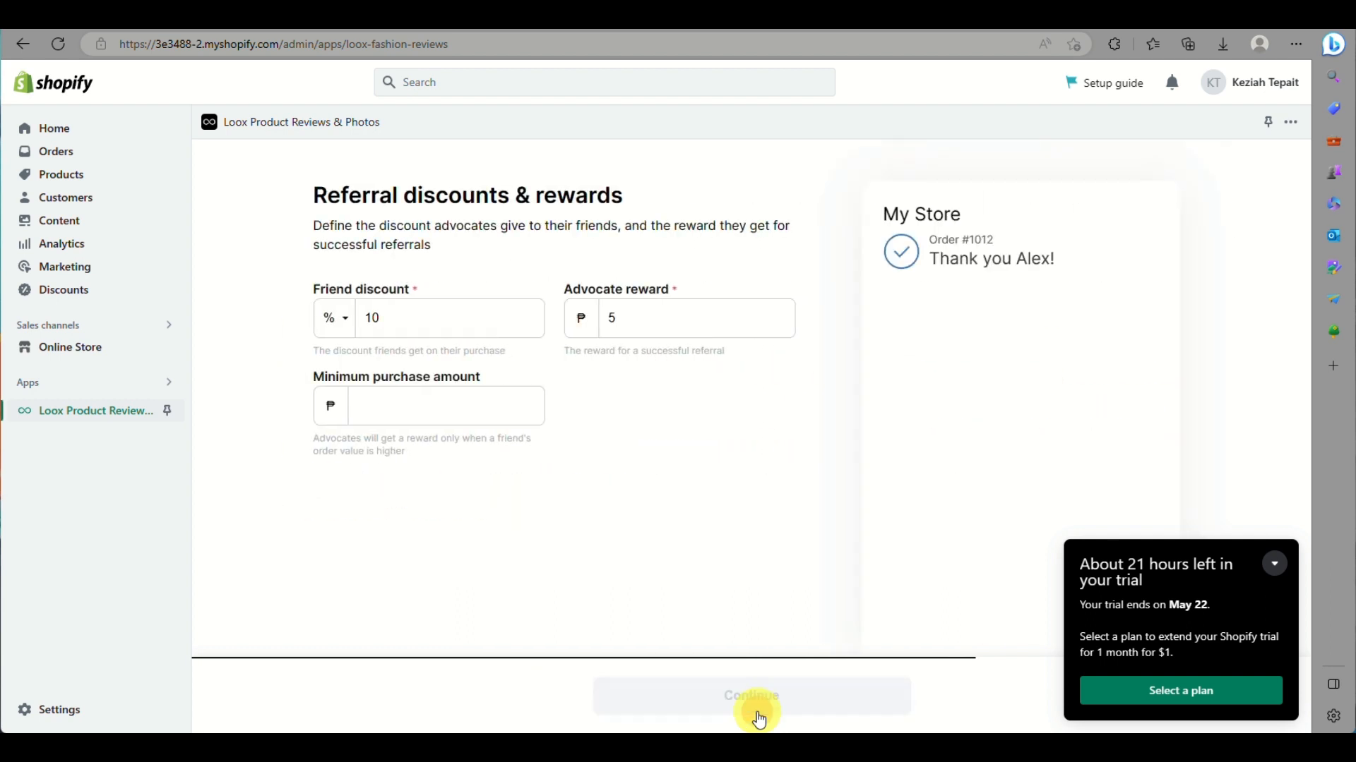
pyautogui.click(759, 717)
pyautogui.click(757, 714)
pyautogui.click(758, 715)
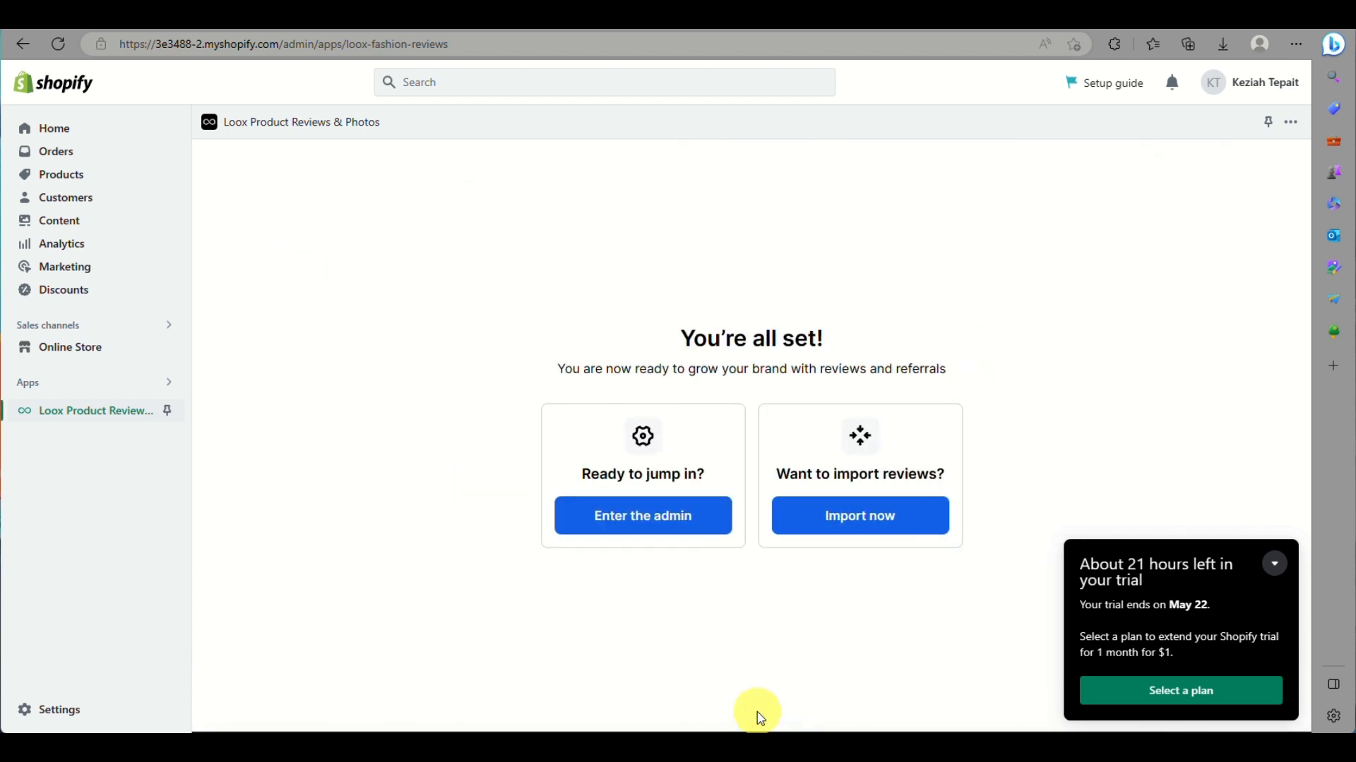
# Open Loox's review import page and view and dismiss the Import to Loox bookmark instructions
pyautogui.click(890, 521)
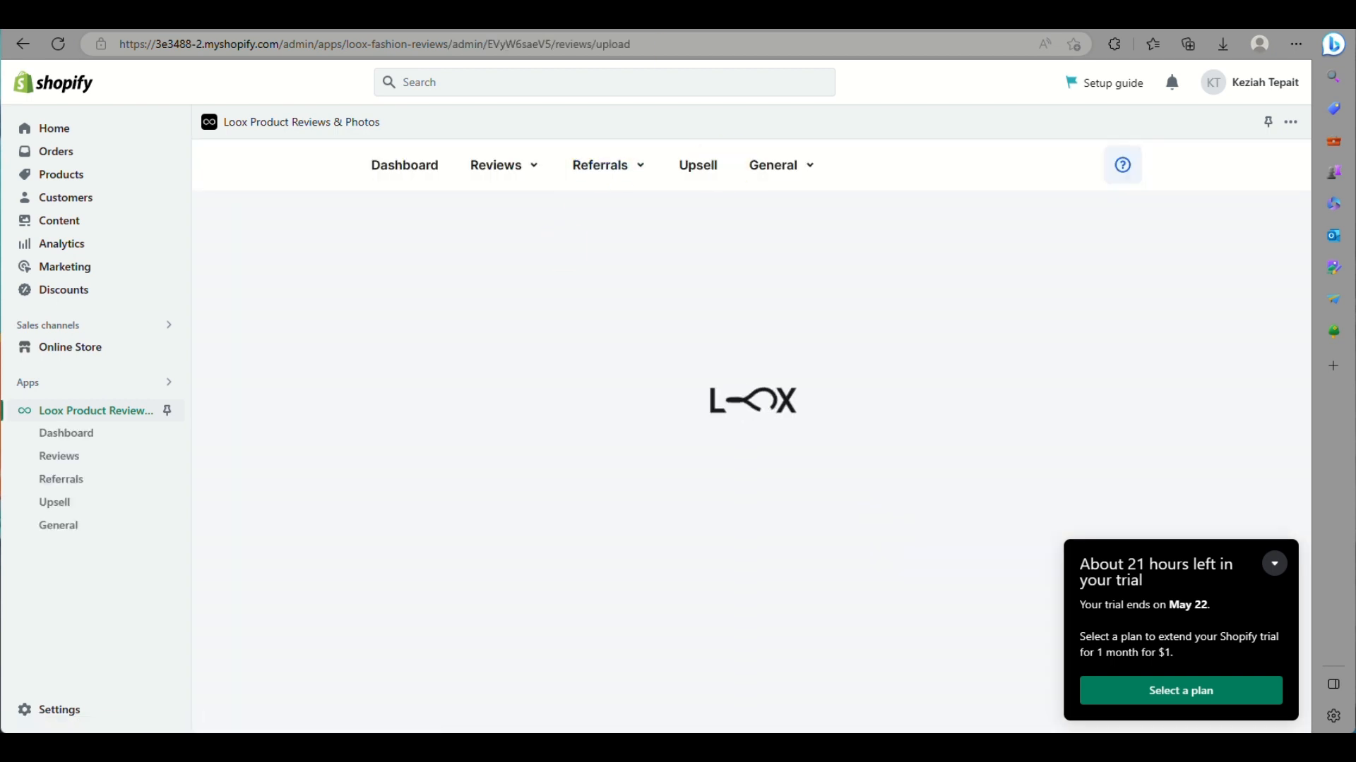
pyautogui.click(840, 384)
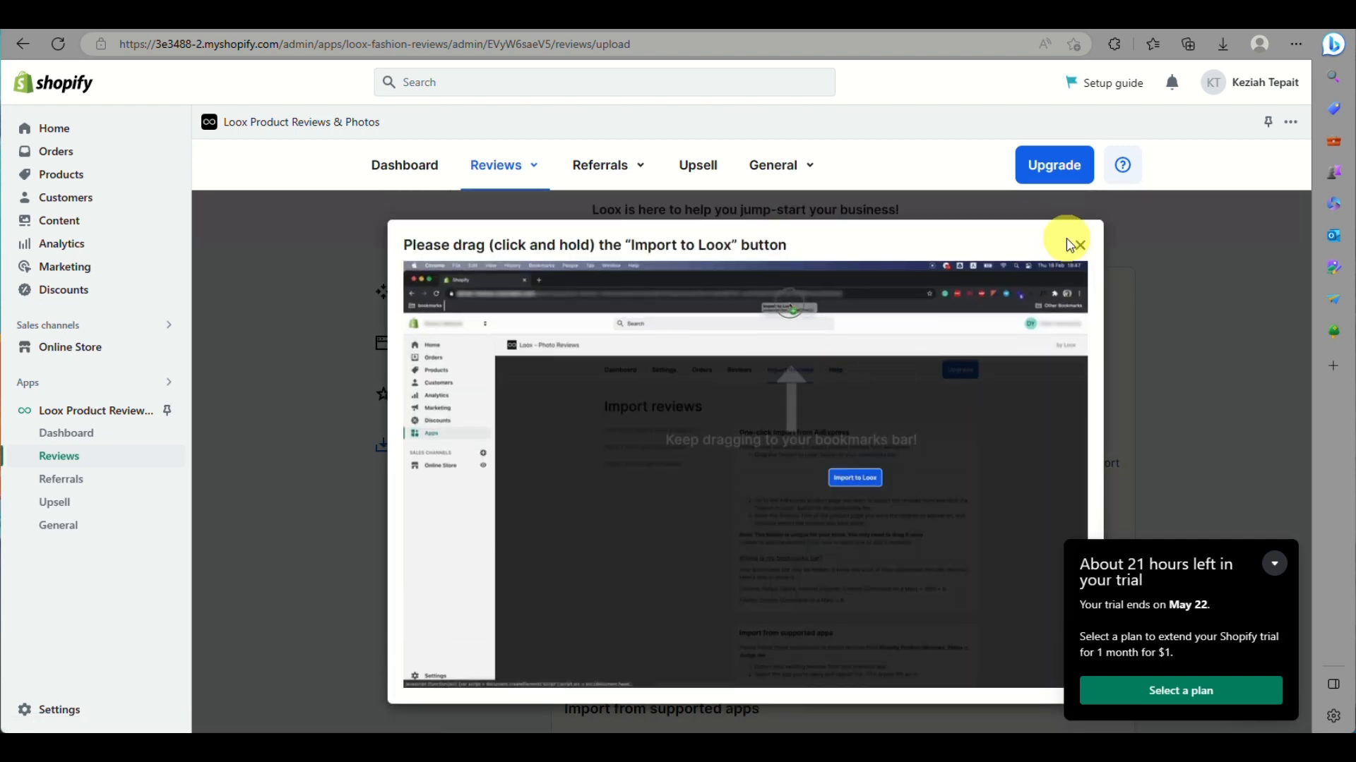
pyautogui.click(1078, 244)
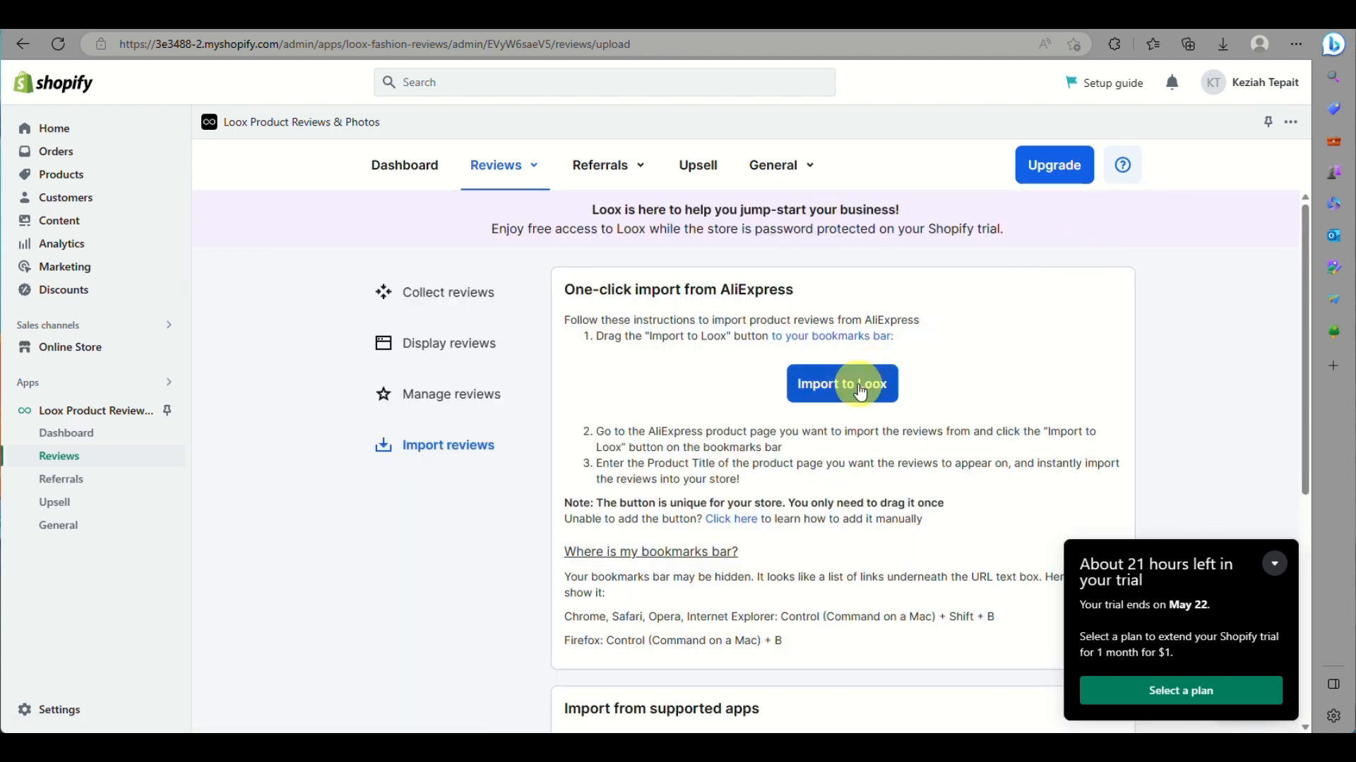
# Try to add the Import to Loox button to the browser's favorites bar
pyautogui.moveTo(860, 392); pyautogui.dragTo(1110, 32)
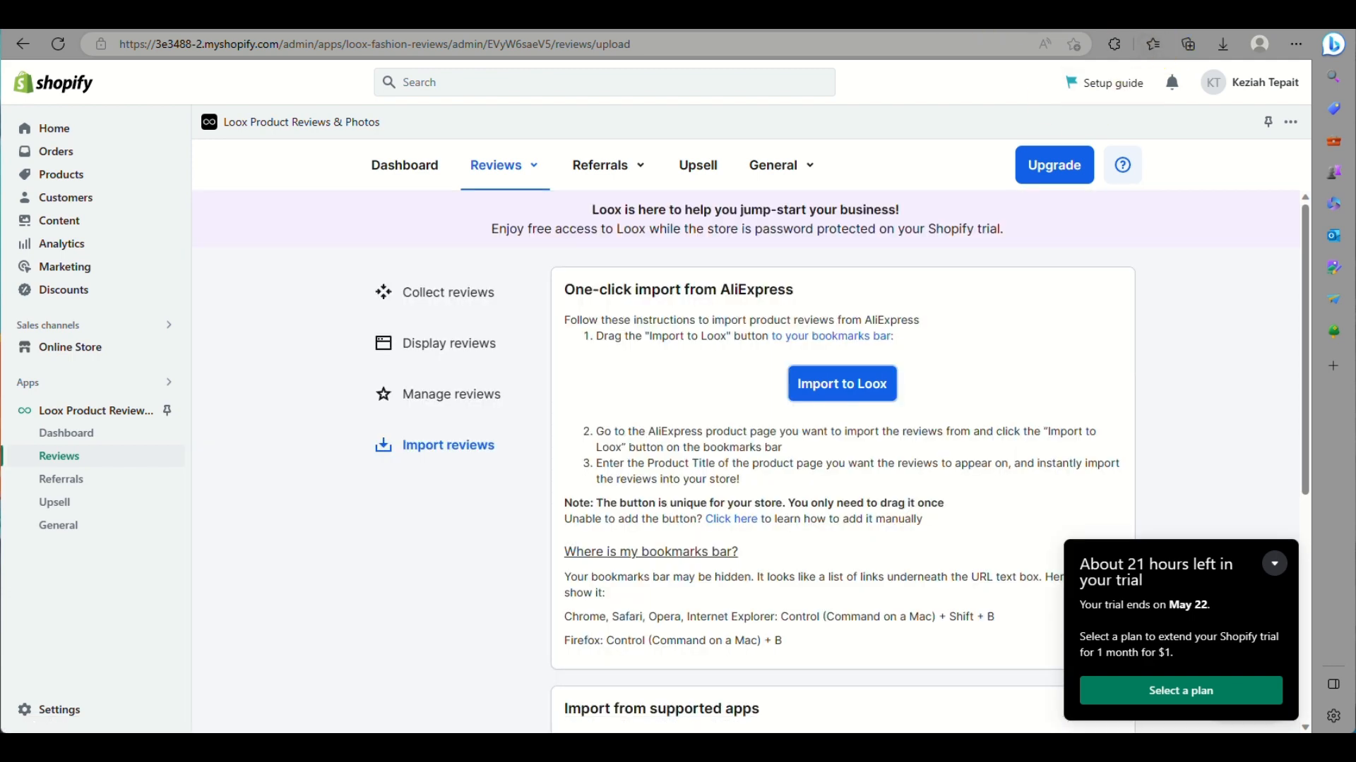
pyautogui.click(1153, 44)
pyautogui.moveTo(689, 387); pyautogui.dragTo(1084, 358)
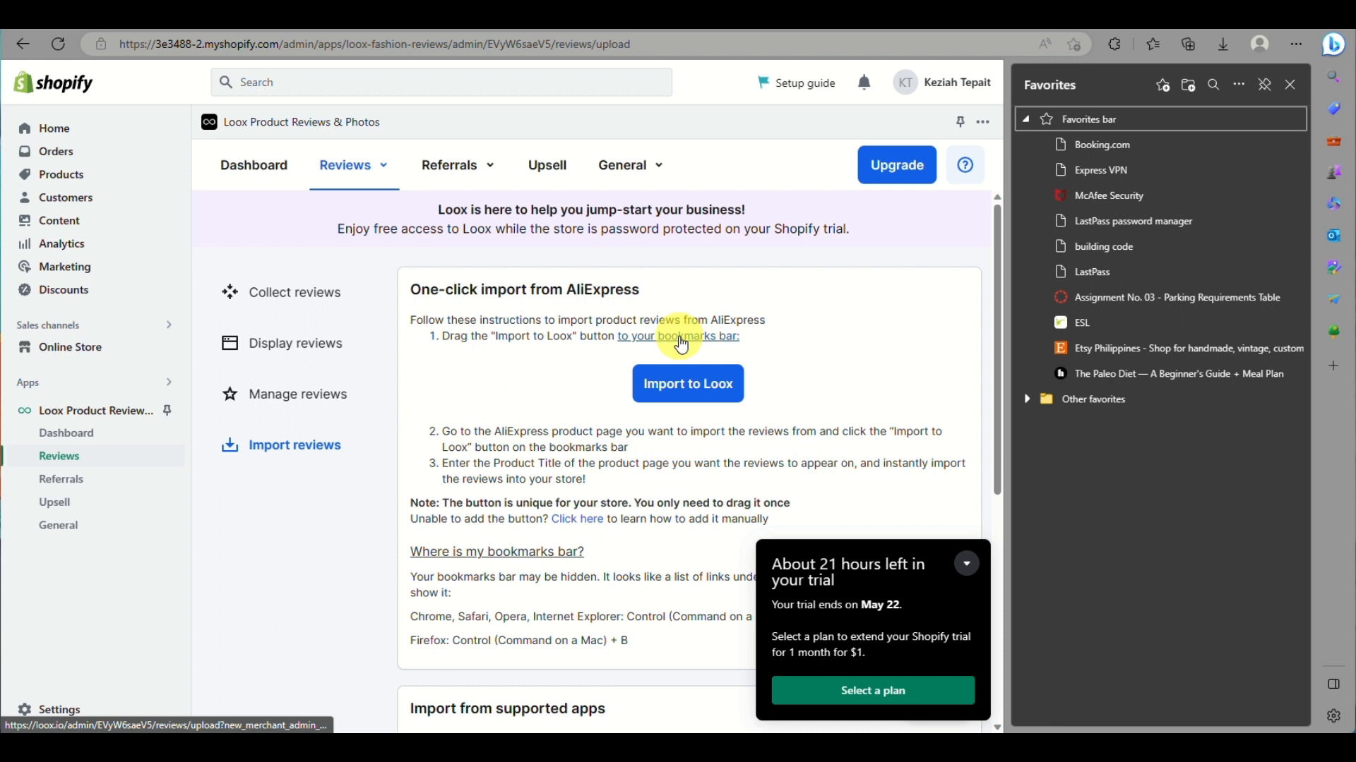
pyautogui.moveTo(680, 384); pyautogui.dragTo(980, 31)
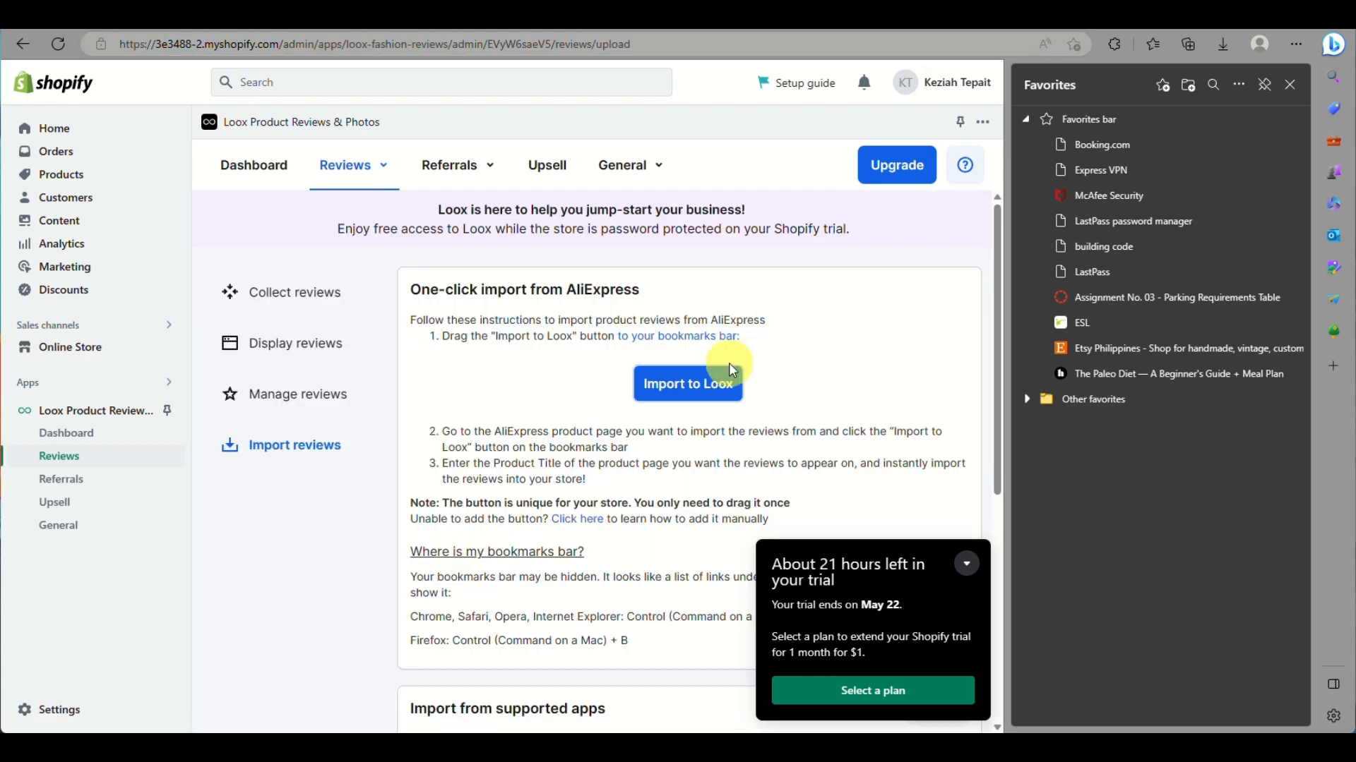
pyautogui.moveTo(731, 369); pyautogui.dragTo(713, 35)
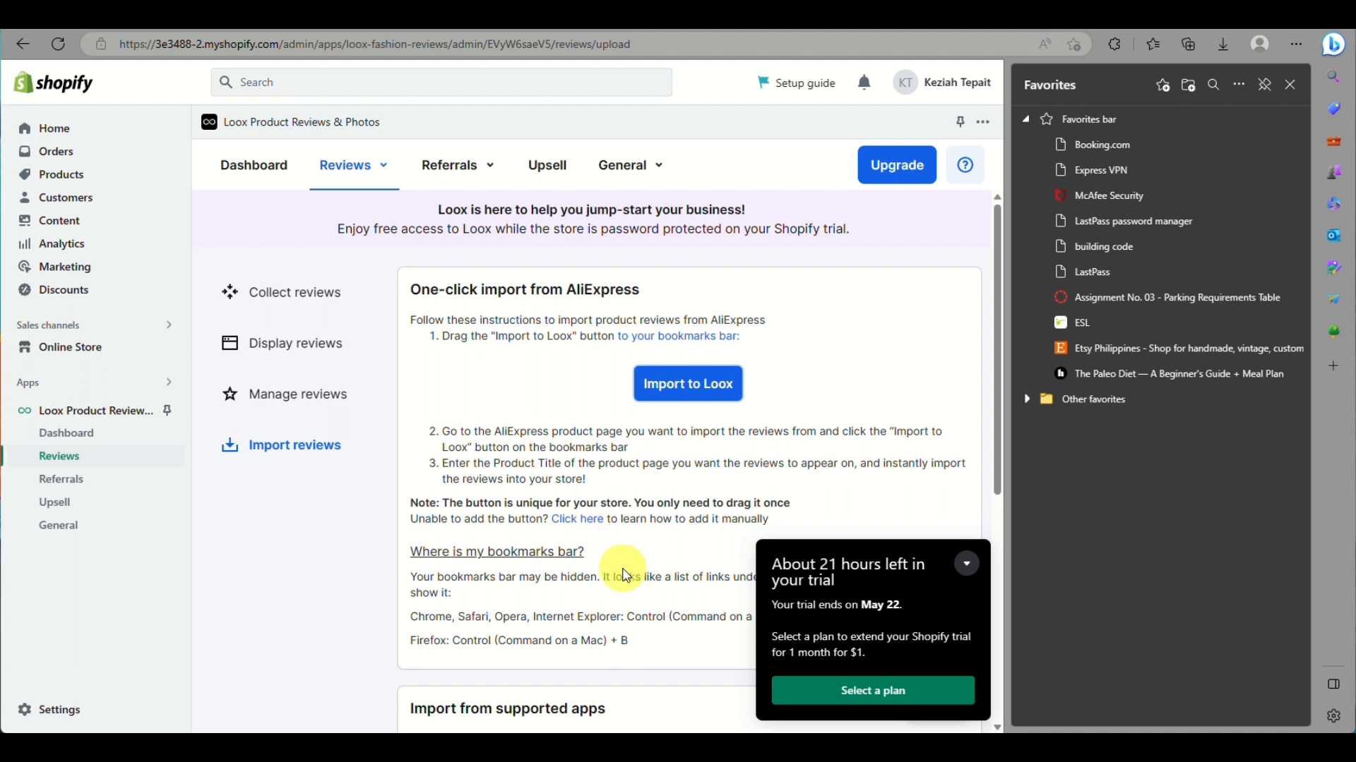
# Open Loox's help article on importing AliExpress reviews and read how to add the importer to the bookmarks bar
pyautogui.click(588, 520)
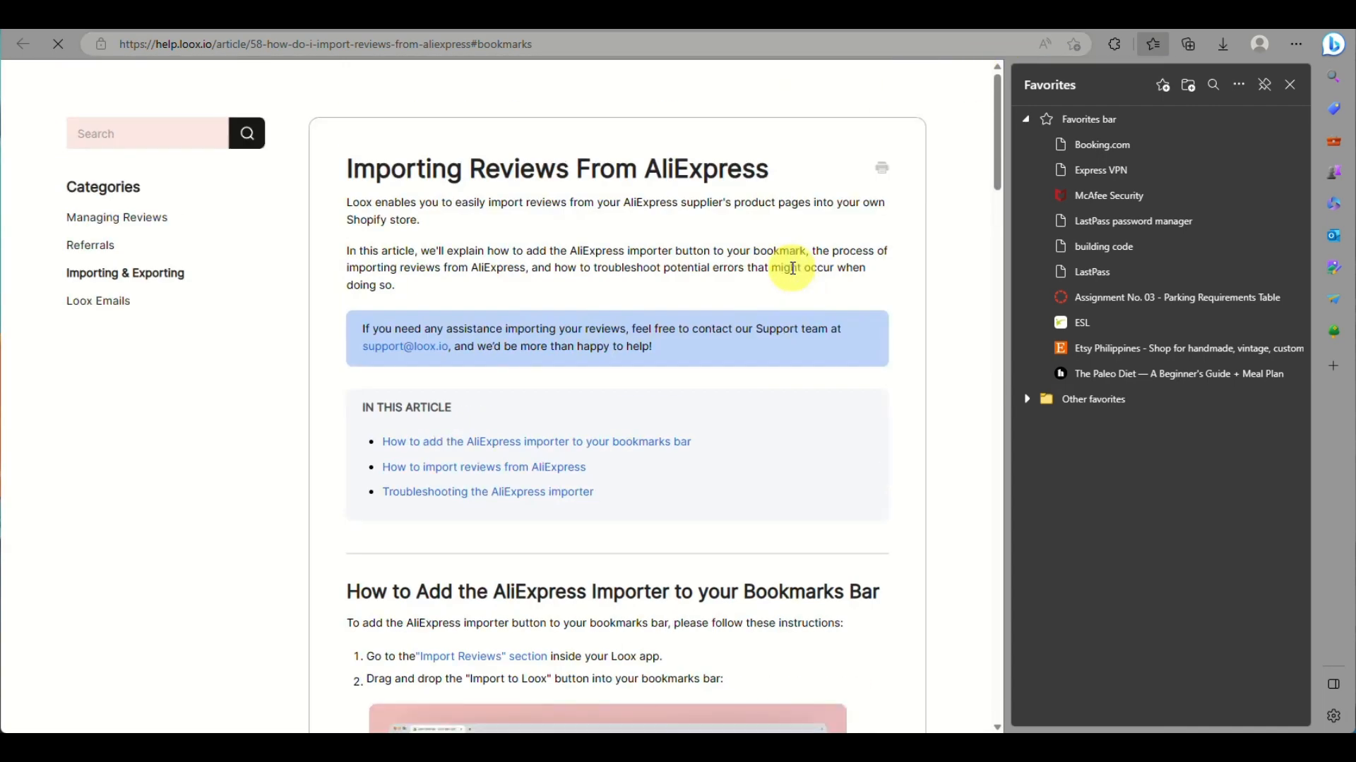
pyautogui.scroll(-5, 792, 269)
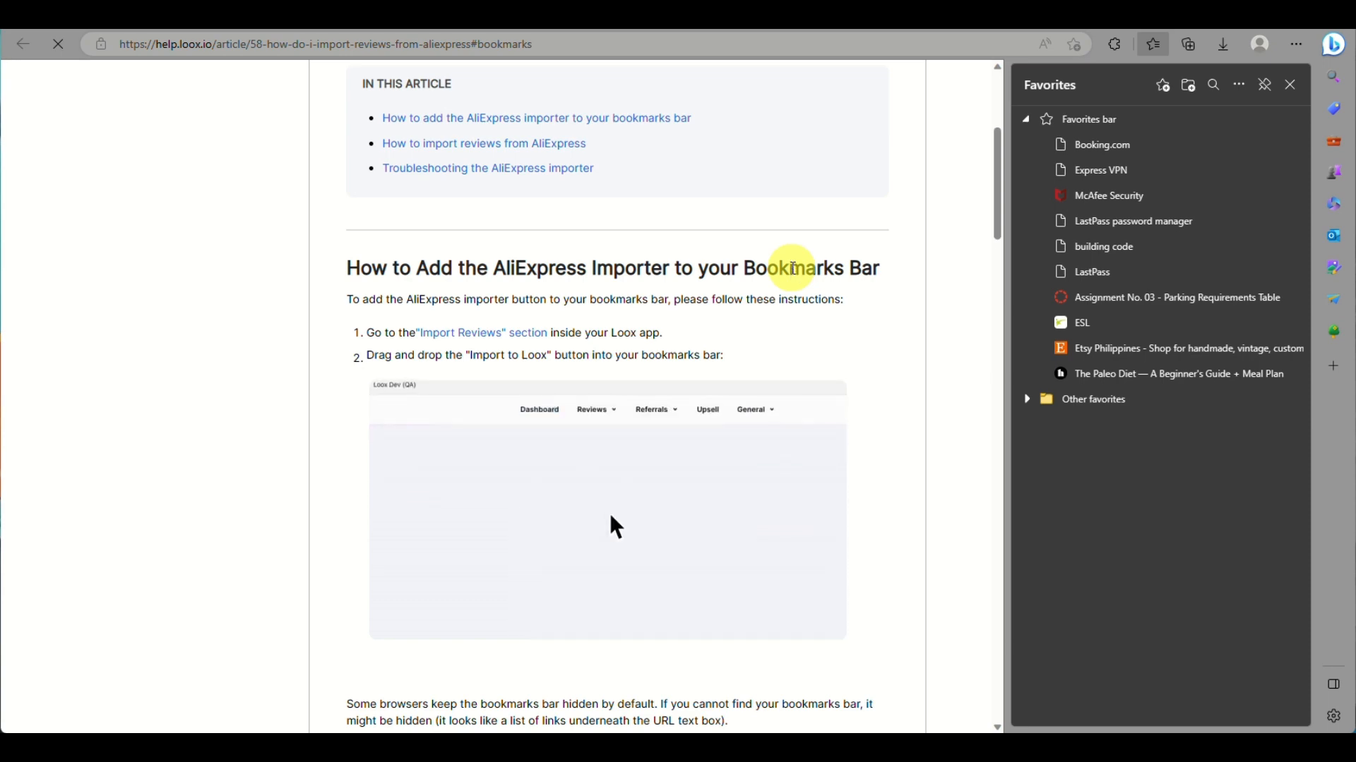
pyautogui.scroll(5, 792, 269)
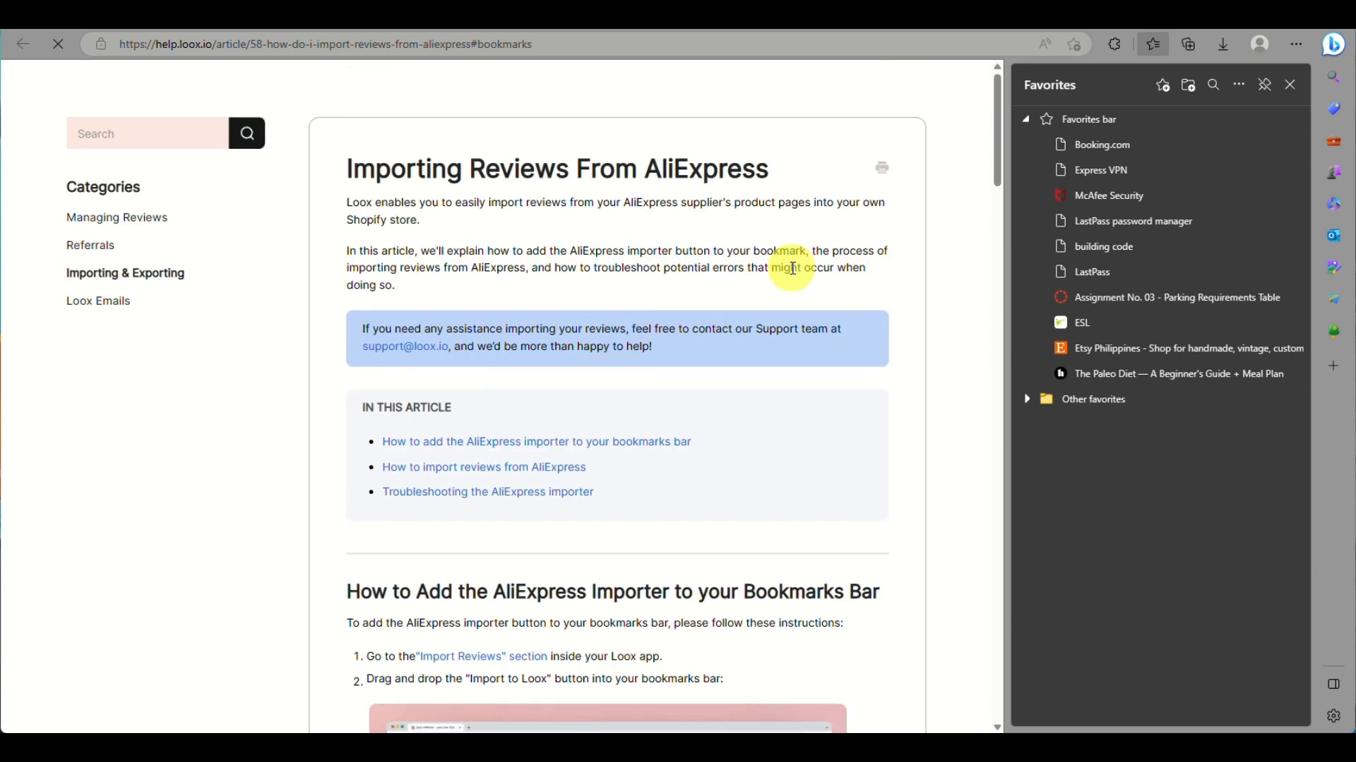
pyautogui.scroll(-6, 792, 269)
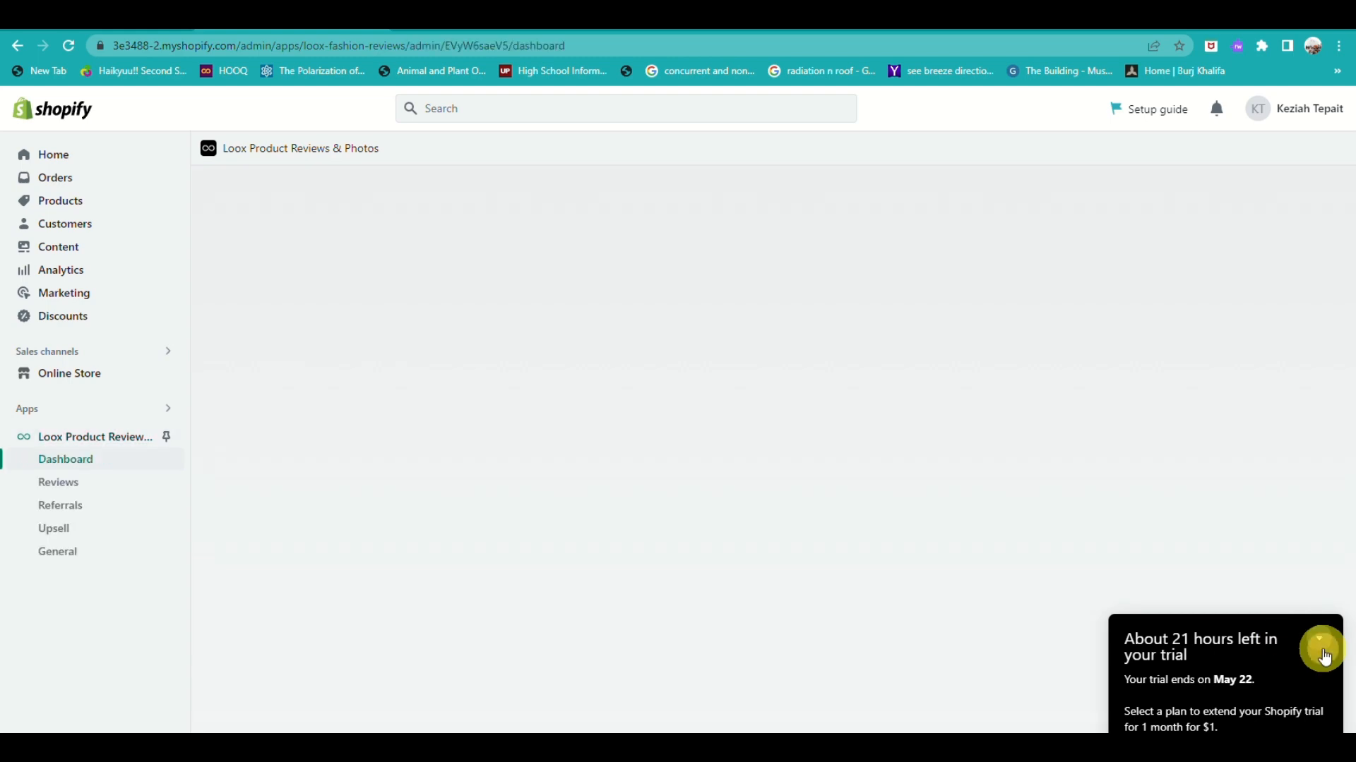
# In Chrome, open Loox's Import reviews page and add the Import to Loox button to the bookmarks bar
pyautogui.click(1319, 638)
pyautogui.scroll(-4, 565, 402)
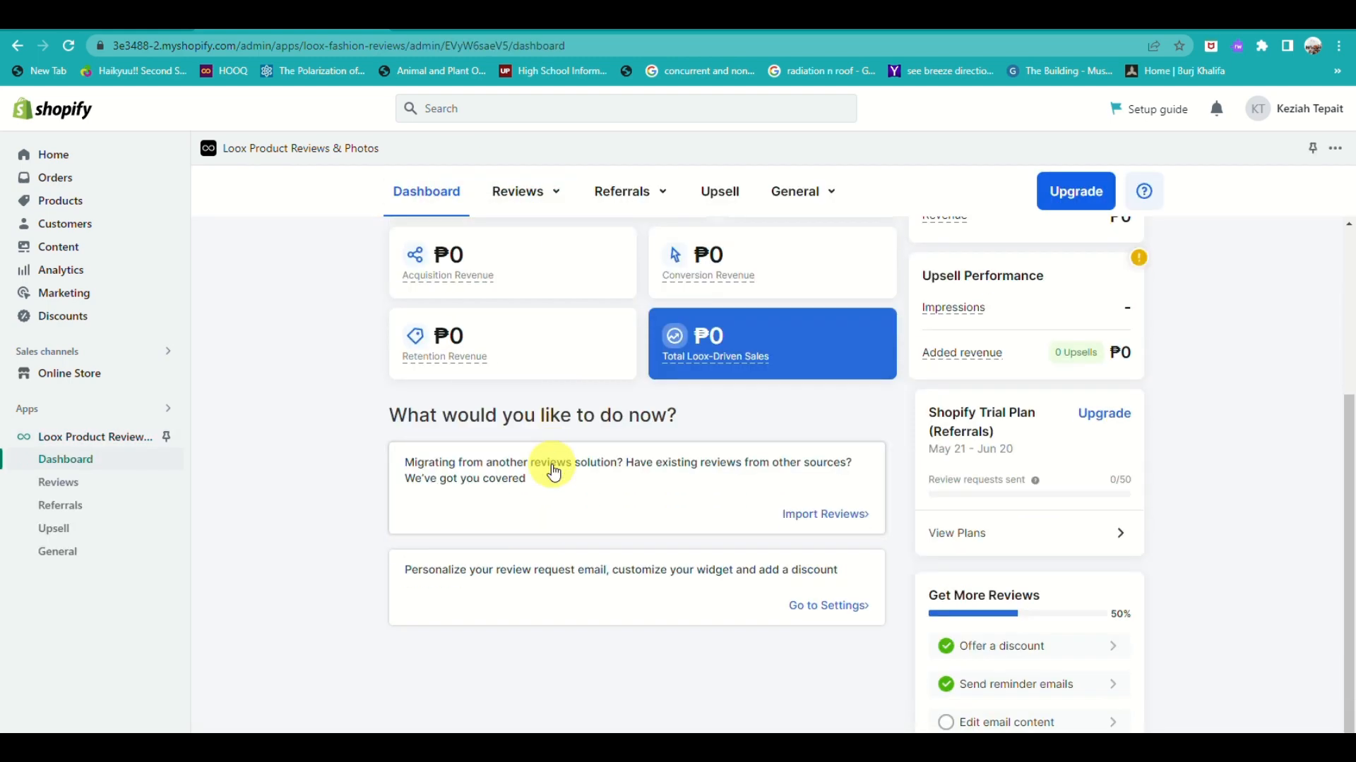
pyautogui.scroll(4, 554, 466)
pyautogui.click(529, 191)
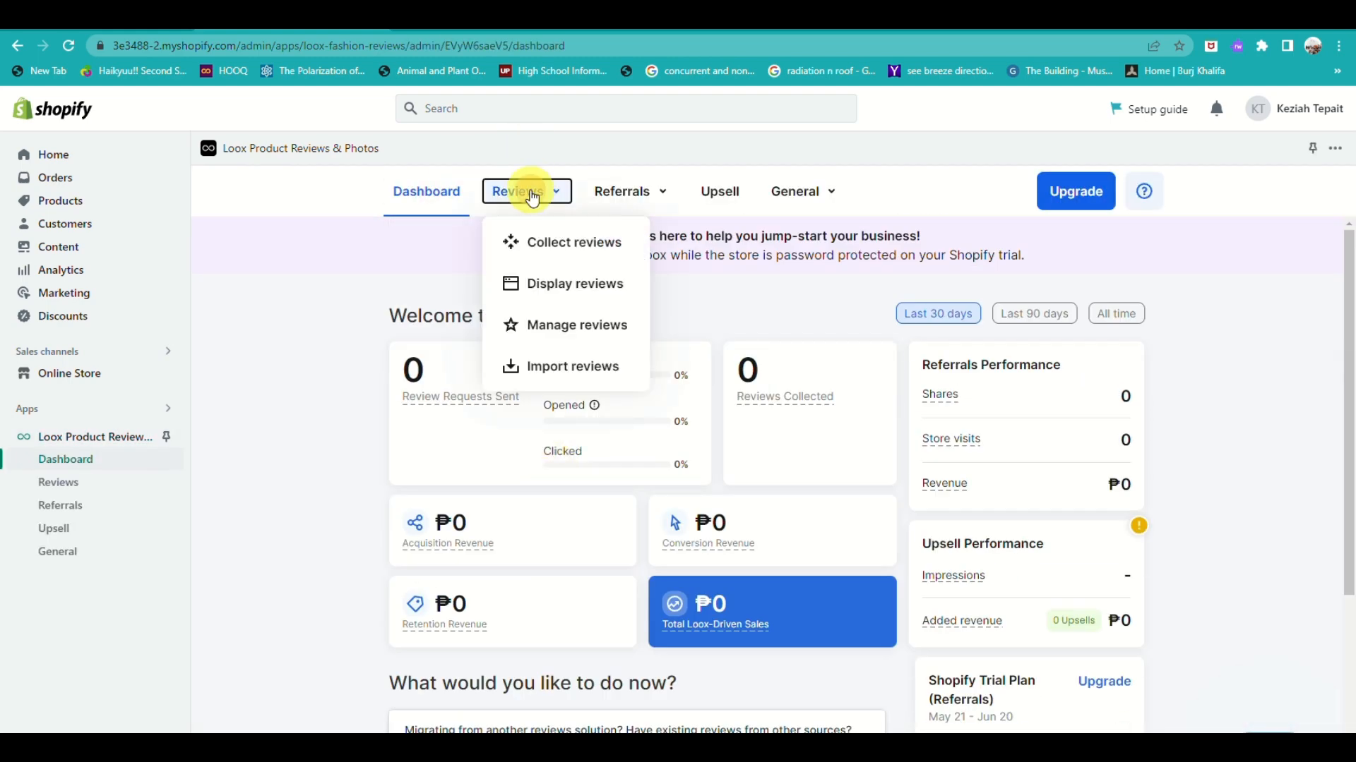
pyautogui.click(548, 332)
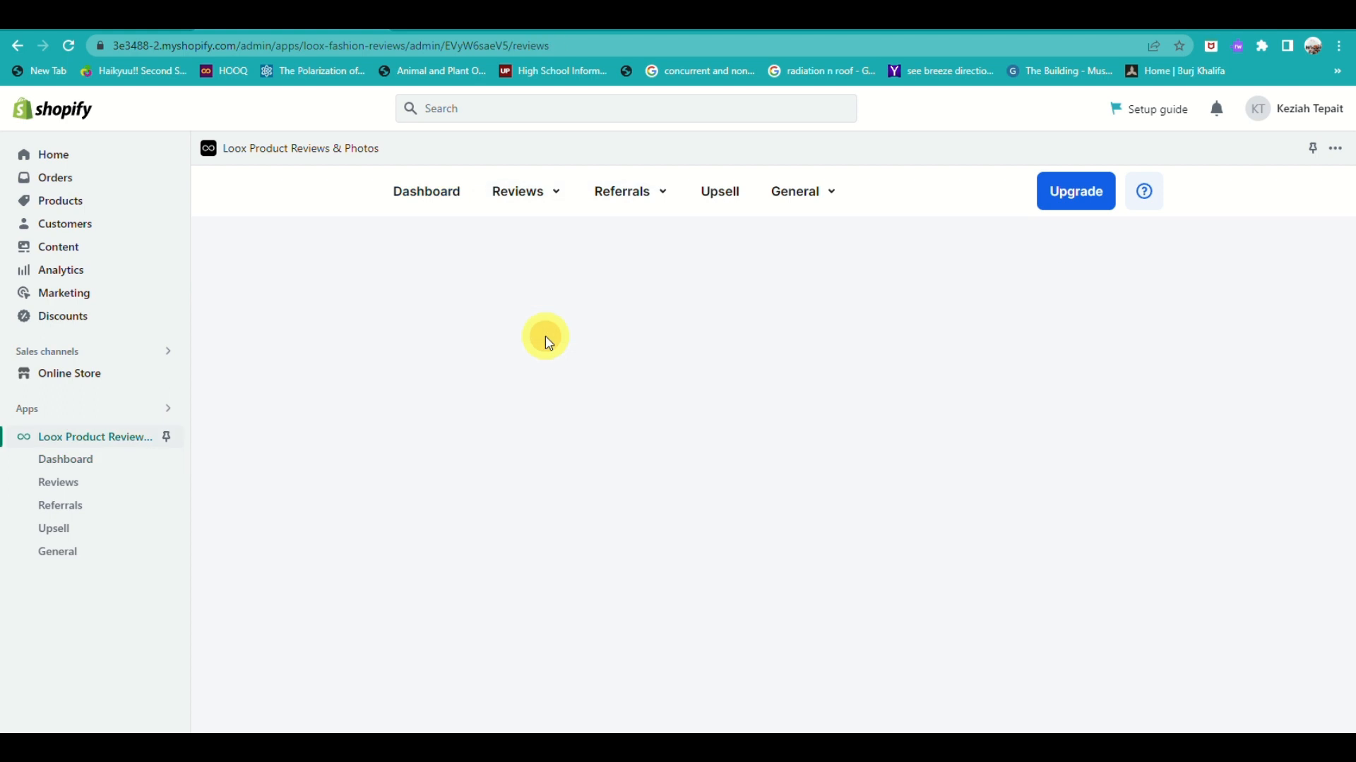
pyautogui.click(542, 204)
pyautogui.click(572, 363)
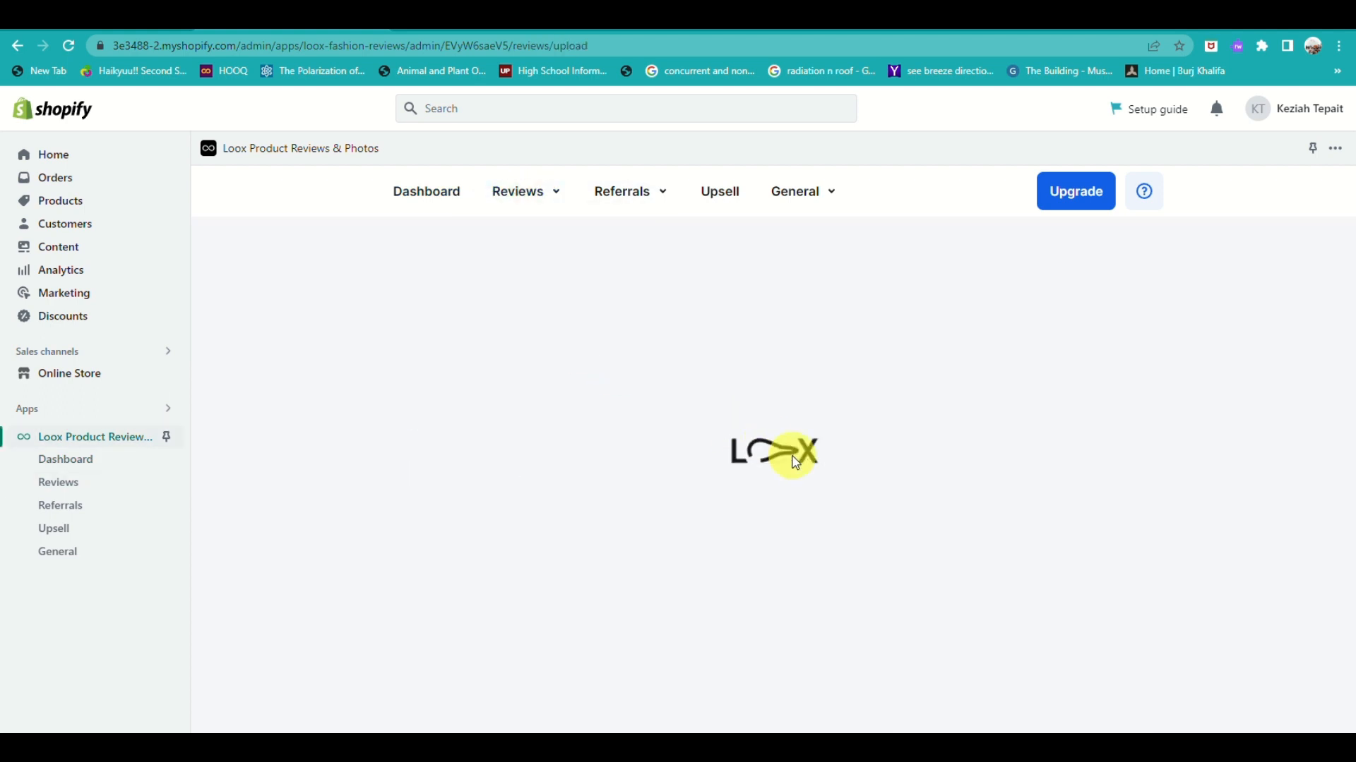
pyautogui.moveTo(883, 409); pyautogui.dragTo(353, 71)
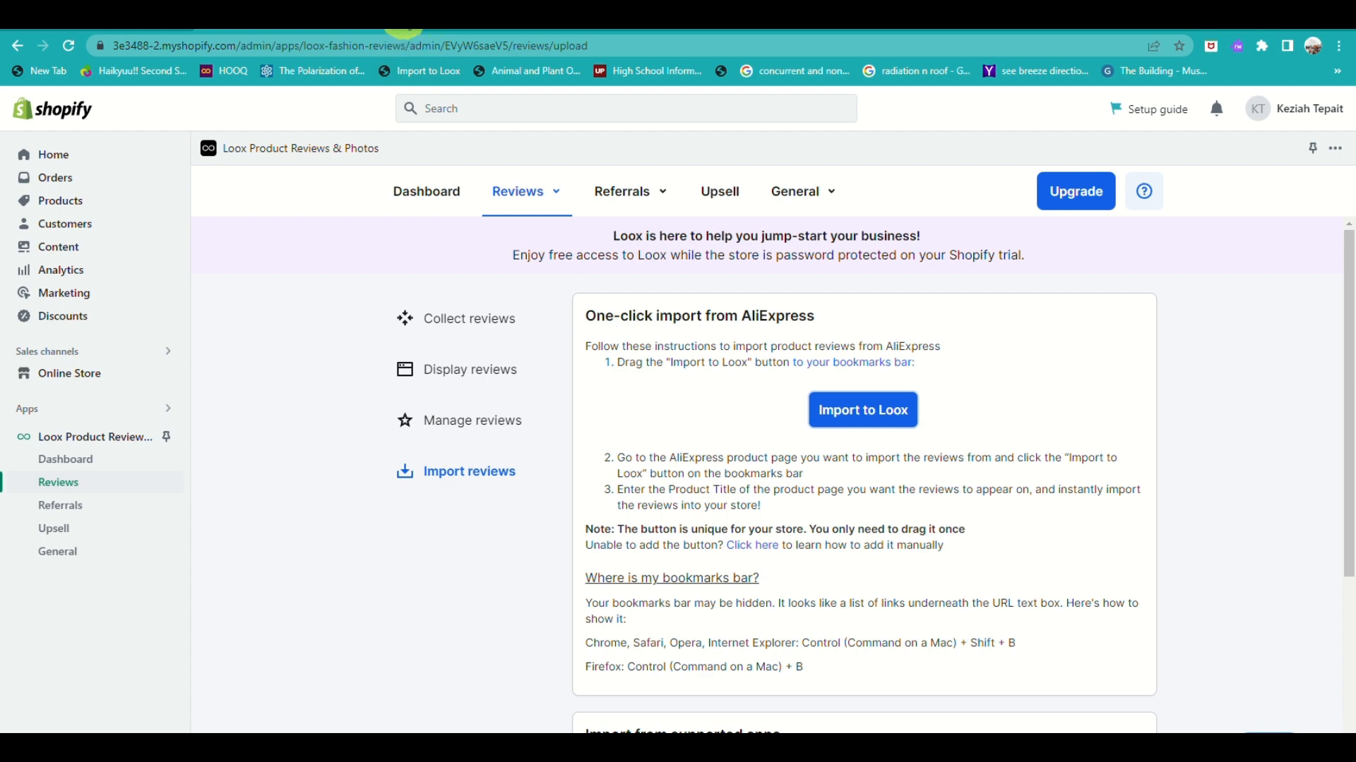
# Go to AliExpress in a new tab and open the Superior Solid Watercolor Paint Set product page
pyautogui.click(404, 30)
pyautogui.write('alie')
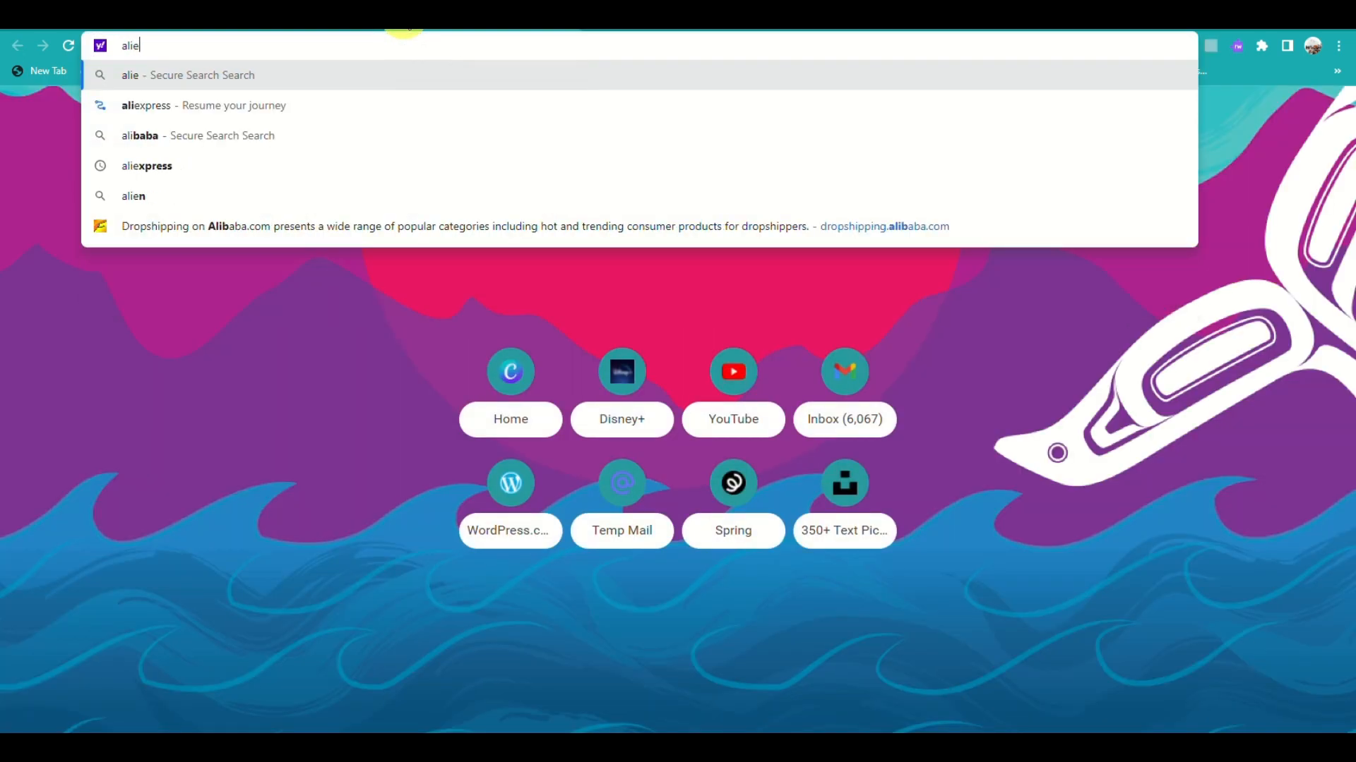
pyautogui.write('xpress')
pyautogui.press('Return')
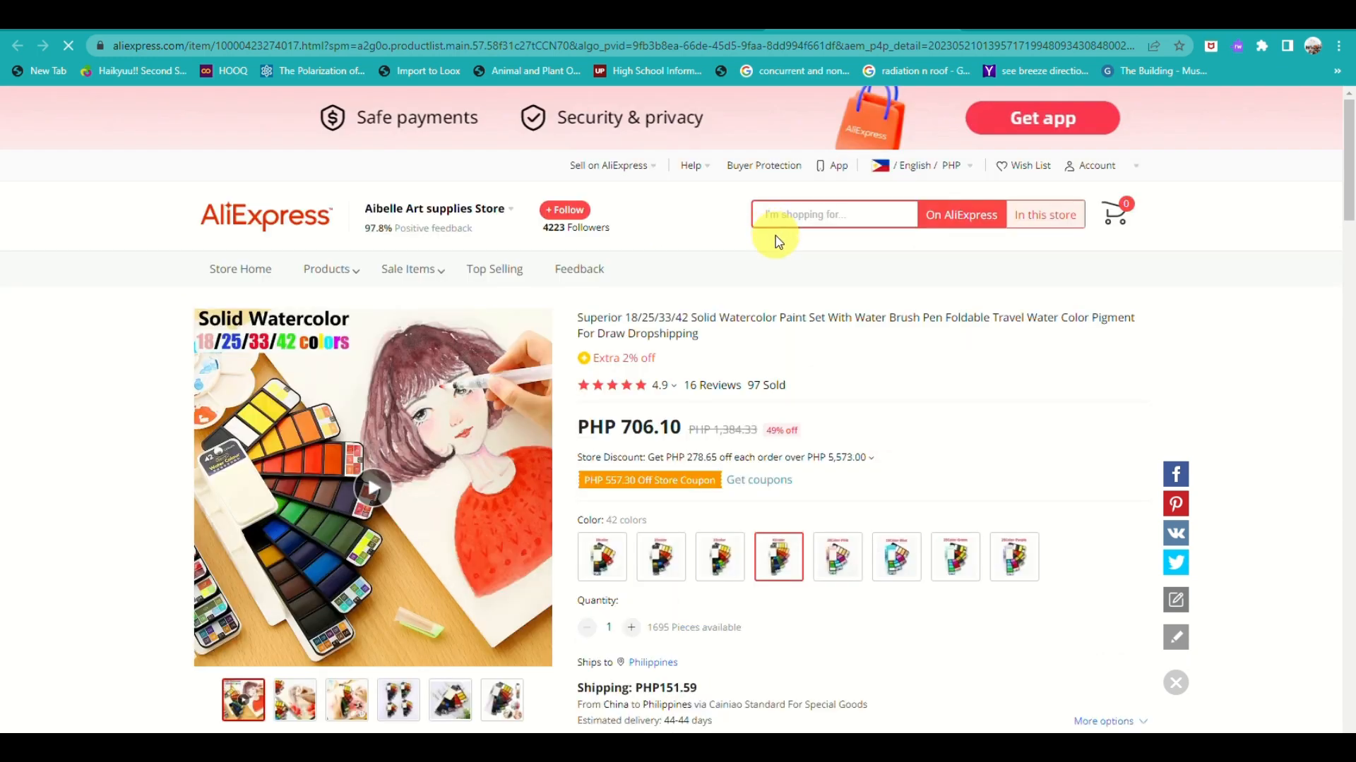
# Launch the Loox importer for Watercolor Paint Set Pigment with Water Pen, without the photos-only filter or variant information, and preview the reviews
pyautogui.click(425, 69)
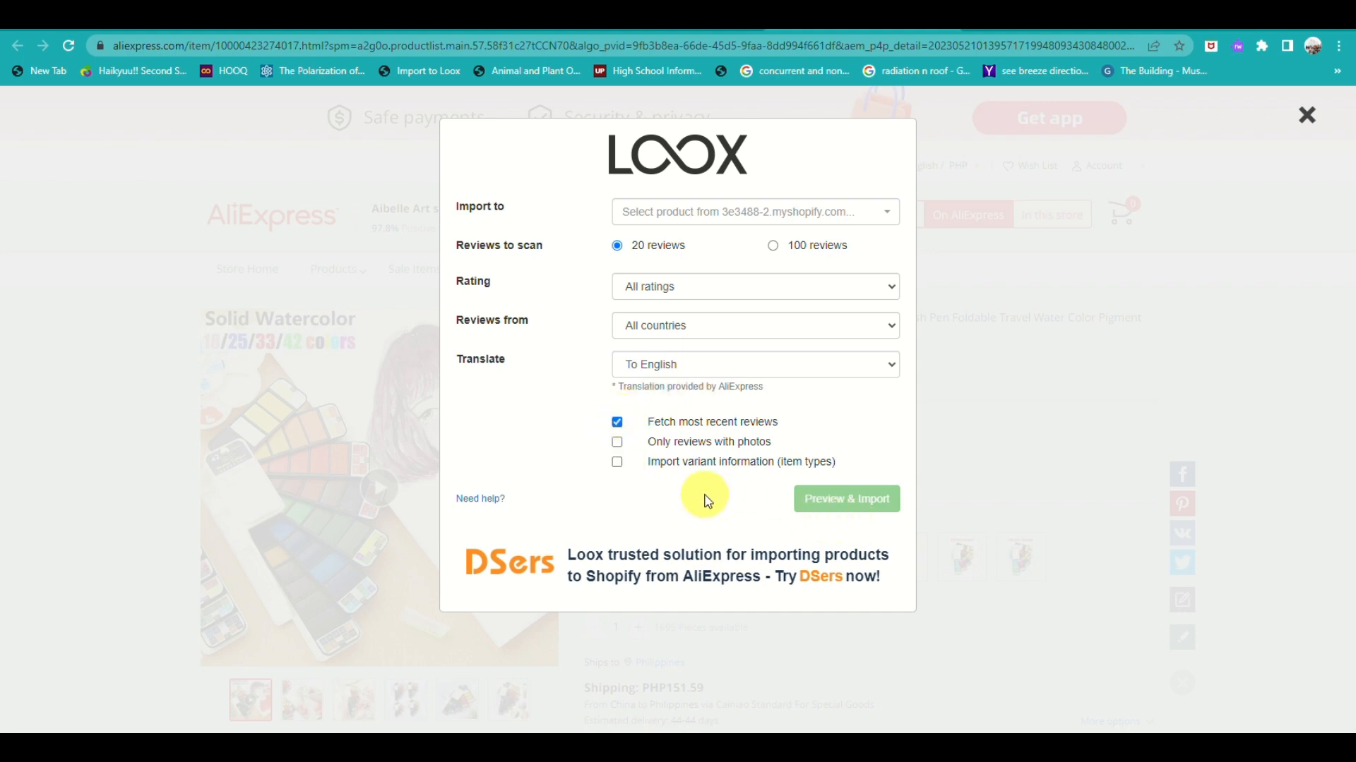
pyautogui.click(617, 461)
pyautogui.click(740, 217)
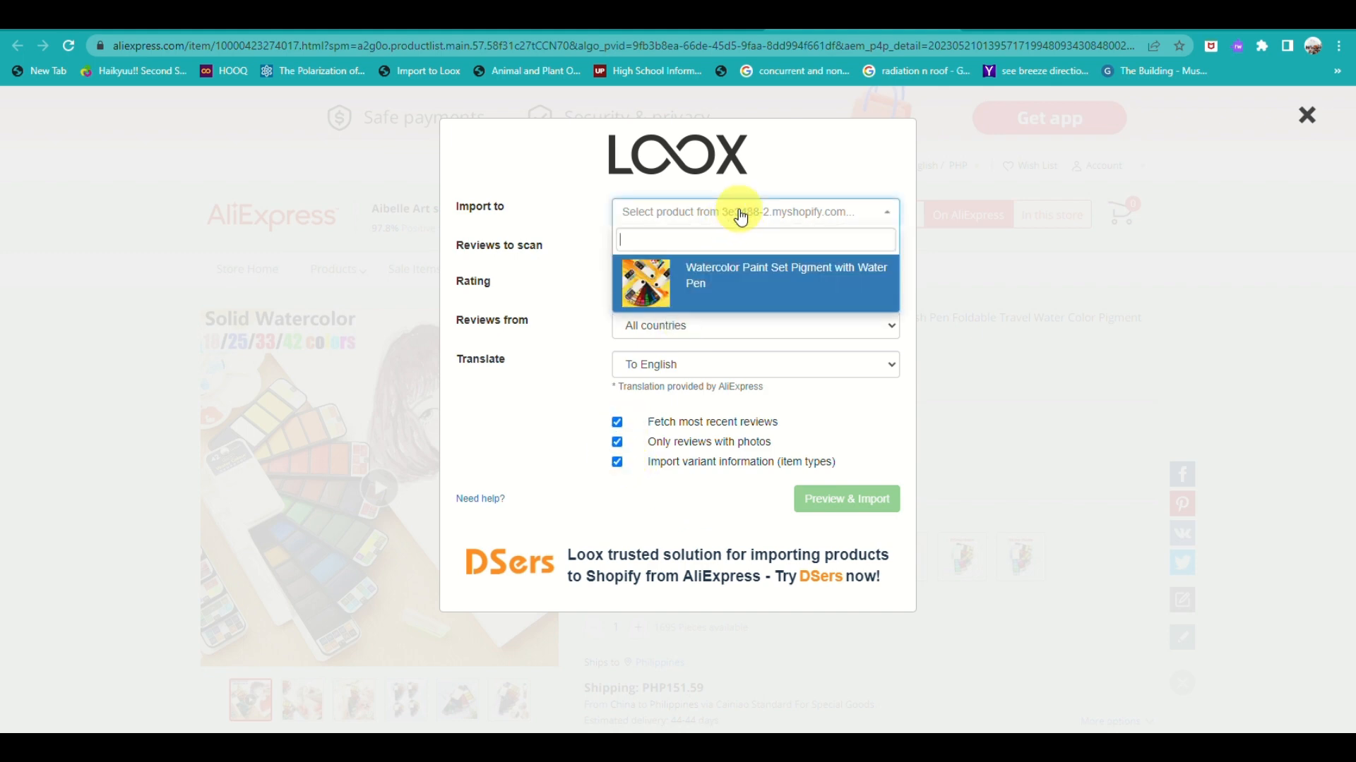
pyautogui.click(728, 291)
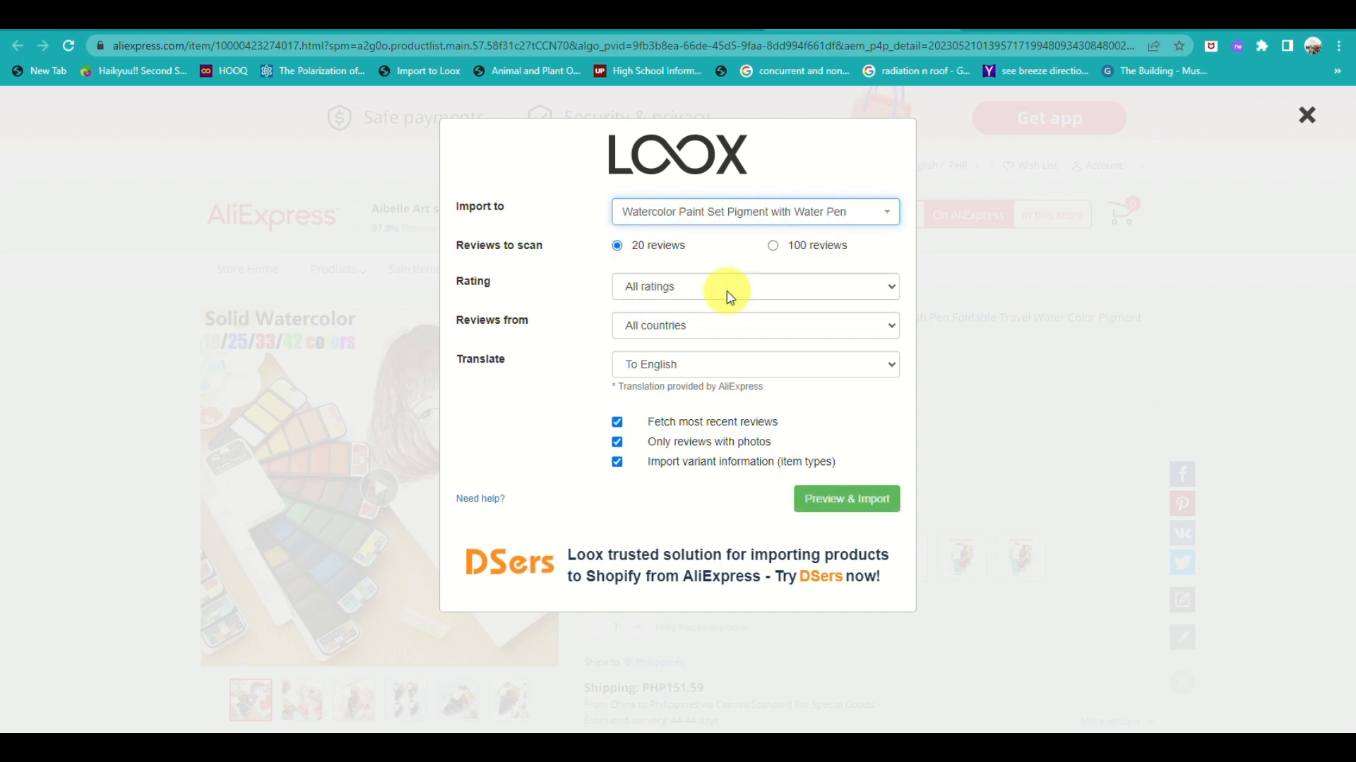
pyautogui.click(618, 444)
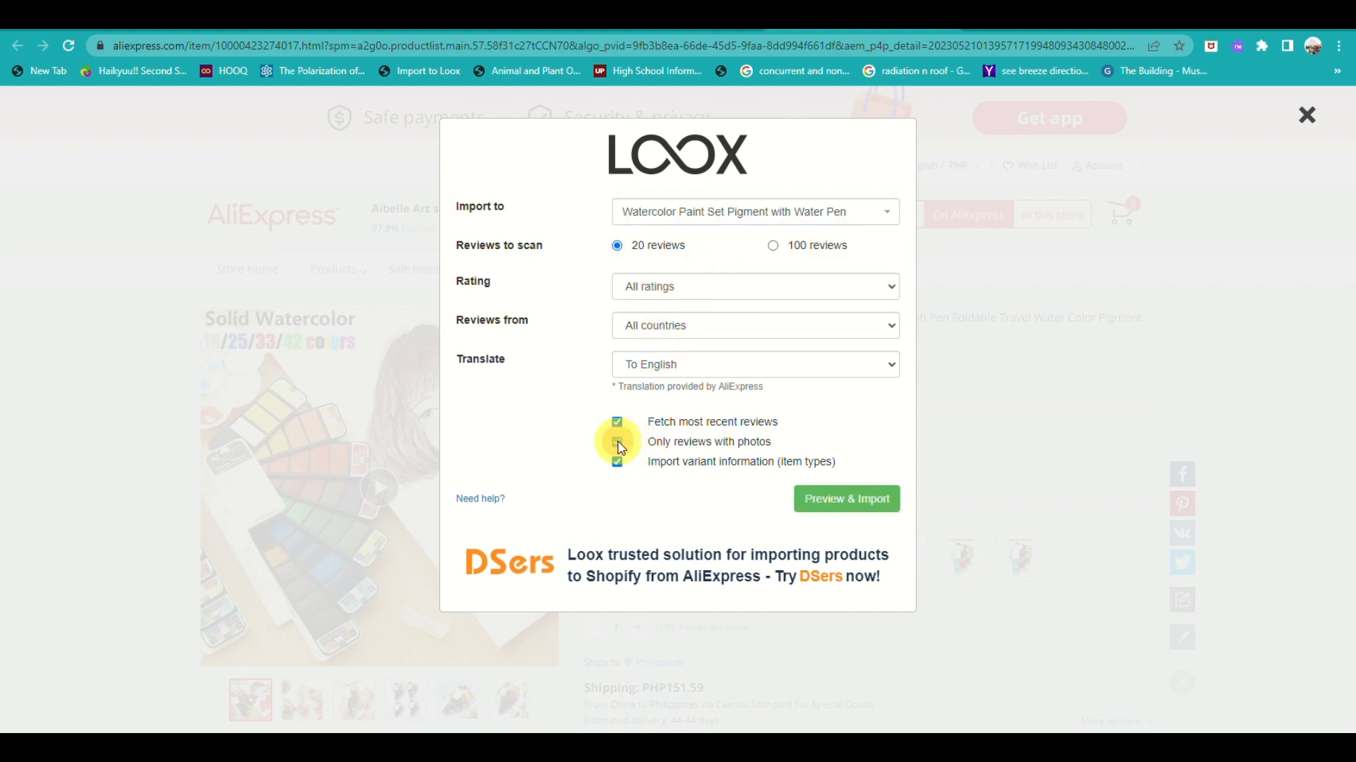
pyautogui.click(619, 463)
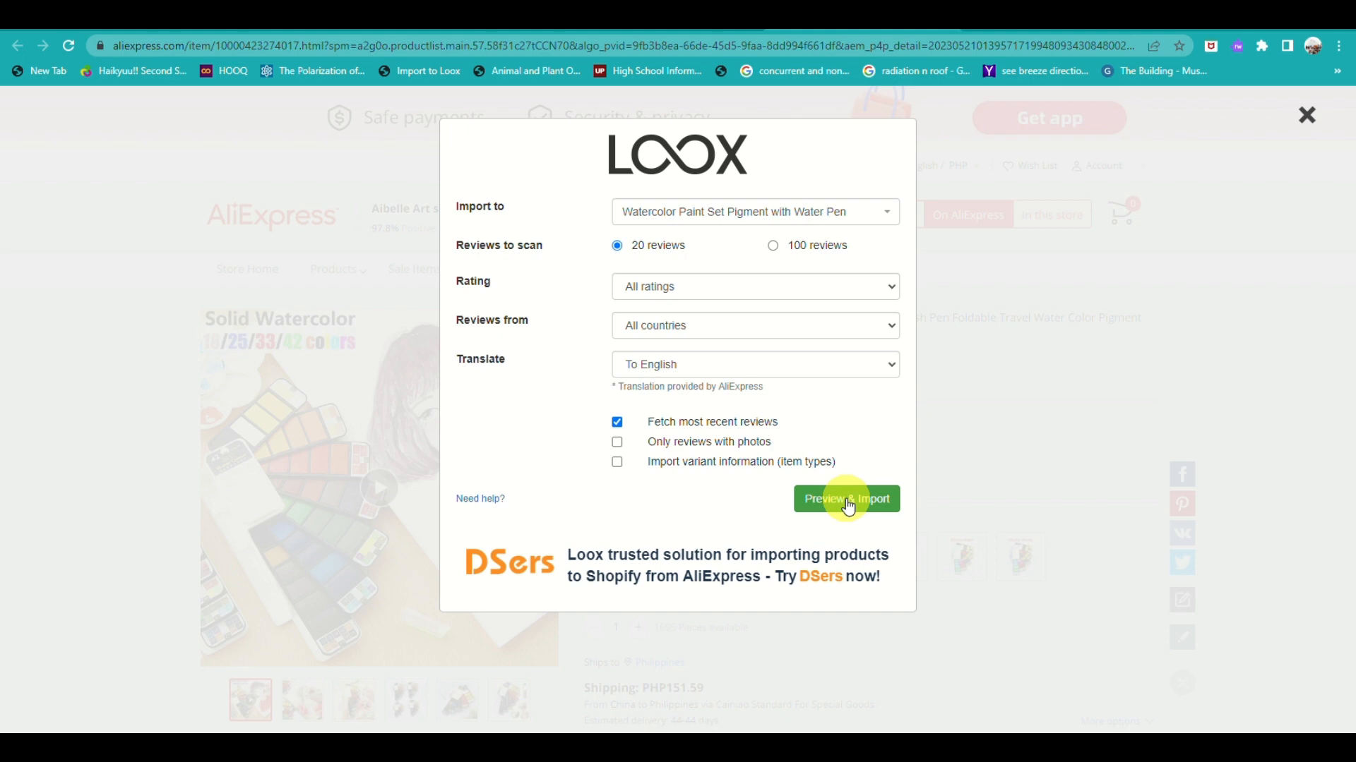
pyautogui.click(847, 501)
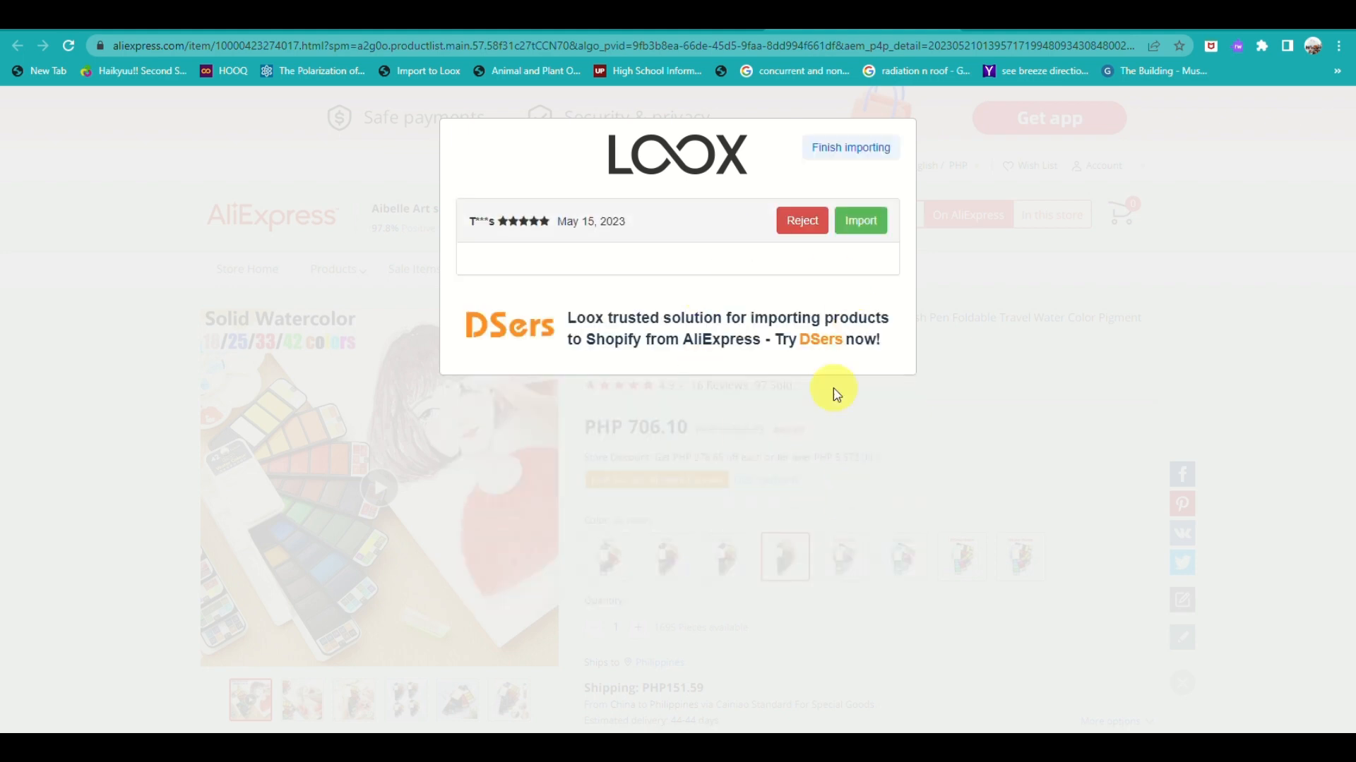
# Import each previewed AliExpress review into the store's watercolor paint set product, one after another
pyautogui.click(872, 225)
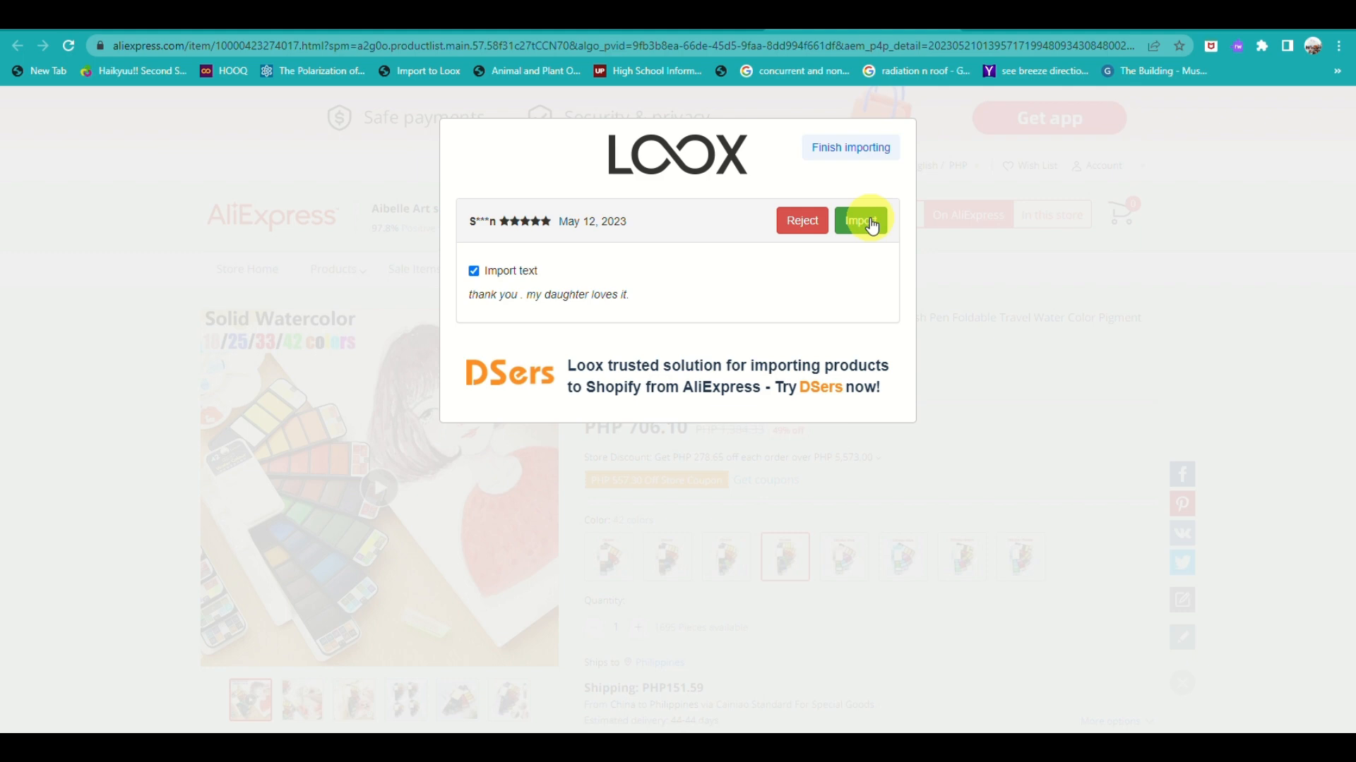
pyautogui.click(872, 224)
pyautogui.click(870, 219)
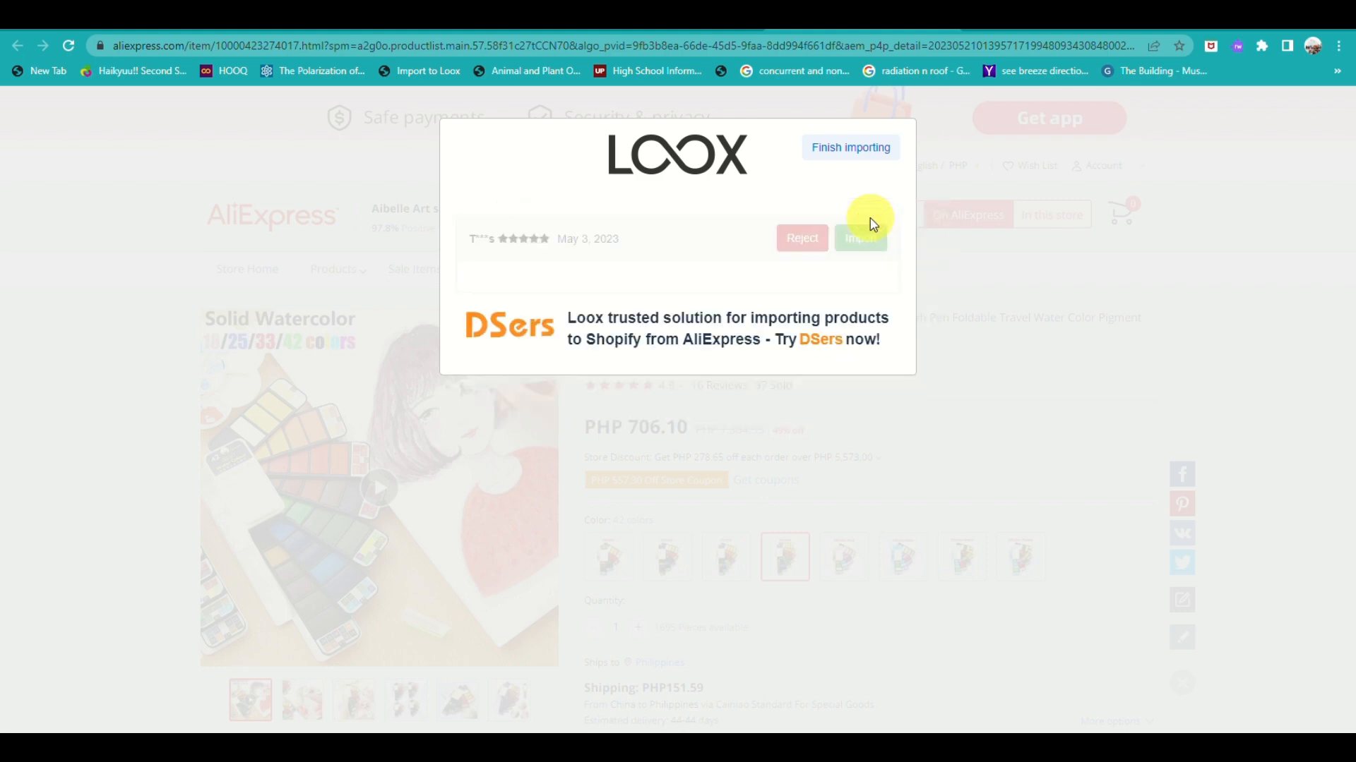
pyautogui.click(870, 219)
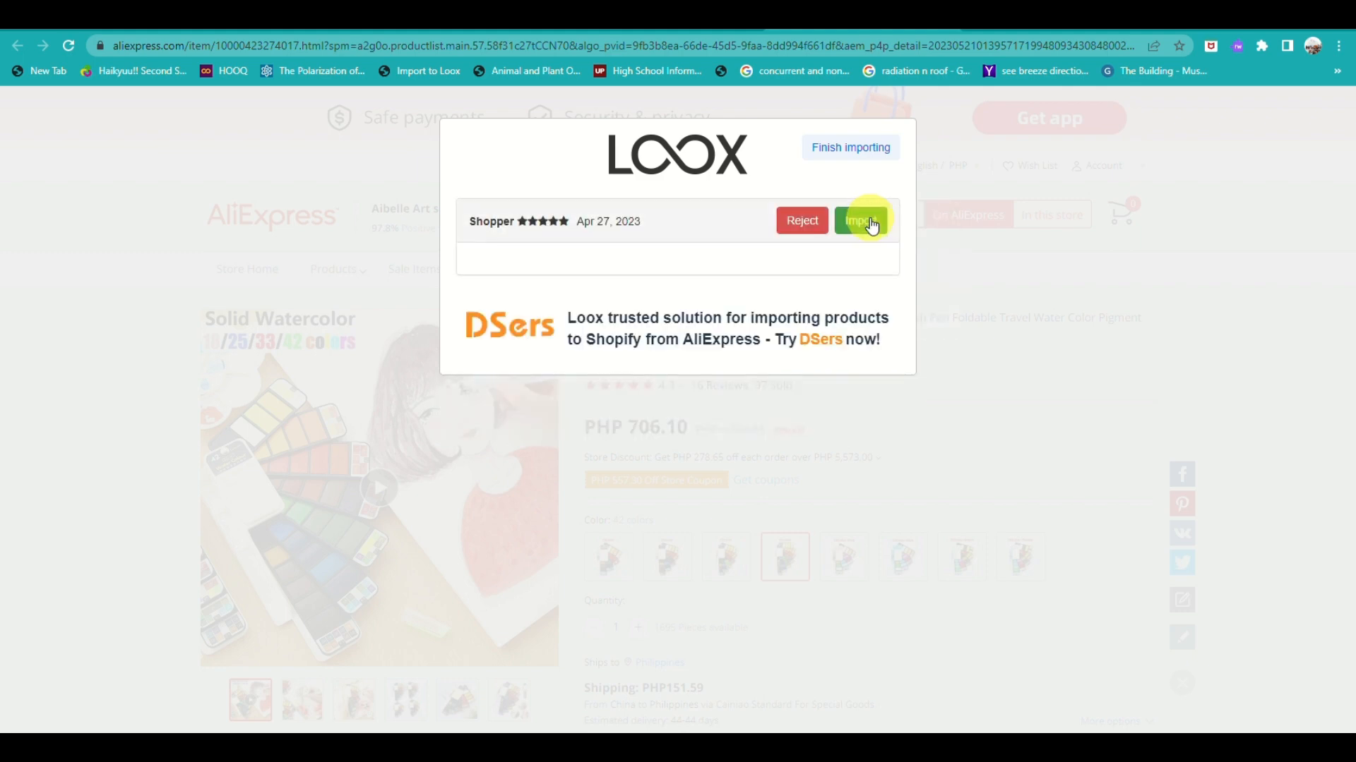
pyautogui.click(870, 219)
pyautogui.click(869, 219)
pyautogui.click(870, 219)
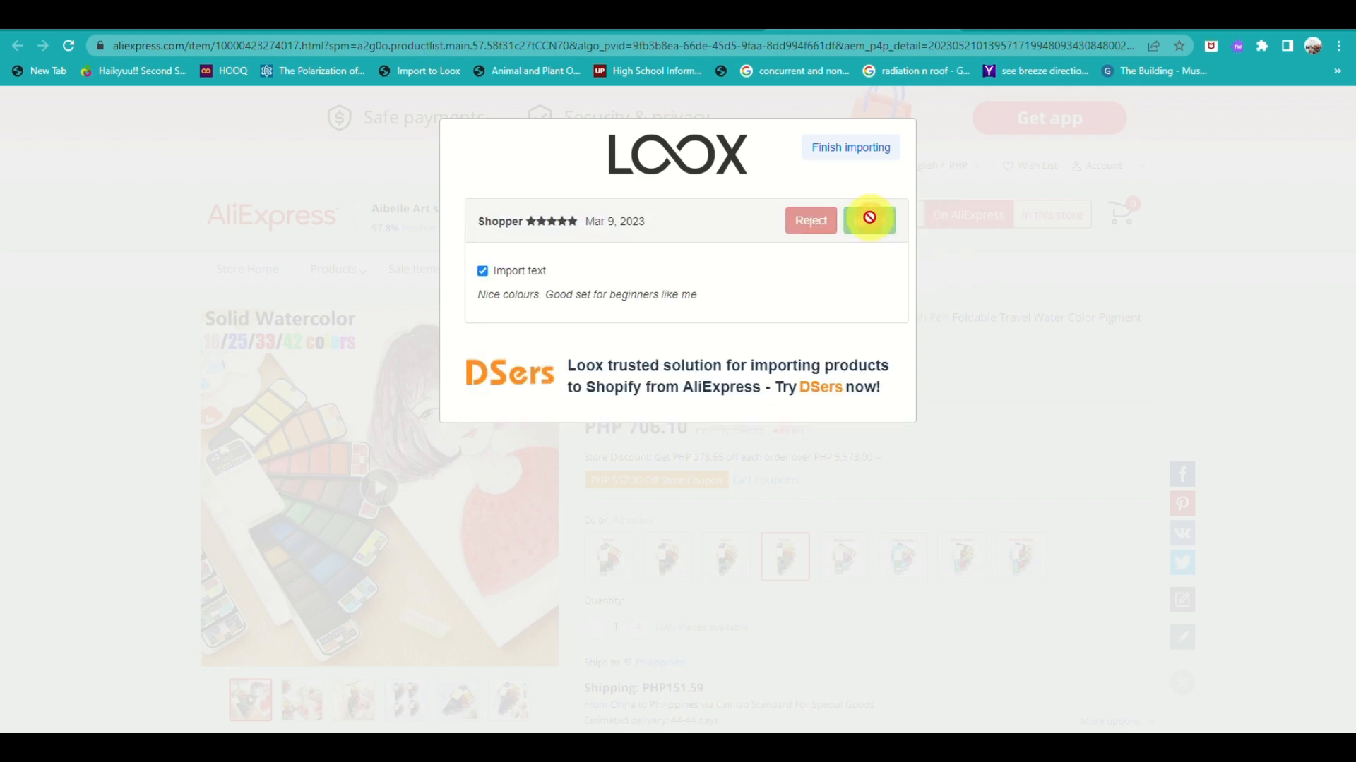
pyautogui.click(872, 223)
pyautogui.click(870, 219)
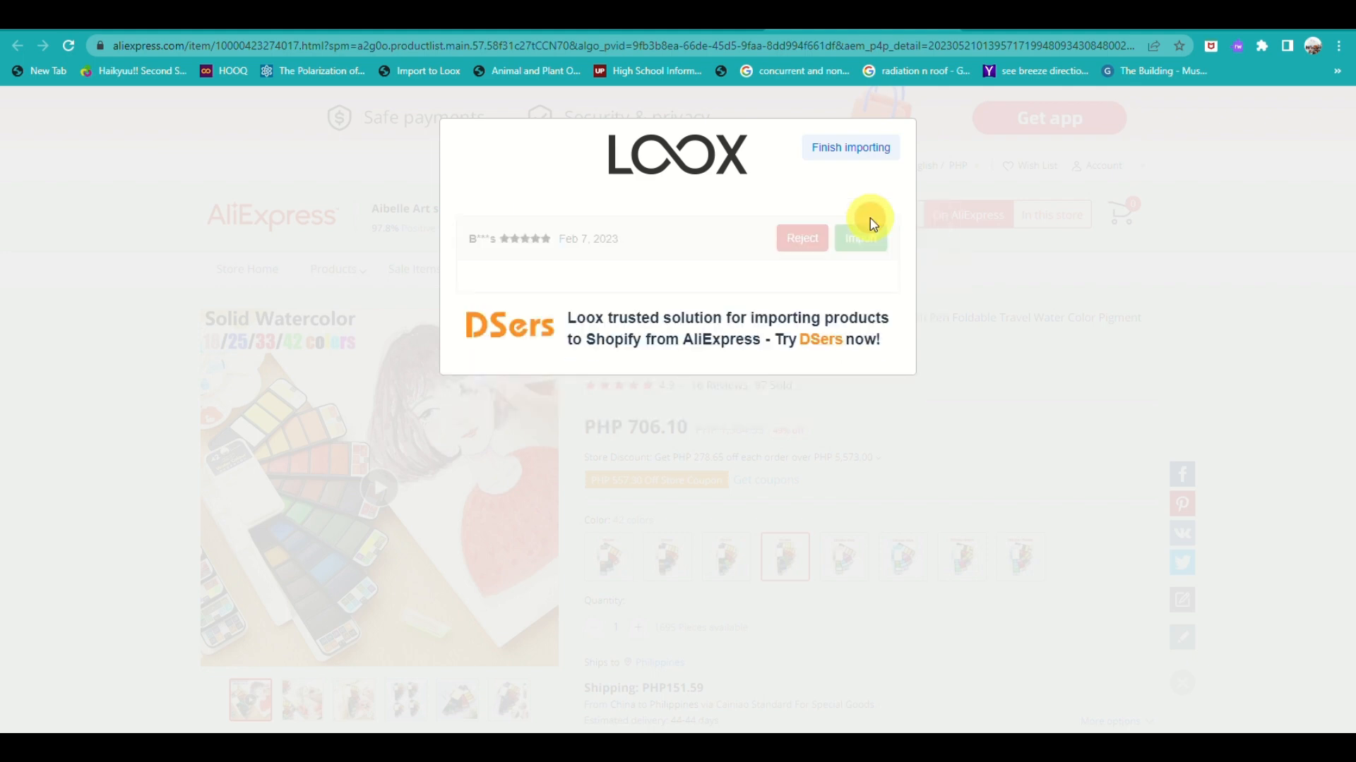
pyautogui.click(870, 218)
# Switch to the Loox app in Shopify and check the imported reviews under Manage reviews
pyautogui.click(305, 28)
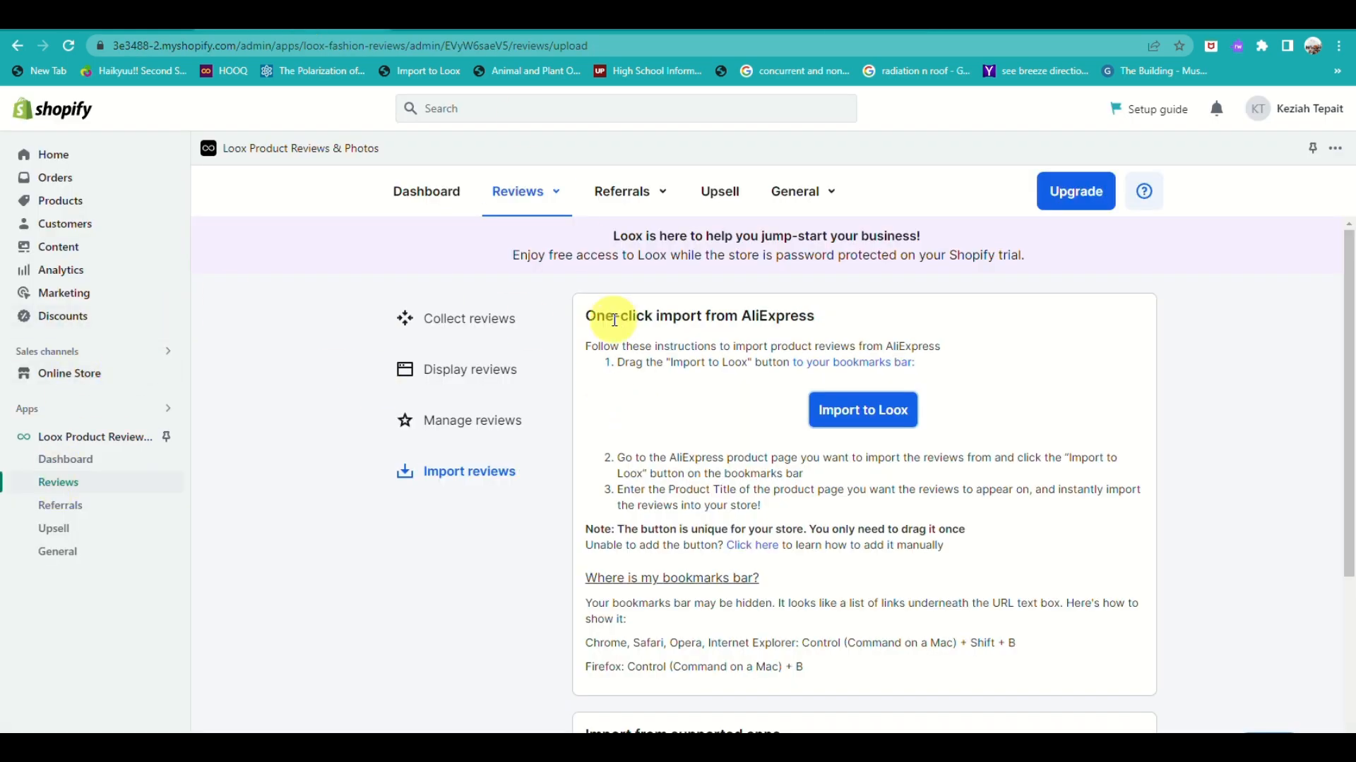
pyautogui.click(476, 378)
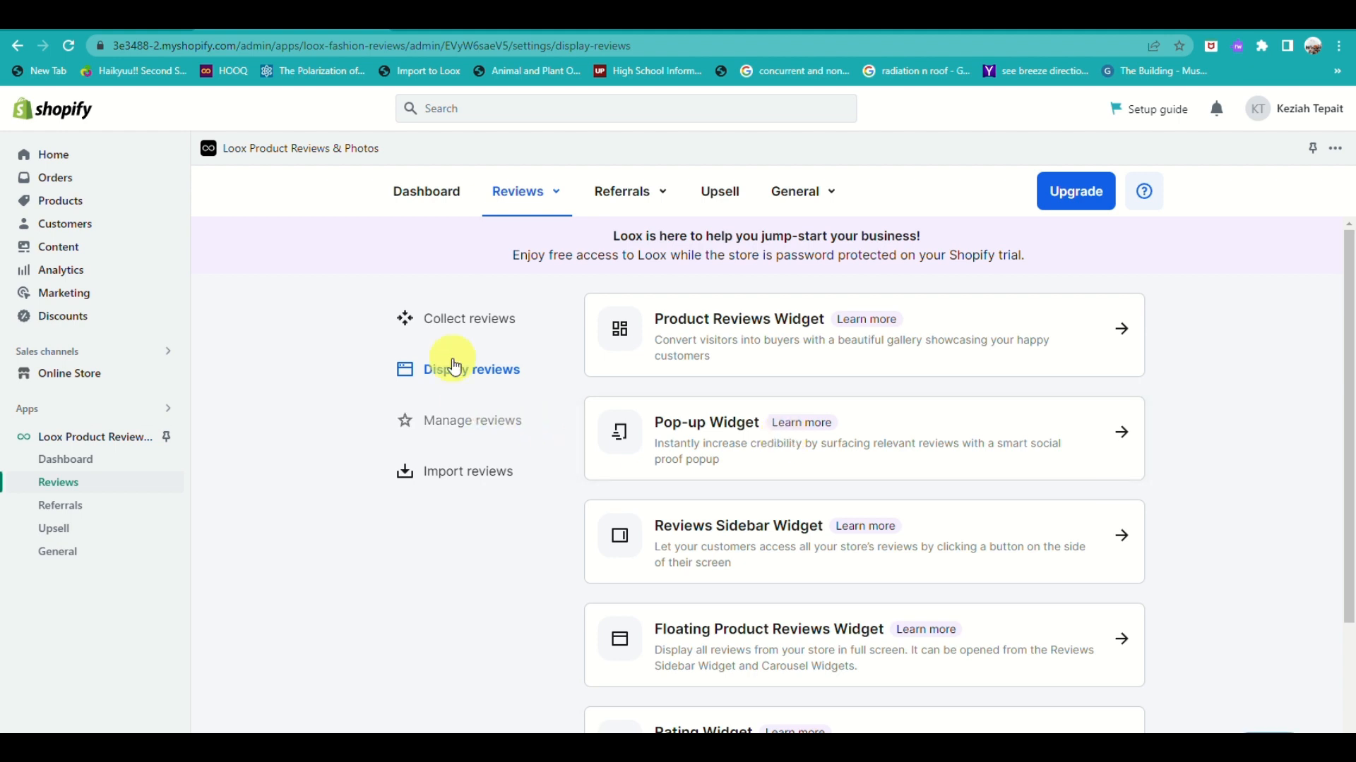
pyautogui.click(476, 417)
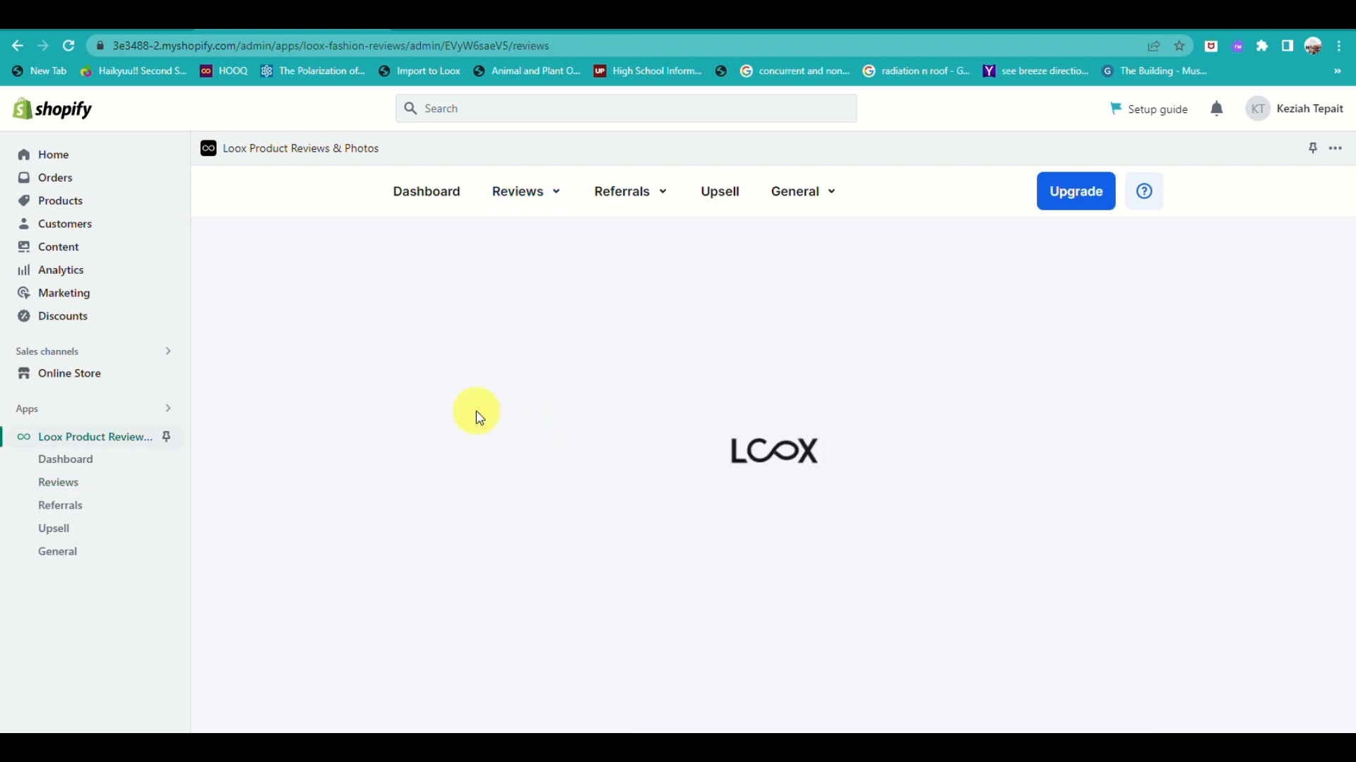
pyautogui.scroll(-15, 727, 666)
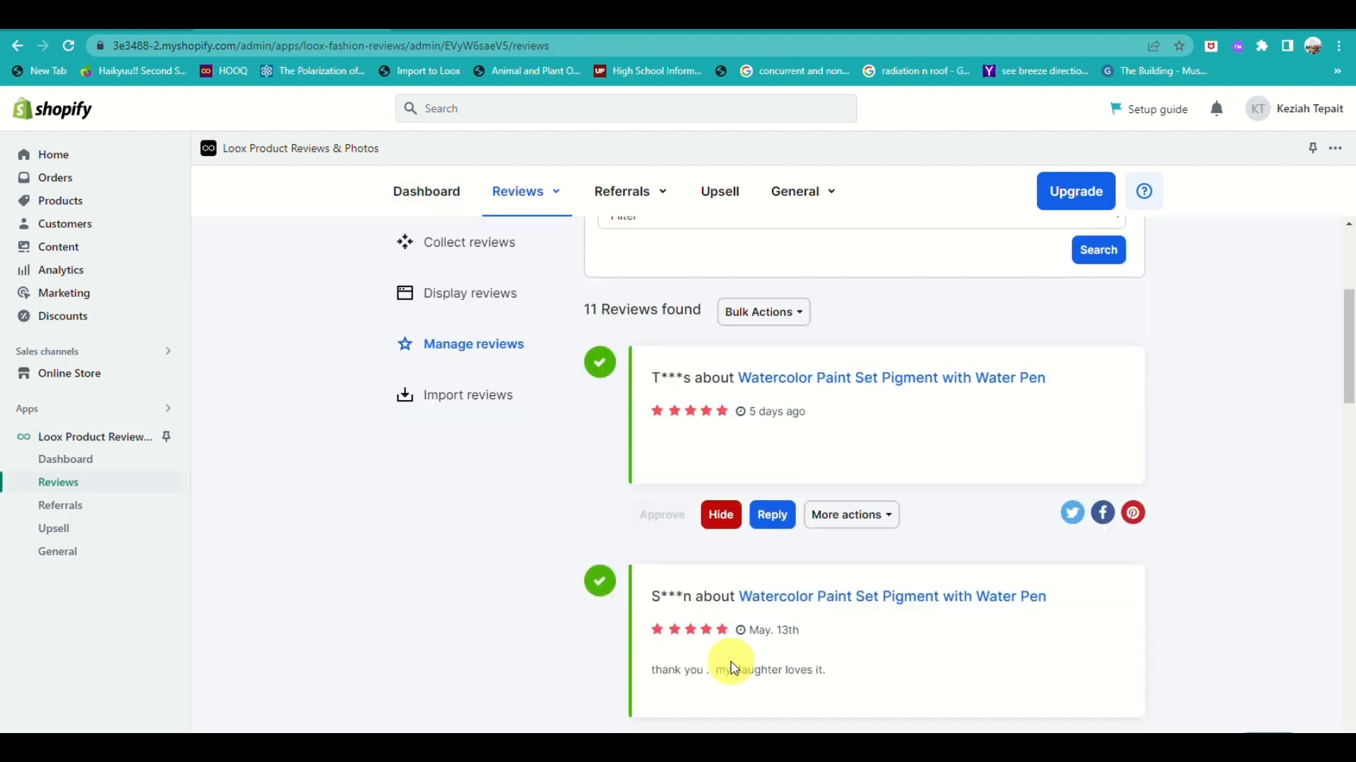
pyautogui.scroll(-5, 727, 666)
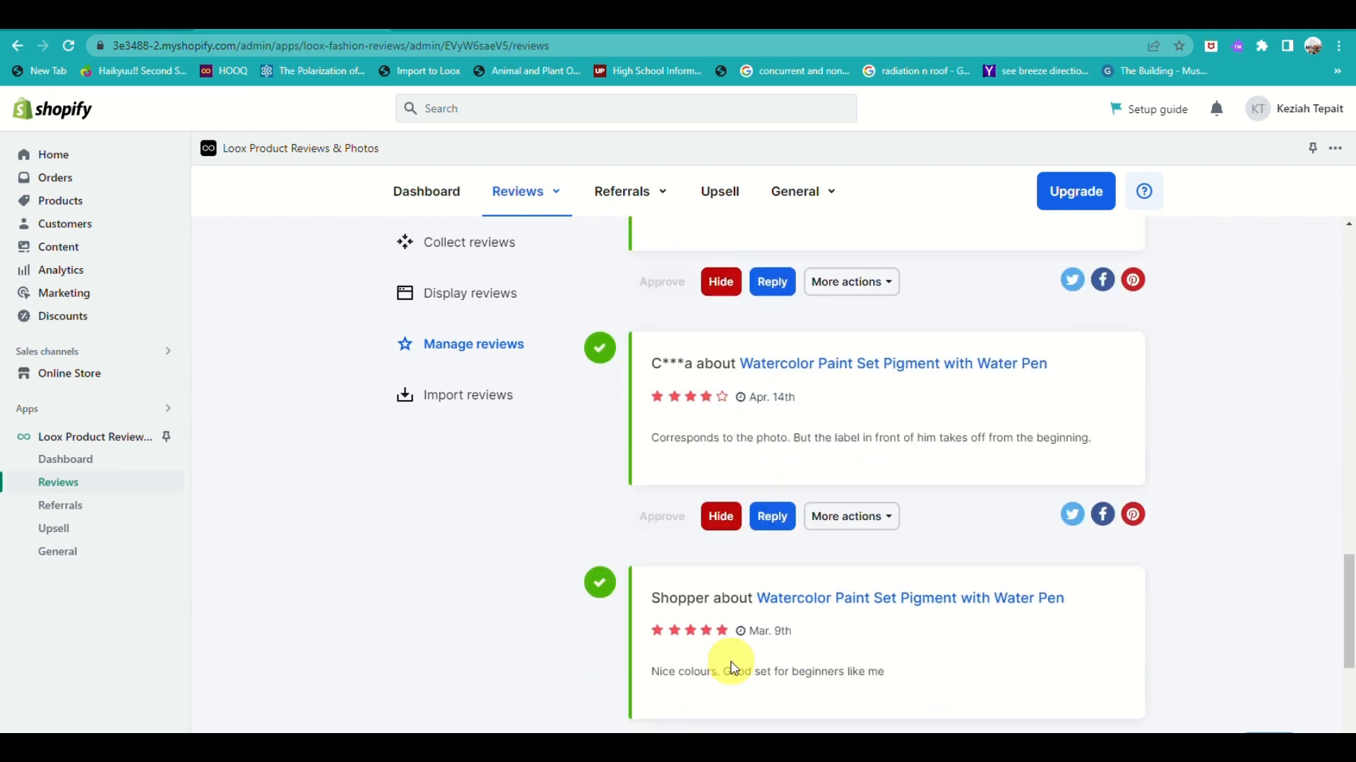
# Open the Refresh theme for customizing and add Loox's Reviews Widget as a new section on the home page
pyautogui.click(89, 381)
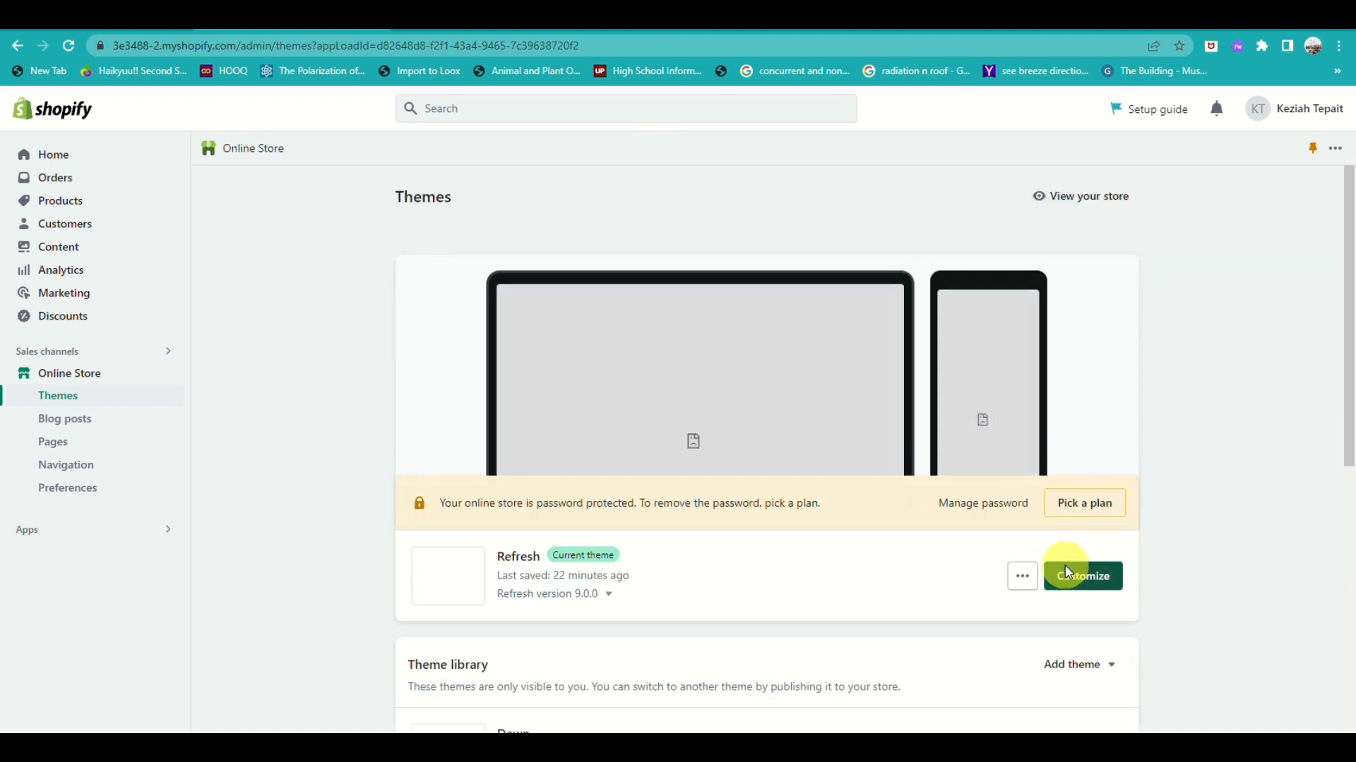
pyautogui.click(1067, 574)
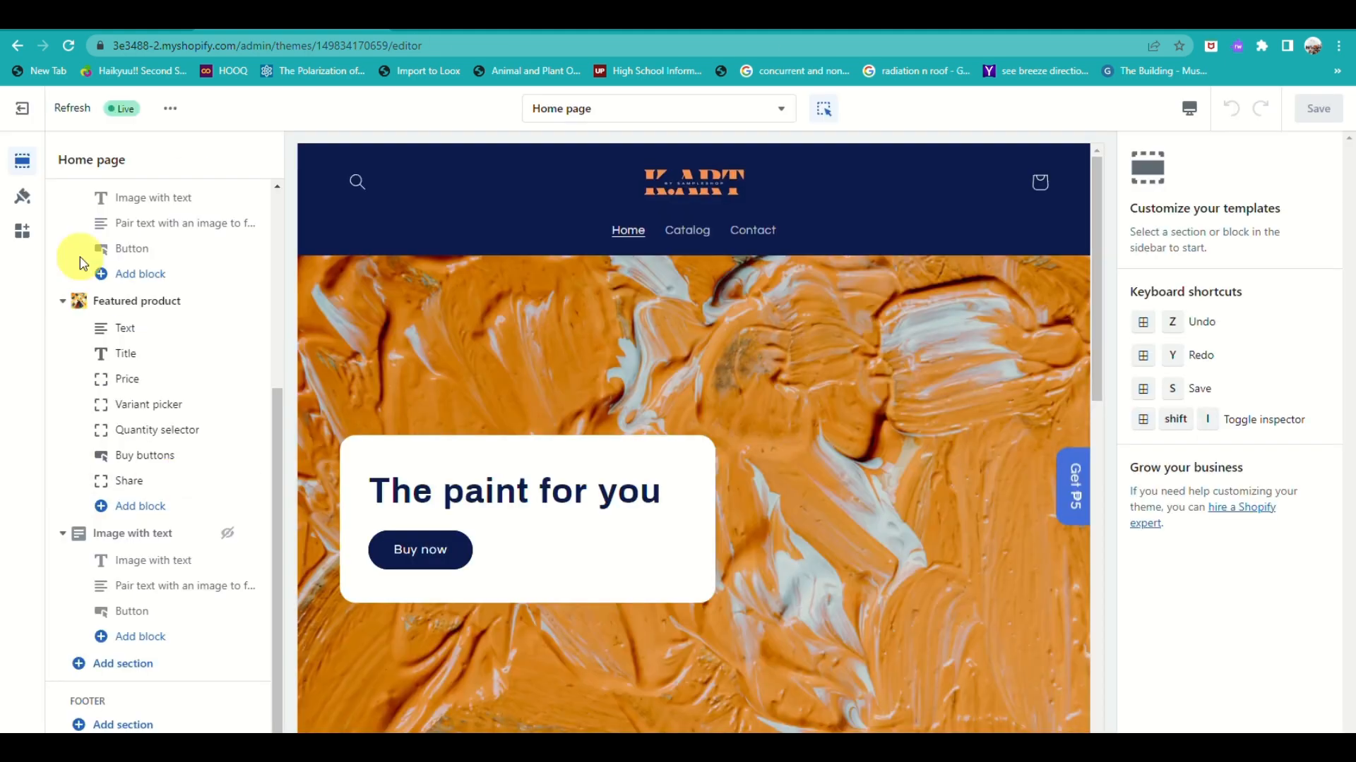
pyautogui.click(154, 670)
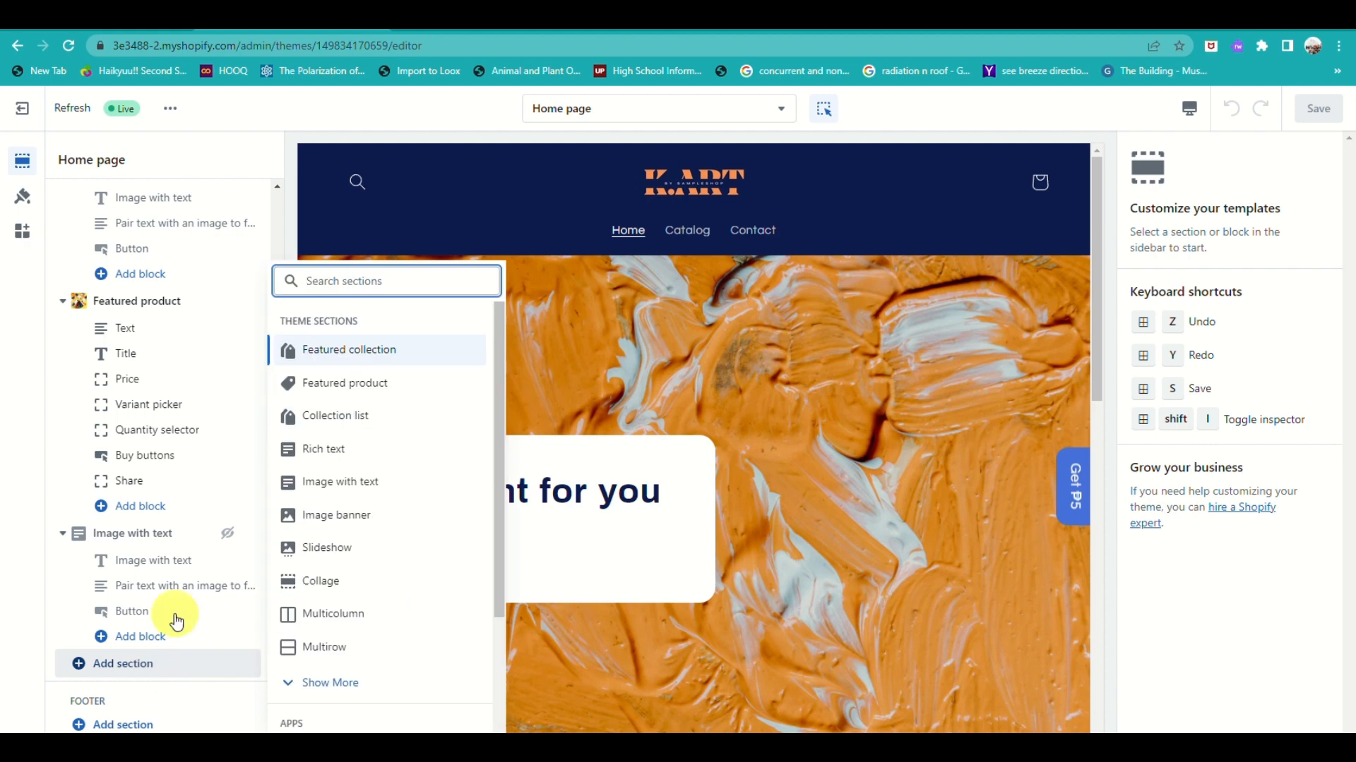
pyautogui.scroll(-3, 349, 519)
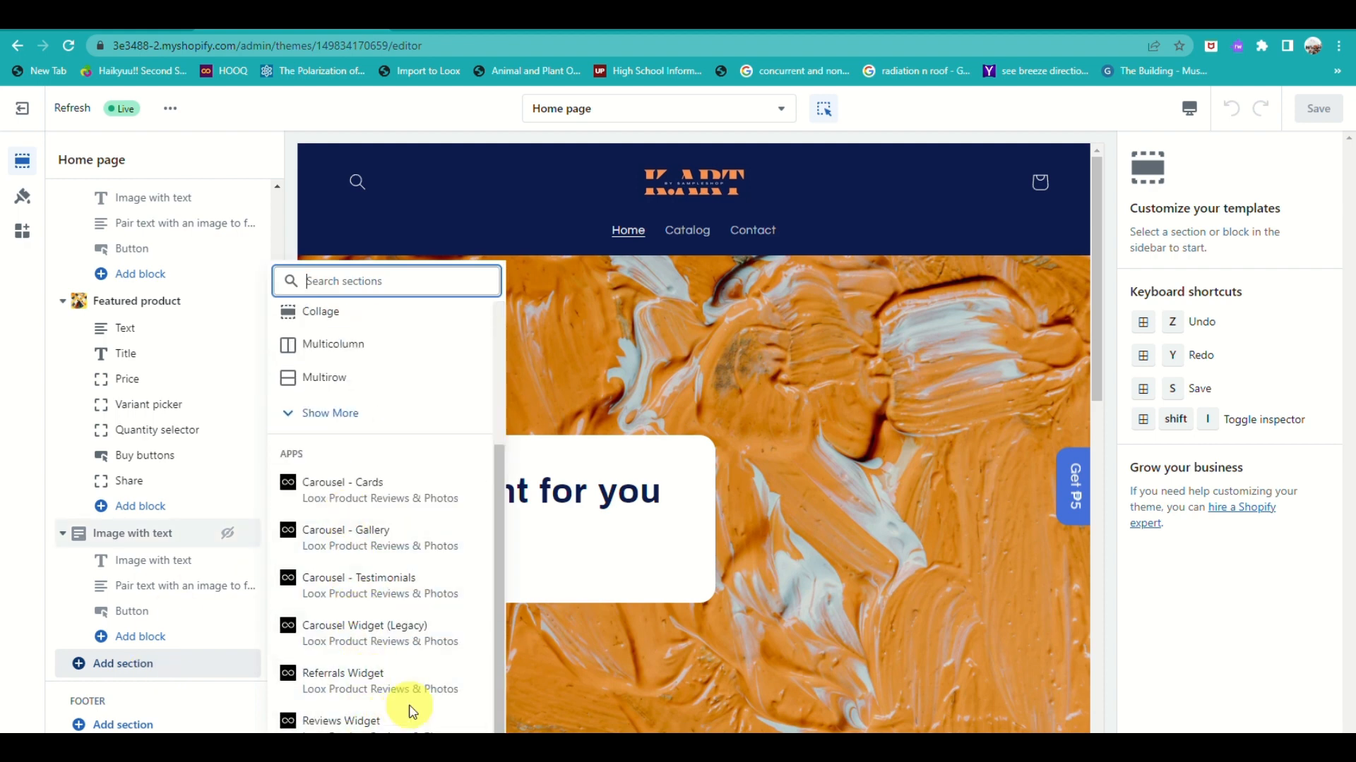
pyautogui.scroll(-4, 893, 445)
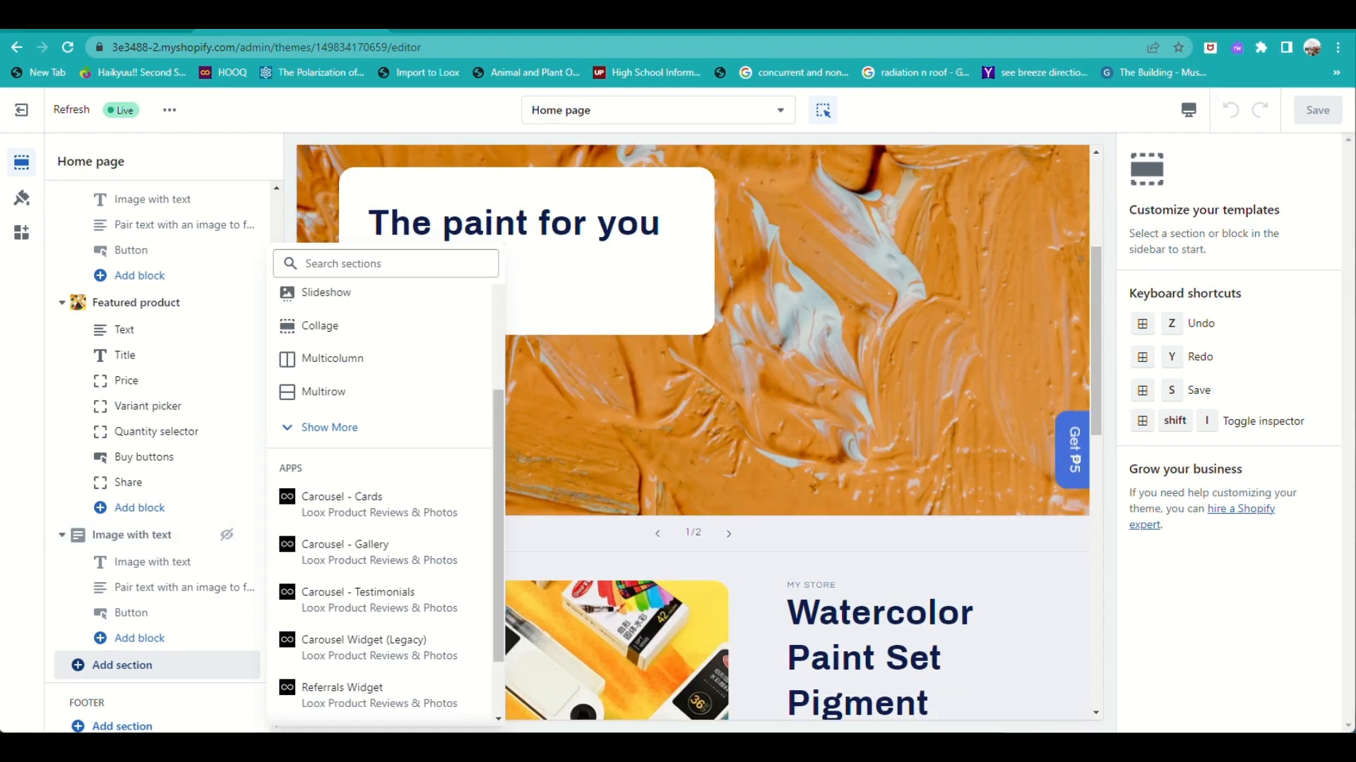
pyautogui.scroll(-2, 335, 564)
pyautogui.click(343, 652)
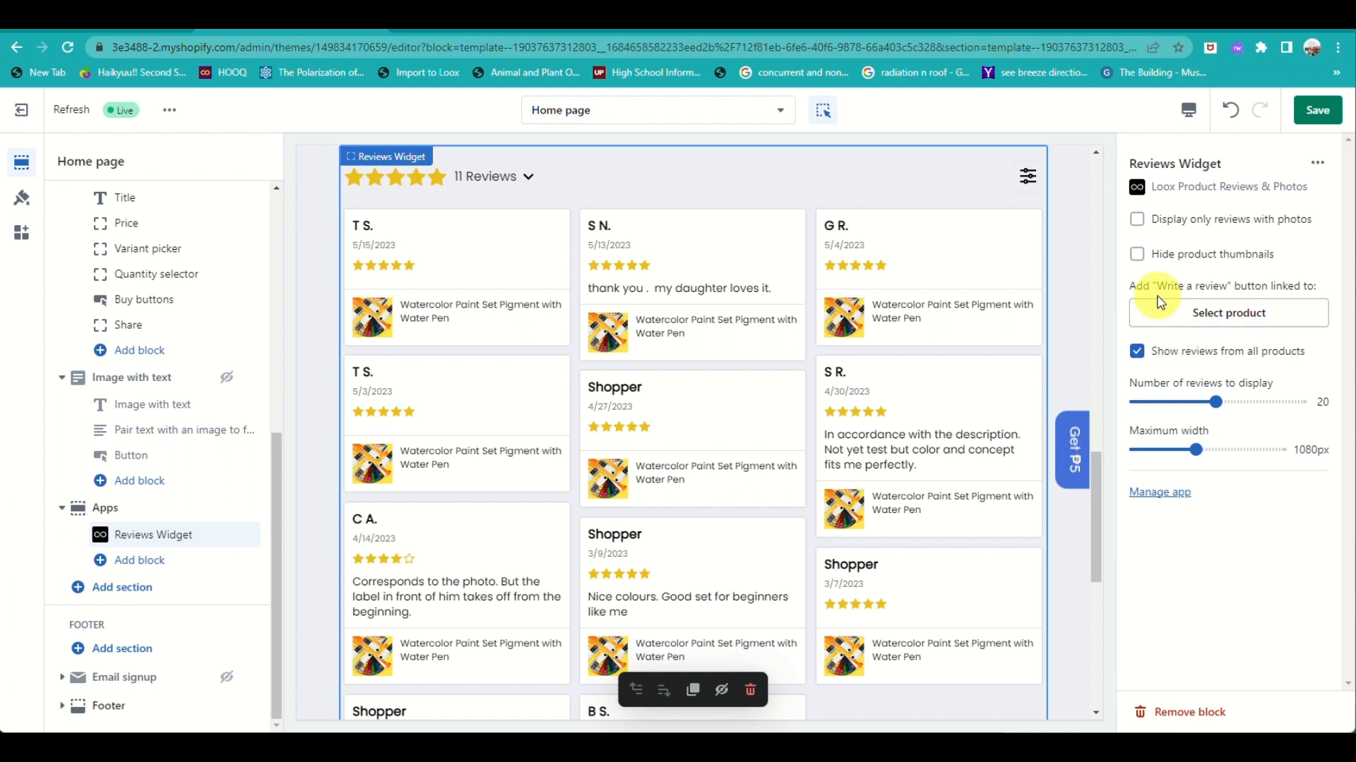
# Set the Reviews Widget to display 14 reviews at a maximum width of 880px, check the preview, and save the home page
pyautogui.moveTo(1216, 400); pyautogui.dragTo(1188, 402)
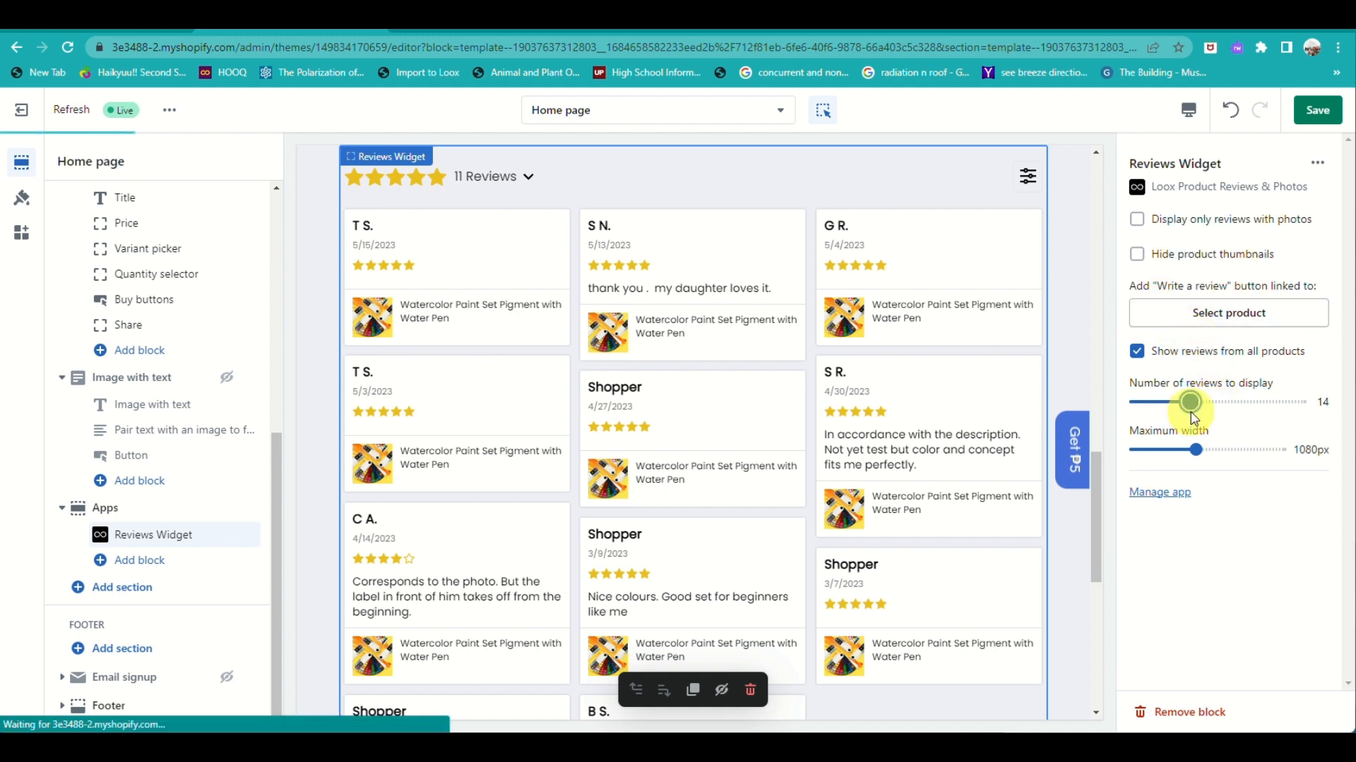
pyautogui.moveTo(1196, 449); pyautogui.dragTo(1178, 451)
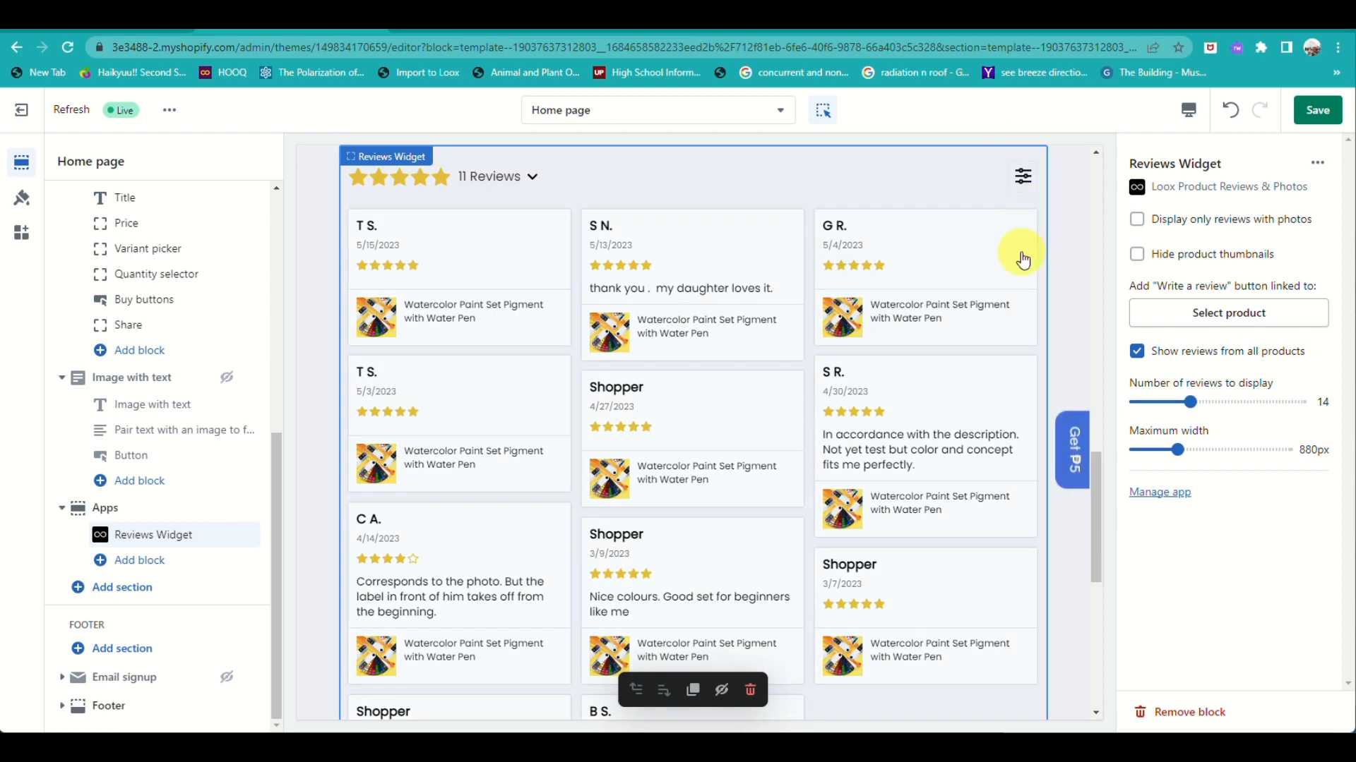
pyautogui.scroll(3, 856, 354)
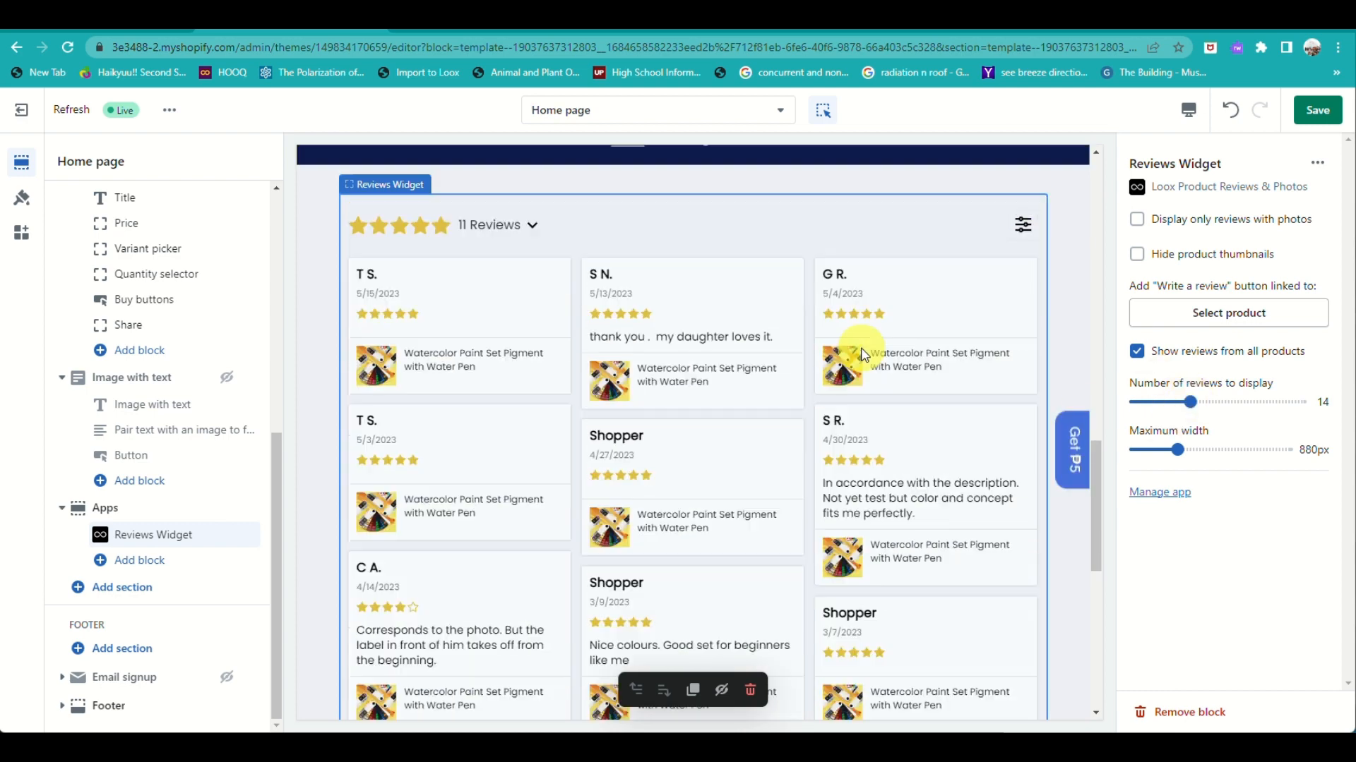
pyautogui.scroll(2, 861, 347)
pyautogui.scroll(-11, 861, 347)
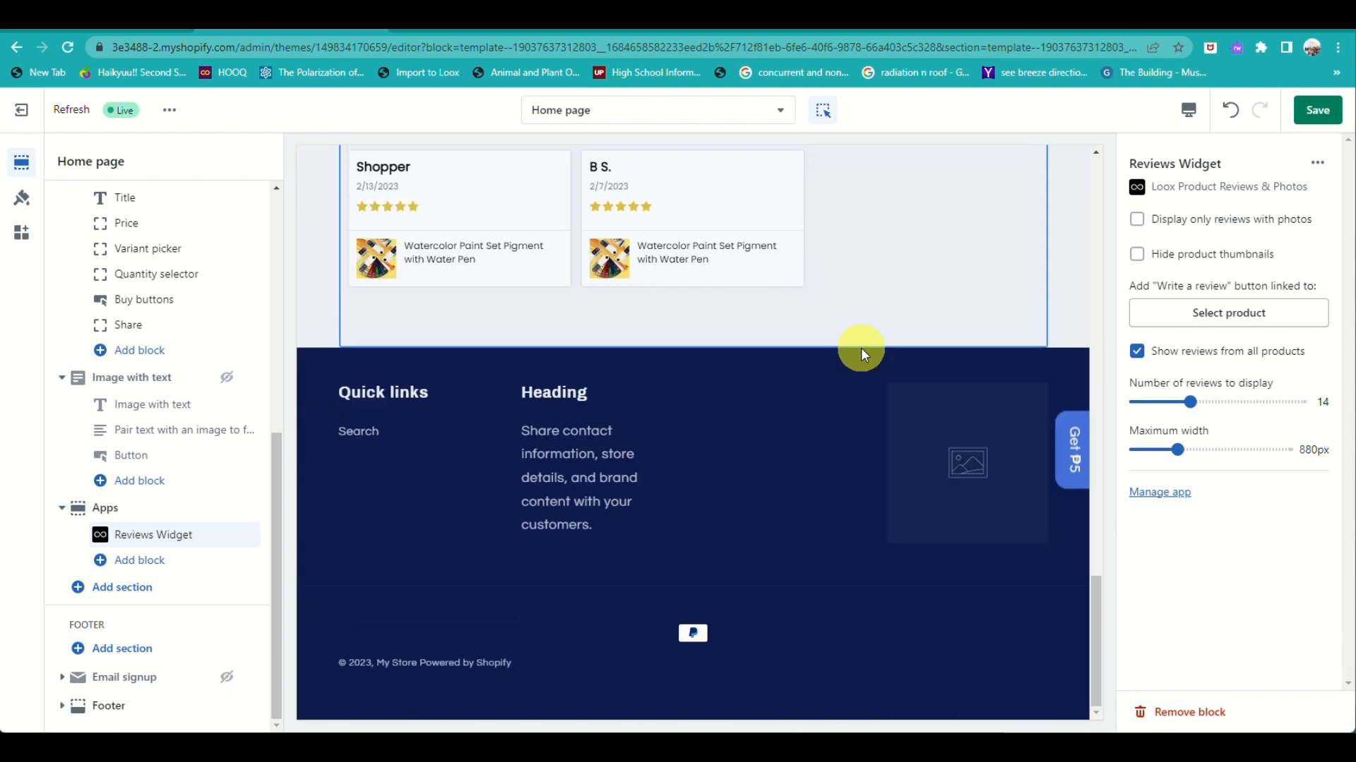
pyautogui.scroll(5, 861, 347)
pyautogui.scroll(10, 861, 350)
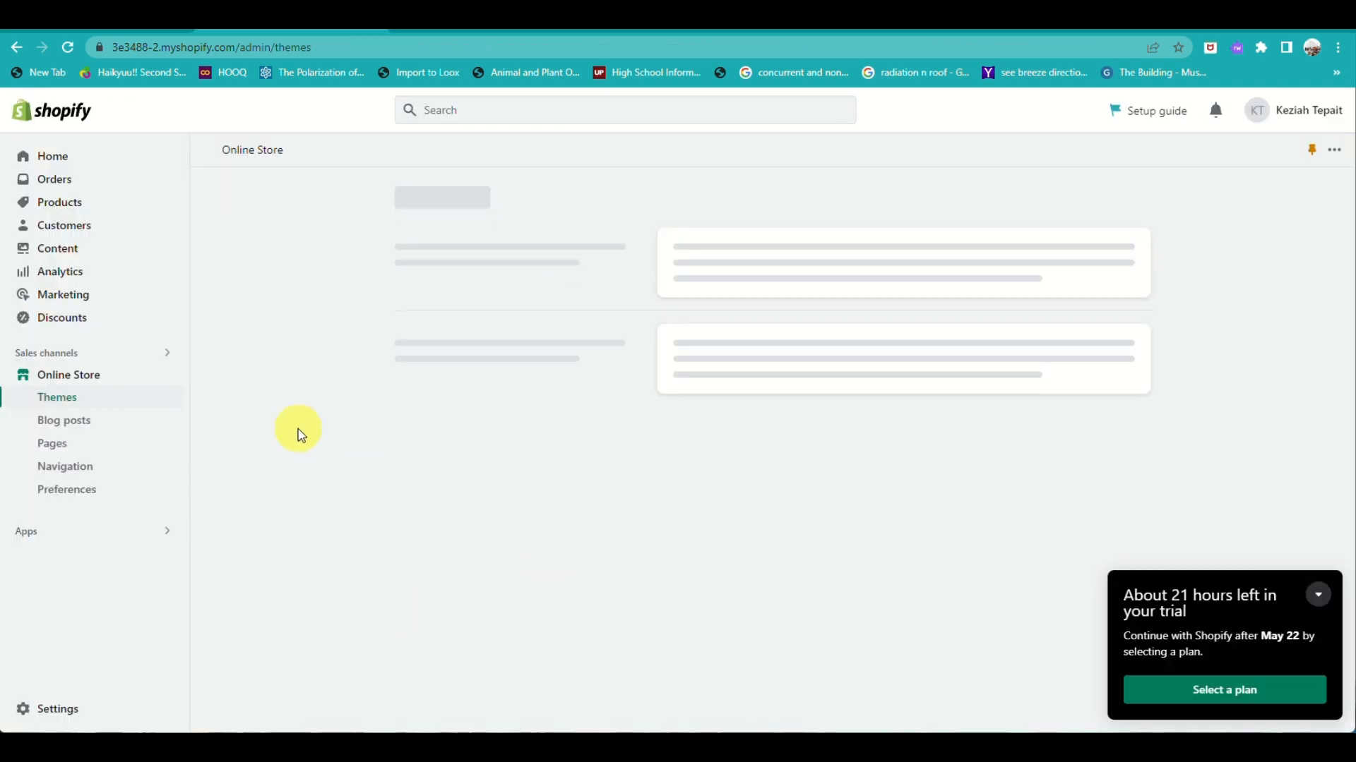
# Open the live storefront and examine how the reviews section appears between the featured product and the footer
pyautogui.click(166, 376)
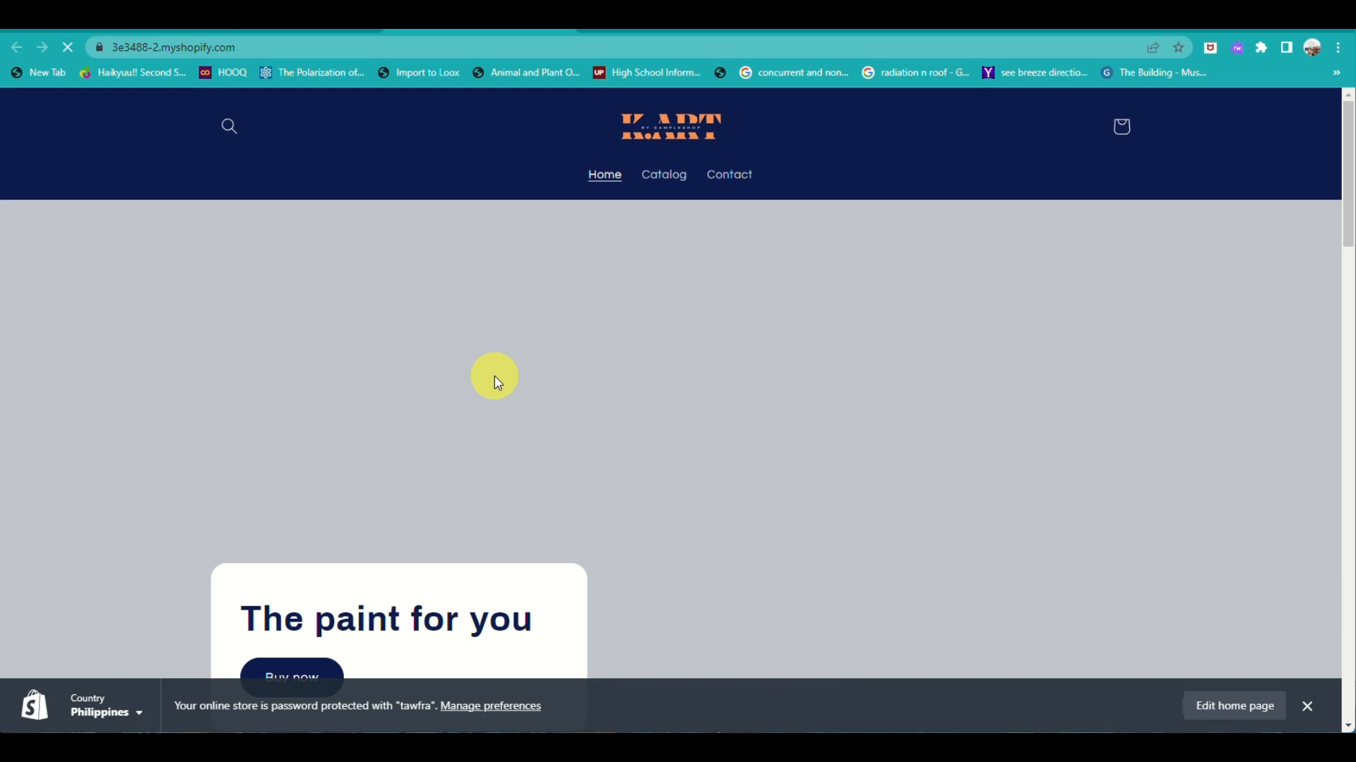
pyautogui.scroll(-15, 498, 383)
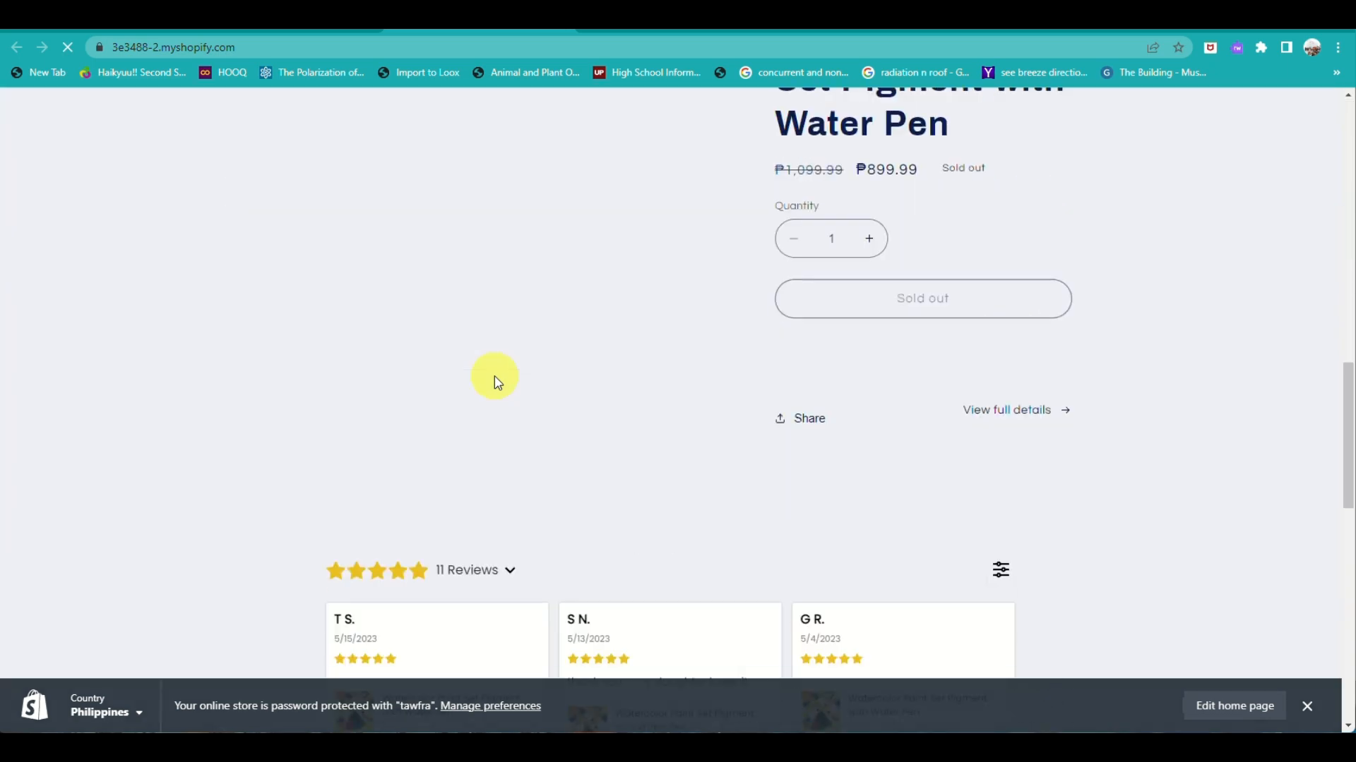
pyautogui.scroll(2, 498, 383)
pyautogui.scroll(-13, 520, 523)
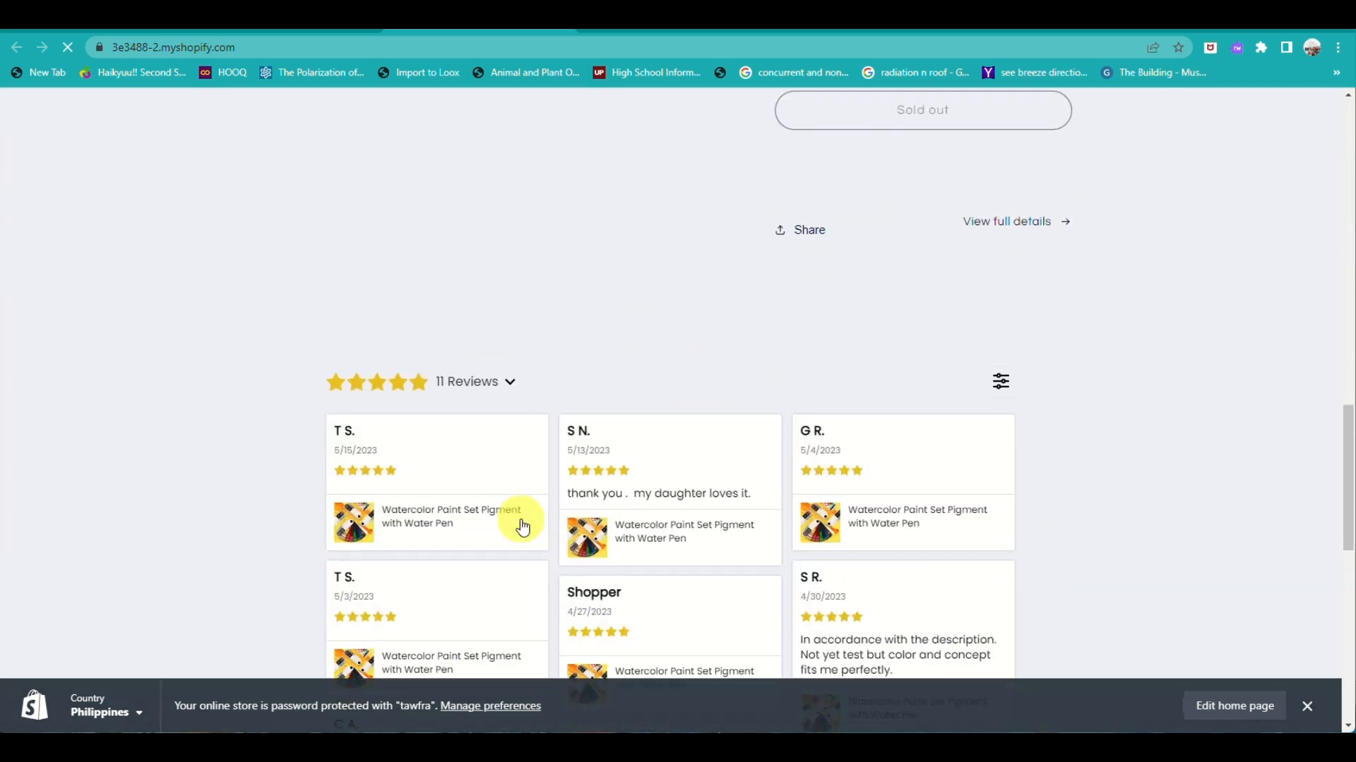
pyautogui.scroll(3, 523, 525)
pyautogui.scroll(15, 520, 523)
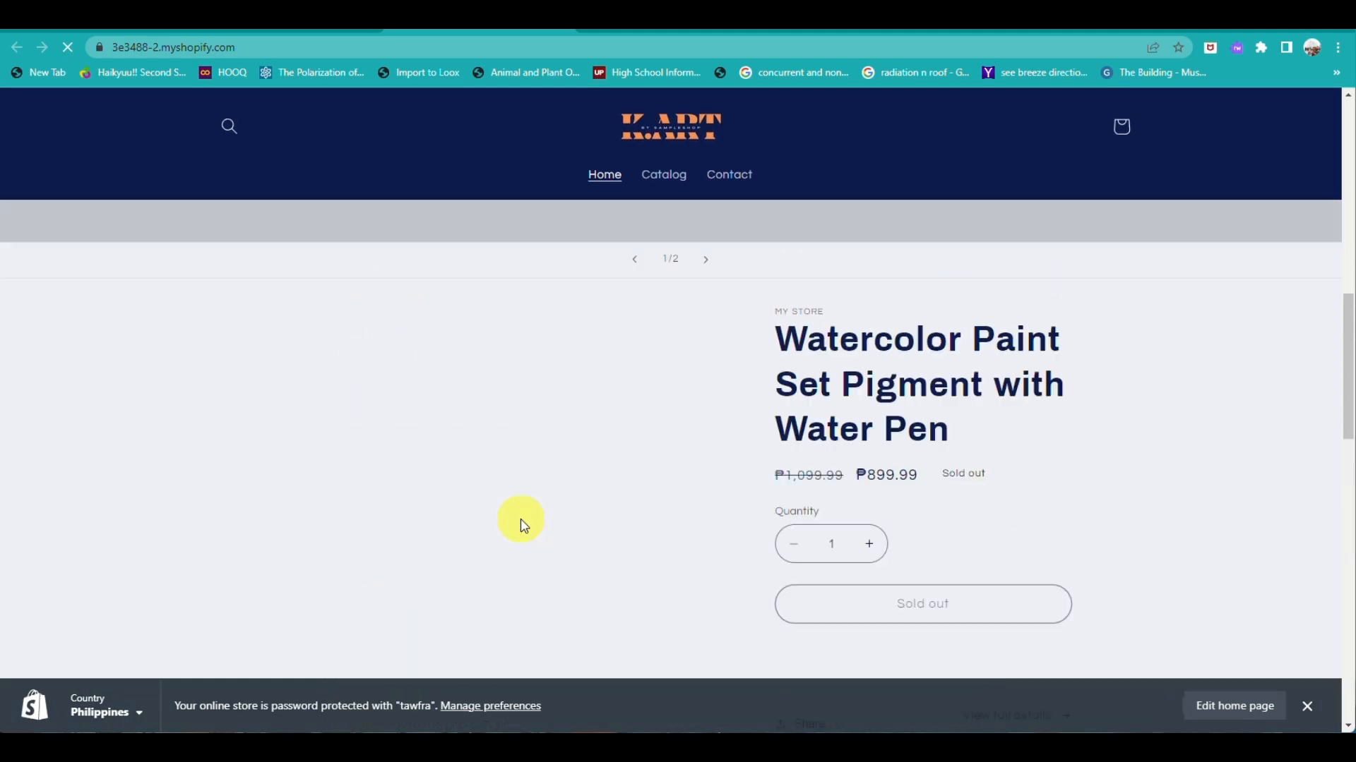
pyautogui.scroll(-15, 520, 523)
pyautogui.scroll(-7, 521, 521)
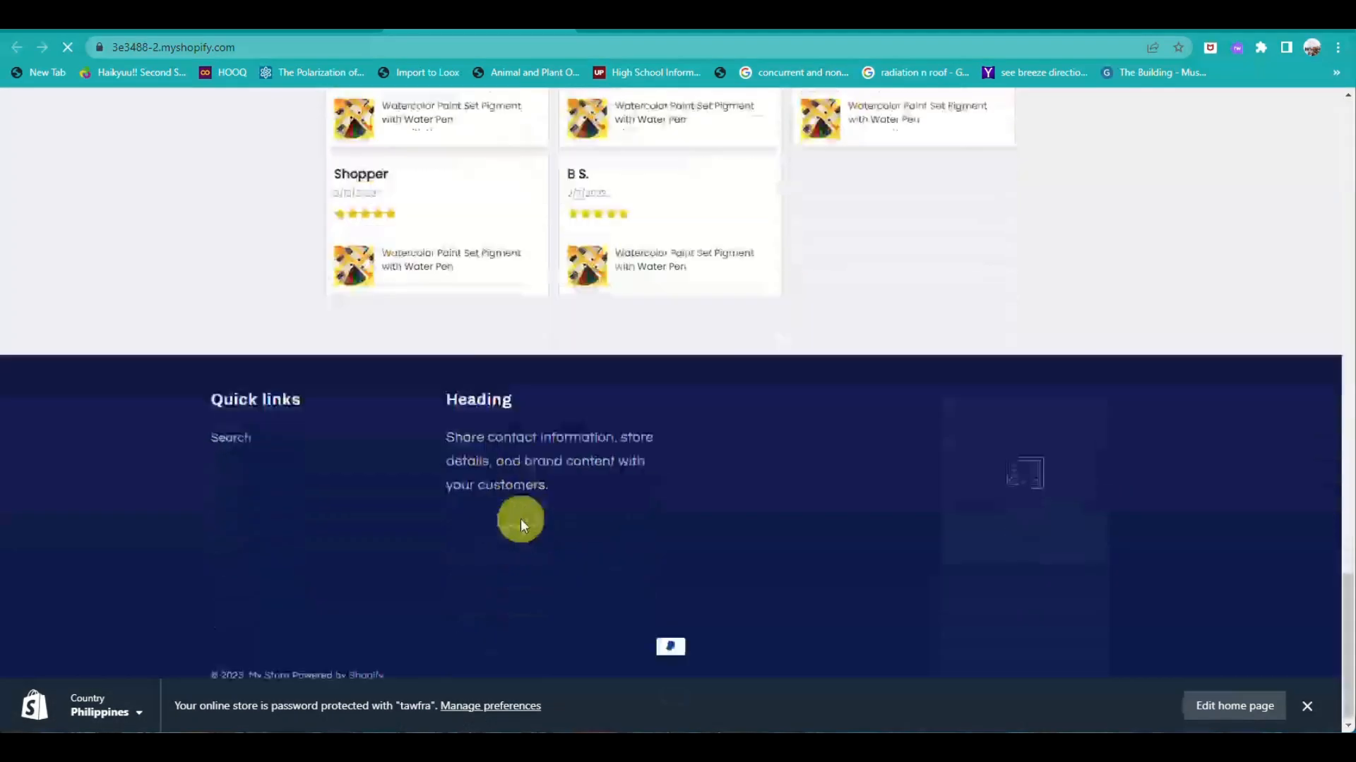
pyautogui.scroll(14, 521, 520)
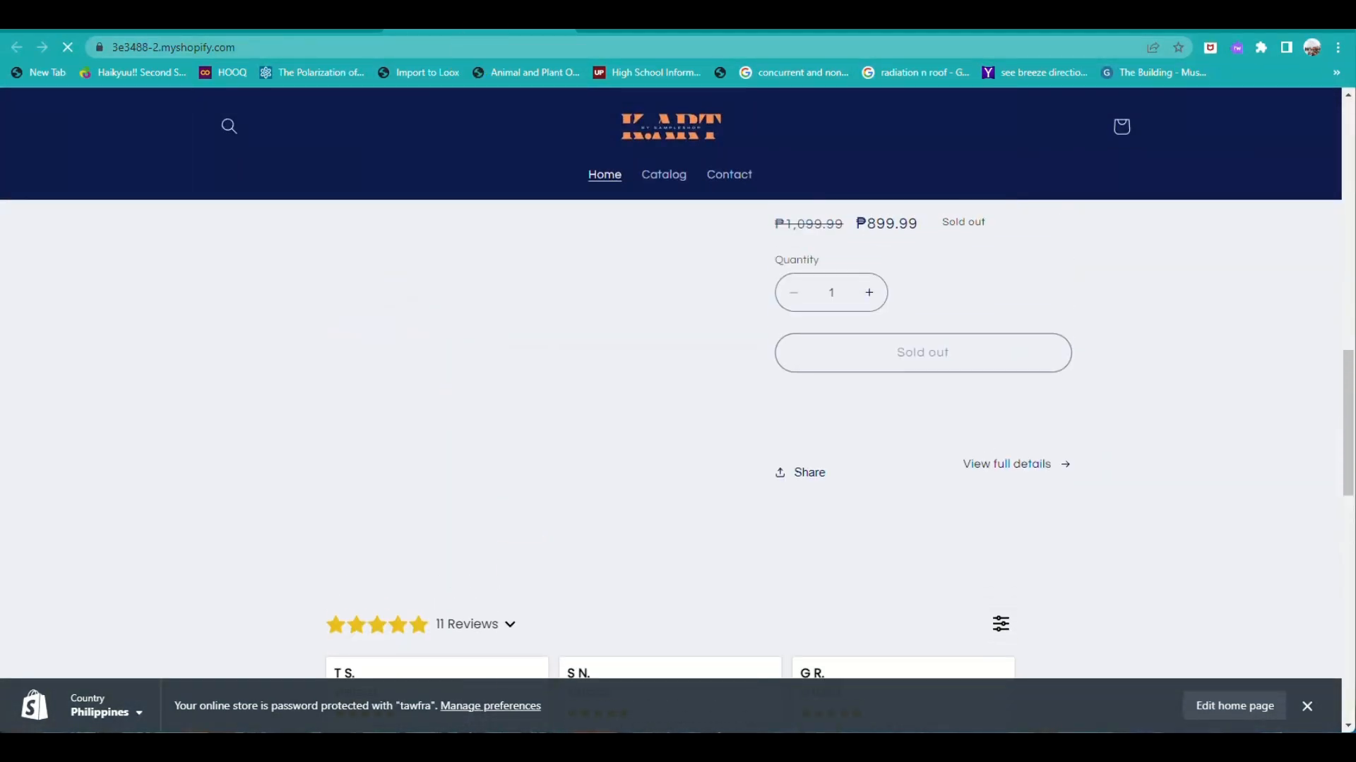